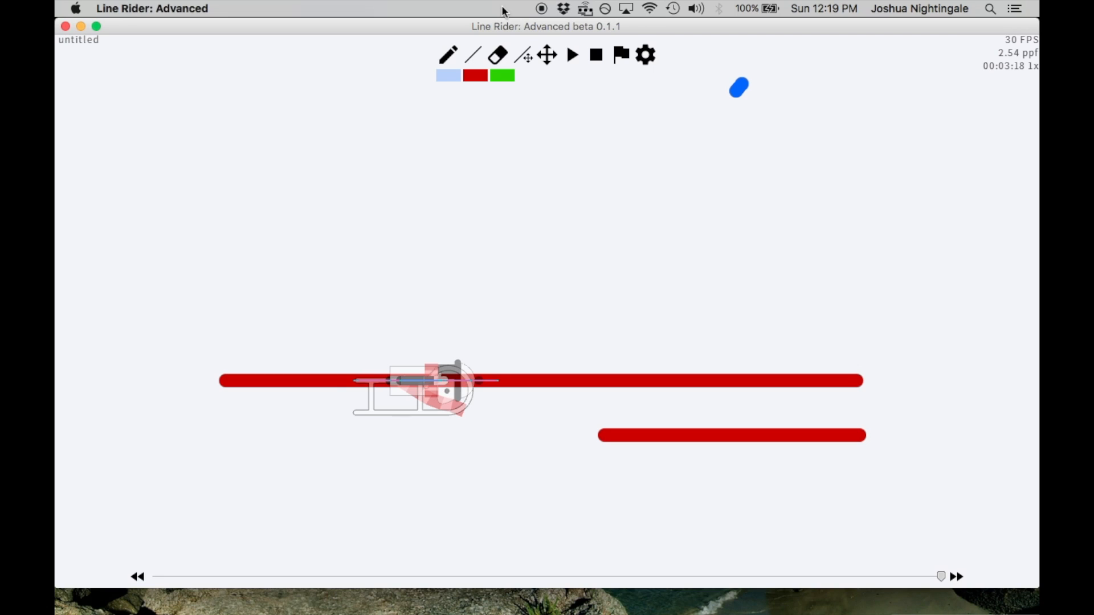
# Step through the frames between 00:03:03 and 00:03:20 to examine the flattened rider's motion along the long red line
pyautogui.press('Left')
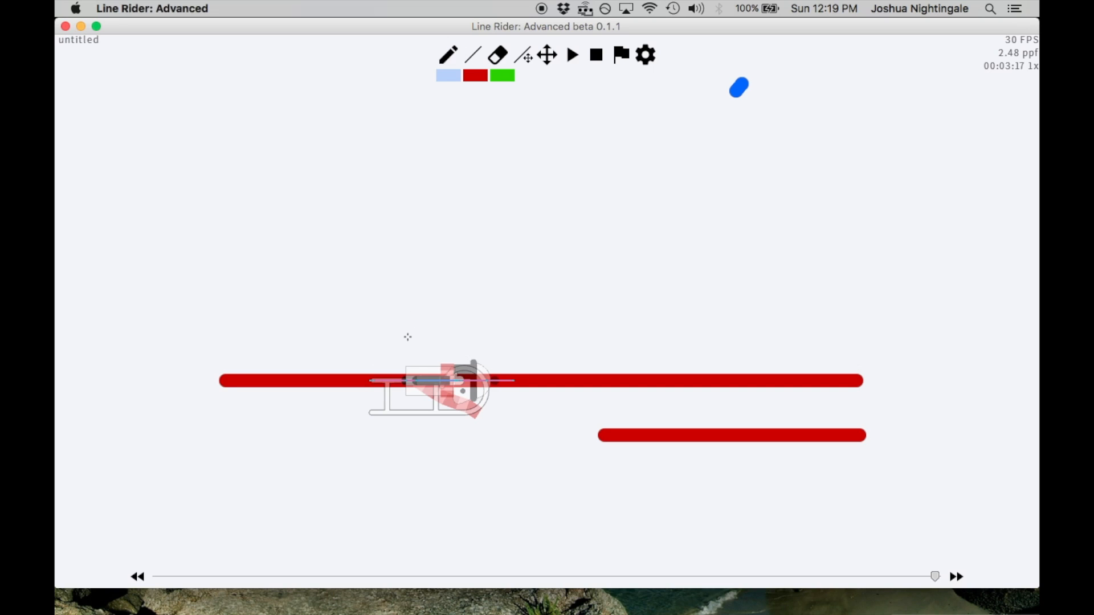
pyautogui.press('Right')
pyautogui.press('Right')
pyautogui.press('Right')
pyautogui.scroll(5, 413, 311)
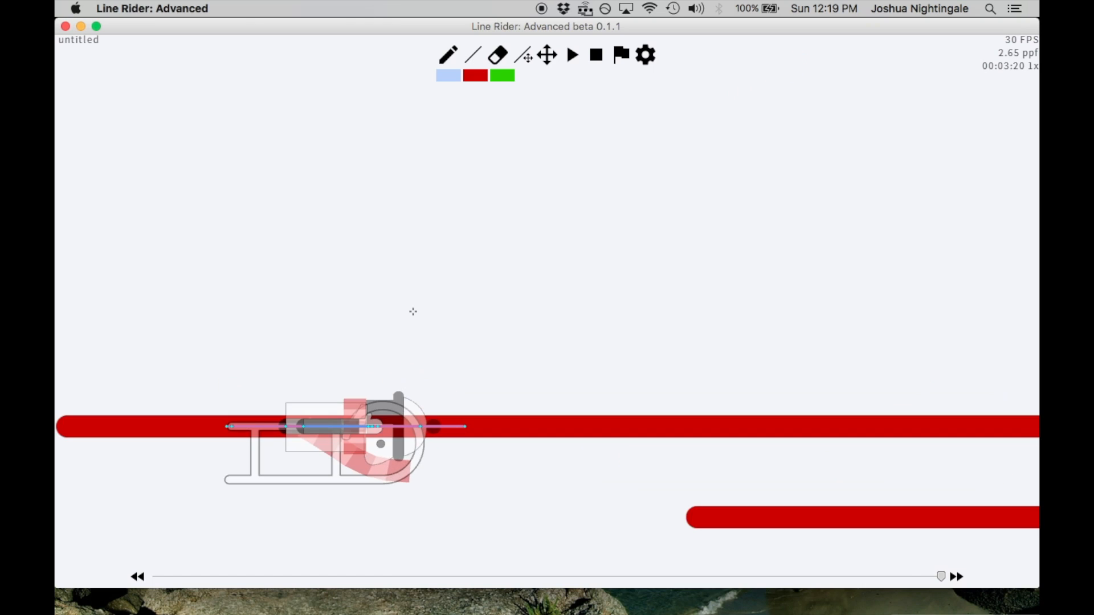
pyautogui.press('Left')
pyautogui.press('Left')
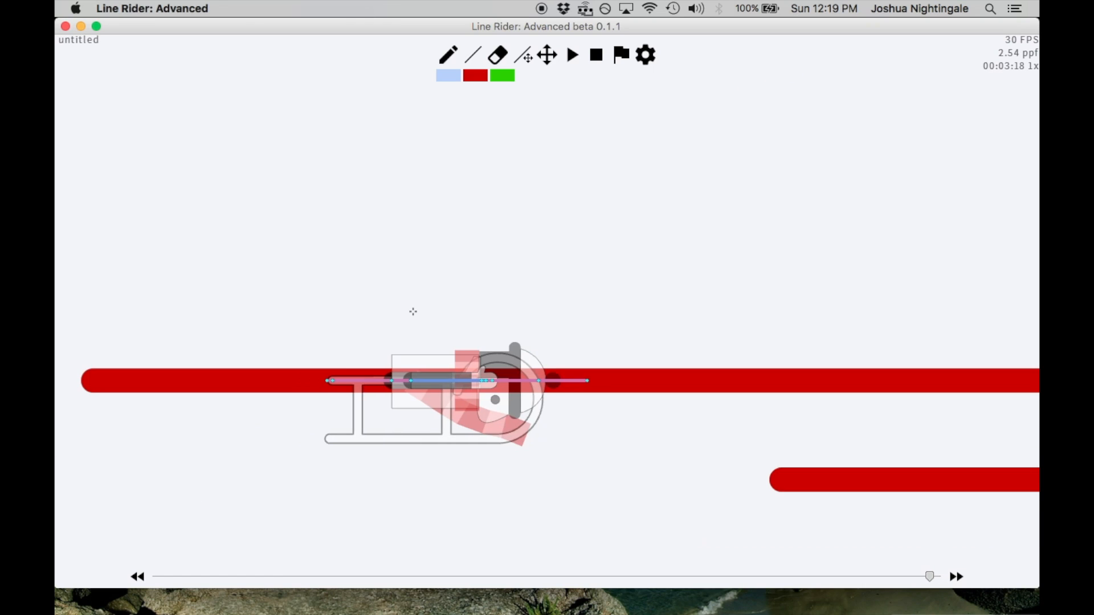
pyautogui.press('Right')
pyautogui.press('Left')
pyautogui.press('Left')
pyautogui.press('Left')
pyautogui.press('Left')
pyautogui.press('Left')
pyautogui.press('Left')
pyautogui.press('Left')
pyautogui.press('Left')
pyautogui.press('Left')
pyautogui.press('Left')
pyautogui.press('Left')
pyautogui.press('Left')
pyautogui.press('Left')
pyautogui.press('Left')
pyautogui.press('Left')
pyautogui.press('Left')
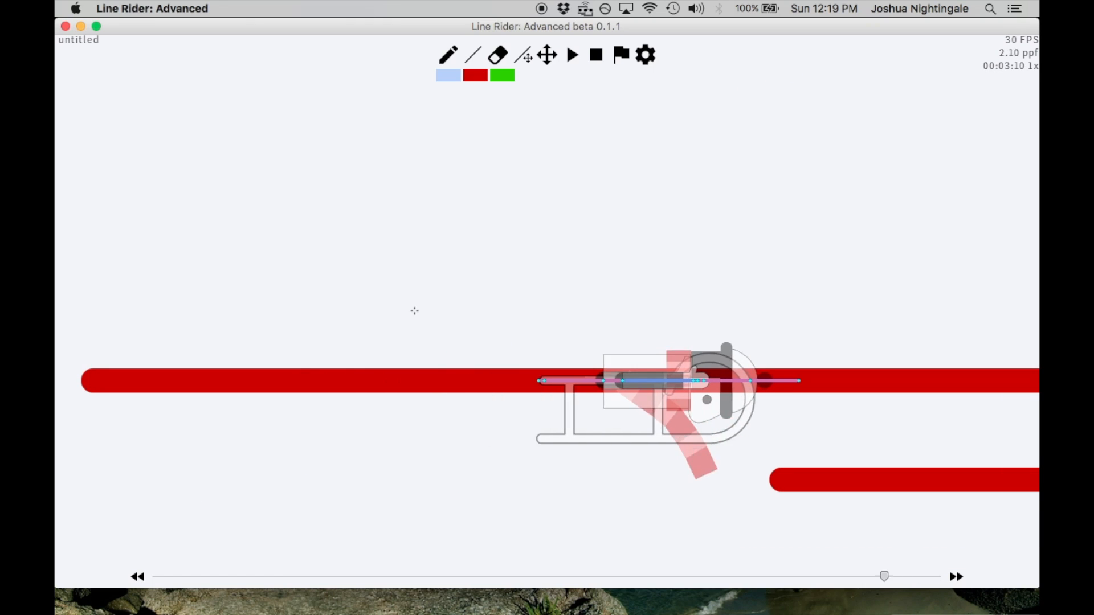
pyautogui.scroll(-2, 426, 317)
pyautogui.scroll(-1, 726, 354)
pyautogui.scroll(-1, 725, 354)
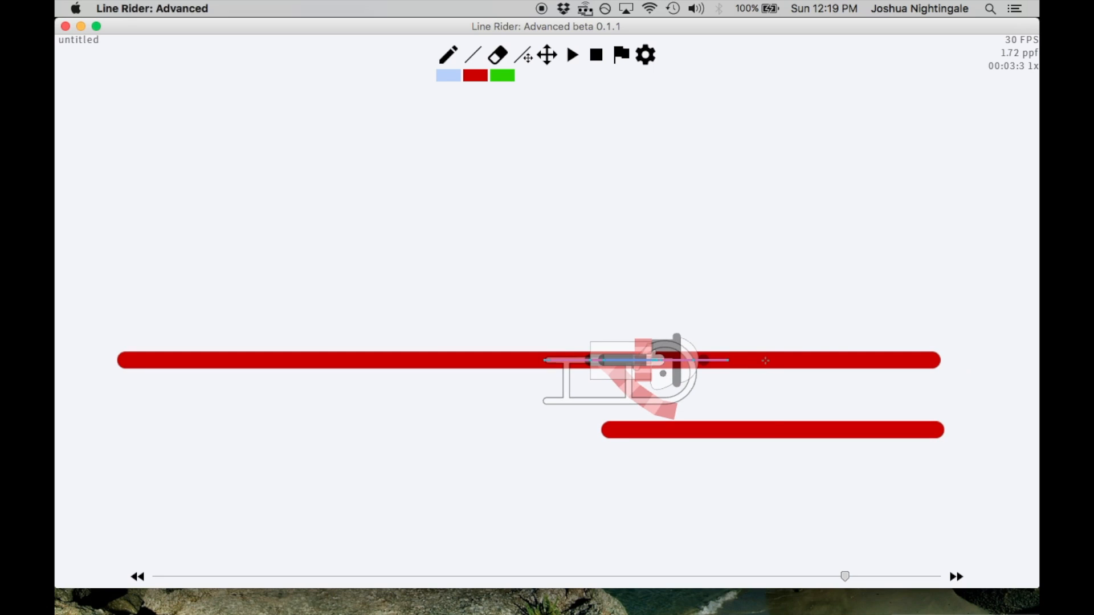
# Step back and forth between 00:02:35 and 00:03:16 to examine how the flattened rider travels along the red lines
pyautogui.press('1')
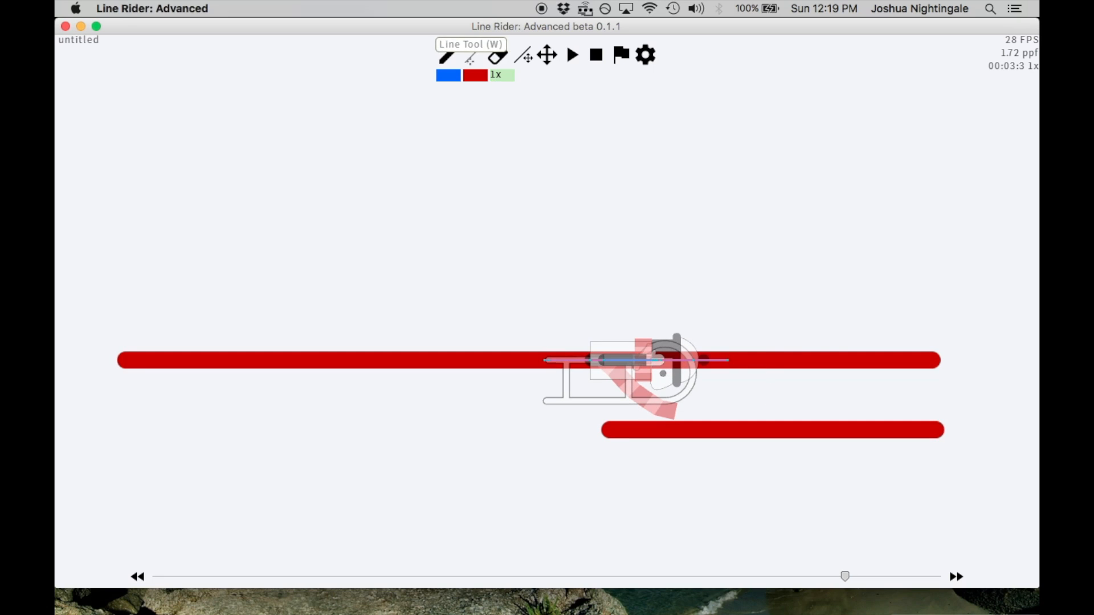
pyautogui.press('3')
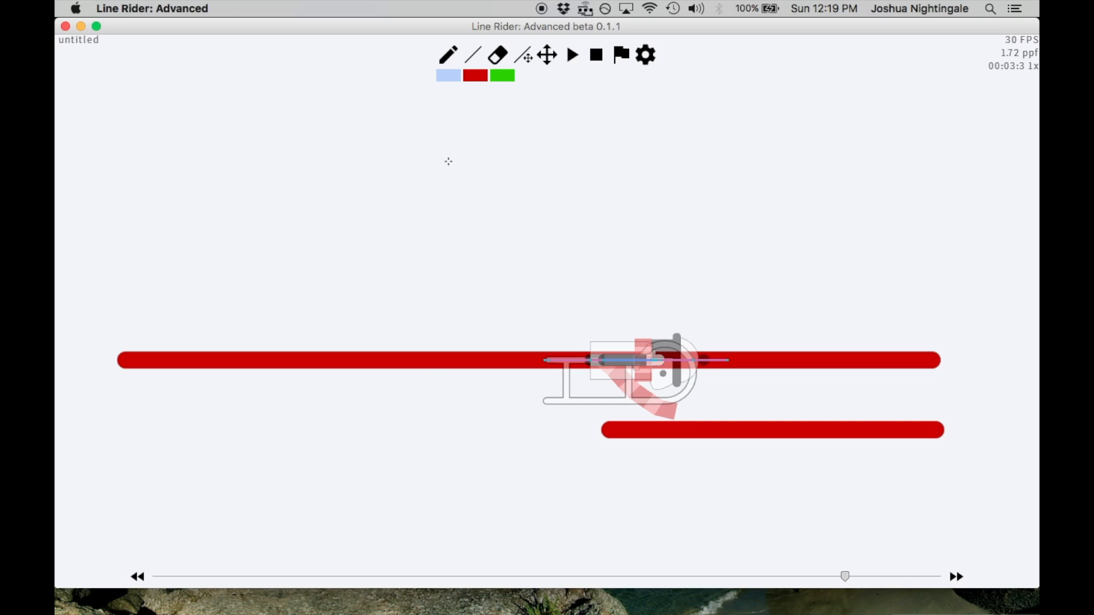
pyautogui.press('Right')
pyautogui.press('Right')
pyautogui.press('Right')
pyautogui.press('Right')
pyautogui.press('Right')
pyautogui.press('Right')
pyautogui.press('Right')
pyautogui.press('Right')
pyautogui.press('Right')
pyautogui.press('Right')
pyautogui.press('Left')
pyautogui.press('Left')
pyautogui.press('Left')
pyautogui.press('Left')
pyautogui.press('Left')
pyautogui.press('Left')
pyautogui.press('Left')
pyautogui.press('Left')
pyautogui.press('Left')
pyautogui.press('Left')
pyautogui.press('Left')
pyautogui.press('Left')
pyautogui.press('Left')
pyautogui.press('Left')
pyautogui.press('Left')
pyautogui.press('Left')
pyautogui.press('Left')
pyautogui.press('Left')
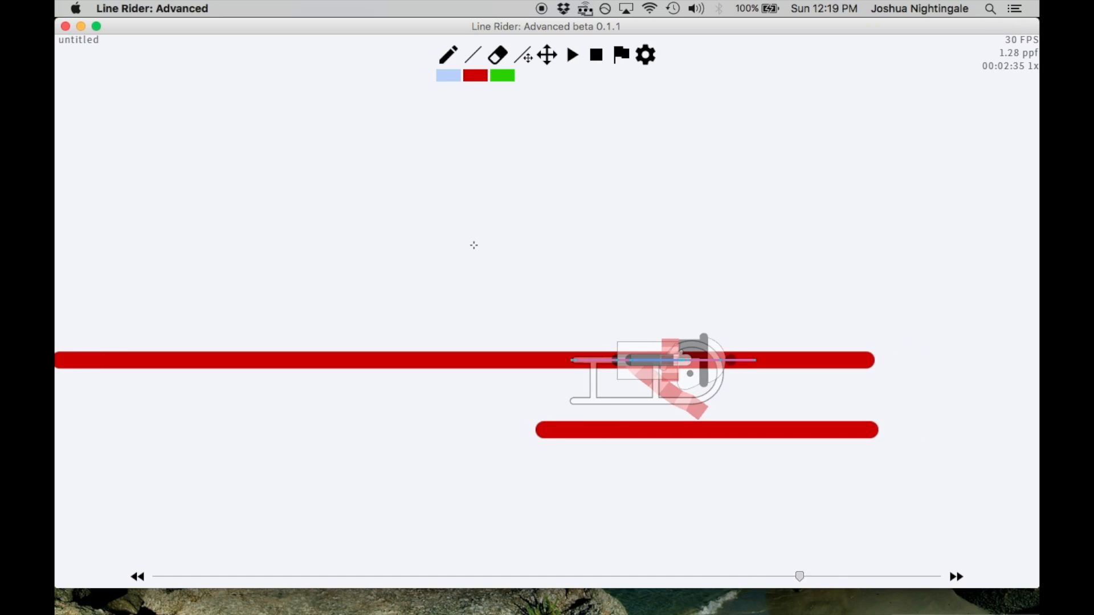
pyautogui.press('Right')
pyautogui.press('Right')
pyautogui.press('Right')
pyautogui.press('Right')
pyautogui.press('Right')
pyautogui.press('Right')
pyautogui.press('Right')
pyautogui.press('Right')
pyautogui.press('Right')
pyautogui.press('Right')
pyautogui.press('Right')
pyautogui.press('Right')
pyautogui.press('Right')
pyautogui.press('Right')
pyautogui.press('Right')
pyautogui.press('Right')
pyautogui.press('Right')
pyautogui.press('Right')
pyautogui.press('Right')
pyautogui.press('Right')
pyautogui.scroll(5, 335, 367)
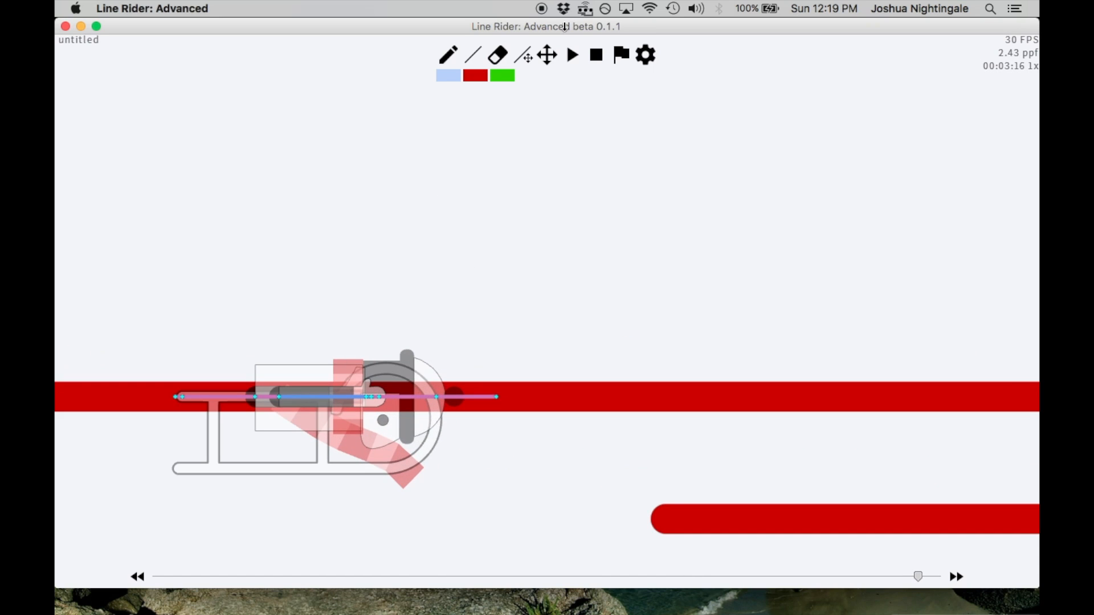
# At 00:03:16, draw two short vertical green scenery lines across the back end of the rider's body
pyautogui.click(546, 55)
pyautogui.moveTo(410, 315); pyautogui.dragTo(747, 278)
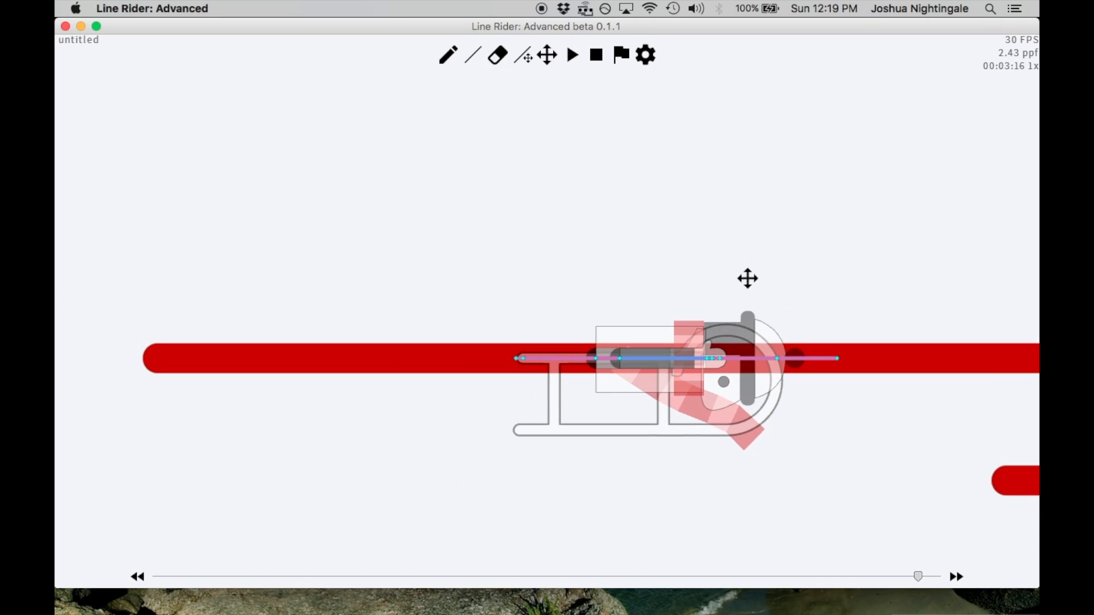
pyautogui.click(473, 56)
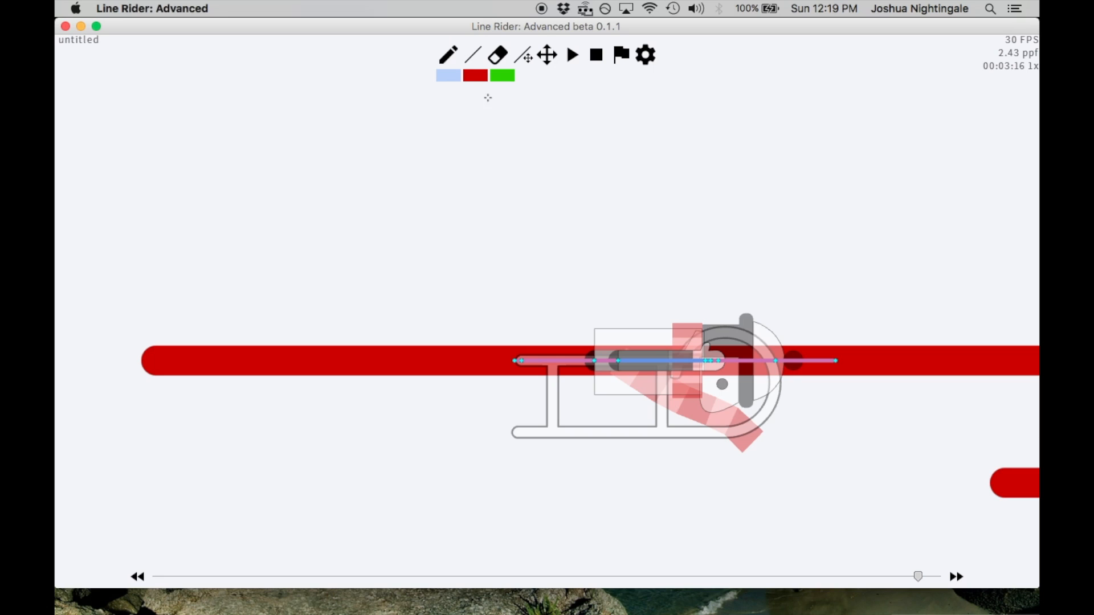
pyautogui.click(497, 78)
pyautogui.moveTo(593, 337); pyautogui.dragTo(596, 378)
pyautogui.moveTo(617, 334); pyautogui.dragTo(616, 382)
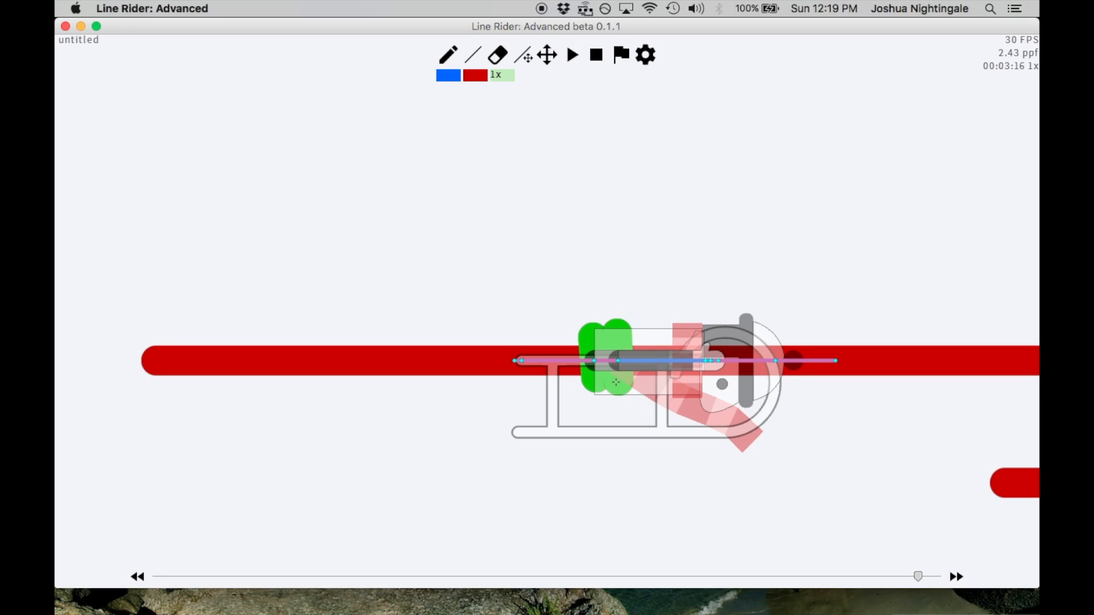
# Draw a green line above the sled and a green box outline around the rider's head
pyautogui.moveTo(594, 276); pyautogui.dragTo(438, 267)
pyautogui.moveTo(691, 306); pyautogui.dragTo(685, 393)
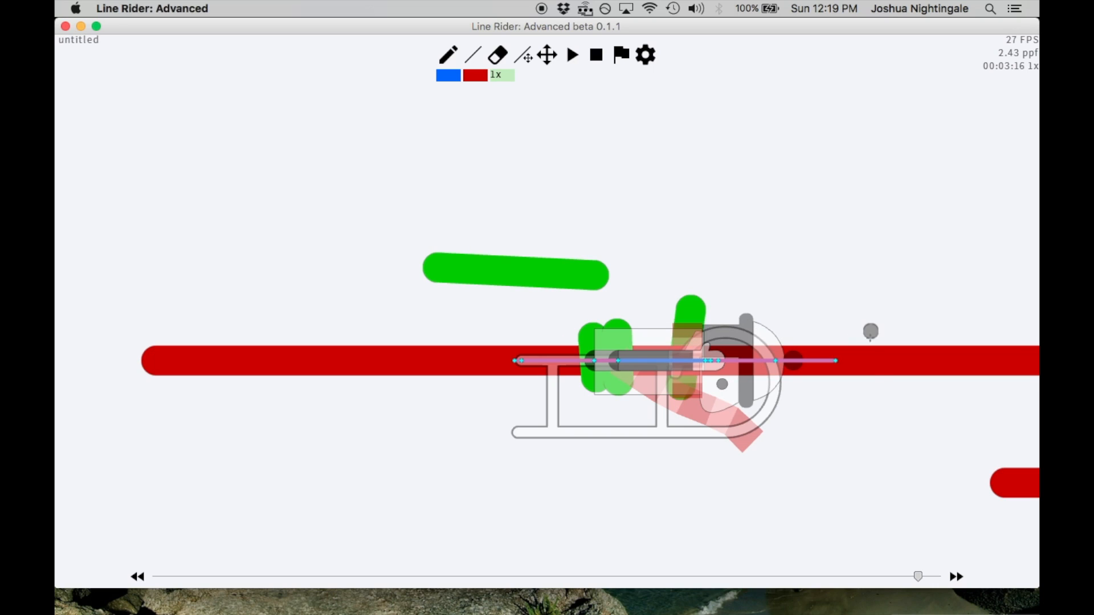
pyautogui.moveTo(870, 331); pyautogui.dragTo(869, 406)
pyautogui.moveTo(691, 310); pyautogui.dragTo(867, 324)
pyautogui.moveTo(686, 393)
pyautogui.mouseDown()
pyautogui.moveTo(891, 415)
pyautogui.moveTo(870, 405)
pyautogui.mouseUp()
# Undo all the green scenery lines and switch the line color back to blue
pyautogui.hotkey('ctrl', 'z')
pyautogui.hotkey('ctrl', 'z')
pyautogui.hotkey('ctrl', 'z')
pyautogui.hotkey('ctrl', 'z')
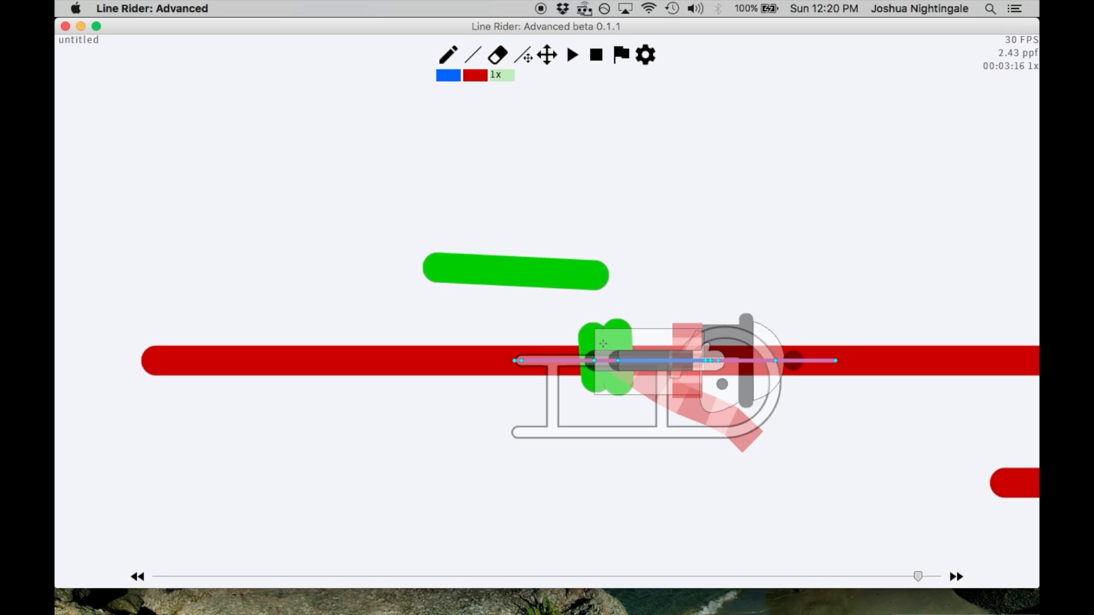
pyautogui.hotkey('ctrl', 'z')
pyautogui.hotkey('ctrl', 'z')
pyautogui.hotkey('ctrl', 'z')
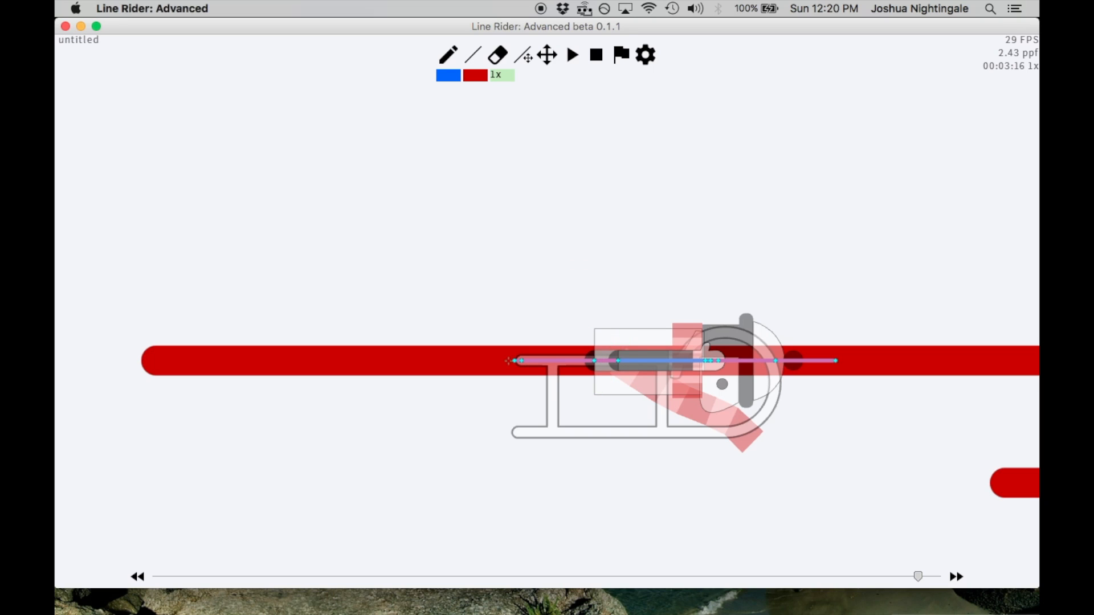
pyautogui.moveTo(582, 334); pyautogui.dragTo(582, 376)
pyautogui.hotkey('ctrl', 'z')
pyautogui.press('3')
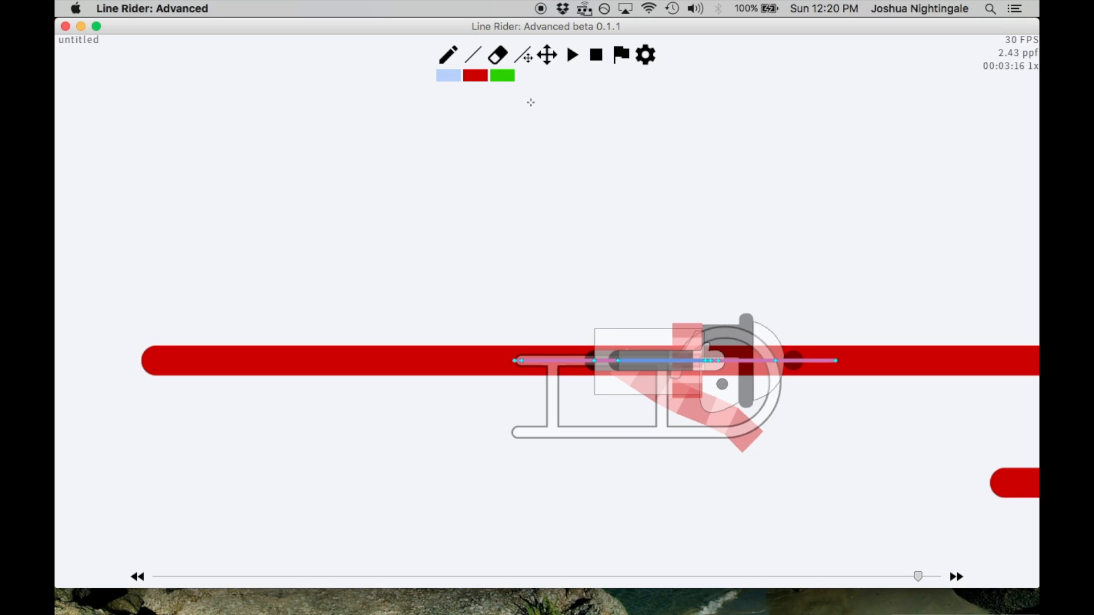
# Step through the frames from 00:03:16 to 00:03:21 to examine the rider approaching the end of the upper red line
pyautogui.press('Right')
pyautogui.press('Right')
pyautogui.press('Right')
pyautogui.press('Right')
pyautogui.press('Right')
pyautogui.press('Right')
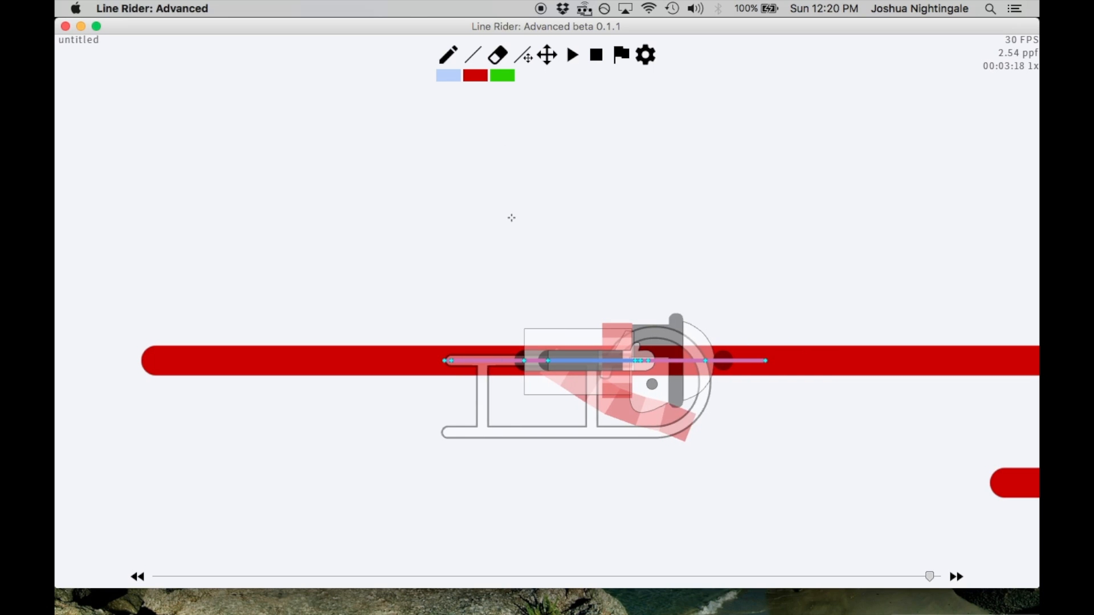
pyautogui.press('Left')
pyautogui.scroll(-5, 497, 239)
pyautogui.scroll(3, 524, 328)
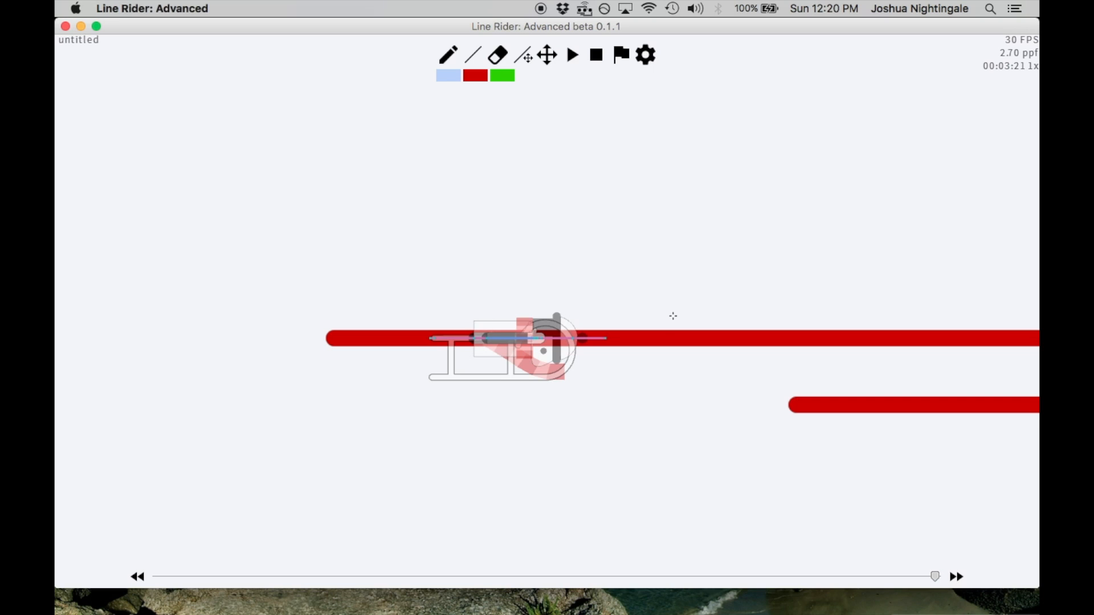
pyautogui.scroll(3, 594, 322)
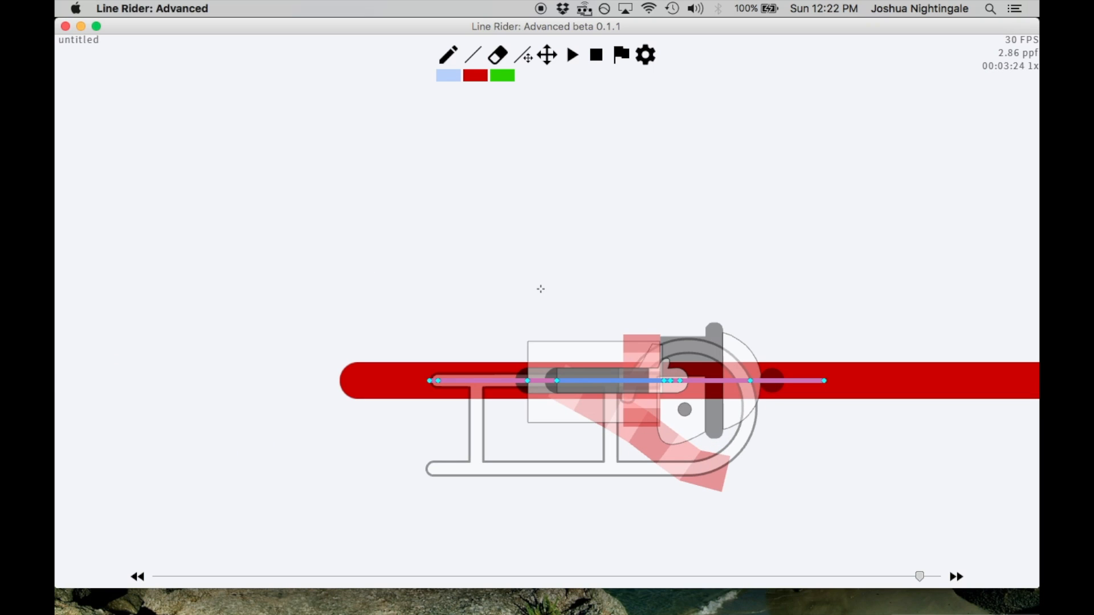
# Step repeatedly through the frames around 00:03:24 to examine the flattened rider's position near the end of the red line
pyautogui.press('Left')
pyautogui.press('Left')
pyautogui.press('Left')
pyautogui.press('Left')
pyautogui.press('Left')
pyautogui.press('Left')
pyautogui.press('Left')
pyautogui.press('Left')
pyautogui.press('Left')
pyautogui.press('Left')
pyautogui.press('Left')
pyautogui.scroll(-2, 570, 305)
pyautogui.press('Right')
pyautogui.press('Right')
pyautogui.press('Right')
pyautogui.press('Right')
pyautogui.press('Right')
pyautogui.press('Right')
pyautogui.press('Right')
pyautogui.press('Right')
pyautogui.press('Right')
pyautogui.press('Right')
pyautogui.press('Right')
pyautogui.press('Left')
pyautogui.press('Left')
pyautogui.press('Left')
pyautogui.press('Left')
pyautogui.press('Left')
pyautogui.press('Left')
pyautogui.press('Left')
pyautogui.press('Left')
pyautogui.press('Left')
# At 00:03:25, draw a short blue line above the flattened rider and reposition it with the Line Adjustment Tool
pyautogui.press('Right')
pyautogui.press('Right')
pyautogui.press('Right')
pyautogui.press('Right')
pyautogui.press('Right')
pyautogui.press('Right')
pyautogui.press('Right')
pyautogui.press('Right')
pyautogui.press('Right')
pyautogui.press('Right')
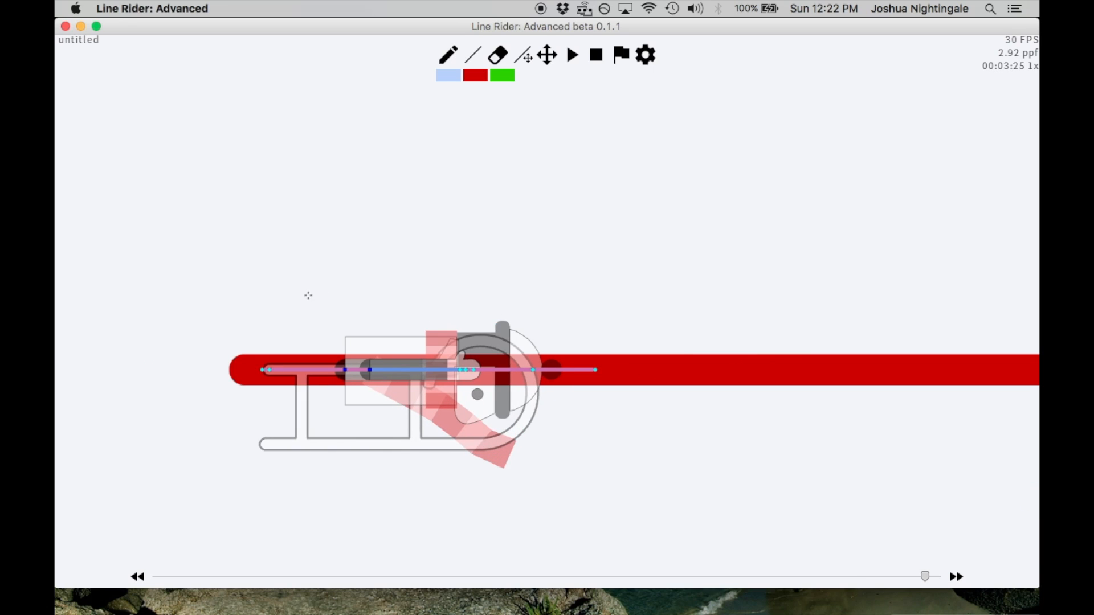
pyautogui.moveTo(353, 267); pyautogui.dragTo(381, 281)
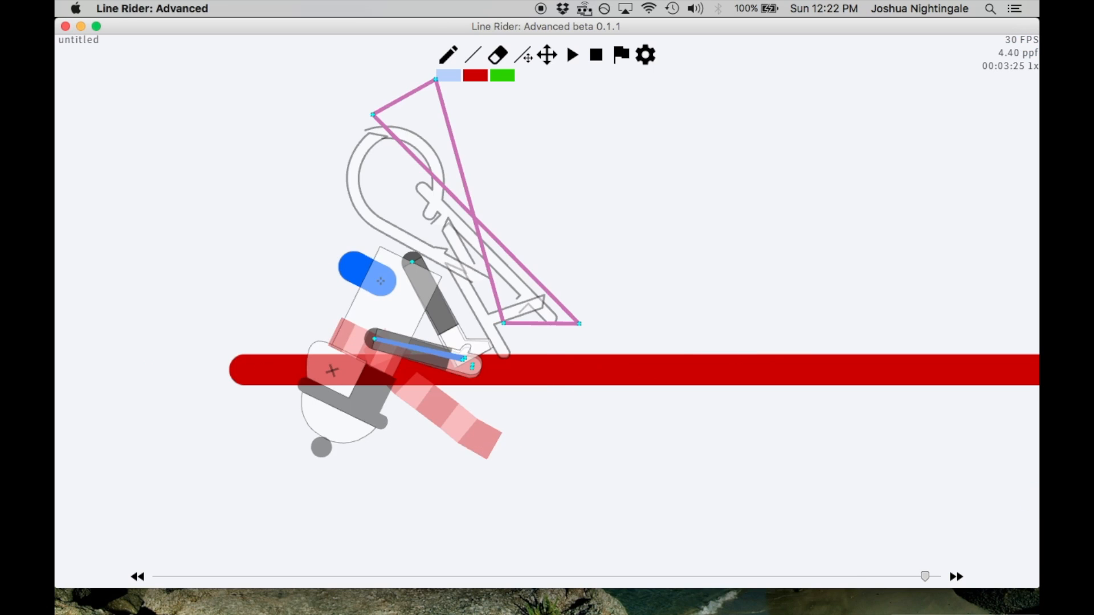
pyautogui.click(527, 58)
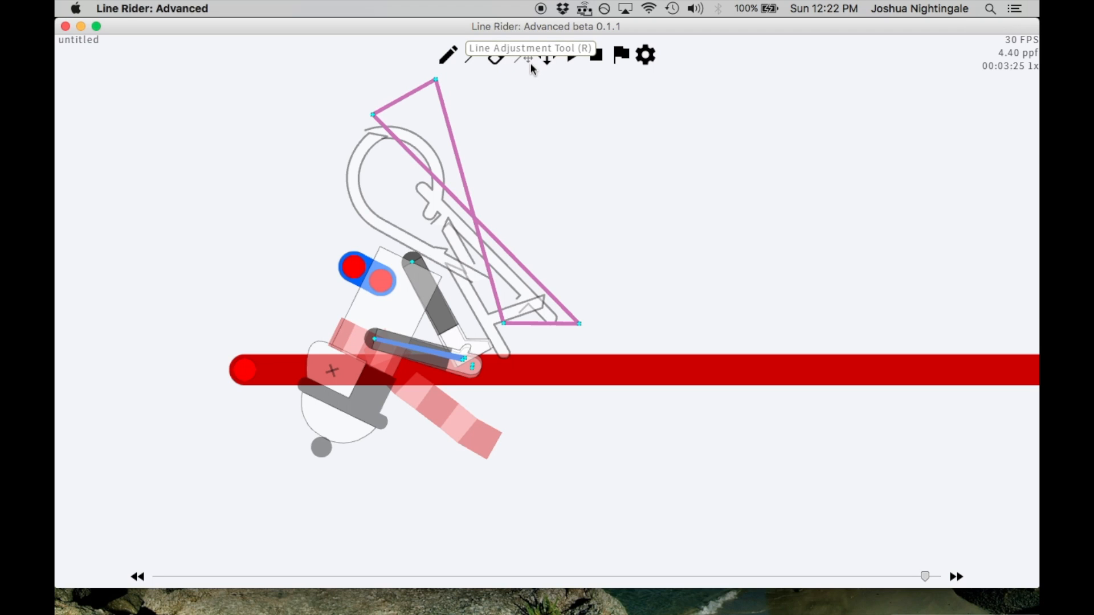
pyautogui.moveTo(392, 291); pyautogui.dragTo(416, 286)
# Step through the frames around 00:03:19 to 00:03:21 to examine the rider approaching the adjusted blue line
pyautogui.press('Left')
pyautogui.press('Left')
pyautogui.press('Left')
pyautogui.press('Left')
pyautogui.press('Left')
pyautogui.press('Left')
pyautogui.press('Left')
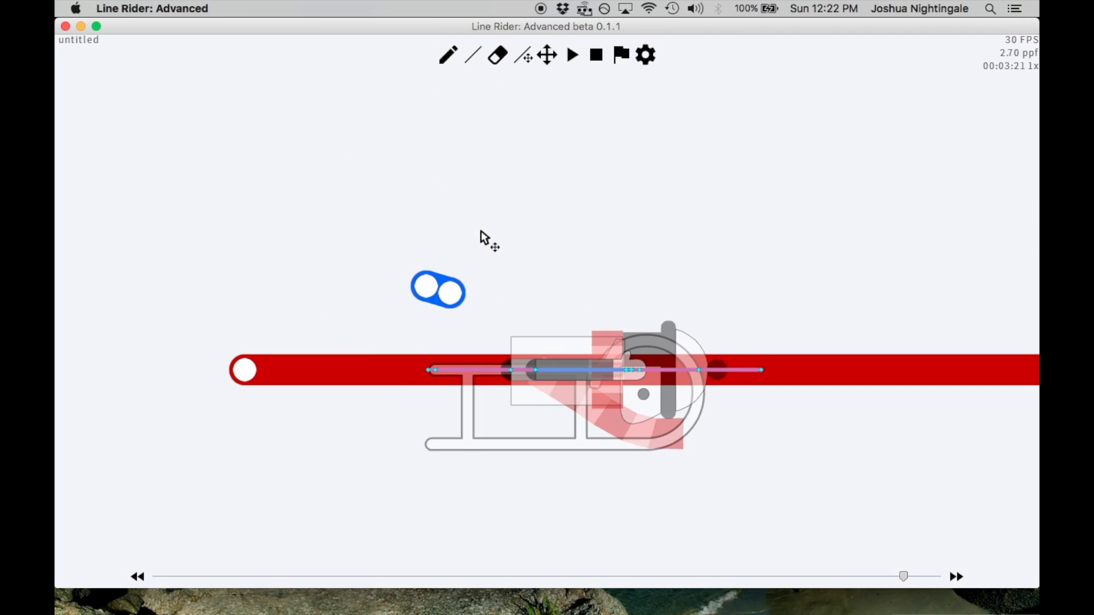
pyautogui.press('Left')
pyautogui.press('Left')
pyautogui.scroll(-5, 455, 226)
pyautogui.press('Right')
pyautogui.press('Right')
pyautogui.press('Right')
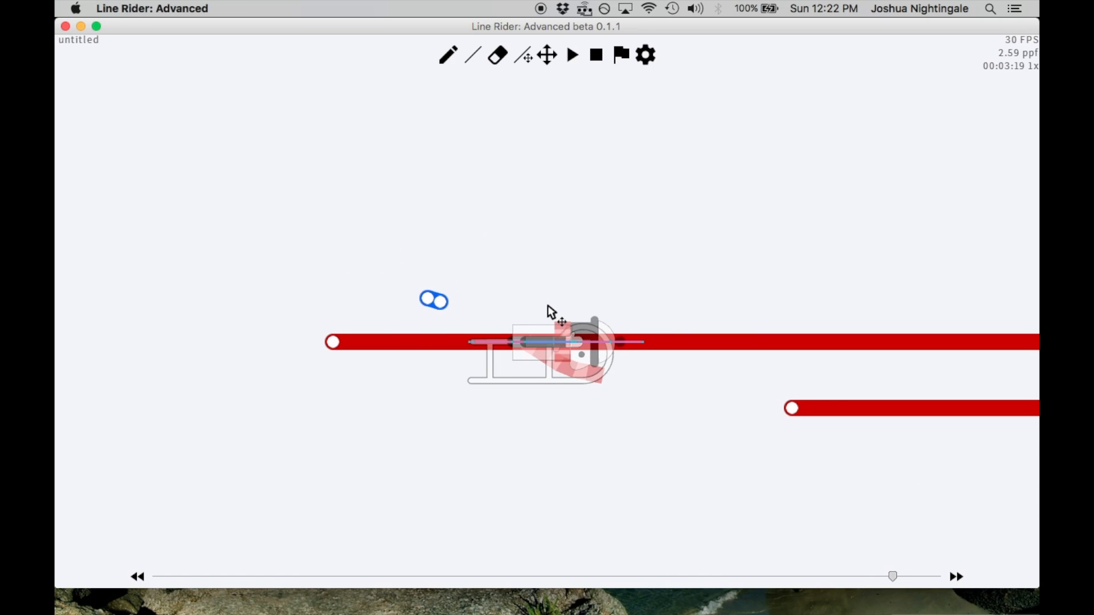
pyautogui.scroll(4, 549, 306)
# Step through the frames from 00:03:24 to 00:03:26 to examine the rider's pose after contact with the blue line
pyautogui.press('Right')
pyautogui.press('Right')
pyautogui.press('Right')
pyautogui.press('Right')
pyautogui.press('Right')
pyautogui.press('Right')
pyautogui.press('Right')
pyautogui.press('Right')
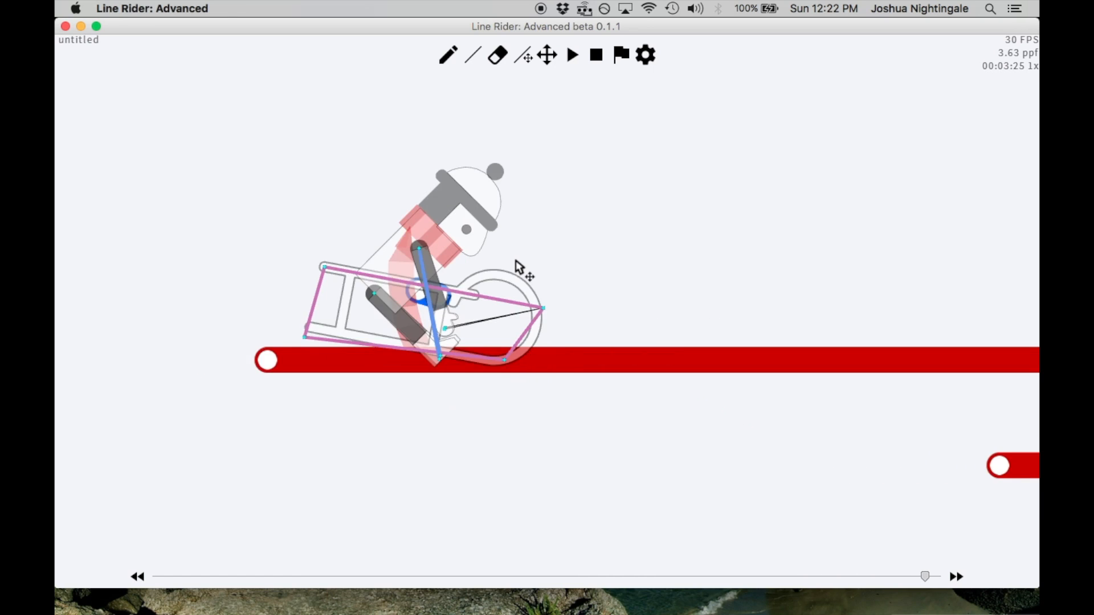
pyautogui.press('Right')
pyautogui.press('Left')
pyautogui.press('Left')
pyautogui.press('Left')
pyautogui.press('Left')
pyautogui.press('Left')
pyautogui.press('Left')
pyautogui.press('Left')
pyautogui.press('Left')
pyautogui.scroll(2, 557, 251)
pyautogui.press('Right')
pyautogui.press('Right')
pyautogui.press('Right')
pyautogui.press('Right')
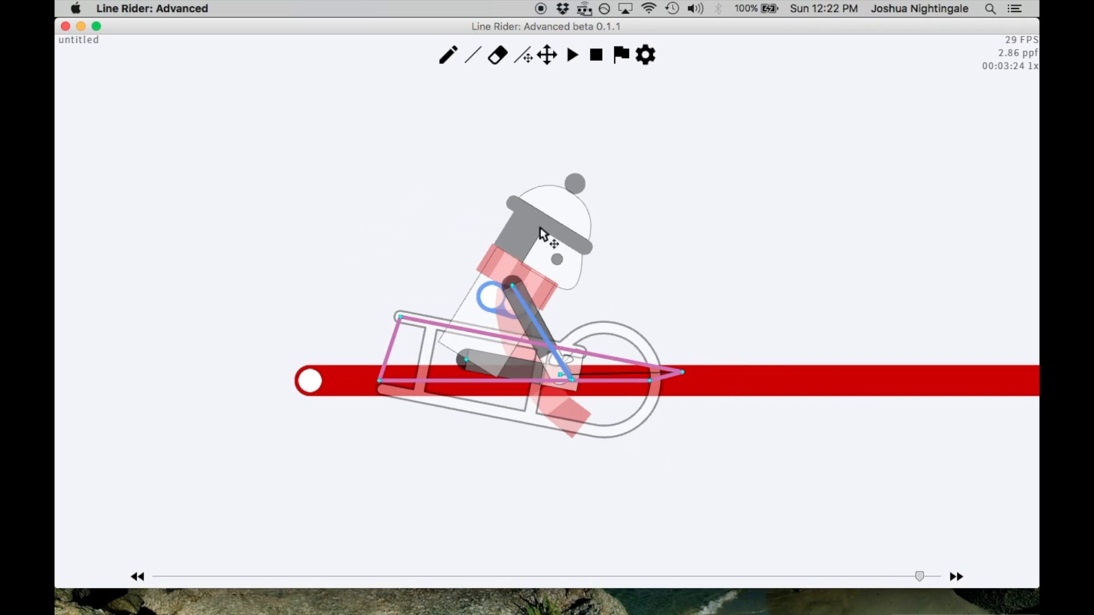
pyautogui.scroll(1, 548, 201)
pyautogui.press('Right')
pyautogui.press('Right')
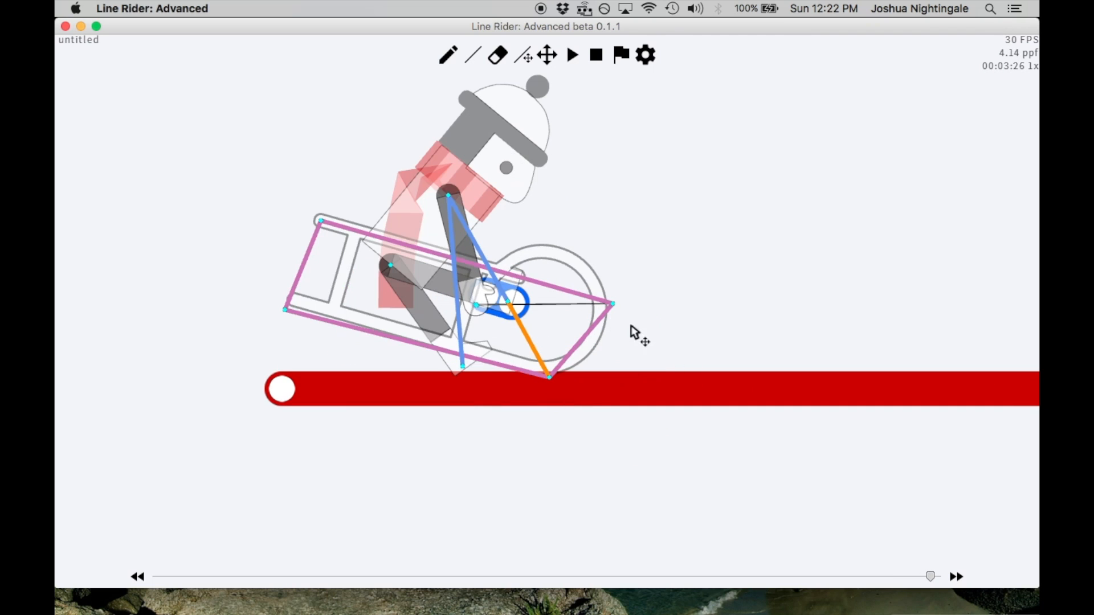
# With the Line Tool, try a short blue line by the rider's shoulder at 00:03:26 and undo it
pyautogui.click(472, 57)
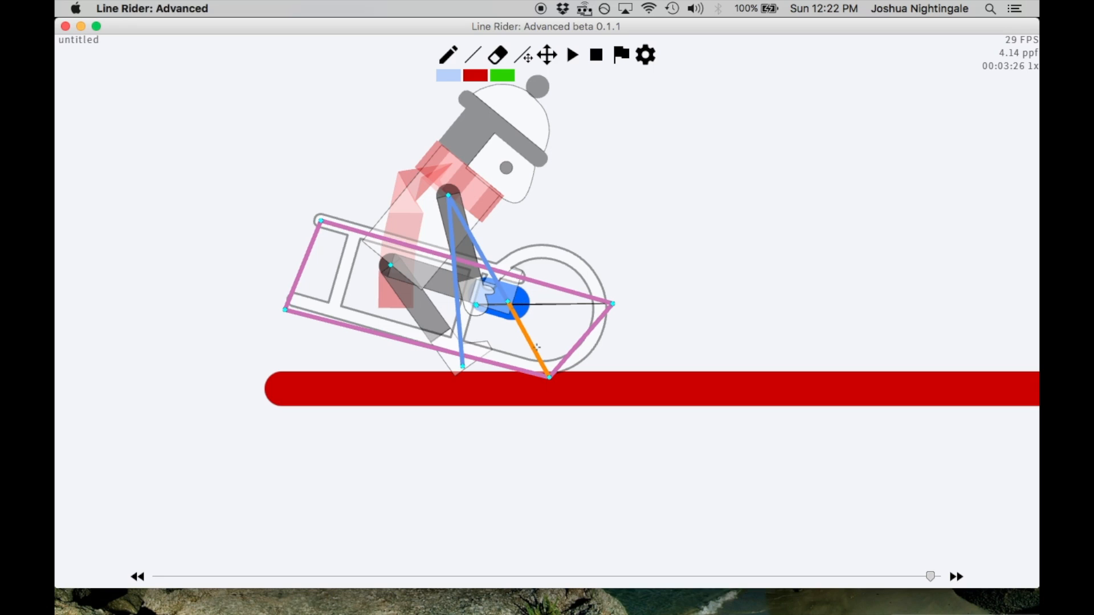
pyautogui.press('Right')
pyautogui.press('Left')
pyautogui.moveTo(456, 179); pyautogui.dragTo(479, 201)
pyautogui.hotkey('ctrl', 'z')
# Try a short blue line by the rider's hands and undo it
pyautogui.hotkey('ctrl', 'z')
pyautogui.press('Right')
pyautogui.press('Left')
pyautogui.press('Right')
pyautogui.moveTo(474, 288)
pyautogui.mouseDown()
pyautogui.moveTo(507, 284)
pyautogui.moveTo(500, 271)
pyautogui.mouseUp()
pyautogui.hotkey('ctrl', 'z')
pyautogui.hotkey('ctrl', 'z')
# Try a short blue line against the sled's nose, check it in the neighbouring frames, and undo it
pyautogui.press('Left')
pyautogui.press('Left')
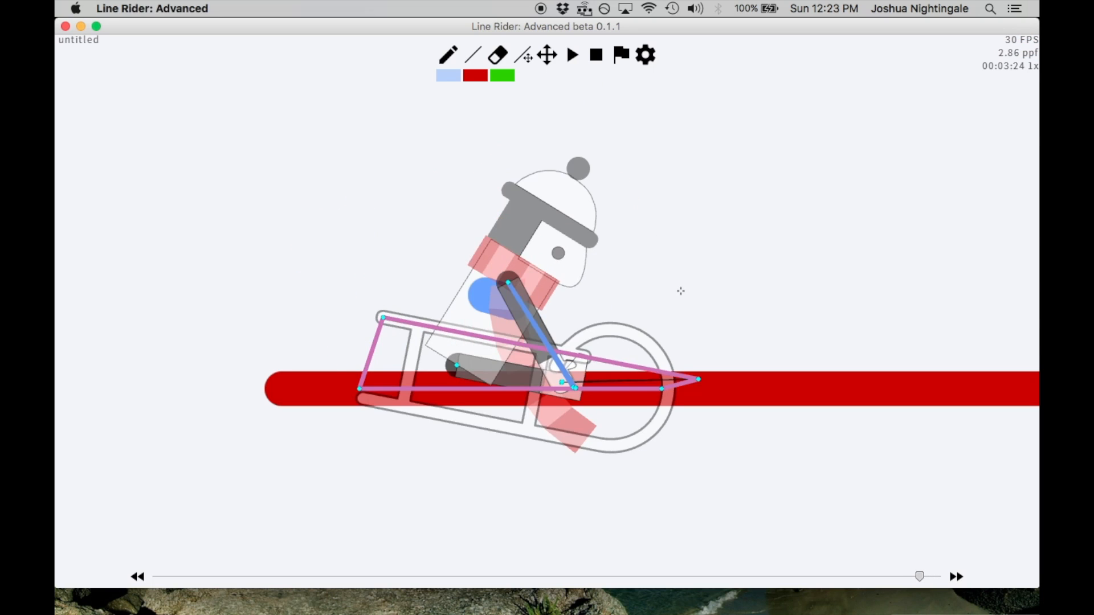
pyautogui.press('Left')
pyautogui.press('Right')
pyautogui.press('Right')
pyautogui.moveTo(655, 291); pyautogui.dragTo(668, 313)
pyautogui.press('Right')
pyautogui.hotkey('ctrl', 'z')
pyautogui.press('Left')
pyautogui.press('Right')
pyautogui.hotkey('ctrl', 'z')
pyautogui.press('Left')
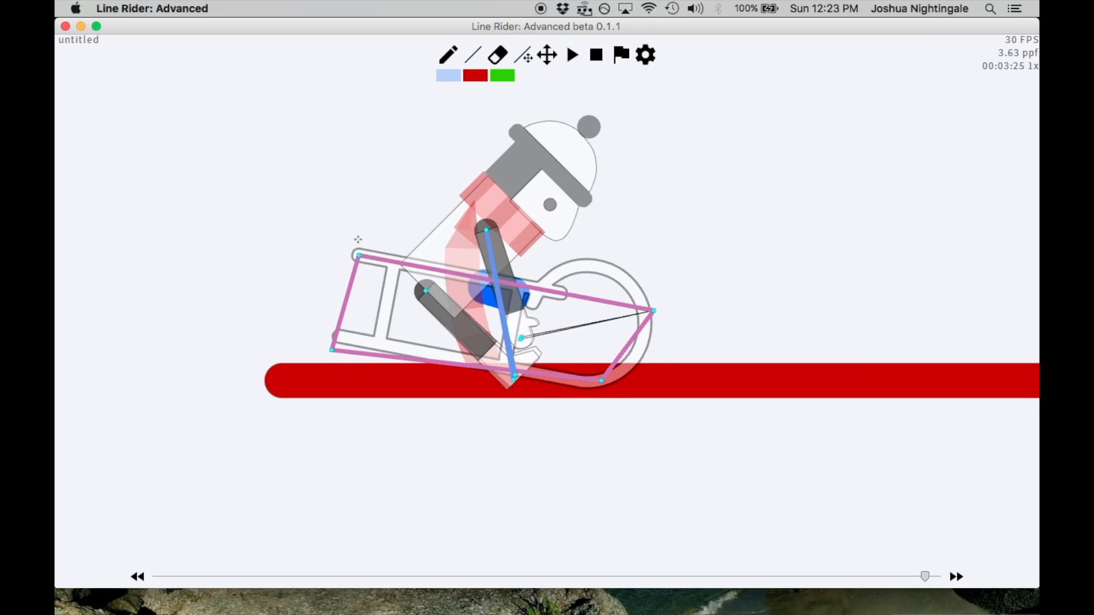
# Try a short blue line at the sled's upper rear corner, check it in the neighbouring frames, and undo it
pyautogui.moveTo(353, 270); pyautogui.dragTo(335, 269)
pyautogui.press('Right')
pyautogui.press('Left')
pyautogui.hotkey('ctrl', 'z')
pyautogui.press('Right')
pyautogui.press('Left')
pyautogui.hotkey('ctrl', 'z')
# Add a second short blue line just above the first one, play the track, and pause it
pyautogui.press('Right')
pyautogui.moveTo(532, 285)
pyautogui.mouseDown()
pyautogui.moveTo(489, 259)
pyautogui.moveTo(502, 262)
pyautogui.mouseUp()
pyautogui.hotkey('ctrl', 'z')
pyautogui.hotkey('ctrl', 'z')
pyautogui.hotkey('ctrl', 'z')
pyautogui.press('y')
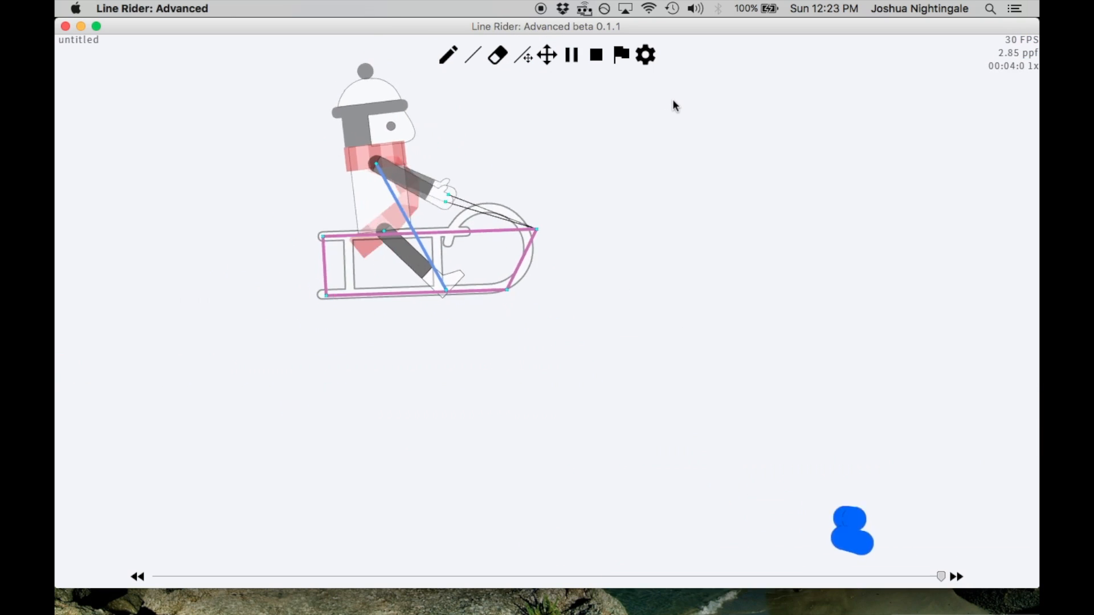
pyautogui.press('space')
# Step through the frames from 00:03:16 to 00:03:25 to examine how the rider unfolds on the two blue lines
pyautogui.press('Left')
pyautogui.press('Left')
pyautogui.press('Left')
pyautogui.press('Left')
pyautogui.press('Left')
pyautogui.press('Left')
pyautogui.press('Left')
pyautogui.press('Left')
pyautogui.press('Left')
pyautogui.press('Left')
pyautogui.press('Left')
pyautogui.press('Left')
pyautogui.press('Left')
pyautogui.press('Left')
pyautogui.press('Left')
pyautogui.press('Left')
pyautogui.press('Left')
pyautogui.press('Left')
pyautogui.press('Left')
pyautogui.press('Left')
pyautogui.press('Right')
pyautogui.press('Right')
pyautogui.press('Right')
pyautogui.press('Right')
pyautogui.press('Right')
pyautogui.press('Right')
pyautogui.press('Right')
pyautogui.press('Right')
pyautogui.press('Right')
pyautogui.press('Right')
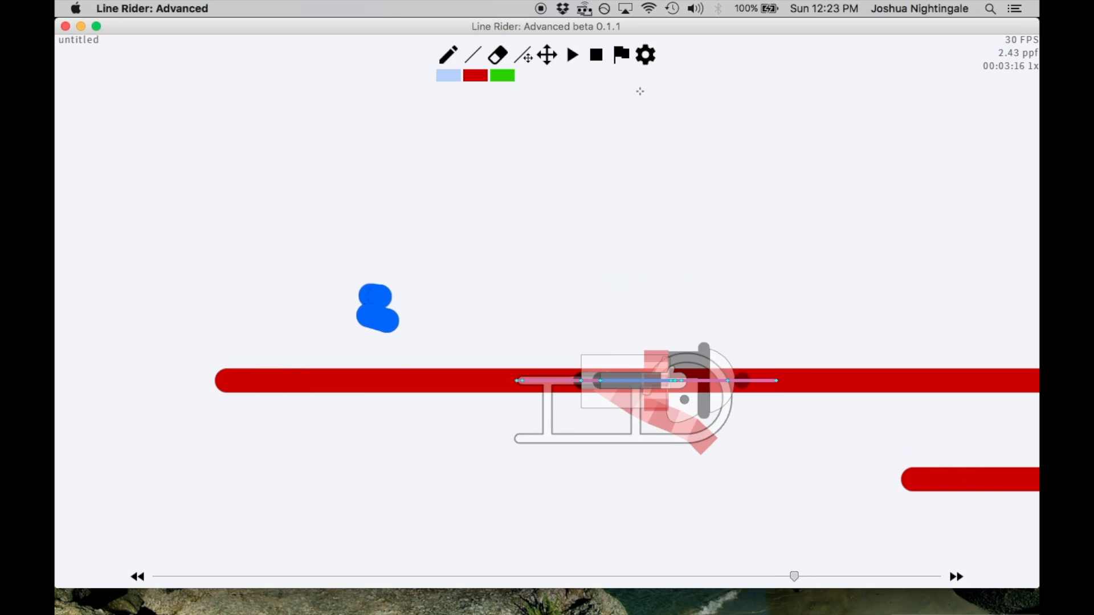
pyautogui.press('Left')
pyautogui.press('Left')
pyautogui.press('Left')
pyautogui.press('Left')
pyautogui.press('Left')
pyautogui.press('Left')
pyautogui.press('Left')
pyautogui.press('Left')
pyautogui.press('Left')
pyautogui.press('Left')
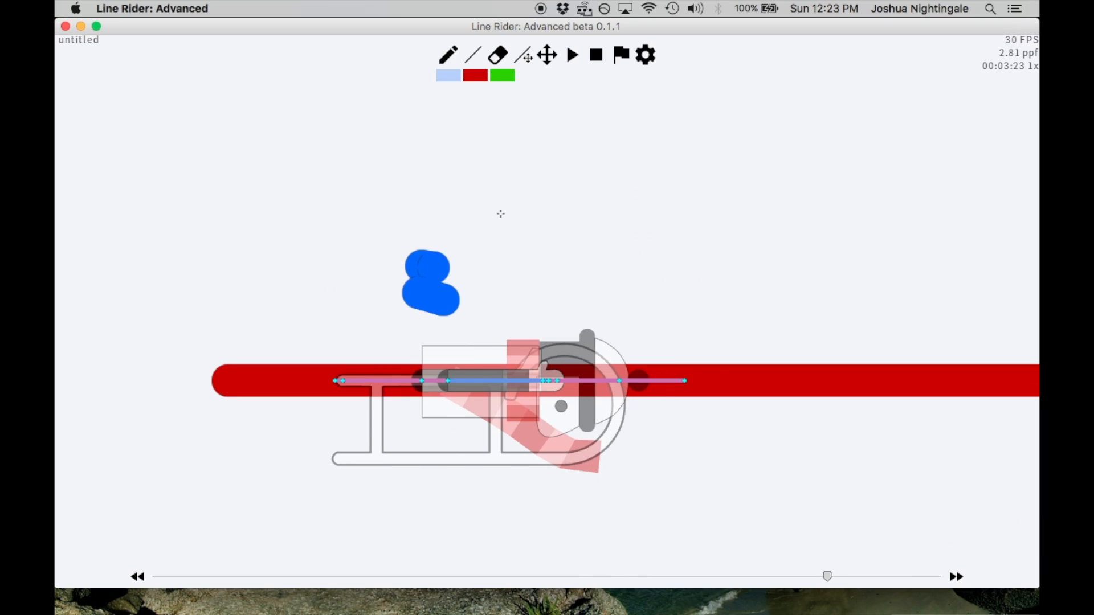
pyautogui.press('Right')
pyautogui.press('Right')
pyautogui.press('Right')
pyautogui.press('Right')
pyautogui.press('Right')
pyautogui.press('Right')
pyautogui.press('Right')
pyautogui.press('Right')
pyautogui.press('Right')
pyautogui.press('Right')
pyautogui.press('Right')
pyautogui.press('Right')
pyautogui.press('Right')
pyautogui.press('Right')
pyautogui.press('Right')
pyautogui.press('Right')
pyautogui.press('Right')
pyautogui.press('Right')
pyautogui.press('Right')
pyautogui.press('Right')
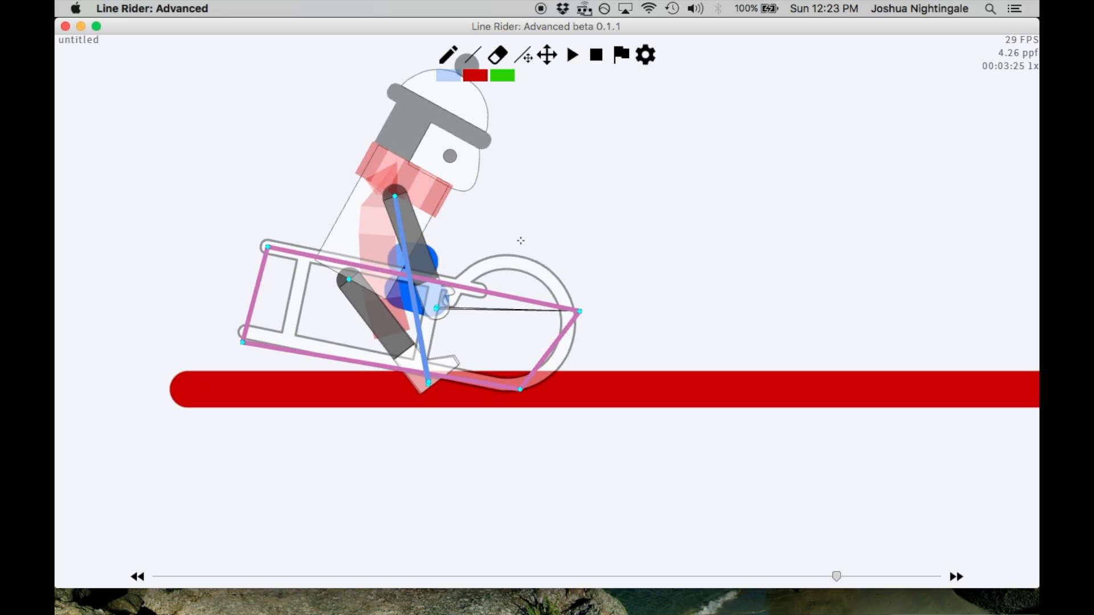
pyautogui.press('Left')
pyautogui.press('Left')
pyautogui.press('Left')
pyautogui.press('Left')
pyautogui.press('Left')
pyautogui.press('Left')
pyautogui.press('Left')
pyautogui.press('Left')
pyautogui.press('Left')
pyautogui.press('Left')
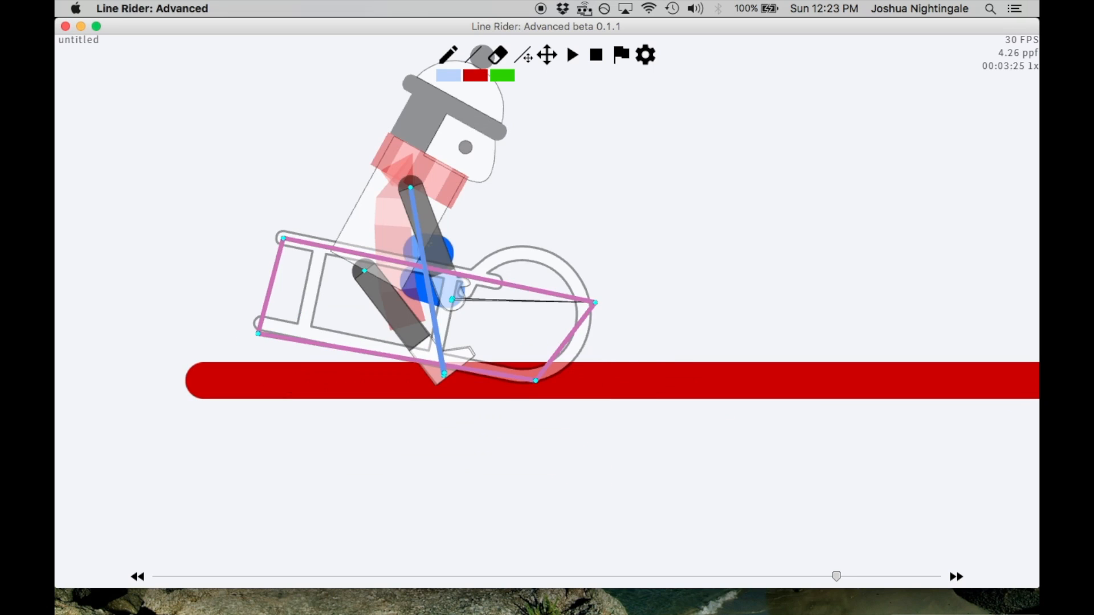
# Step forward through the frames from 00:03:25 to 00:03:31 to examine how the rider leaves the two blue lines
pyautogui.press('Right')
pyautogui.press('Right')
pyautogui.press('Right')
pyautogui.press('Right')
pyautogui.press('Right')
pyautogui.press('Right')
pyautogui.press('Right')
pyautogui.press('Right')
pyautogui.press('Right')
pyautogui.press('Right')
pyautogui.press('Right')
pyautogui.press('Right')
pyautogui.press('Right')
pyautogui.press('Right')
pyautogui.press('Right')
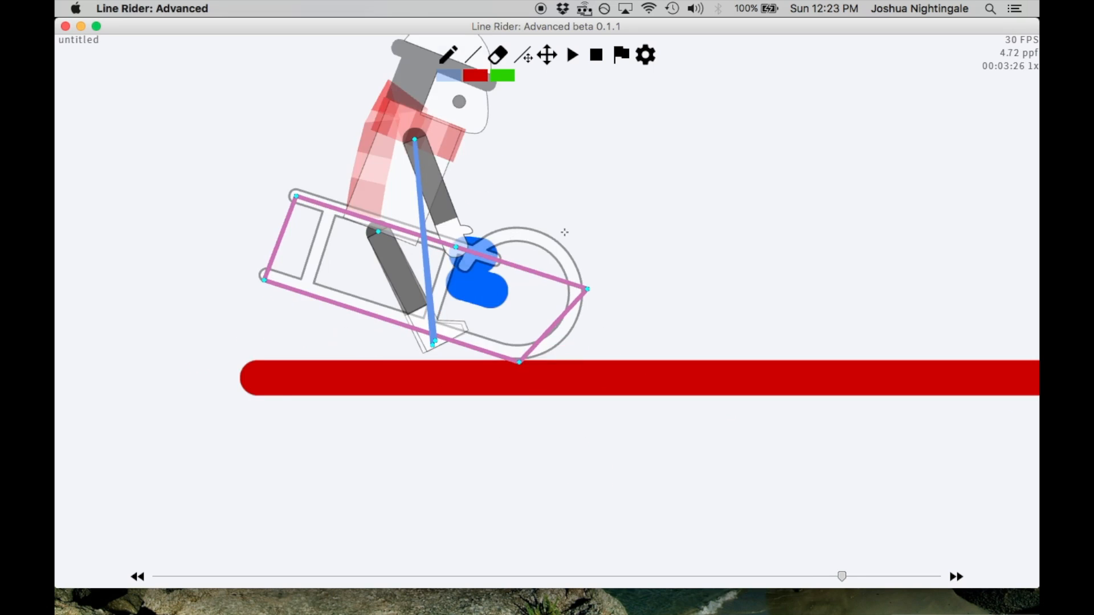
pyautogui.press('Right')
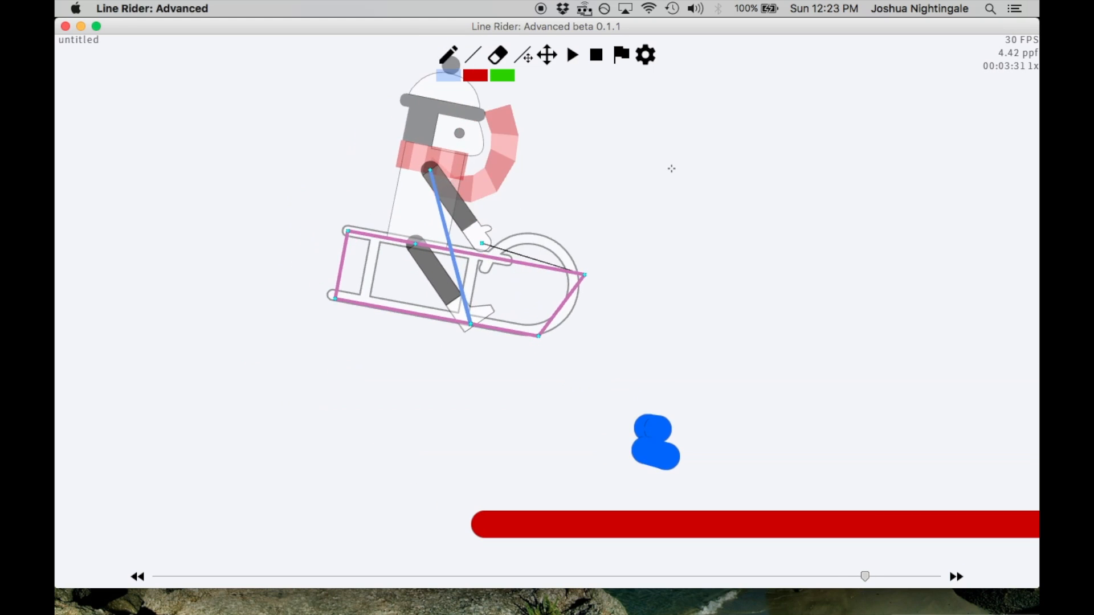
# Play the track on to about 00:04:10, pause, and step back through the frames to examine the rider's pose
pyautogui.press('Left')
pyautogui.press('Left')
pyautogui.press('Left')
pyautogui.press('Left')
pyautogui.press('Left')
pyautogui.press('Left')
pyautogui.press('Left')
pyautogui.press('Left')
pyautogui.press('Left')
pyautogui.press('Left')
pyautogui.press('Left')
pyautogui.press('Left')
pyautogui.press('Left')
pyautogui.press('Left')
pyautogui.press('Left')
pyautogui.press('Left')
pyautogui.press('Left')
pyautogui.press('Left')
pyautogui.press('Left')
pyautogui.press('Left')
pyautogui.scroll(-1, 672, 168)
pyautogui.press('space')
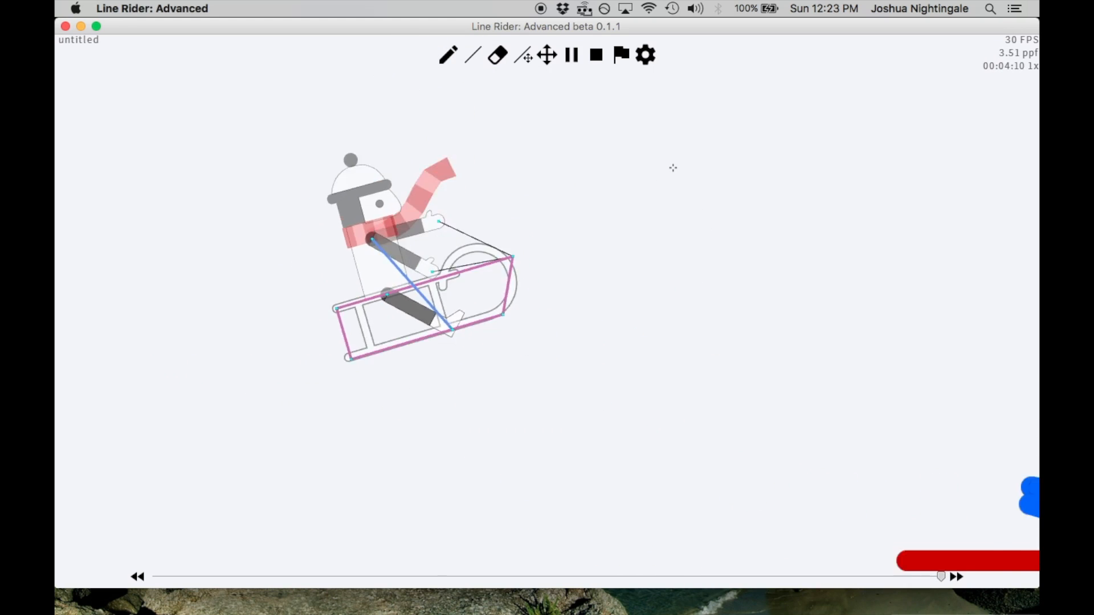
pyautogui.press('space')
pyautogui.press('Left')
pyautogui.press('Left')
pyautogui.press('Left')
pyautogui.press('Left')
pyautogui.press('Left')
pyautogui.press('Left')
pyautogui.press('Left')
pyautogui.press('Left')
pyautogui.press('Left')
pyautogui.press('Left')
pyautogui.press('Left')
pyautogui.press('Left')
pyautogui.press('Left')
pyautogui.press('Left')
pyautogui.press('Left')
pyautogui.press('Left')
pyautogui.press('Left')
pyautogui.press('Left')
pyautogui.press('Left')
pyautogui.press('Left')
pyautogui.press('Left')
pyautogui.press('Left')
pyautogui.press('Left')
pyautogui.press('Left')
pyautogui.press('Left')
pyautogui.press('Left')
pyautogui.press('Left')
pyautogui.press('Left')
pyautogui.press('Left')
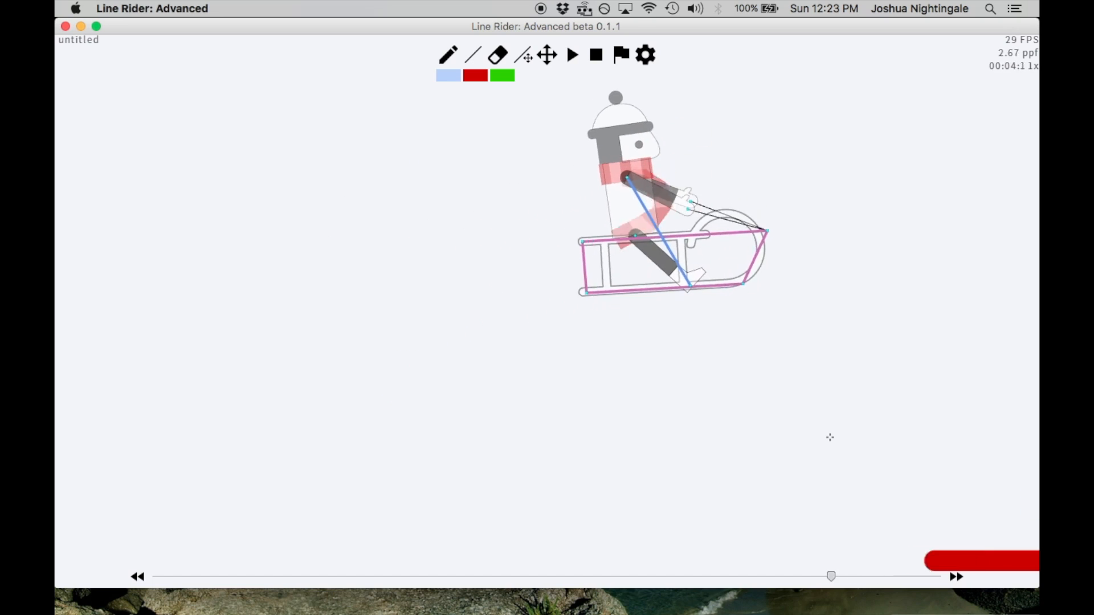
# Turn off Contact Lines in the basic preferences
pyautogui.click(649, 56)
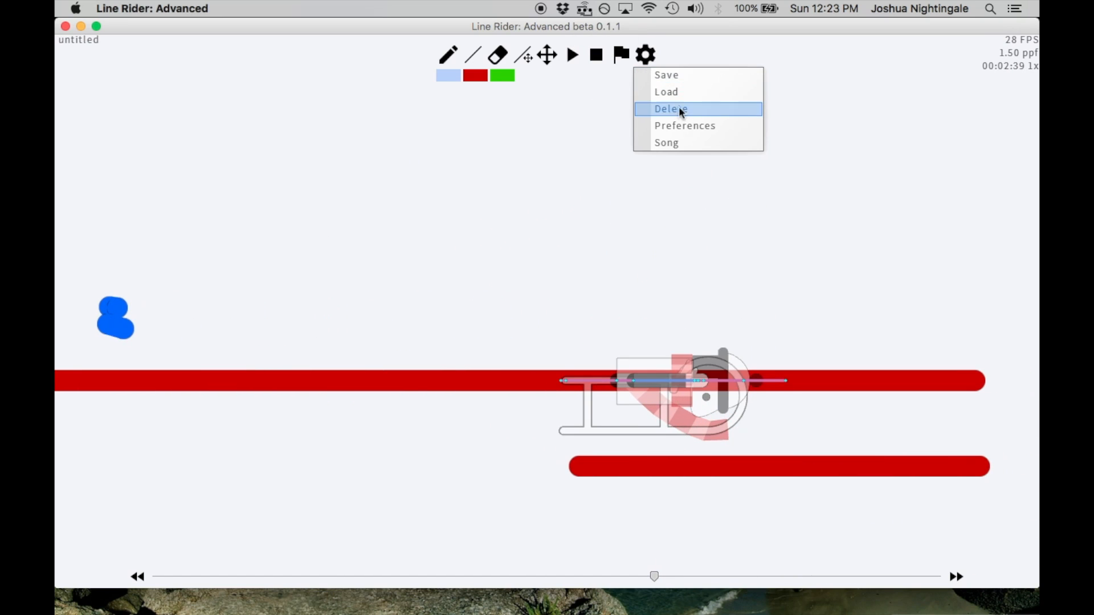
pyautogui.click(686, 123)
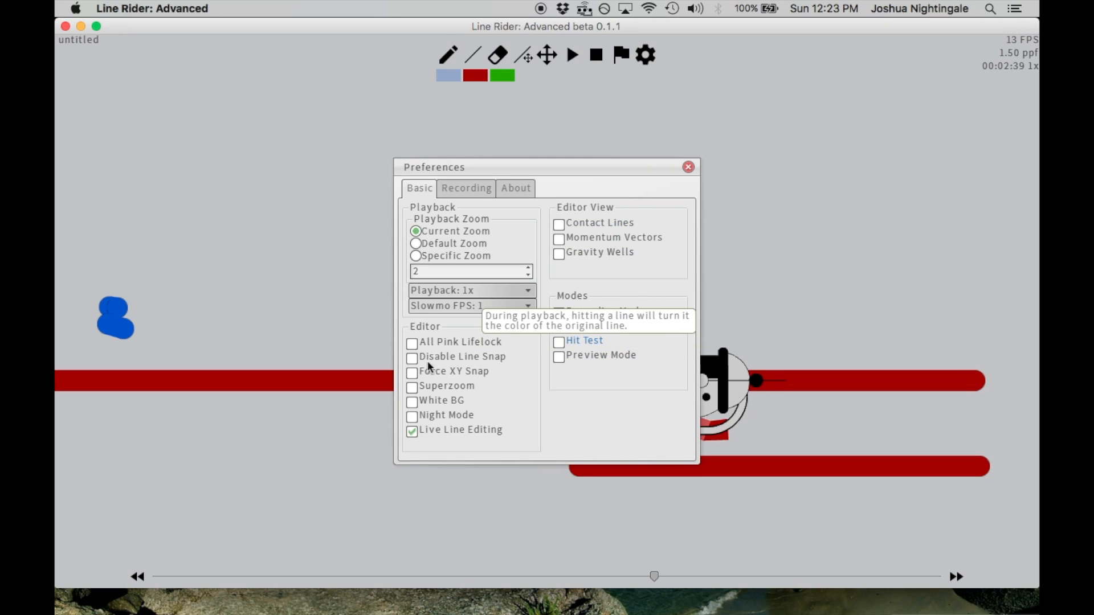
pyautogui.click(691, 170)
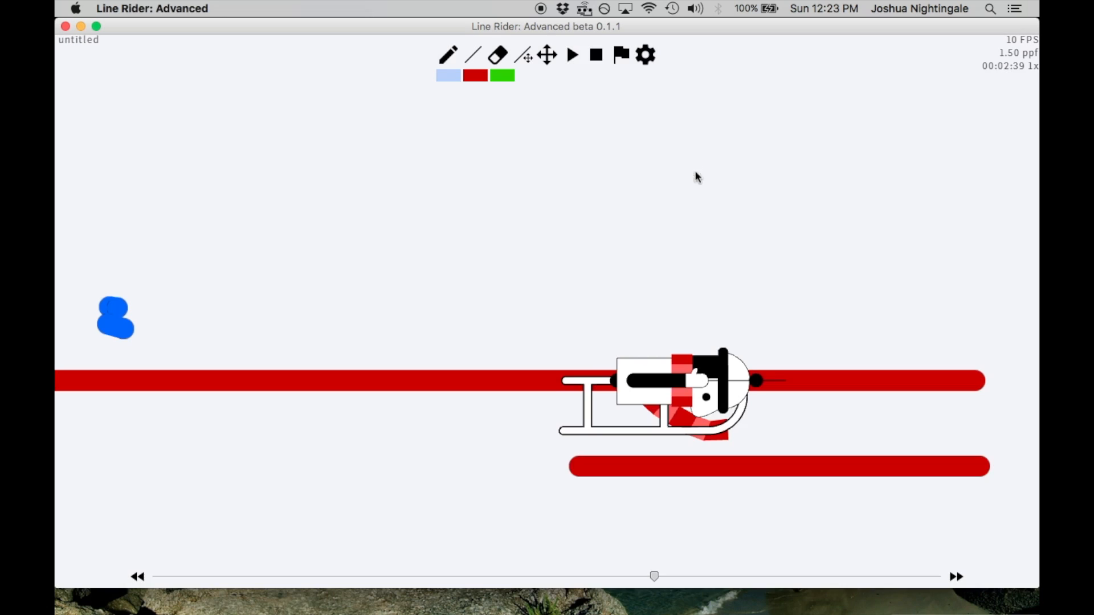
# Stop the playback and replay the track from the start to watch the whole ride
pyautogui.click(605, 56)
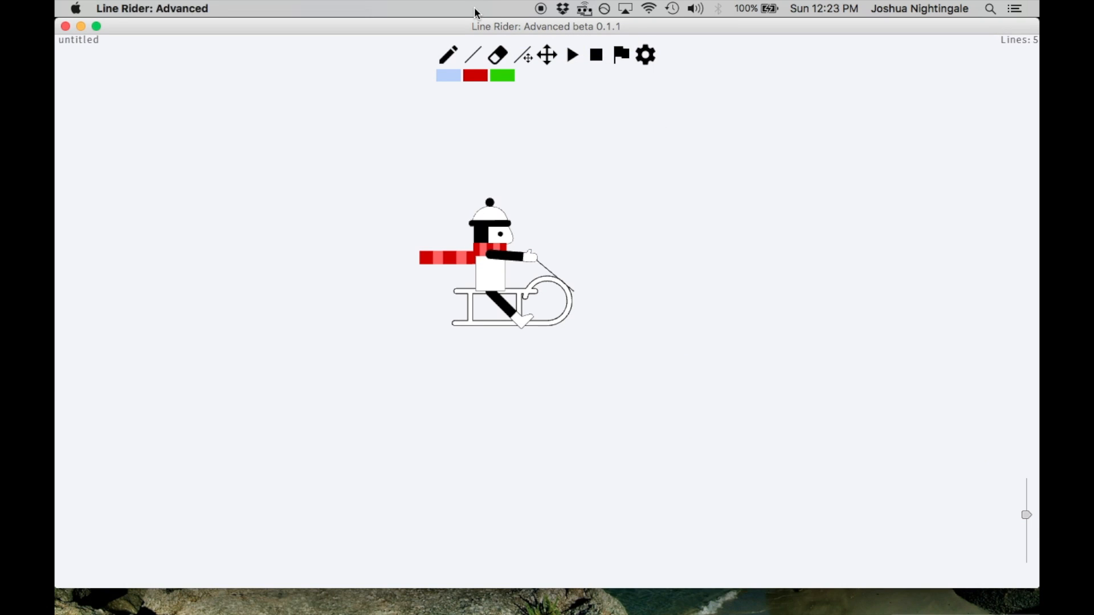
pyautogui.press('y')
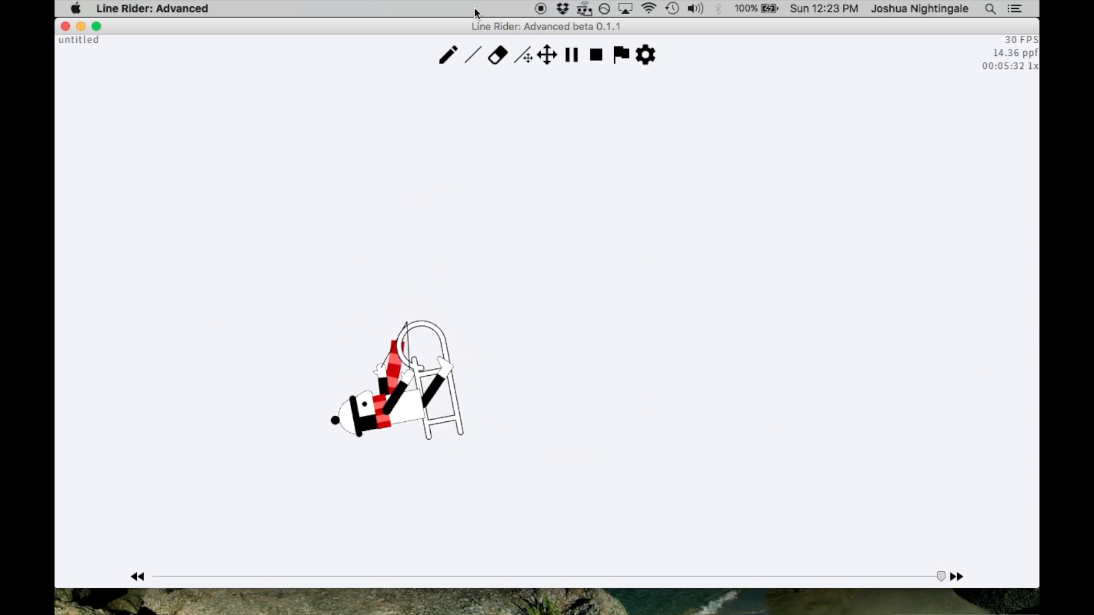
pyautogui.press('u')
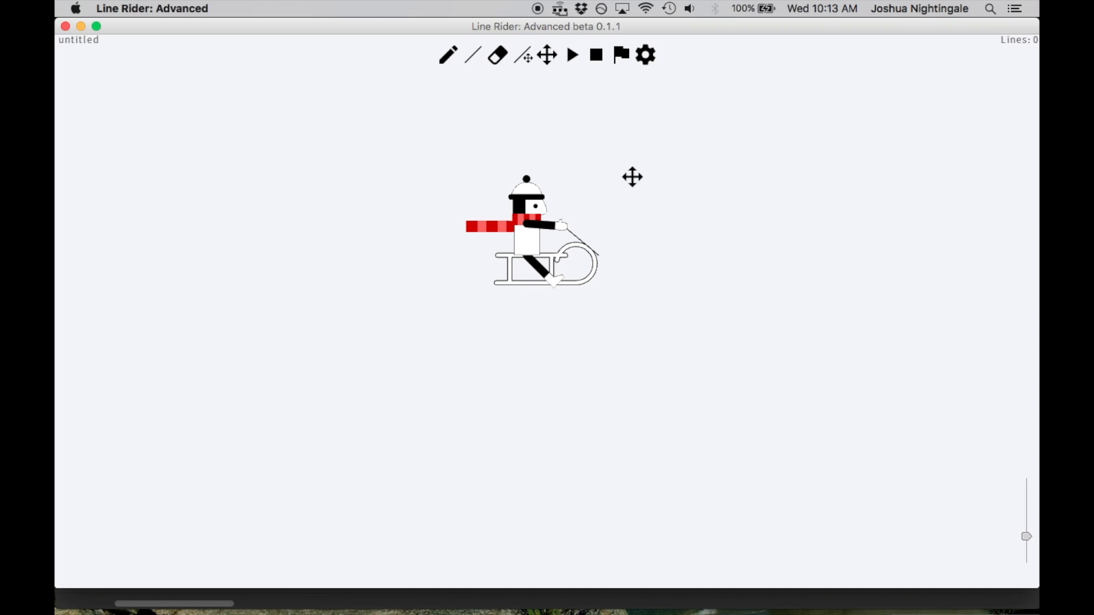
pyautogui.moveTo(648, 225); pyautogui.dragTo(664, 176)
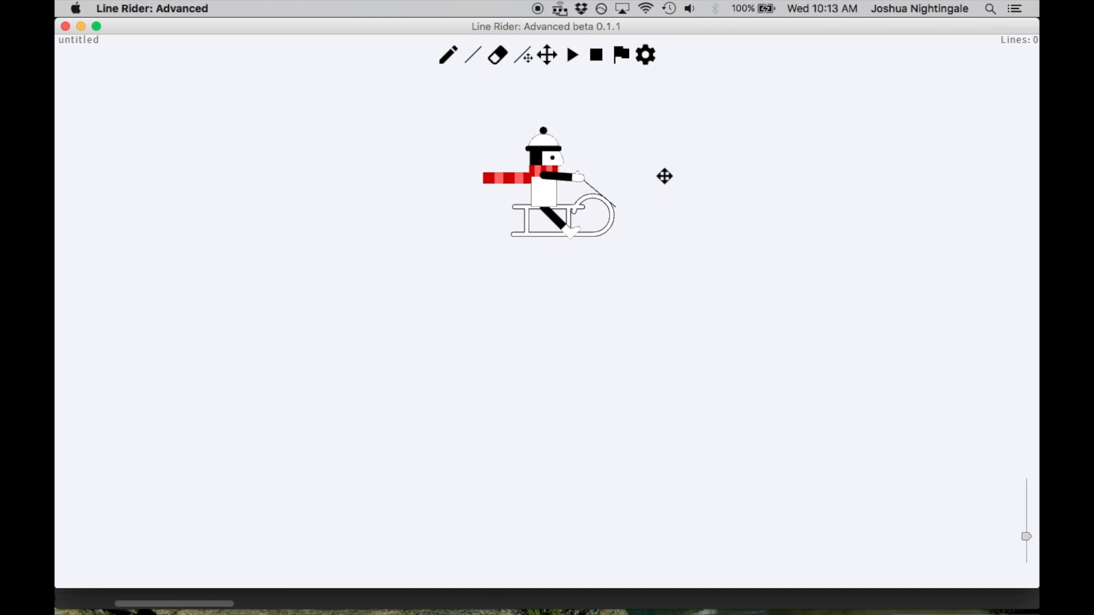
pyautogui.moveTo(648, 186); pyautogui.dragTo(641, 195)
# Step back through the frames of the Kramual track to 00:02:5 to examine the rider before being flattened
pyautogui.press('Right')
pyautogui.press('Right')
pyautogui.press('Right')
pyautogui.press('Right')
pyautogui.press('Left')
pyautogui.press('Left')
pyautogui.press('Left')
pyautogui.press('Left')
pyautogui.press('Left')
pyautogui.press('Left')
pyautogui.press('Left')
pyautogui.press('Left')
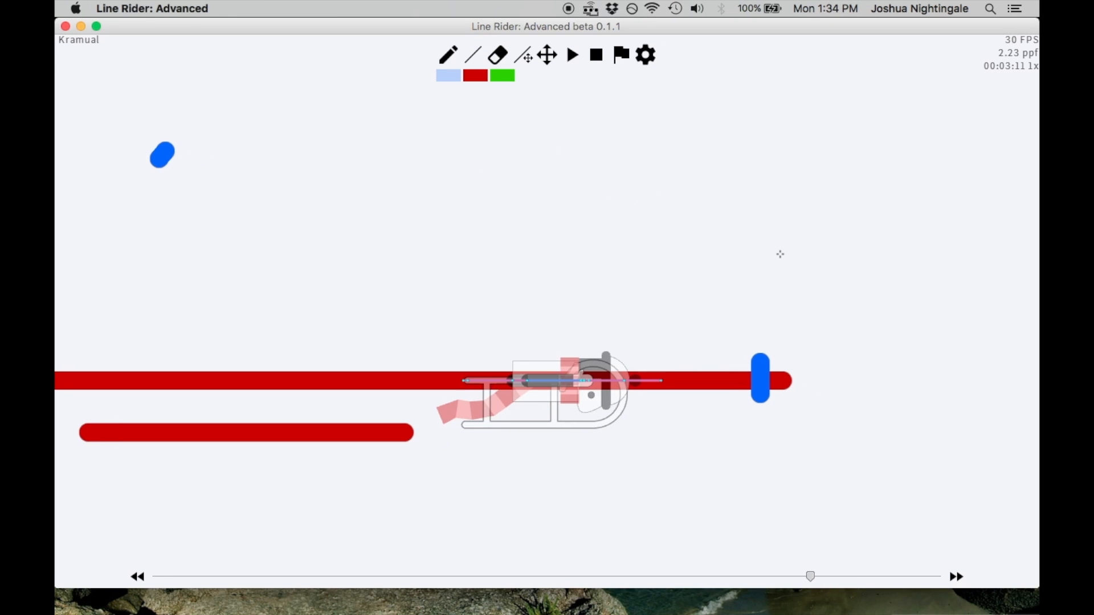
pyautogui.scroll(-4, 781, 254)
pyautogui.press('Left')
pyautogui.press('Left')
pyautogui.press('Left')
pyautogui.press('Left')
pyautogui.press('Left')
pyautogui.press('Left')
pyautogui.press('Left')
pyautogui.press('Left')
pyautogui.press('Left')
pyautogui.press('Left')
pyautogui.press('Left')
pyautogui.press('Left')
pyautogui.press('Left')
pyautogui.press('Left')
pyautogui.press('Left')
pyautogui.press('Left')
pyautogui.press('Left')
pyautogui.press('Left')
pyautogui.press('Left')
pyautogui.press('Left')
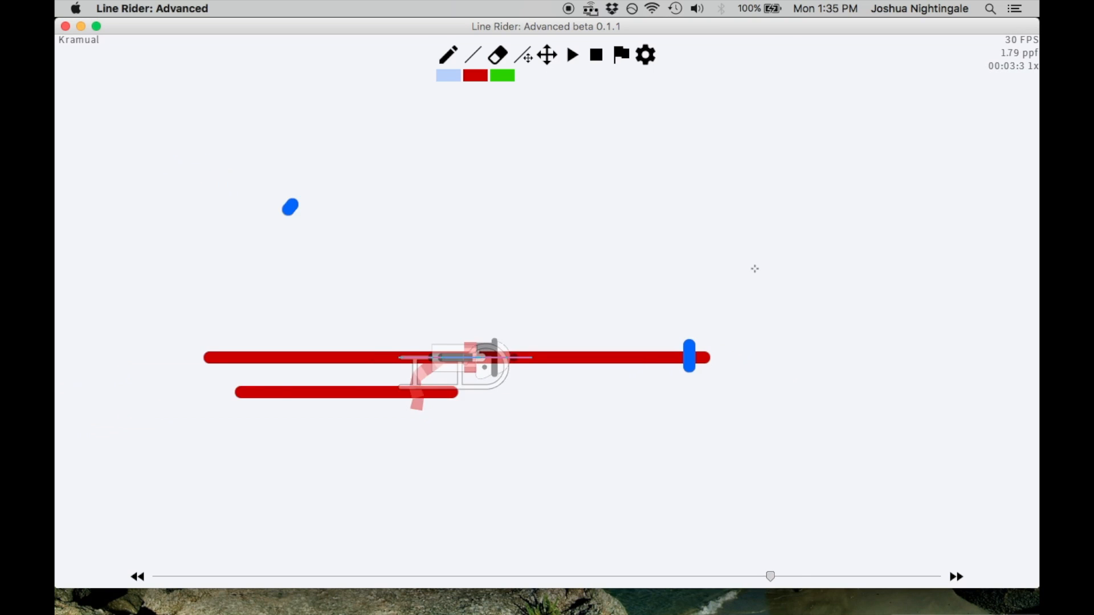
pyautogui.press('Left')
pyautogui.press('Left')
pyautogui.press('Left')
pyautogui.press('Left')
pyautogui.press('Left')
pyautogui.press('Left')
pyautogui.press('Left')
pyautogui.press('Left')
pyautogui.press('Left')
pyautogui.press('Left')
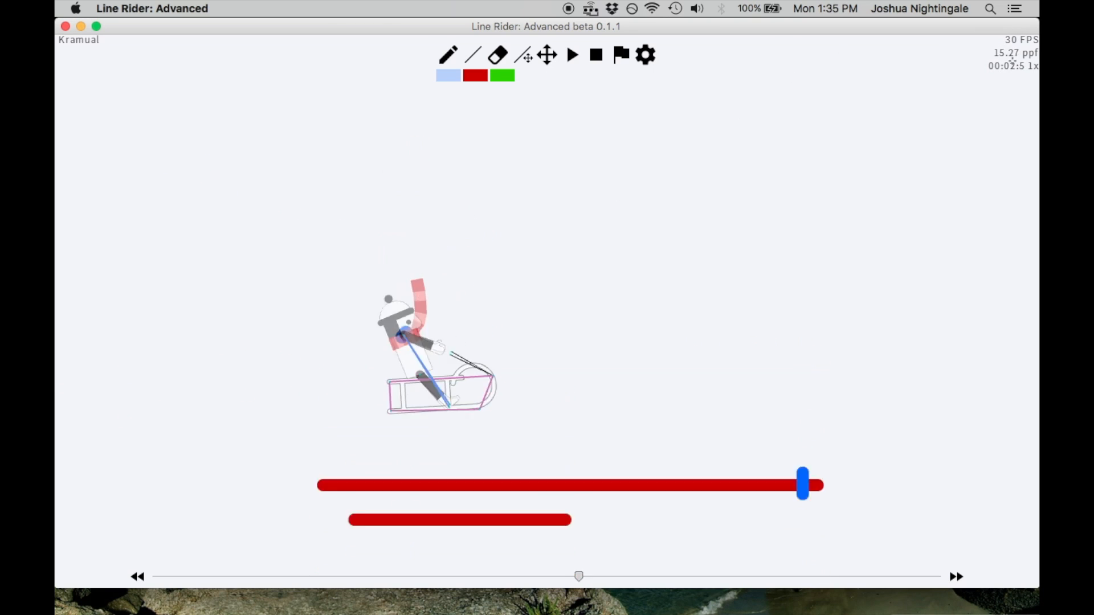
# Step forward through the frames from 00:02:5 to 00:03:17 to examine how the flattened rider approaches the vertical blue line
pyautogui.press('Right')
pyautogui.press('Right')
pyautogui.press('Right')
pyautogui.press('Right')
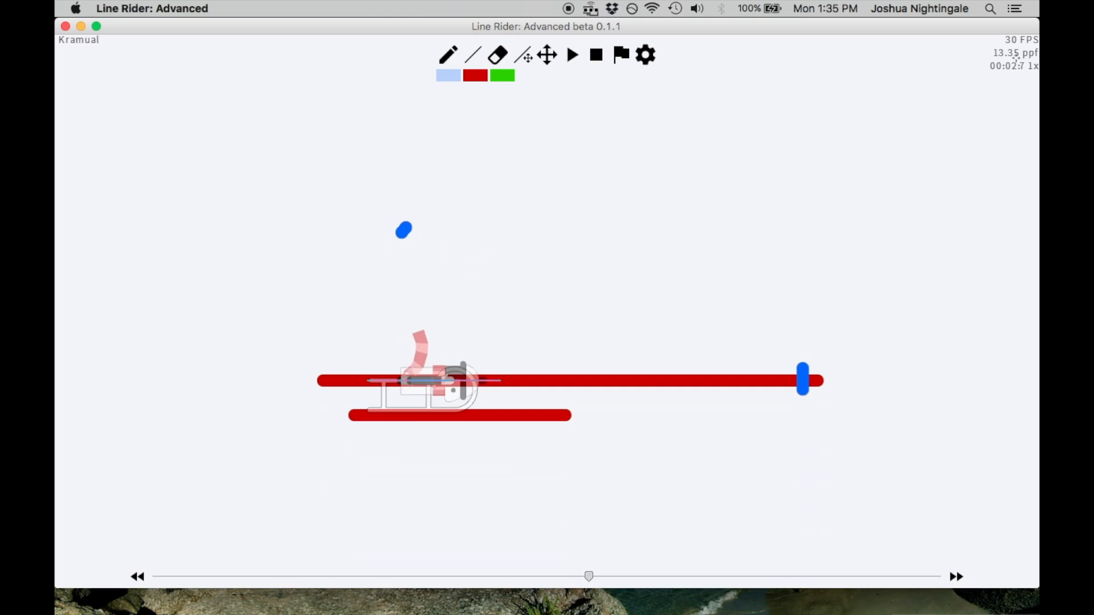
pyautogui.press('Right')
pyautogui.press('Right')
pyautogui.press('Right')
pyautogui.press('Right')
pyautogui.press('Right')
pyautogui.press('Right')
pyautogui.press('Right')
pyautogui.press('Right')
pyautogui.press('Right')
pyautogui.press('Right')
pyautogui.press('Right')
pyautogui.press('Right')
pyautogui.press('Right')
pyautogui.press('Right')
pyautogui.press('Right')
pyautogui.press('Right')
pyautogui.press('Right')
pyautogui.press('Right')
pyautogui.press('Right')
pyautogui.press('Right')
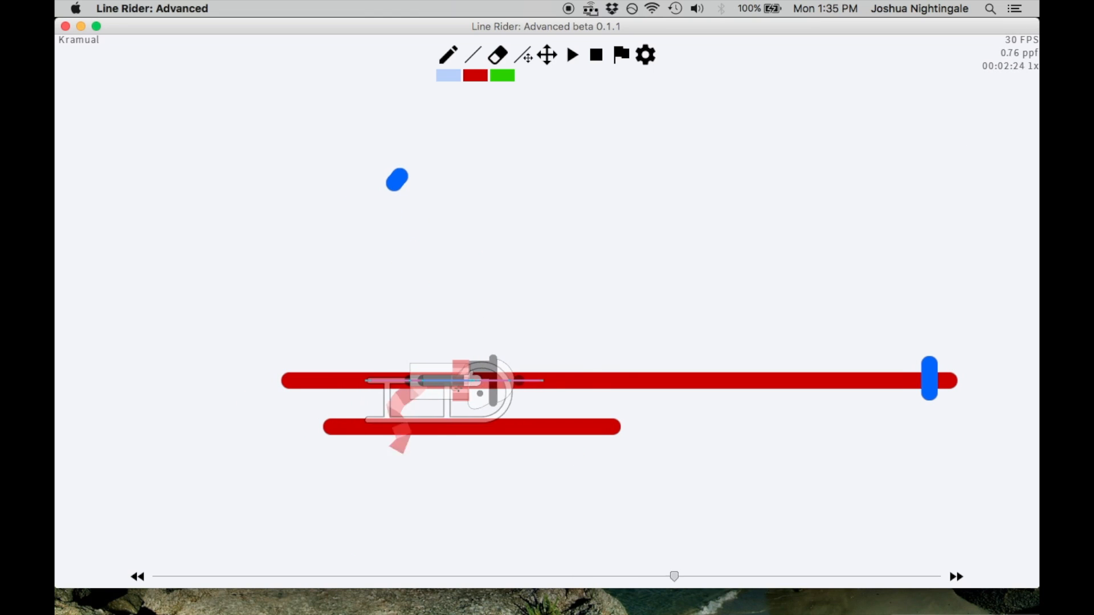
pyautogui.press('Right')
pyautogui.press('Right')
pyautogui.press('Right')
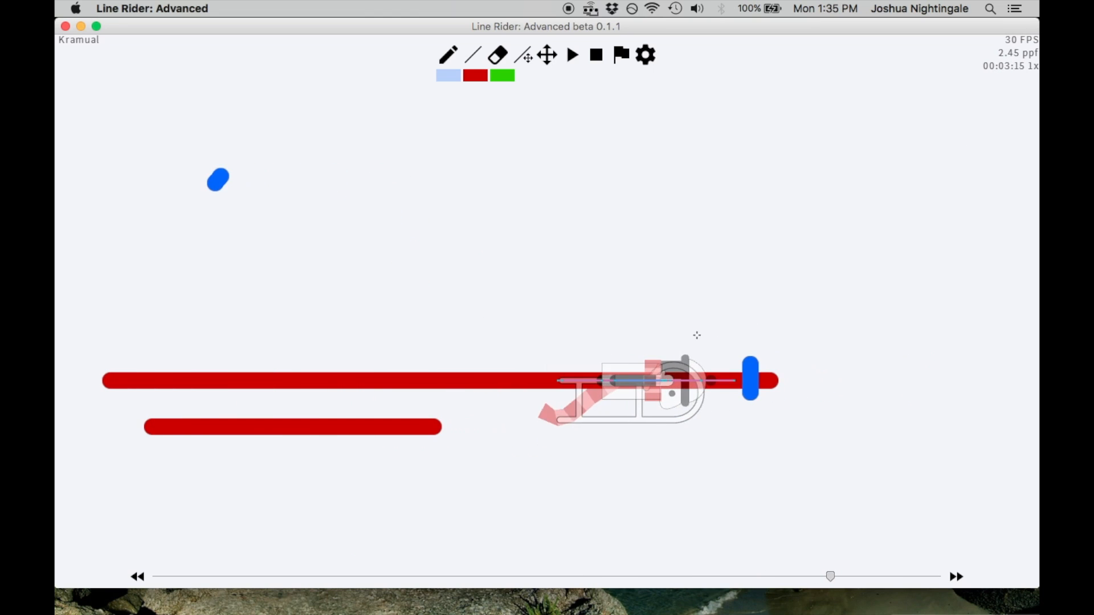
pyautogui.press('Right')
pyautogui.press('Right')
pyautogui.press('Right')
pyautogui.press('Right')
pyautogui.press('Right')
pyautogui.press('Right')
pyautogui.scroll(3, 722, 361)
pyautogui.press('Left')
pyautogui.press('Left')
pyautogui.press('Left')
pyautogui.press('Left')
pyautogui.press('Left')
pyautogui.press('Left')
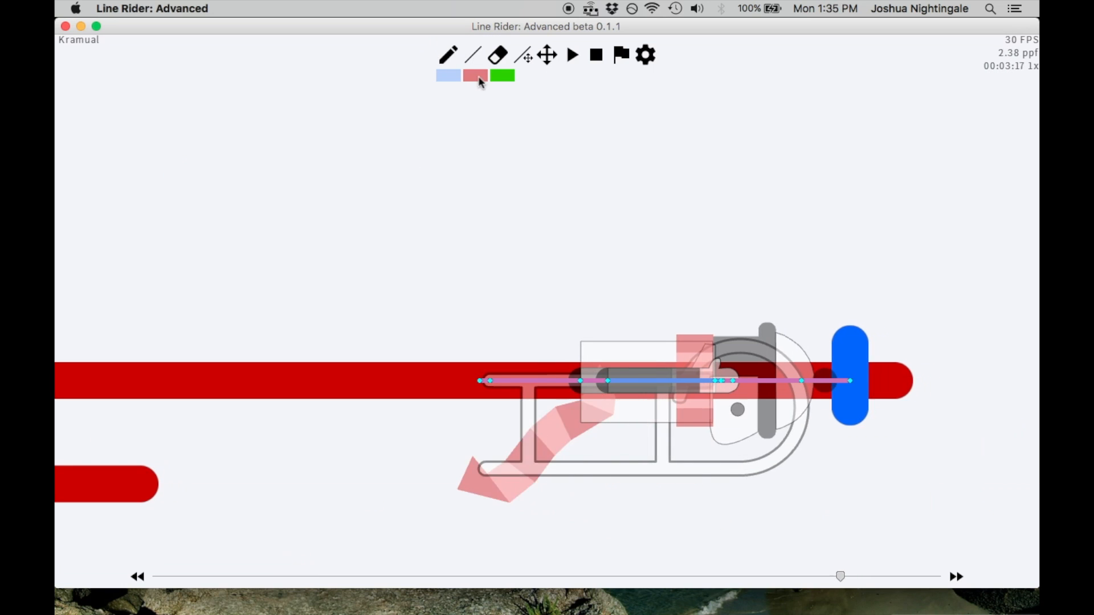
# Switch to red lines and delete the short vertical blue line near the end of the long red line
pyautogui.click(480, 75)
pyautogui.press('BackSpace')
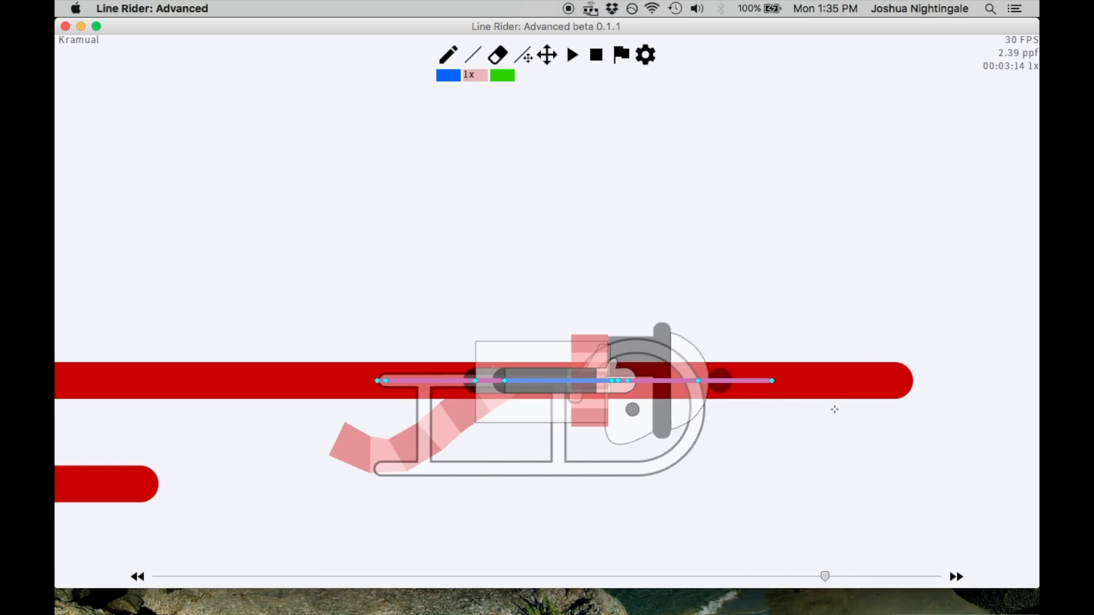
# Try a vertical red line across the end of the long red line, check it in the neighbouring frames, and undo it
pyautogui.moveTo(834, 410); pyautogui.dragTo(833, 314)
pyautogui.press('Right')
pyautogui.press('Right')
pyautogui.press('Right')
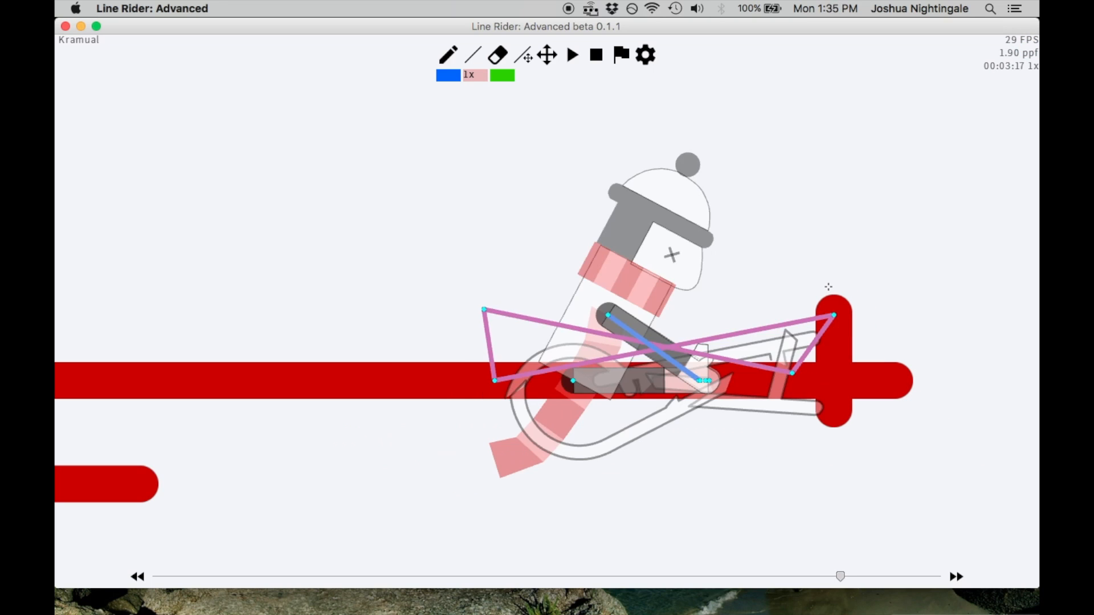
pyautogui.press('Left')
pyautogui.press('Right')
pyautogui.press('Left')
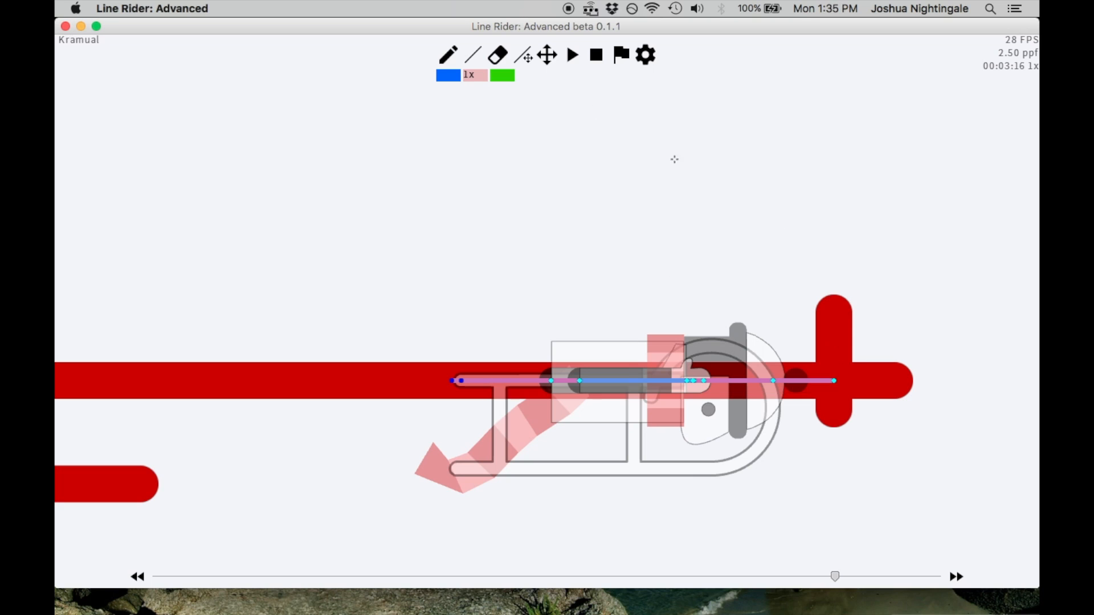
pyautogui.hotkey('ctrl', 'z')
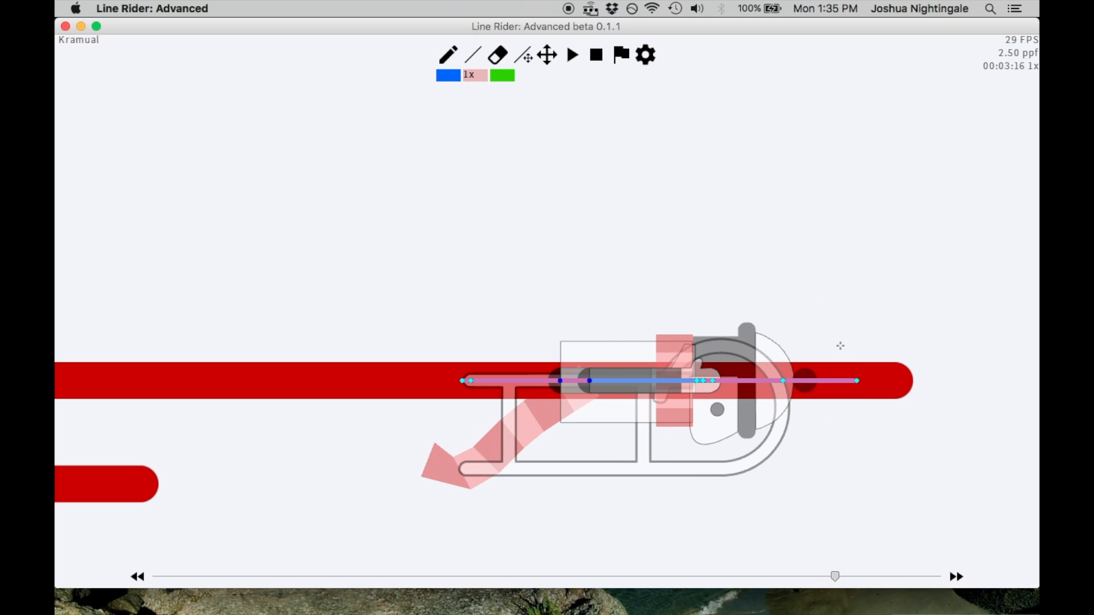
# Try a shorter vertical red line slightly farther along the long red line, check it around frame 00:03:16, and undo it
pyautogui.press('Right')
pyautogui.press('Left')
pyautogui.moveTo(852, 358); pyautogui.dragTo(853, 422)
pyautogui.press('Right')
pyautogui.press('Left')
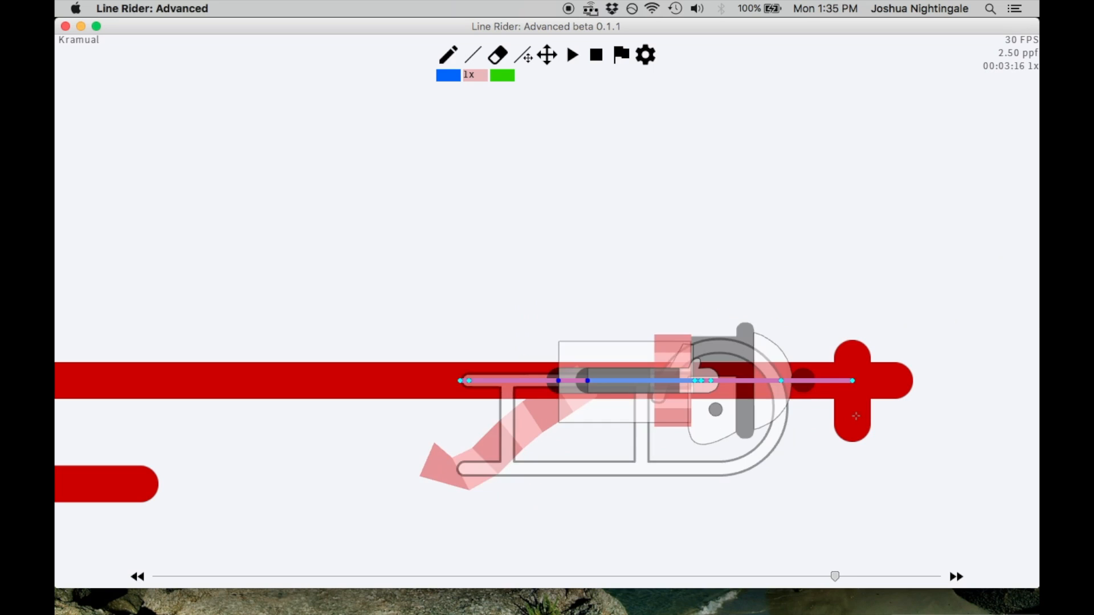
pyautogui.press('Right')
pyautogui.press('Left')
pyautogui.hotkey('ctrl', 'z')
# Try a tall vertical blue line crossing the long red line near its end, check the following frames, and undo it
pyautogui.press('Left')
pyautogui.press('Right')
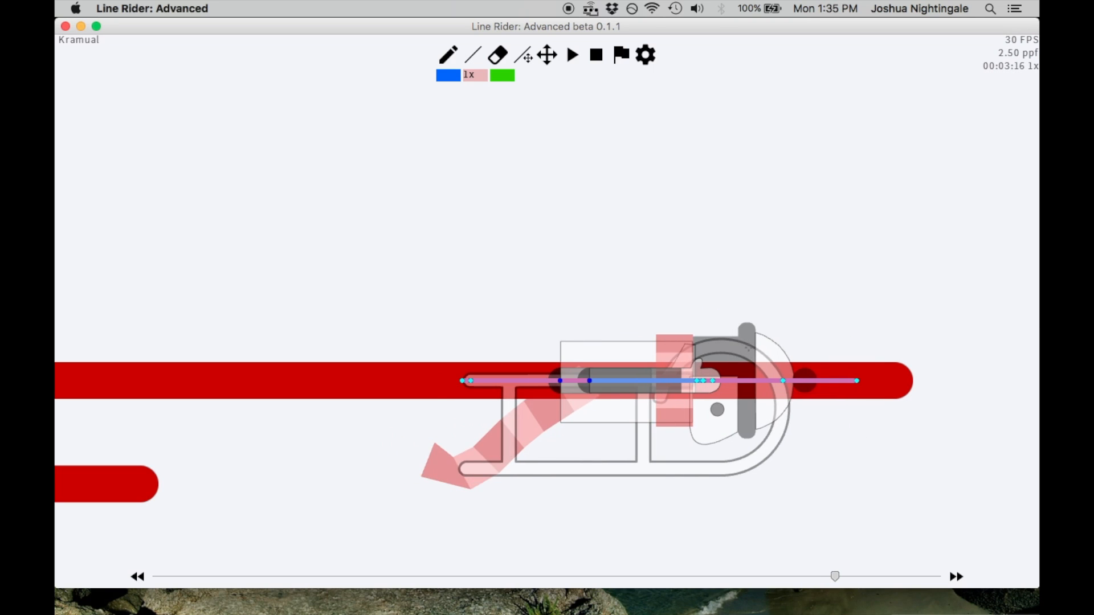
pyautogui.moveTo(840, 447); pyautogui.dragTo(843, 274)
pyautogui.press('Right')
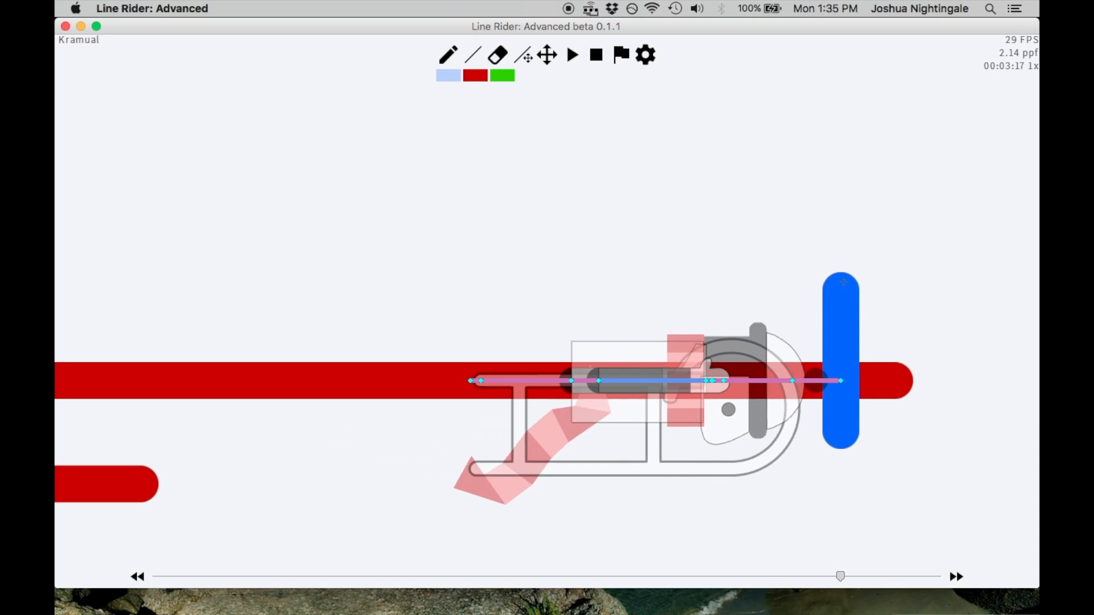
pyautogui.scroll(-1, 846, 275)
pyautogui.press('Right')
pyautogui.press('Right')
pyautogui.press('Right')
pyautogui.hotkey('ctrl', 'z')
# Draw a short vertical blue line across the end of the long red line and step back to frame 00:02:38
pyautogui.moveTo(790, 391); pyautogui.dragTo(790, 348)
pyautogui.press('Left')
pyautogui.press('Left')
pyautogui.press('Left')
pyautogui.press('Left')
pyautogui.press('Left')
pyautogui.press('Left')
pyautogui.press('Left')
pyautogui.press('Left')
pyautogui.press('Left')
pyautogui.press('Left')
pyautogui.press('Left')
pyautogui.press('Left')
pyautogui.press('Left')
pyautogui.press('Left')
pyautogui.press('Left')
pyautogui.press('Left')
pyautogui.press('Left')
pyautogui.press('Left')
pyautogui.press('Left')
pyautogui.press('Left')
pyautogui.scroll(-3, 812, 360)
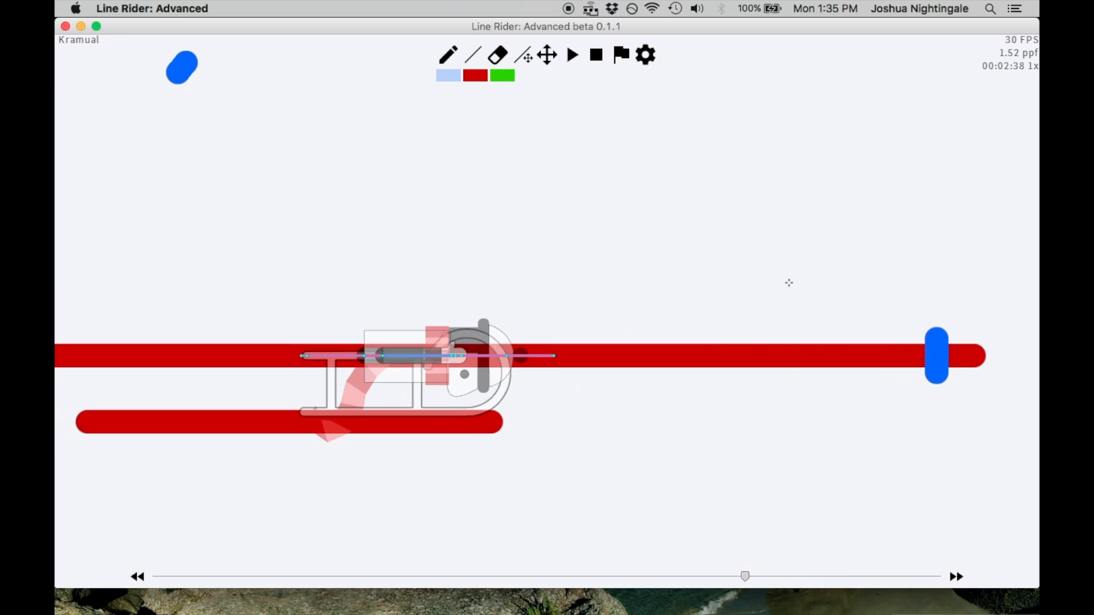
pyautogui.scroll(-2, 777, 180)
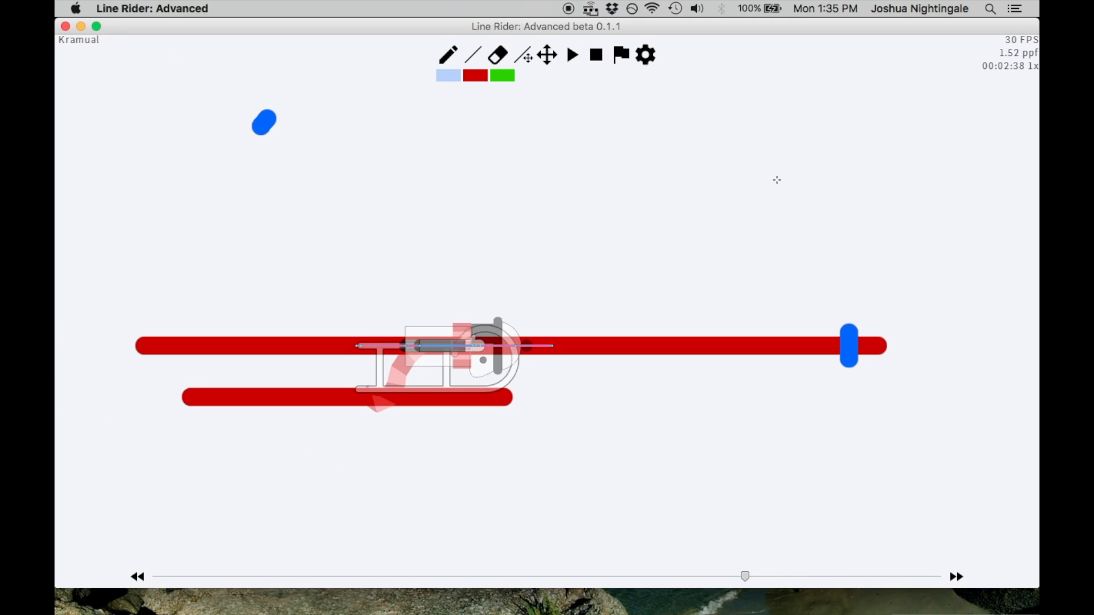
# Play and pause the track, then step back and forth to examine the rider's motion towards the short blue line
pyautogui.press('space')
pyautogui.scroll(-3, 776, 180)
pyautogui.press('space')
pyautogui.press('Left')
pyautogui.press('Left')
pyautogui.press('Left')
pyautogui.press('Left')
pyautogui.press('Left')
pyautogui.press('Left')
pyautogui.press('Left')
pyautogui.press('Left')
pyautogui.press('Left')
pyautogui.press('Left')
pyautogui.press('Left')
pyautogui.press('Left')
pyautogui.press('Left')
pyautogui.press('Right')
pyautogui.press('Right')
pyautogui.press('Right')
pyautogui.press('Right')
# Draw a green arrow pointing straight up from just above the long red line at frame 00:03:17
pyautogui.click(511, 77)
pyautogui.press('Right')
pyautogui.press('Right')
pyautogui.press('Right')
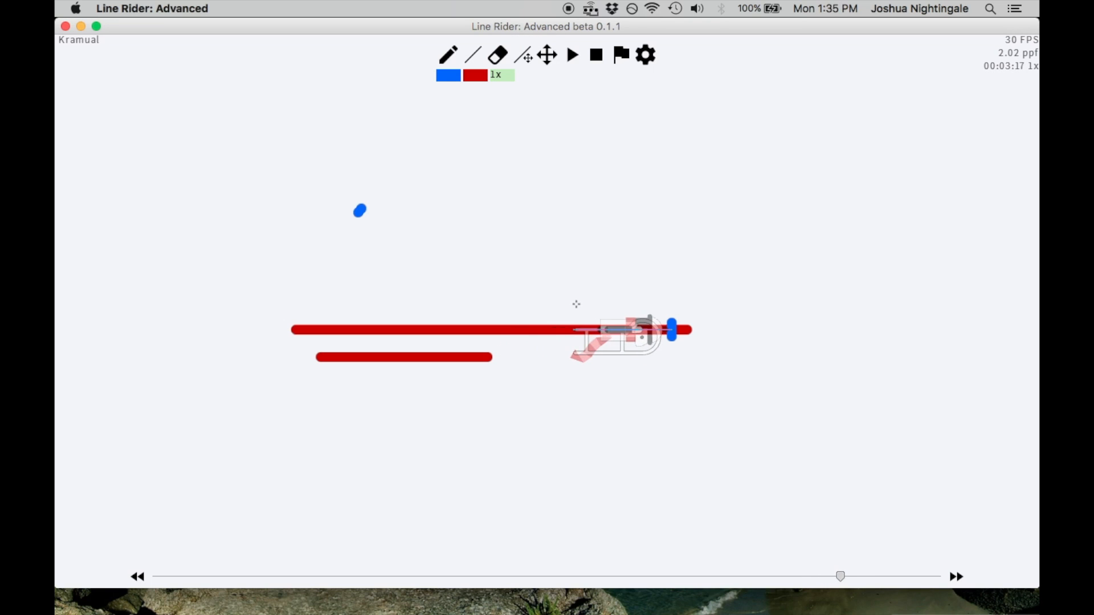
pyautogui.moveTo(557, 111); pyautogui.dragTo(553, 86)
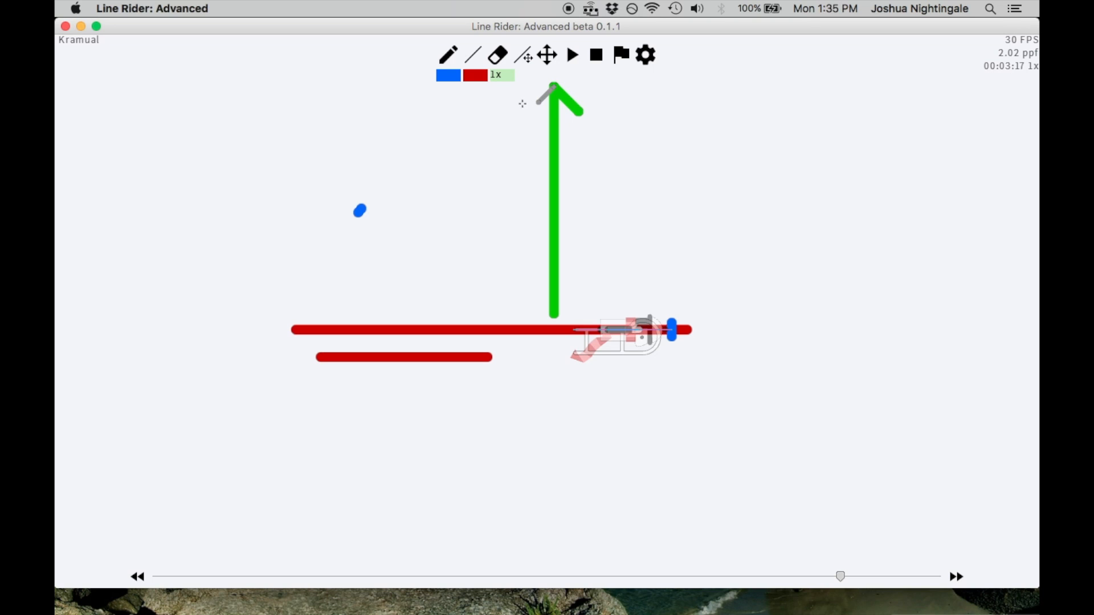
pyautogui.click(550, 61)
pyautogui.moveTo(555, 106); pyautogui.dragTo(490, 180)
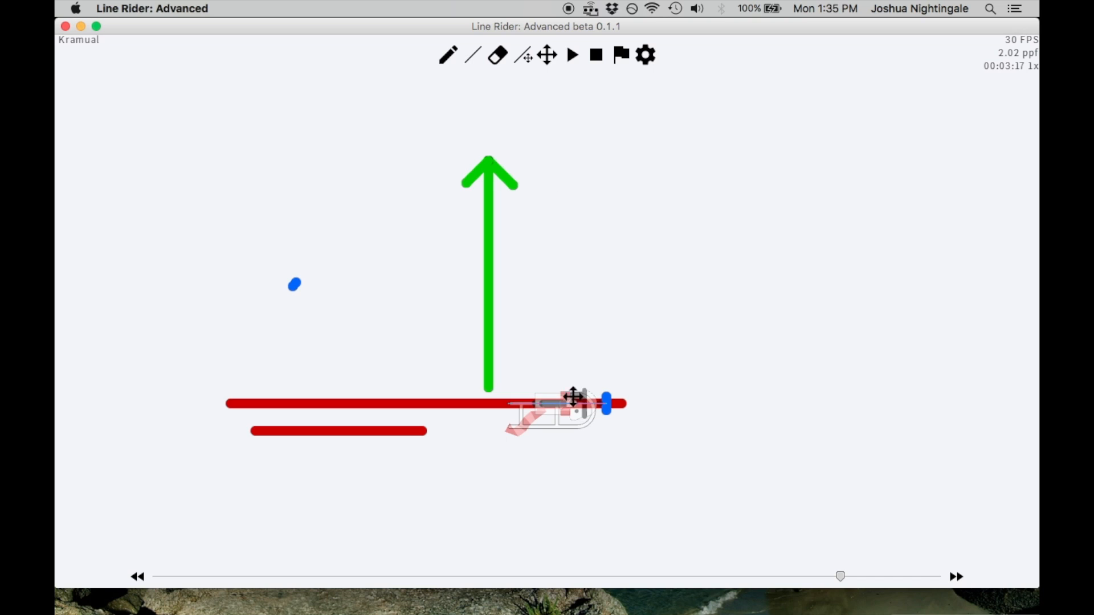
# Add a second short vertical blue line beside the first and a long horizontal blue line above them, starting at the green arrow's shaft
pyautogui.scroll(5, 642, 278)
pyautogui.press('Left')
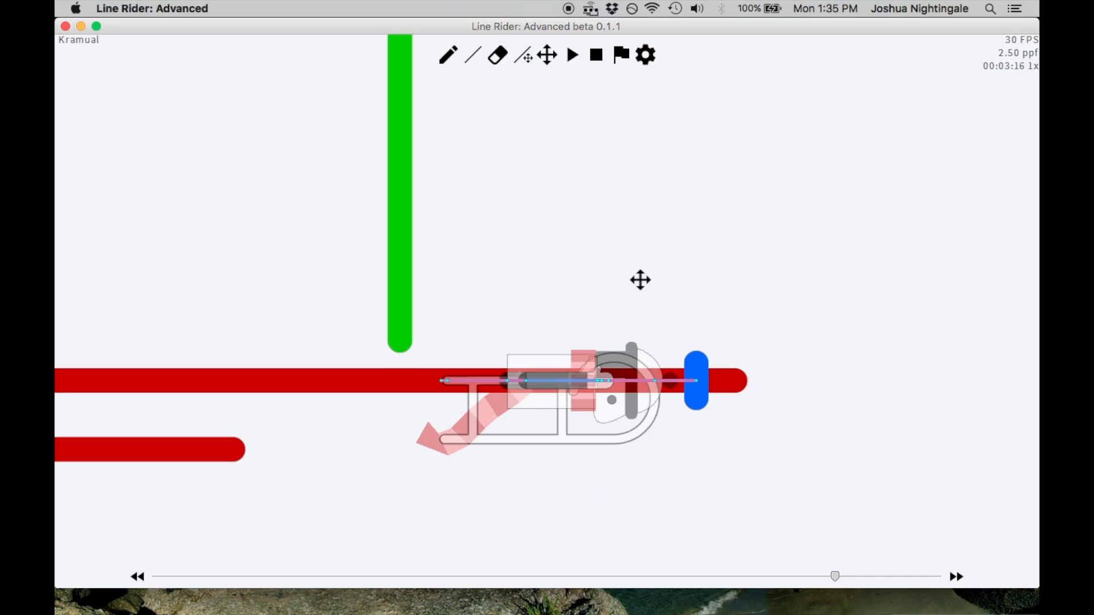
pyautogui.press('Left')
pyautogui.press('Left')
pyautogui.press('Left')
pyautogui.press('Left')
pyautogui.press('Left')
pyautogui.press('Left')
pyautogui.press('Left')
pyautogui.click(448, 55)
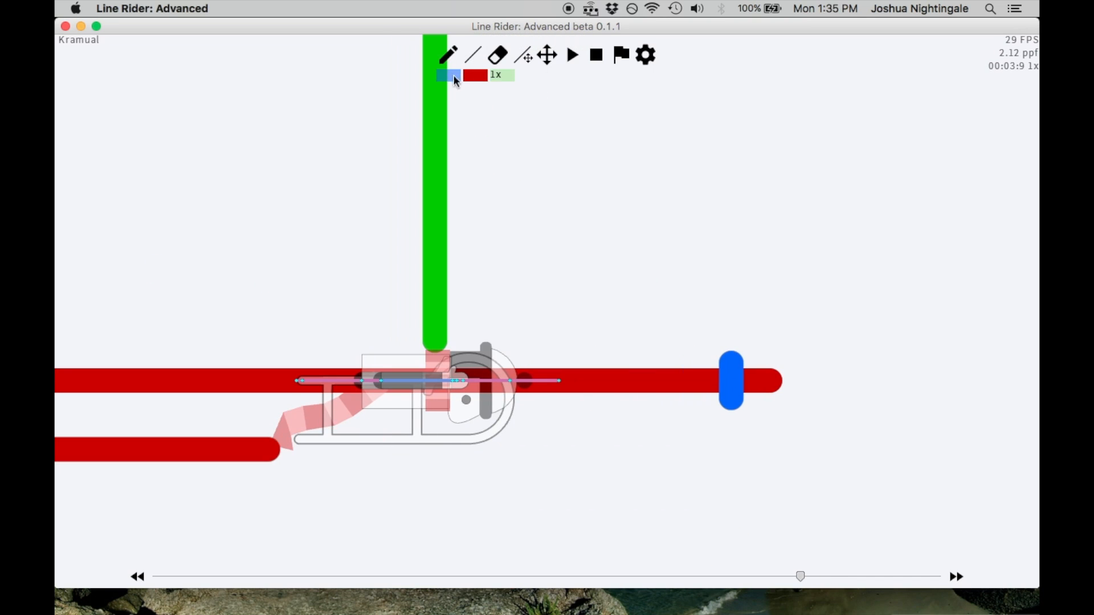
pyautogui.press('Right')
pyautogui.press('Right')
pyautogui.press('Right')
pyautogui.press('Right')
pyautogui.press('Right')
pyautogui.press('Right')
pyautogui.press('Right')
pyautogui.press('Right')
pyautogui.press('Right')
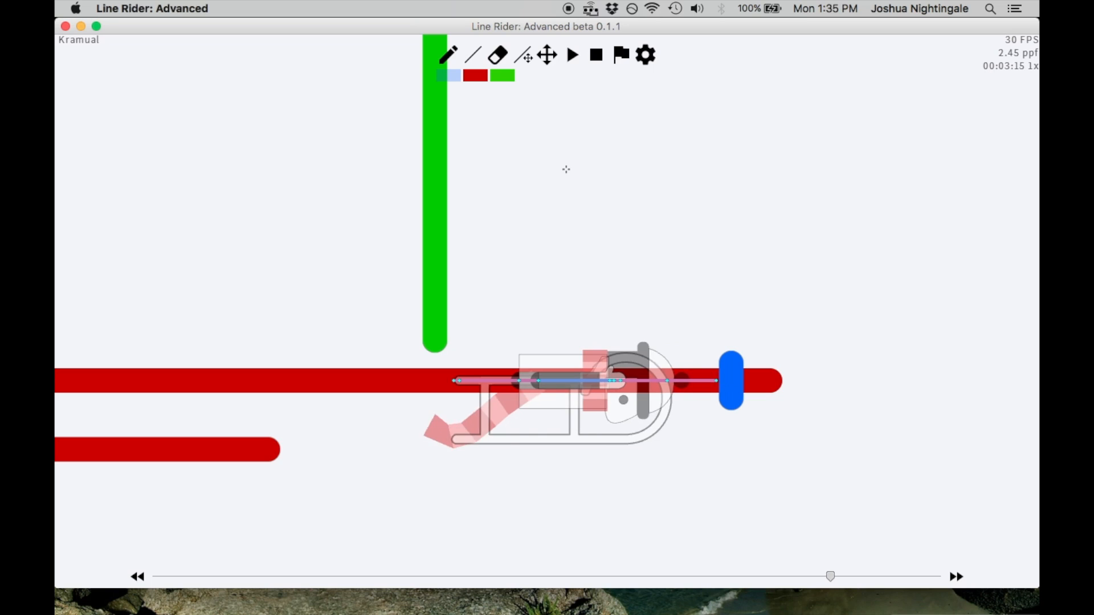
pyautogui.moveTo(438, 200)
pyautogui.mouseDown()
pyautogui.moveTo(777, 198)
pyautogui.moveTo(774, 281)
pyautogui.mouseUp()
pyautogui.click(525, 57)
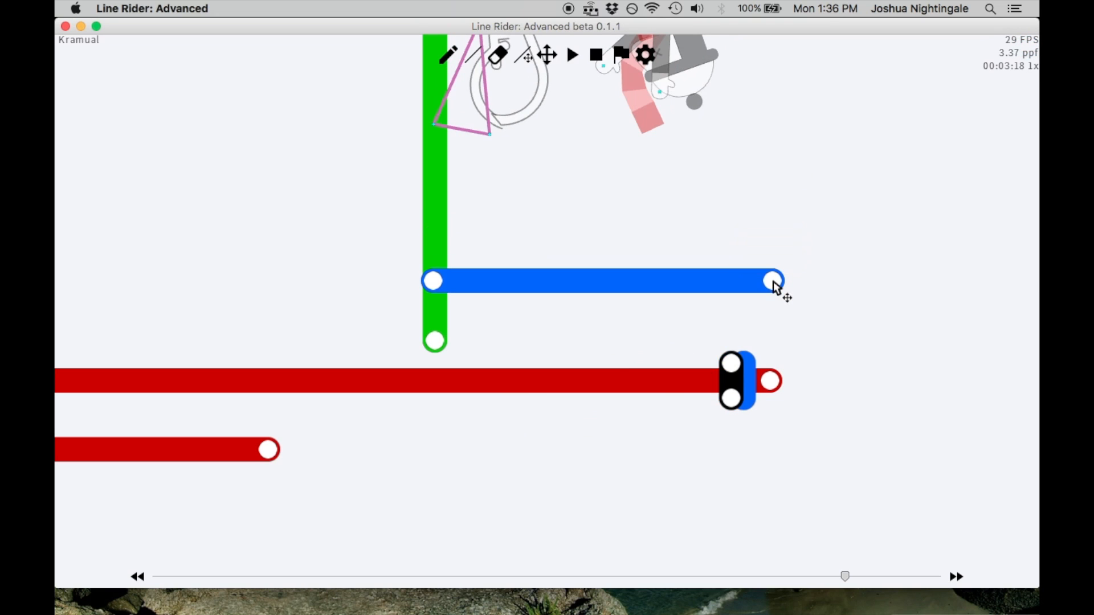
# Step back and forth through the frames around 00:03:4 to examine how the added lines affect the rider
pyautogui.press('Left')
pyautogui.press('Left')
pyautogui.press('Left')
pyautogui.press('Left')
pyautogui.press('Left')
pyautogui.press('Left')
pyautogui.press('Left')
pyautogui.press('Left')
pyautogui.press('Left')
pyautogui.press('Left')
pyautogui.press('Left')
pyautogui.press('Left')
pyautogui.press('Left')
pyautogui.press('Left')
pyautogui.press('Left')
pyautogui.press('Right')
pyautogui.press('Right')
pyautogui.press('Left')
pyautogui.press('Left')
pyautogui.press('Left')
pyautogui.press('Right')
pyautogui.press('Right')
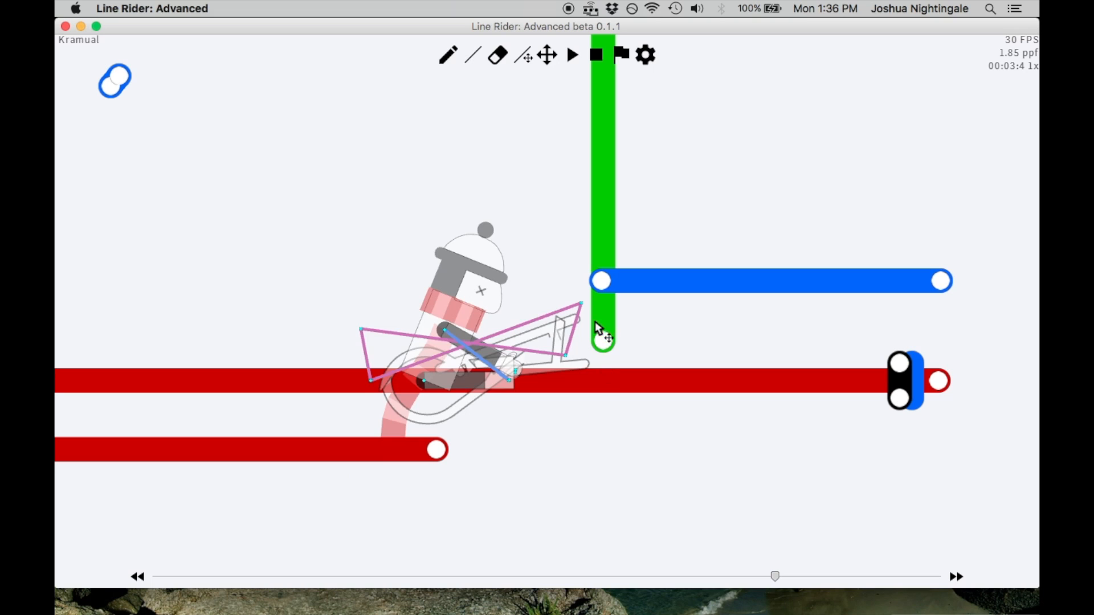
# Return to frame 00:03:3 and delete the long horizontal blue line and the extra short vertical blue line
pyautogui.press('Left')
pyautogui.press('Left')
pyautogui.press('Right')
pyautogui.press('Right')
pyautogui.press('Right')
pyautogui.press('Right')
pyautogui.press('Right')
pyautogui.press('Right')
pyautogui.press('Right')
pyautogui.press('Left')
pyautogui.press('Left')
pyautogui.press('Left')
pyautogui.press('Left')
pyautogui.press('Left')
pyautogui.press('Left')
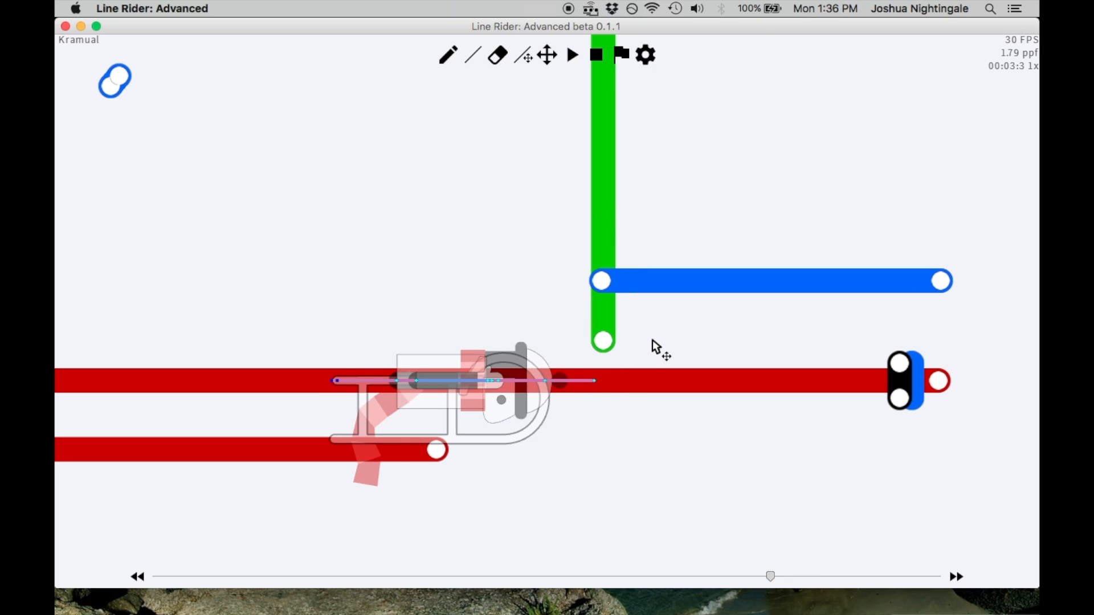
pyautogui.press('Delete')
pyautogui.click(471, 54)
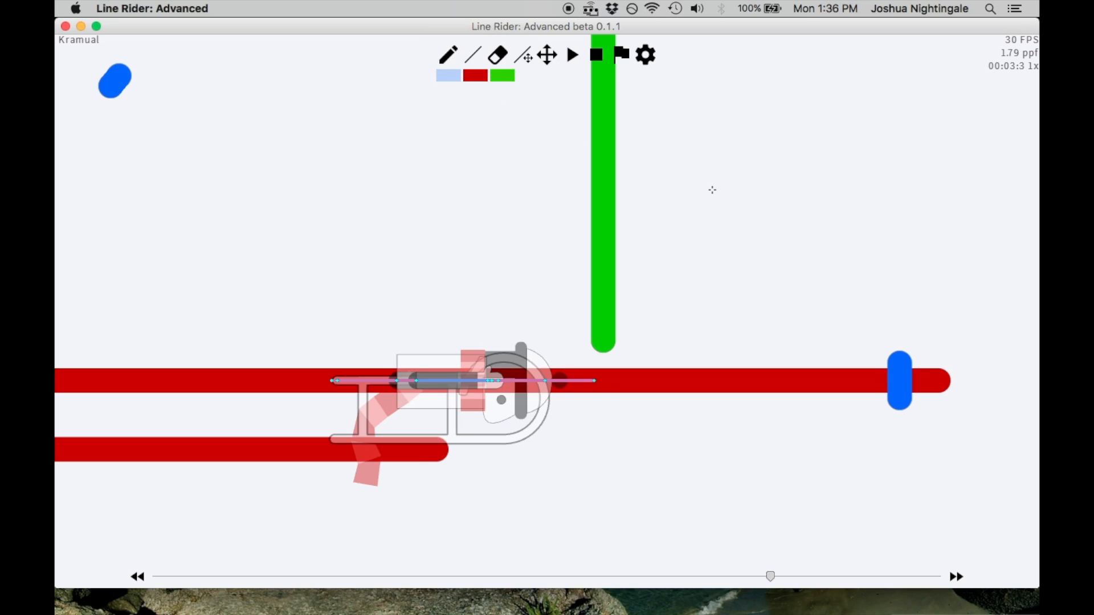
# Step back and forth up to frame 00:03:18 to examine how the flattened rider meets the single short vertical blue line
pyautogui.press('Right')
pyautogui.press('Right')
pyautogui.press('Right')
pyautogui.press('Right')
pyautogui.press('Right')
pyautogui.press('Right')
pyautogui.press('Right')
pyautogui.press('Right')
pyautogui.press('Right')
pyautogui.press('Right')
pyautogui.press('Right')
pyautogui.press('Right')
pyautogui.press('Right')
pyautogui.press('Right')
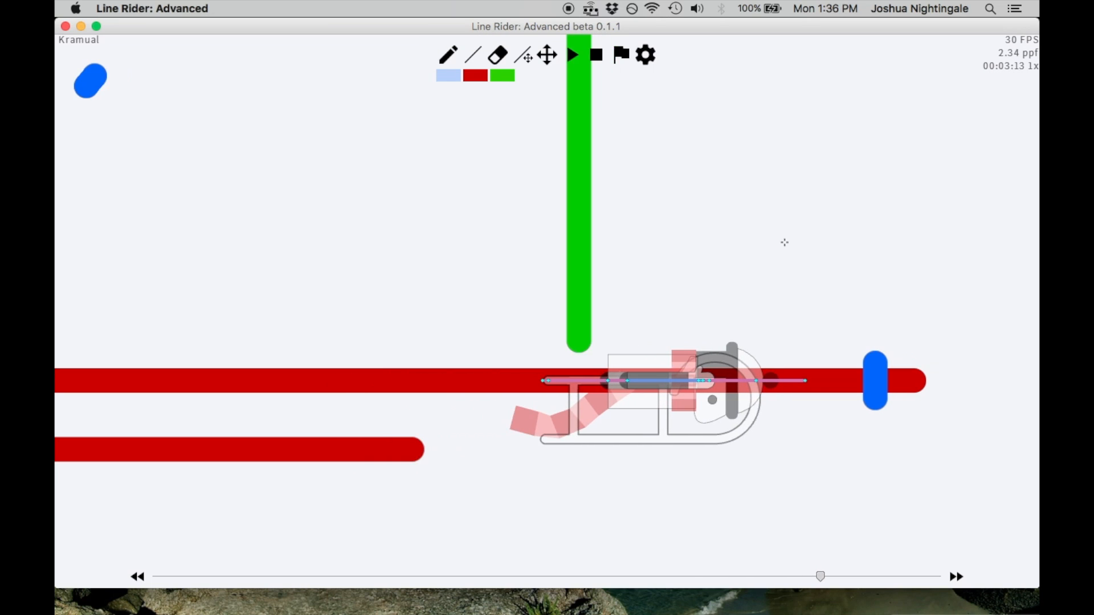
pyautogui.press('Right')
pyautogui.press('Left')
pyautogui.press('Left')
pyautogui.press('Left')
pyautogui.press('Right')
pyautogui.press('Right')
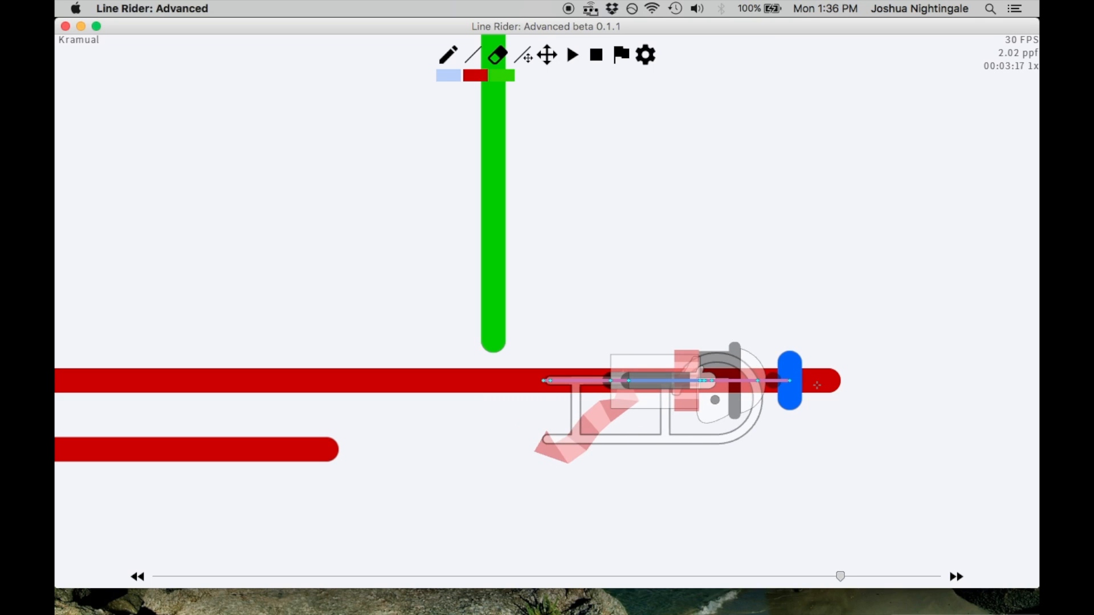
pyautogui.press('Right')
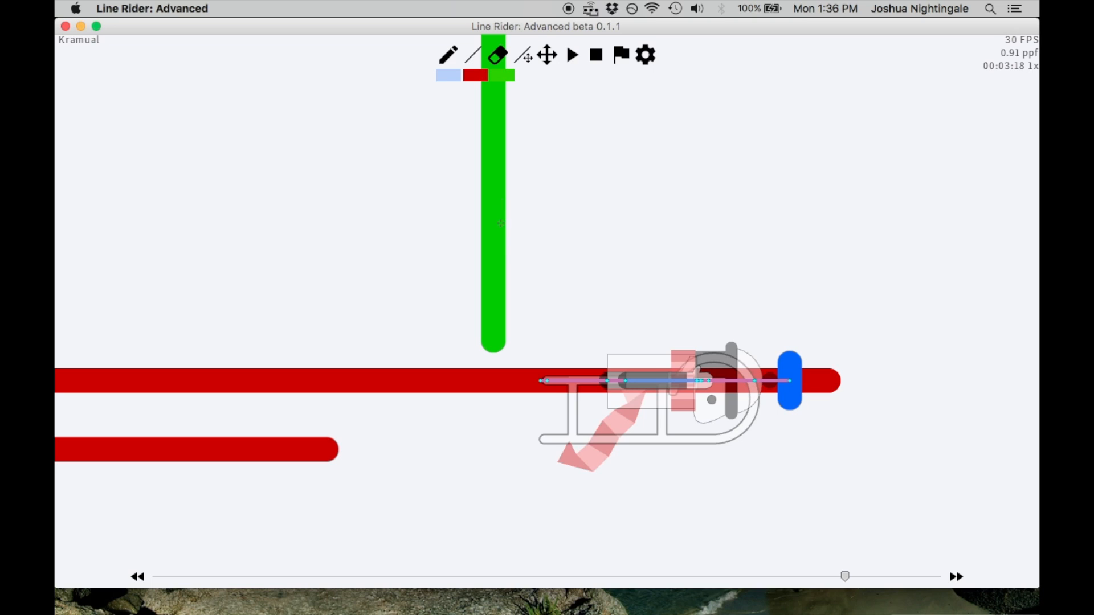
# Draw a long blue line sloping down from the green arrow's shaft to above the short vertical blue line, and nudge its upper end
pyautogui.press('Left')
pyautogui.press('Left')
pyautogui.press('Left')
pyautogui.press('Left')
pyautogui.press('Left')
pyautogui.press('Left')
pyautogui.moveTo(556, 228)
pyautogui.mouseDown()
pyautogui.moveTo(864, 297)
pyautogui.moveTo(848, 294)
pyautogui.mouseUp()
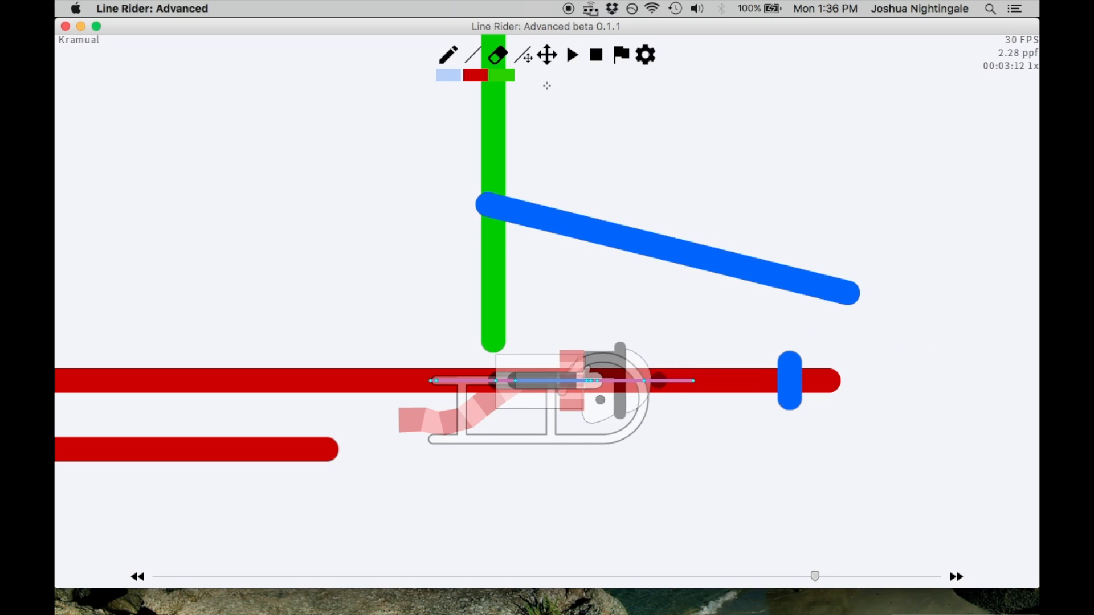
pyautogui.click(523, 56)
pyautogui.moveTo(492, 209); pyautogui.dragTo(483, 216)
# Advance to frame 00:03:18 and reposition both ends of the slanted blue line slightly lower to test the rider's reaction
pyautogui.press('Right')
pyautogui.press('Right')
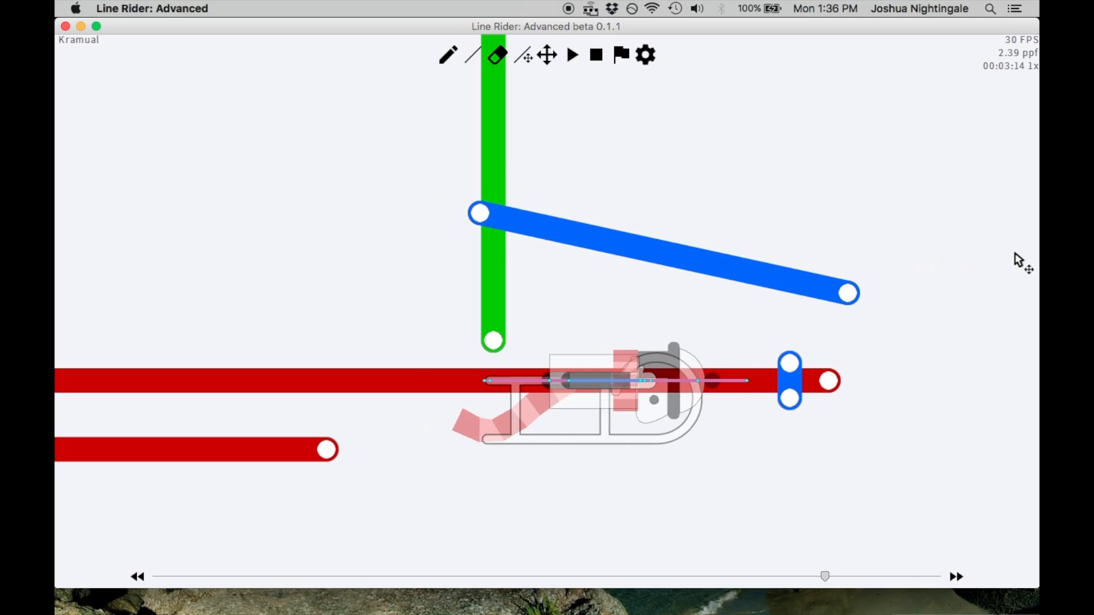
pyautogui.press('Right')
pyautogui.press('Right')
pyautogui.press('Right')
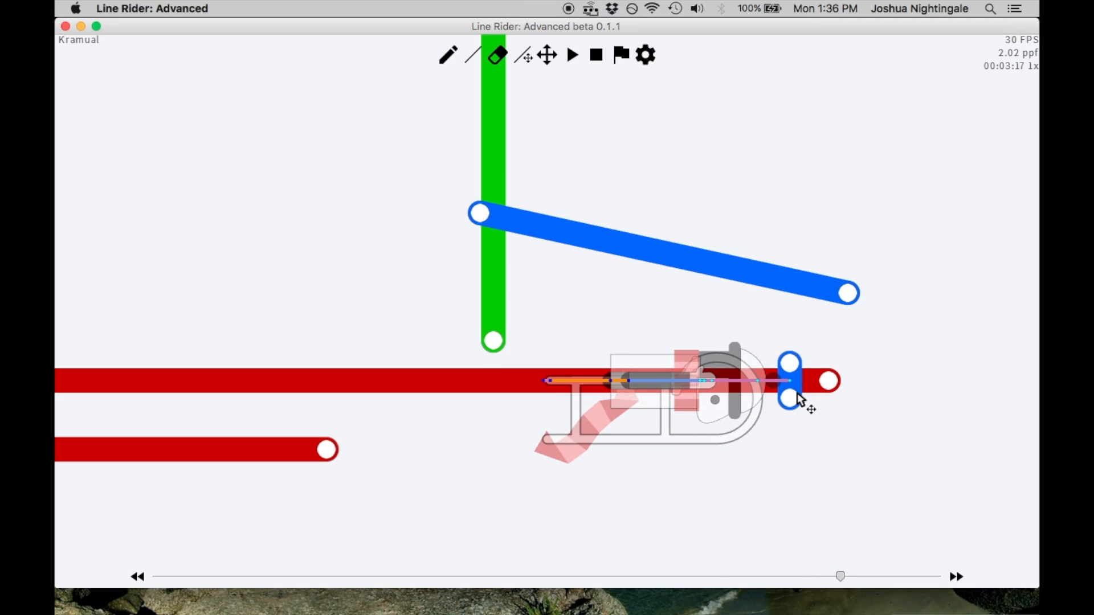
pyautogui.press('Right')
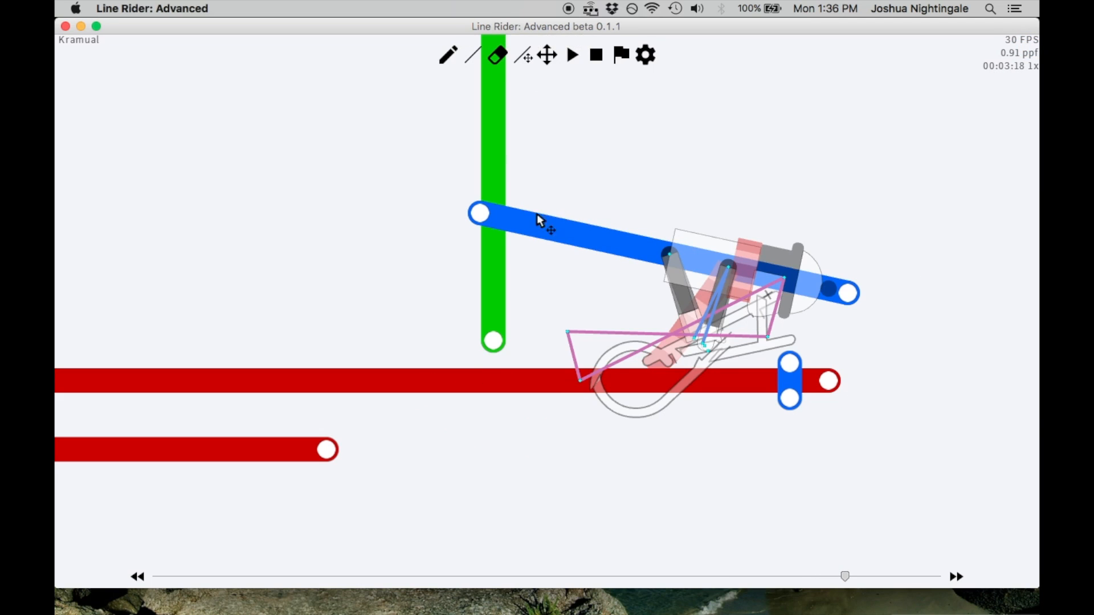
pyautogui.moveTo(848, 297); pyautogui.dragTo(859, 322)
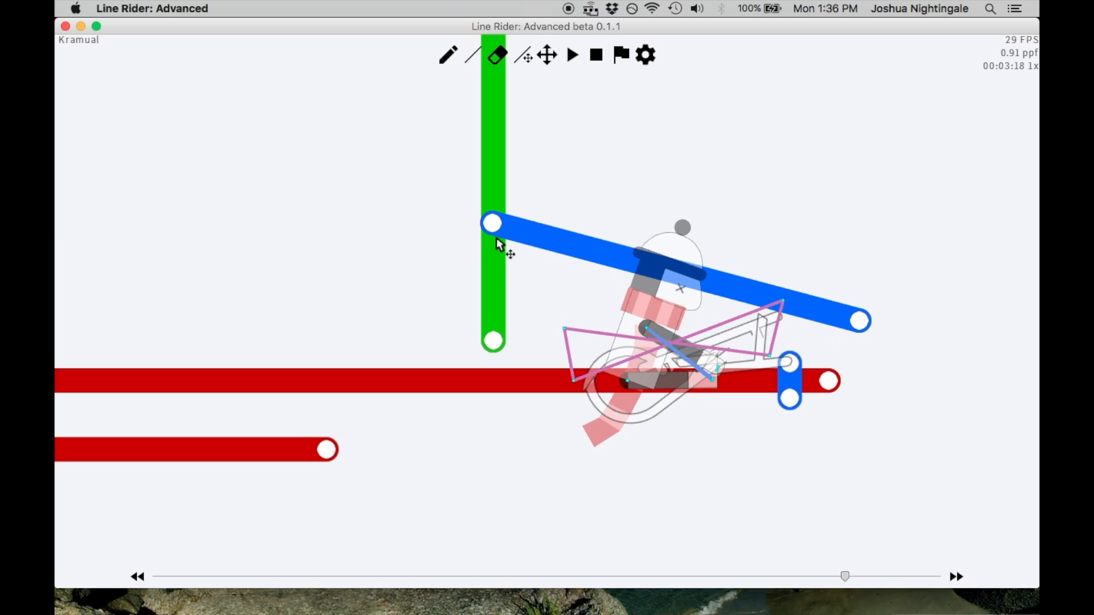
pyautogui.moveTo(493, 223); pyautogui.dragTo(490, 235)
# Compare frames 00:03:17 and 00:03:18, and raise the slanted blue line to a length of about 31.7 at about 99.2°
pyautogui.press('Left')
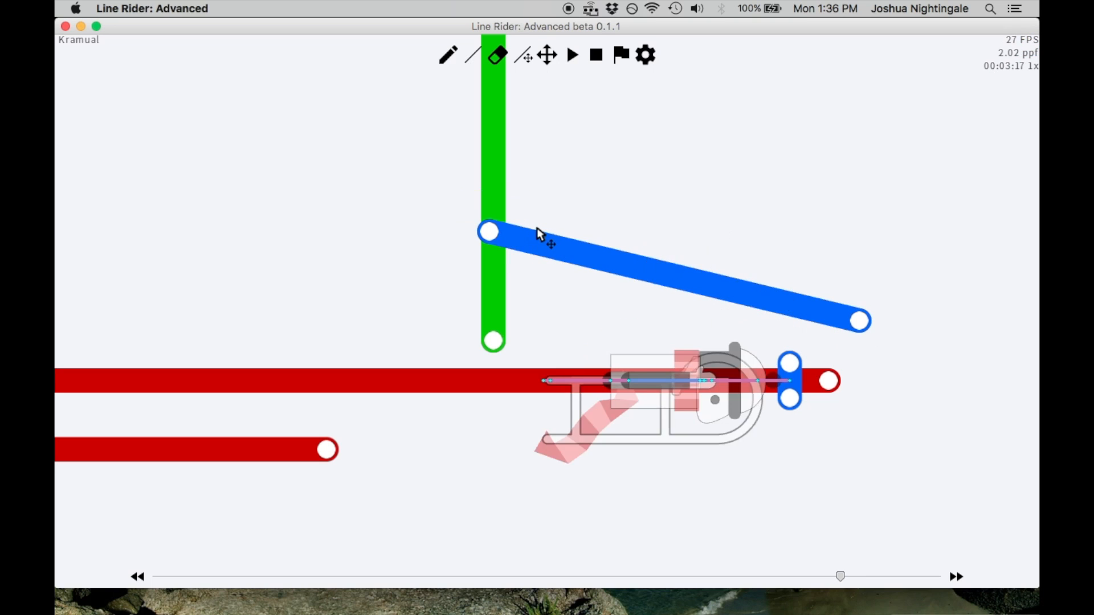
pyautogui.press('Right')
pyautogui.press('Right')
pyautogui.press('Left')
pyautogui.press('Left')
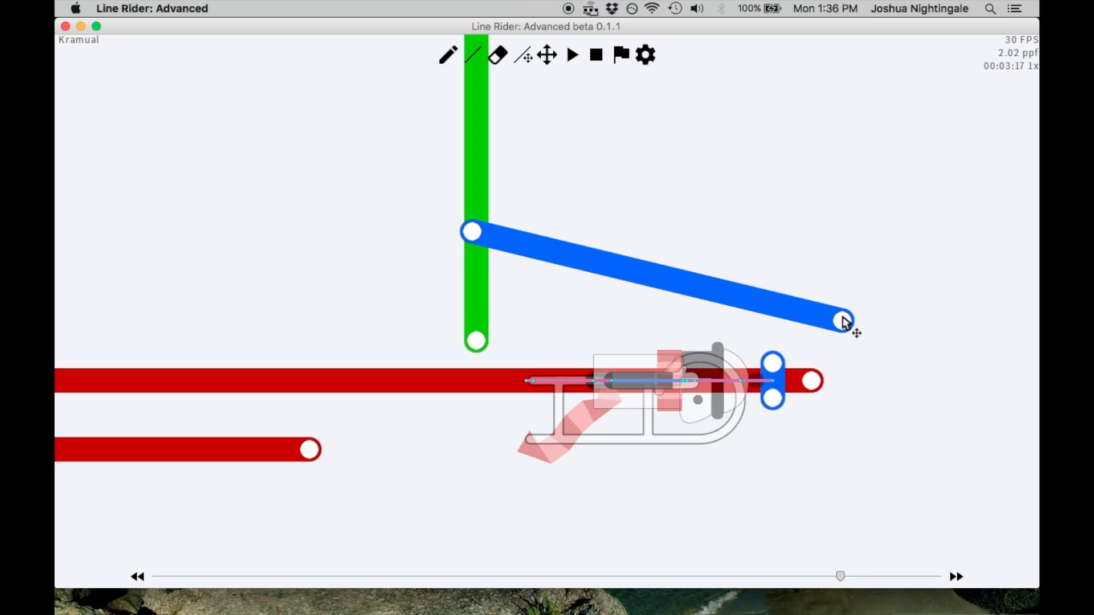
pyautogui.press('Right')
pyautogui.moveTo(843, 320); pyautogui.dragTo(828, 275)
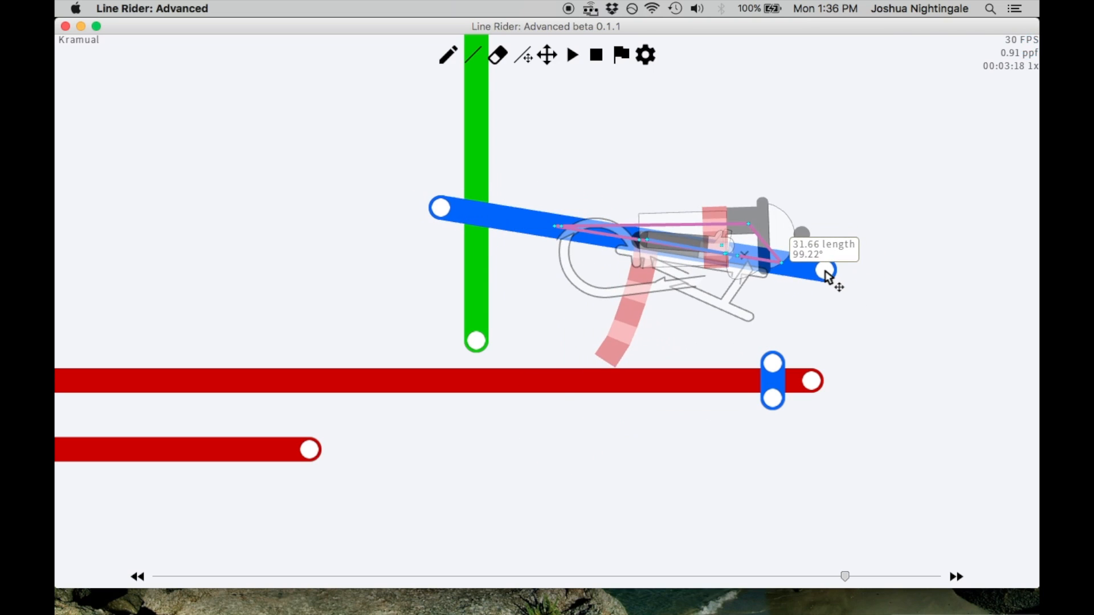
# Step between frames 00:03:17 and 00:03:18 to examine how the raised slanted line redirects the rider
pyautogui.press('Left')
pyautogui.press('Left')
pyautogui.press('Left')
pyautogui.press('Right')
pyautogui.press('Right')
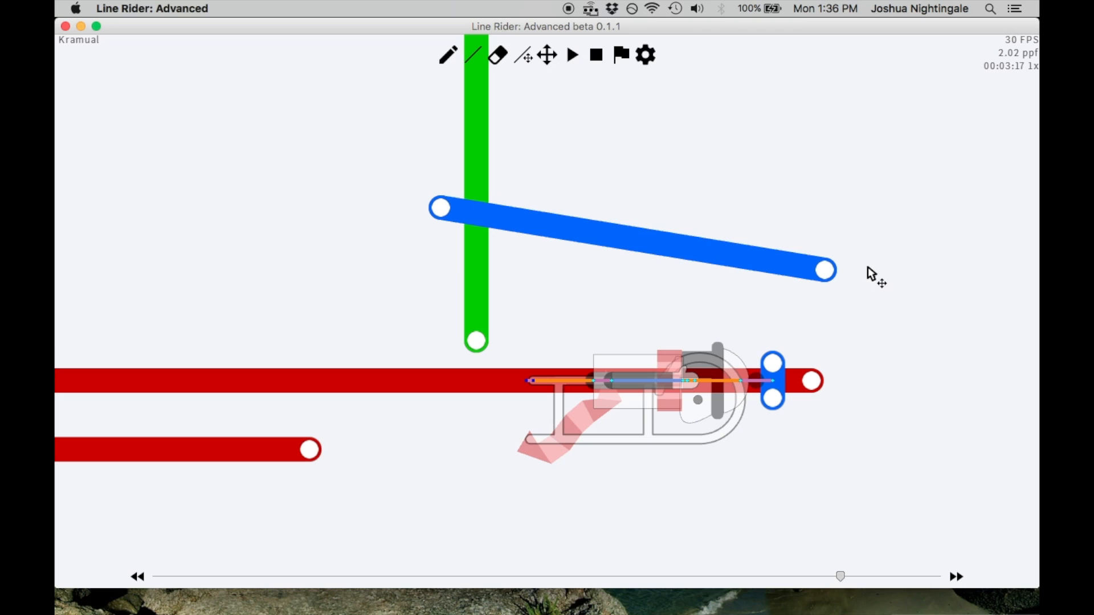
pyautogui.press('Right')
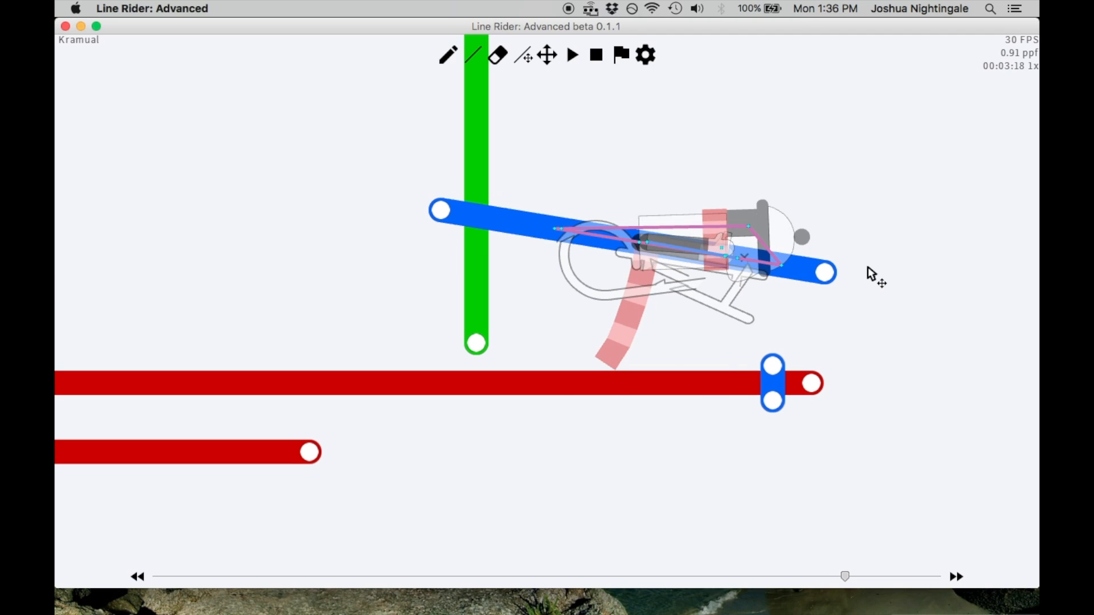
pyautogui.press('Left')
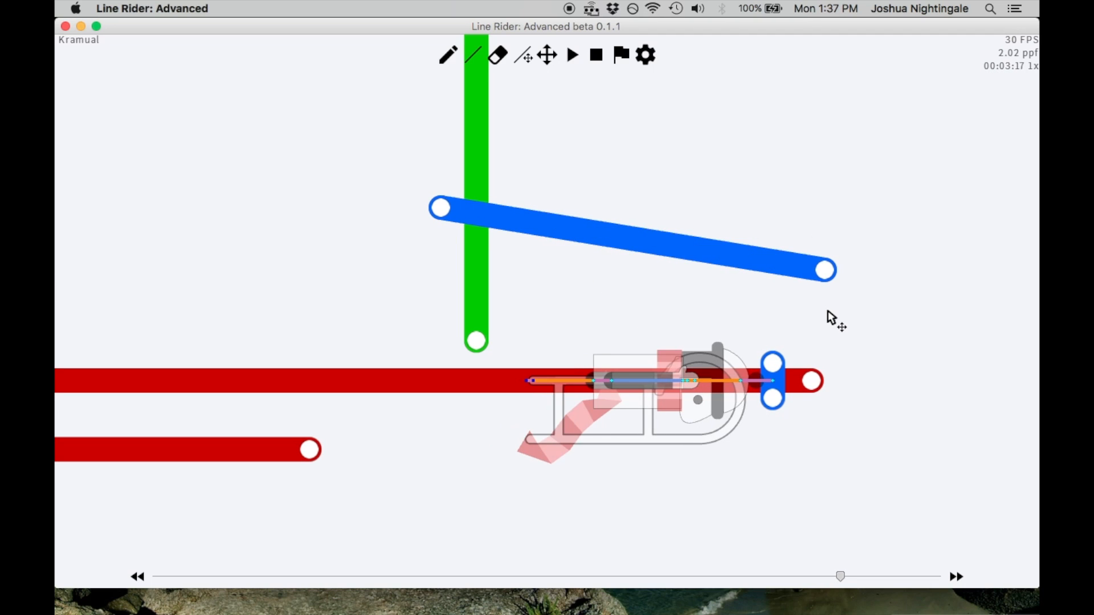
pyautogui.press('Right')
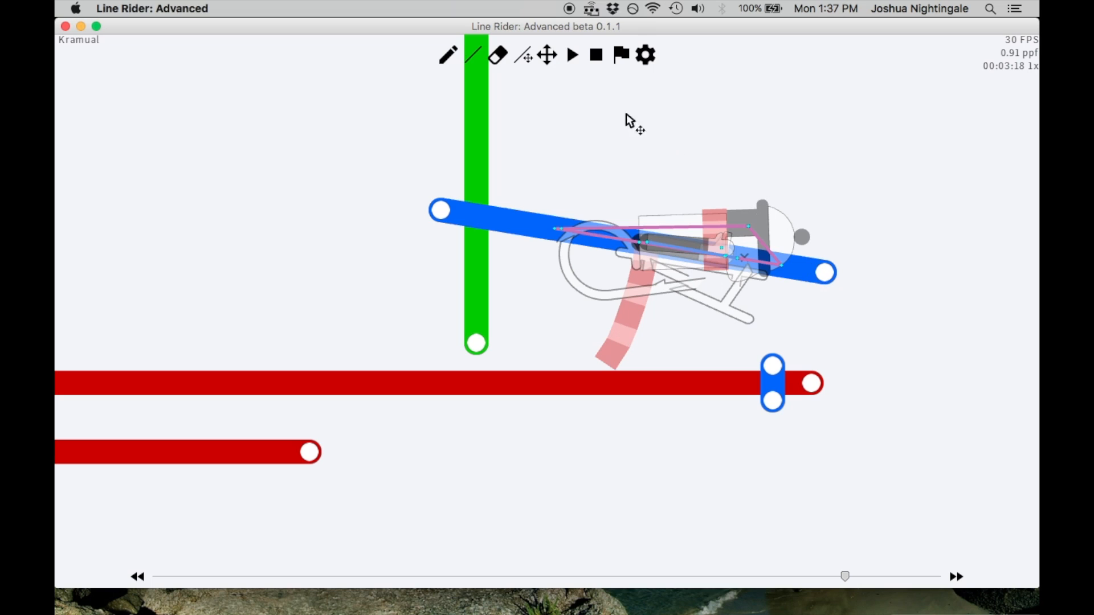
# Shorten the slanted blue line at its upper end so it clears the green arrow's shaft
pyautogui.click(552, 60)
pyautogui.moveTo(636, 114); pyautogui.dragTo(558, 182)
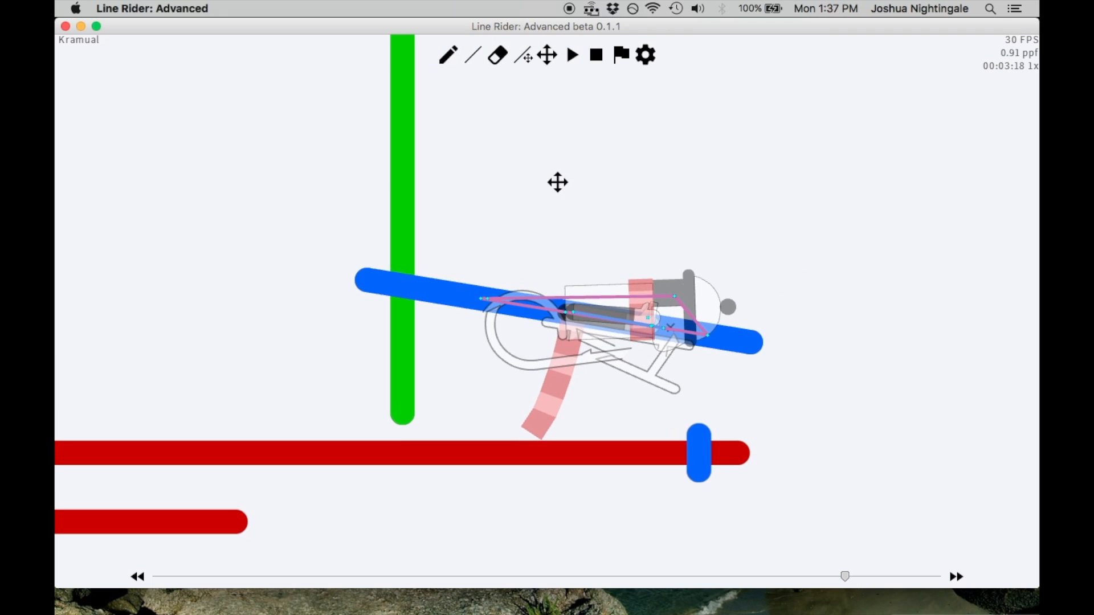
pyautogui.click(473, 61)
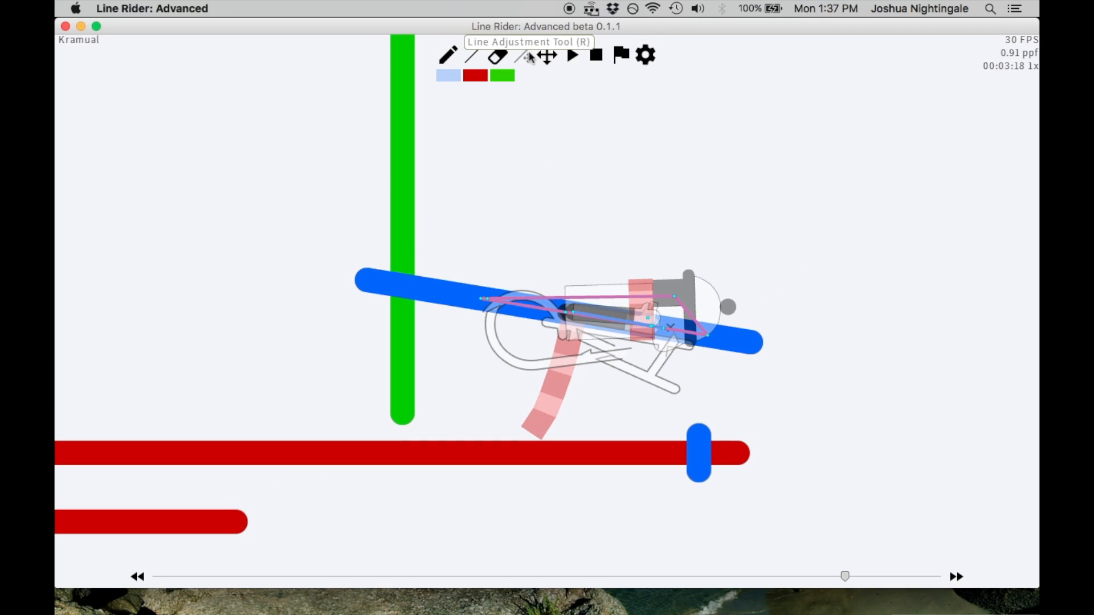
pyautogui.click(531, 58)
pyautogui.moveTo(368, 281); pyautogui.dragTo(433, 291)
# Try a horizontal blue line above the slanted one, starting at the green shaft, and compare frames 00:03:17 and 00:03:18
pyautogui.click(471, 51)
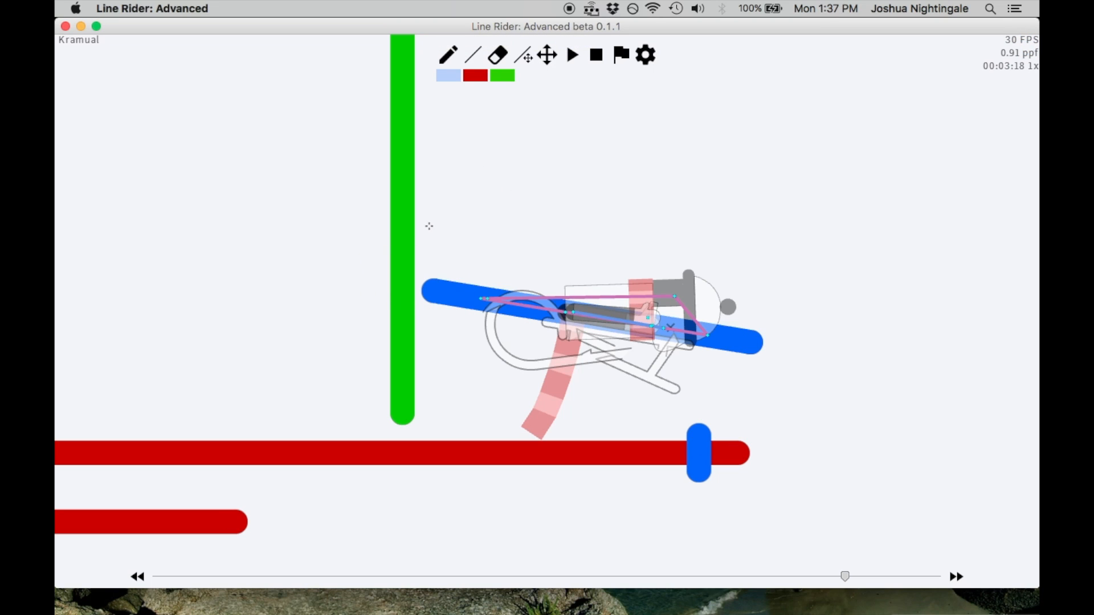
pyautogui.moveTo(418, 229); pyautogui.dragTo(761, 238)
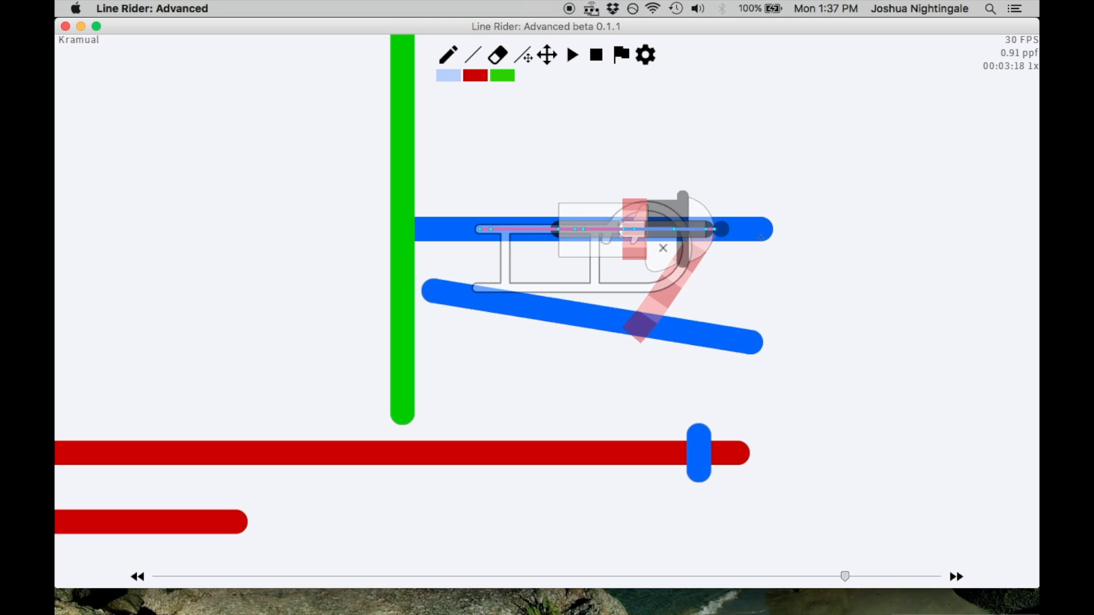
pyautogui.press('Left')
pyautogui.press('Right')
pyautogui.press('Left')
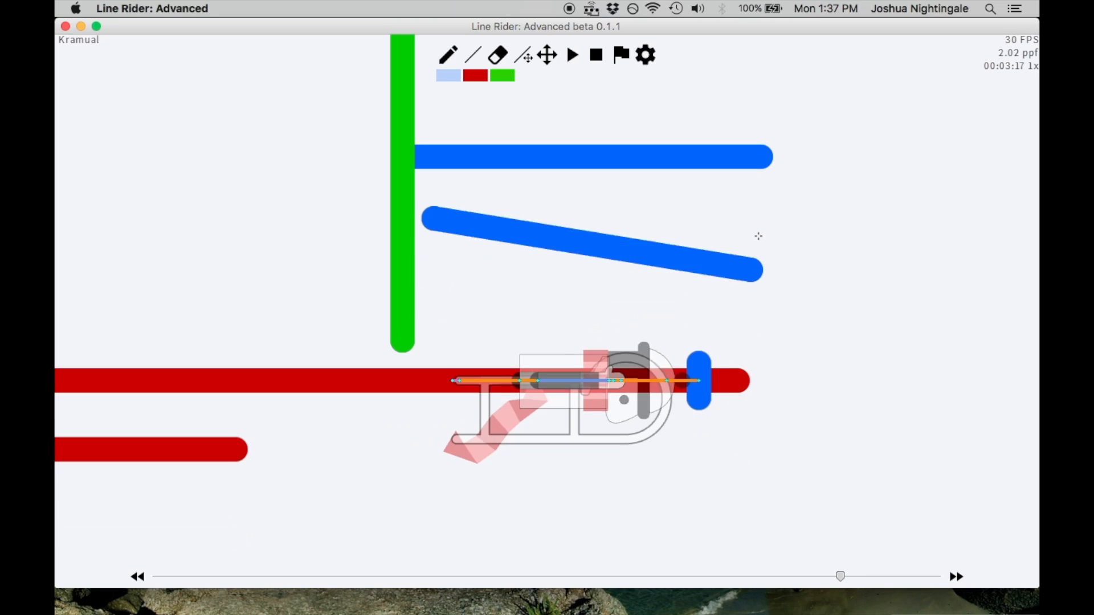
pyautogui.press('Right')
pyautogui.press('Left')
pyautogui.press('Right')
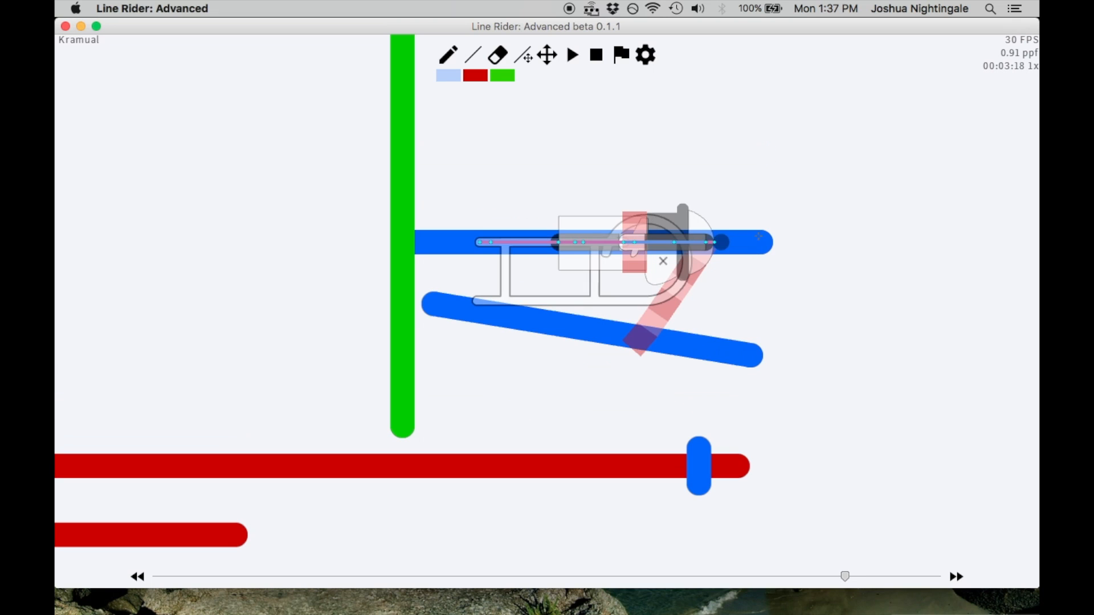
# Try two more horizontal blue lines stacked above the first one and adjust their placement
pyautogui.click(543, 55)
pyautogui.moveTo(545, 99); pyautogui.dragTo(594, 244)
pyautogui.click(471, 59)
pyautogui.moveTo(457, 319)
pyautogui.mouseDown()
pyautogui.moveTo(818, 319)
pyautogui.moveTo(809, 318)
pyautogui.mouseUp()
pyautogui.moveTo(461, 248); pyautogui.dragTo(800, 251)
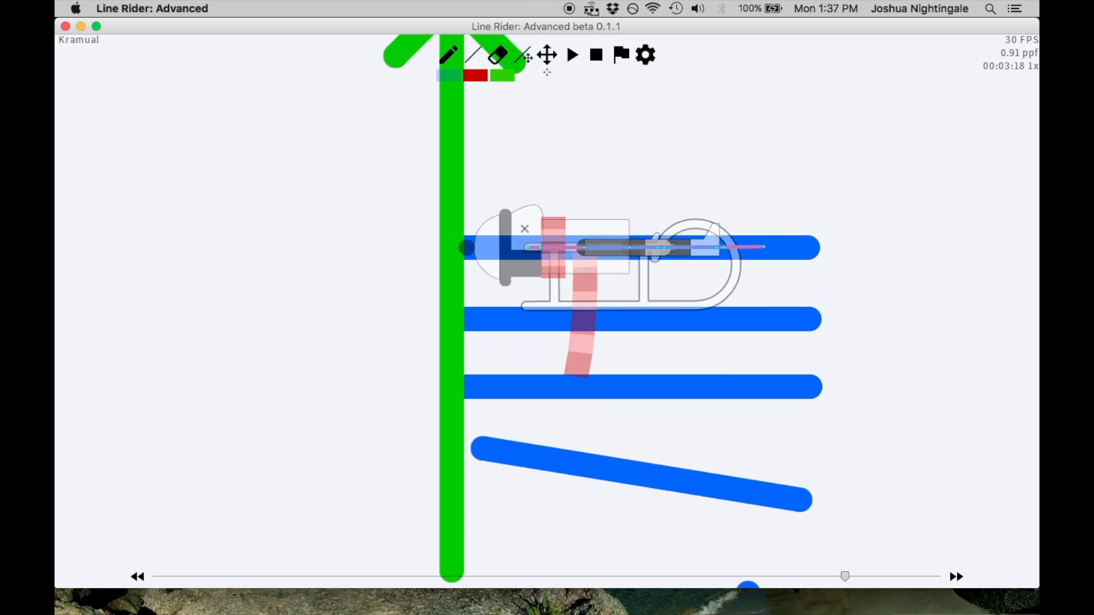
pyautogui.click(529, 61)
pyautogui.press('alt')
pyautogui.moveTo(808, 250); pyautogui.dragTo(818, 276)
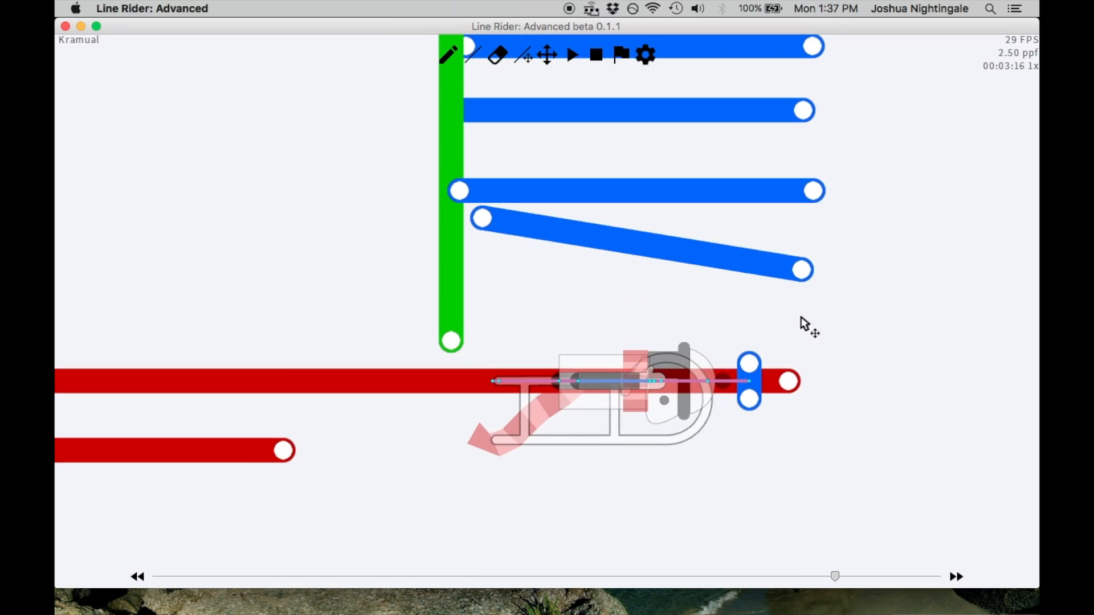
# Try several nearly horizontal blue lines of different lengths around frame 00:03:18, undoing each one
pyautogui.press('Right')
pyautogui.press('Right')
pyautogui.scroll(1, 801, 318)
pyautogui.press('Left')
pyautogui.click(473, 54)
pyautogui.moveTo(765, 231); pyautogui.dragTo(798, 231)
pyautogui.hotkey('ctrl', 'z')
pyautogui.press('Right')
pyautogui.moveTo(732, 438)
pyautogui.mouseDown()
pyautogui.moveTo(800, 458)
pyautogui.moveTo(780, 441)
pyautogui.mouseUp()
pyautogui.hotkey('ctrl', 'z')
pyautogui.moveTo(658, 420); pyautogui.dragTo(760, 433)
pyautogui.hotkey('ctrl', 'z')
pyautogui.moveTo(603, 400); pyautogui.dragTo(790, 429)
pyautogui.hotkey('ctrl', 'z')
pyautogui.moveTo(598, 406)
pyautogui.mouseDown()
pyautogui.moveTo(736, 418)
pyautogui.moveTo(593, 398)
pyautogui.moveTo(769, 416)
pyautogui.moveTo(580, 354)
pyautogui.moveTo(826, 435)
pyautogui.moveTo(669, 398)
pyautogui.moveTo(752, 371)
pyautogui.moveTo(774, 417)
pyautogui.mouseUp()
pyautogui.hotkey('ctrl', 'z')
# Delete all the horizontal blue lines above the slanted blue line
pyautogui.click(523, 55)
pyautogui.press('BackSpace')
pyautogui.press('BackSpace')
pyautogui.press('BackSpace')
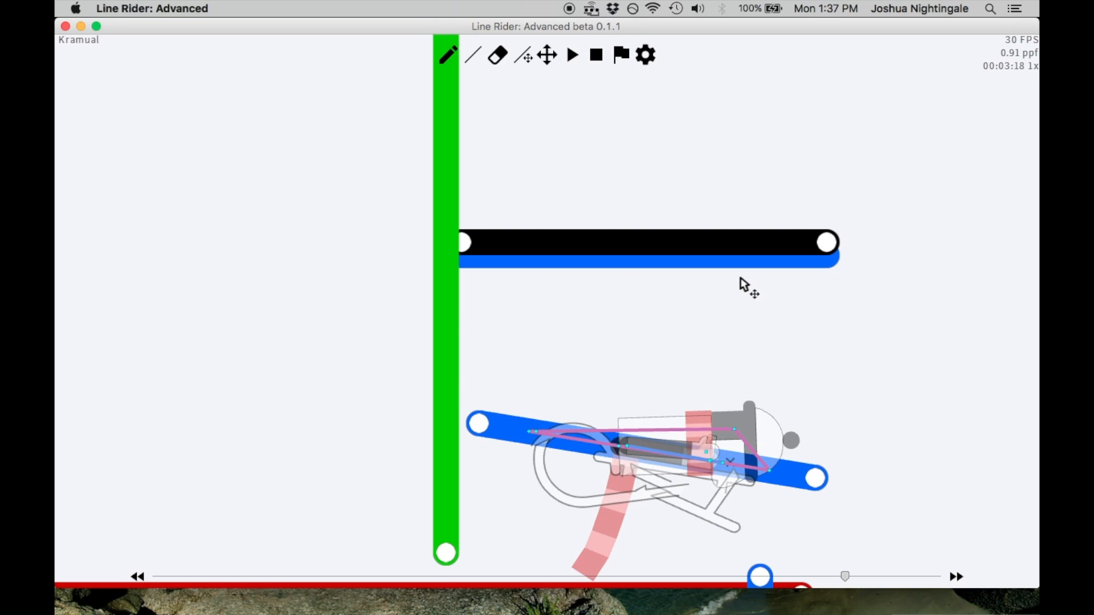
pyautogui.press('BackSpace')
# Draw a long horizontal blue line just above the slanted one at frame 00:03:18, starting at the green shaft, and fine-tune it
pyautogui.click(475, 66)
pyautogui.press('Left')
pyautogui.press('Right')
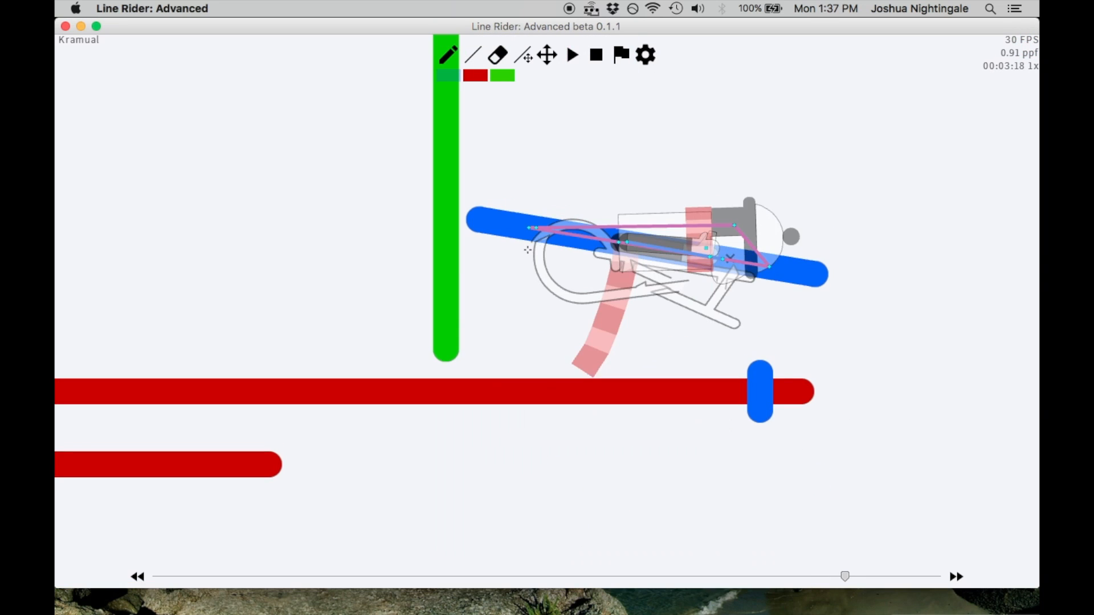
pyautogui.moveTo(474, 177); pyautogui.dragTo(820, 200)
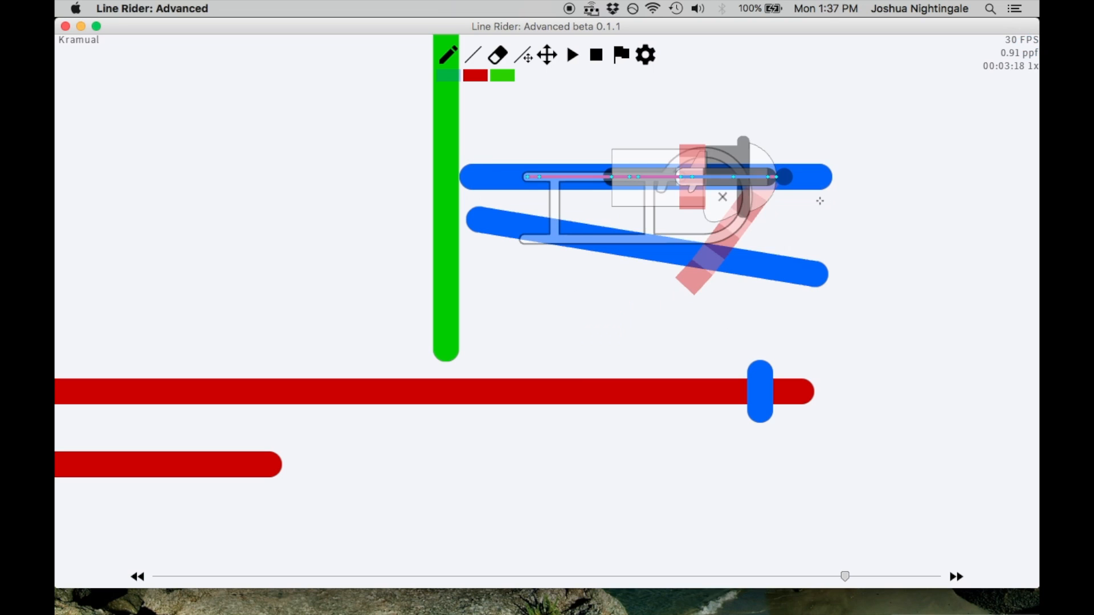
pyautogui.click(523, 54)
pyautogui.moveTo(823, 128); pyautogui.dragTo(814, 185)
pyautogui.scroll(-5, 802, 227)
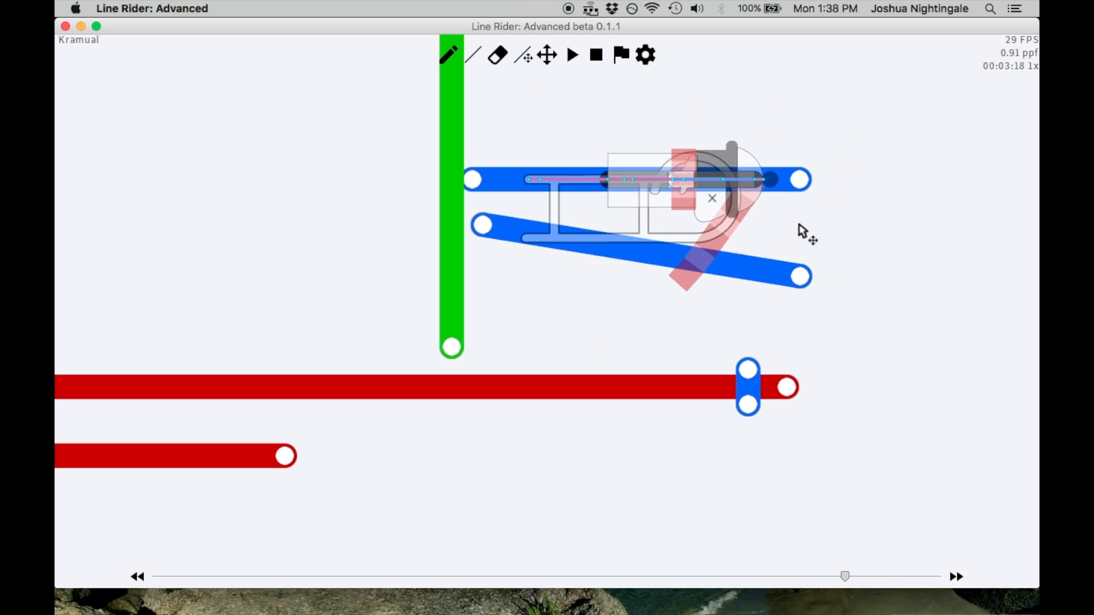
# Draw a second long horizontal blue line parallel to and above the first, starting at the green arrow's shaft
pyautogui.click(547, 55)
pyautogui.moveTo(694, 155); pyautogui.dragTo(699, 263)
pyautogui.scroll(5, 698, 263)
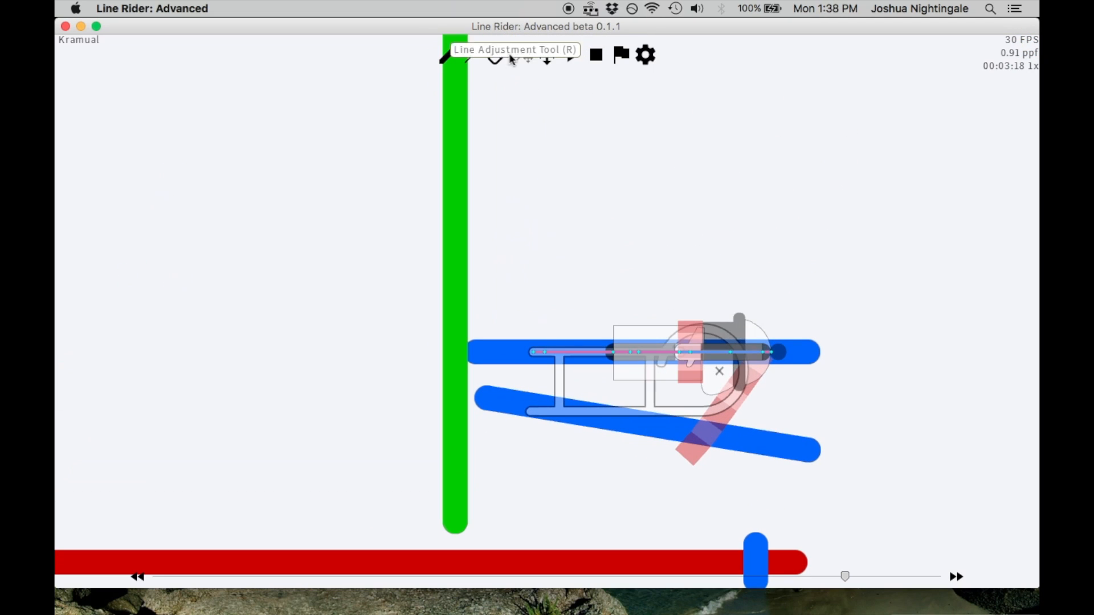
pyautogui.click(449, 55)
pyautogui.moveTo(469, 278); pyautogui.dragTo(823, 281)
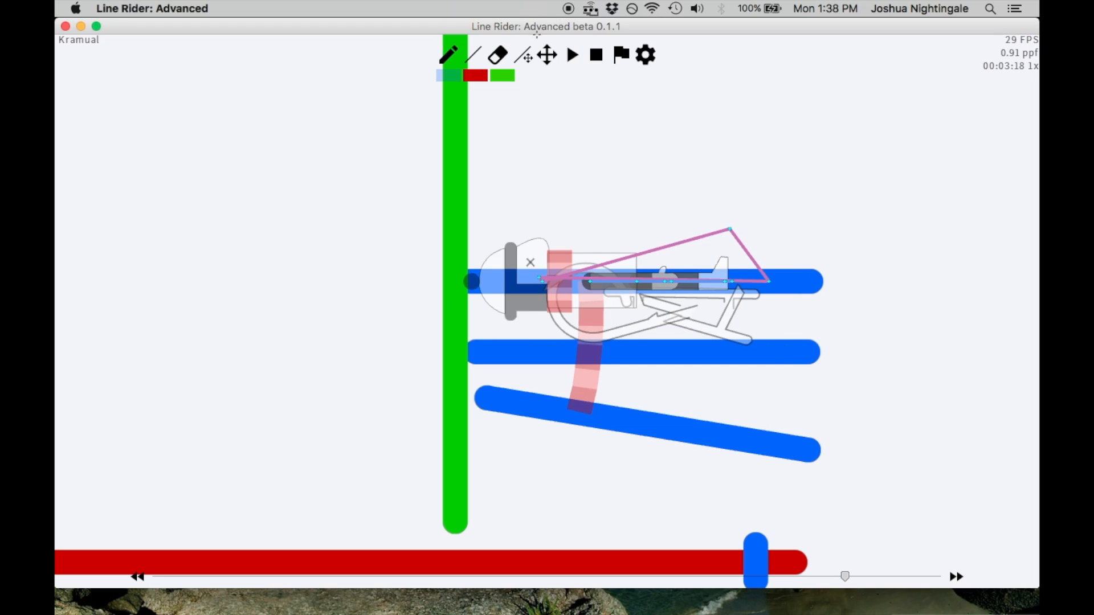
# Lower the upper horizontal blue line slightly to refine the rider's pose, and return to frame 00:03:17
pyautogui.click(523, 55)
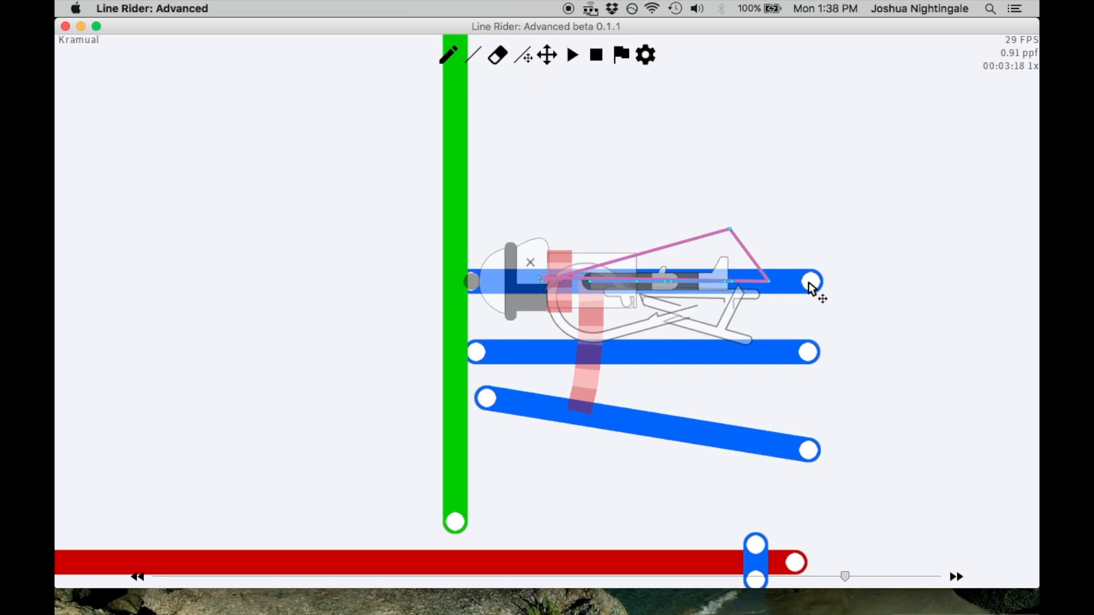
pyautogui.moveTo(811, 283)
pyautogui.mouseDown()
pyautogui.moveTo(826, 317)
pyautogui.moveTo(824, 422)
pyautogui.moveTo(831, 244)
pyautogui.moveTo(822, 299)
pyautogui.mouseUp()
pyautogui.moveTo(817, 287); pyautogui.dragTo(814, 288)
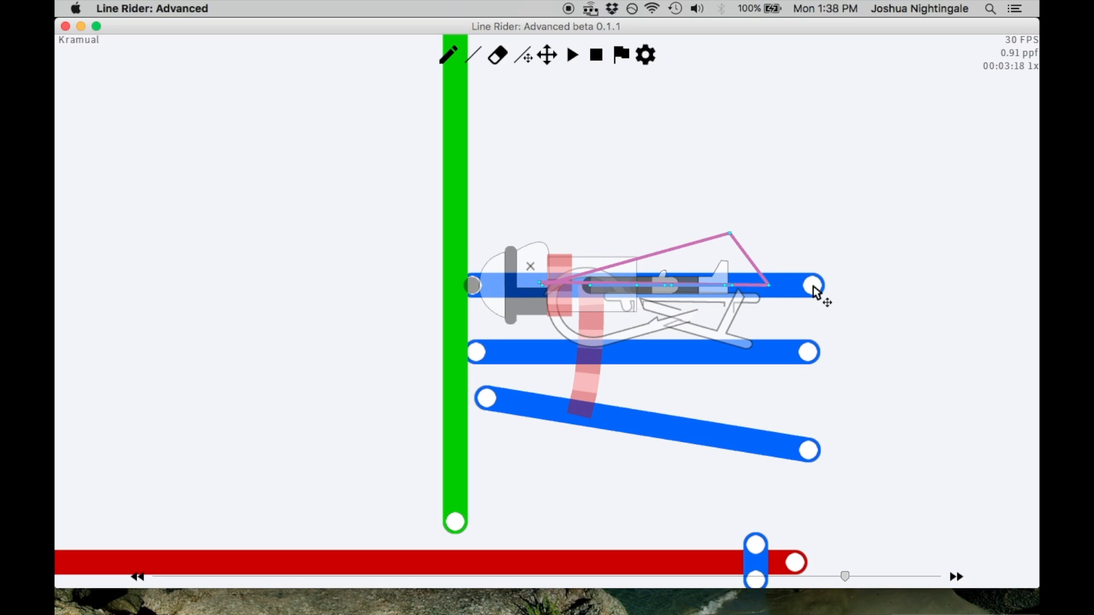
pyautogui.scroll(1, 813, 286)
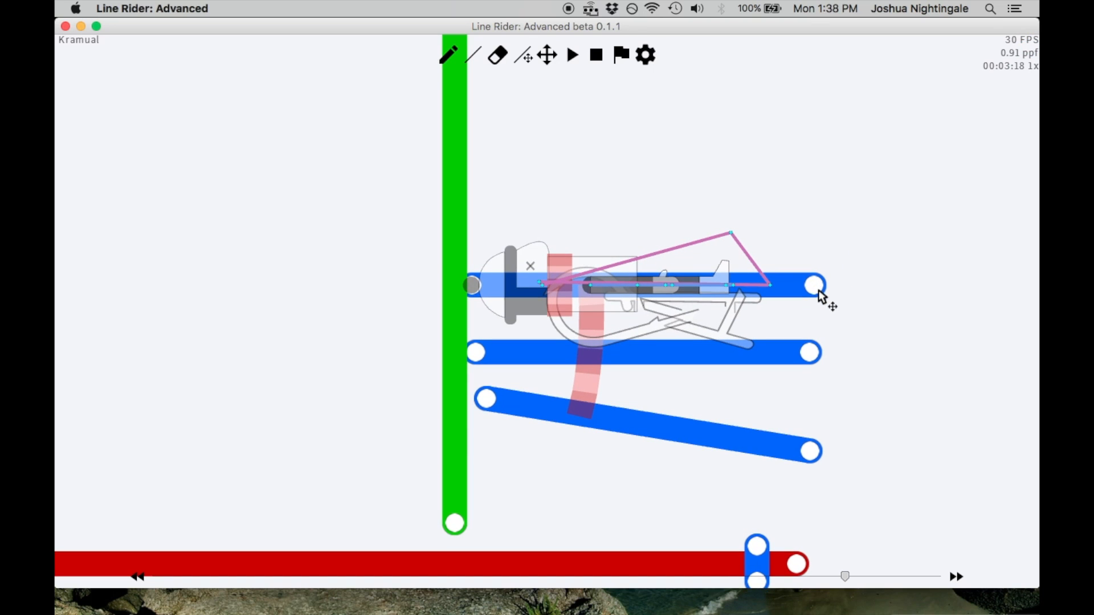
pyautogui.scroll(1, 827, 286)
pyautogui.press('Left')
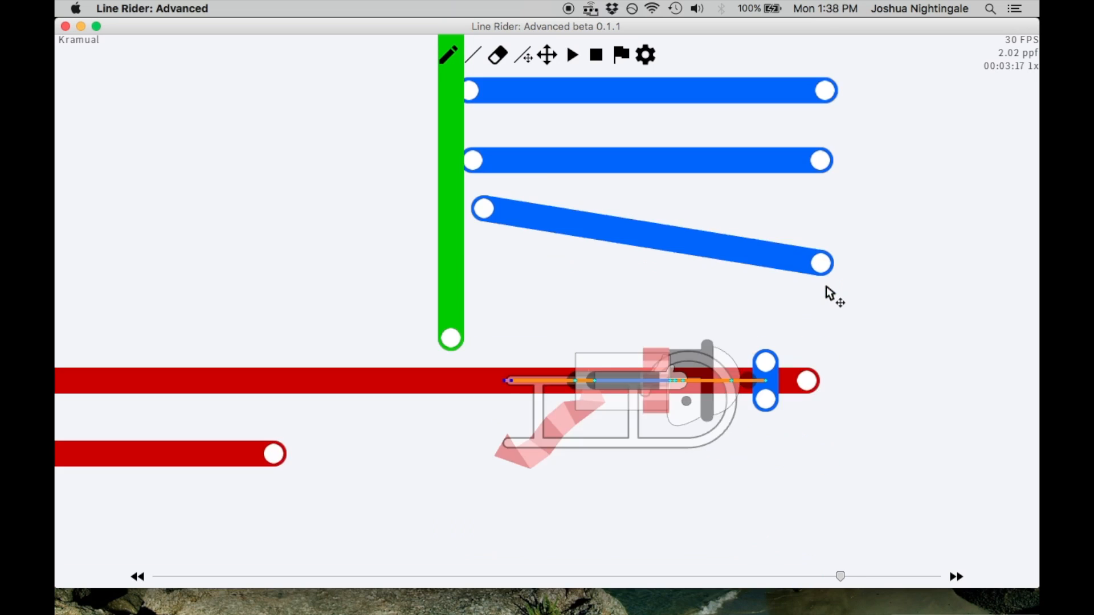
# Fine-tune the height of the upper horizontal blue line at frame 00:03:18, check the neighbouring frame, and return to 00:03:17
pyautogui.press('Right')
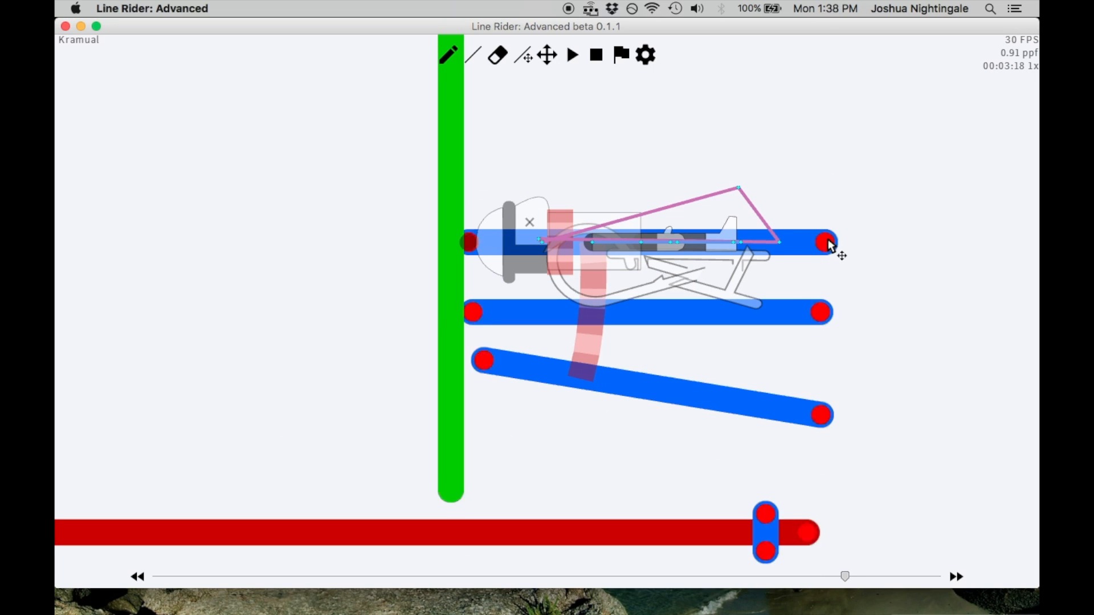
pyautogui.moveTo(826, 245); pyautogui.dragTo(831, 257)
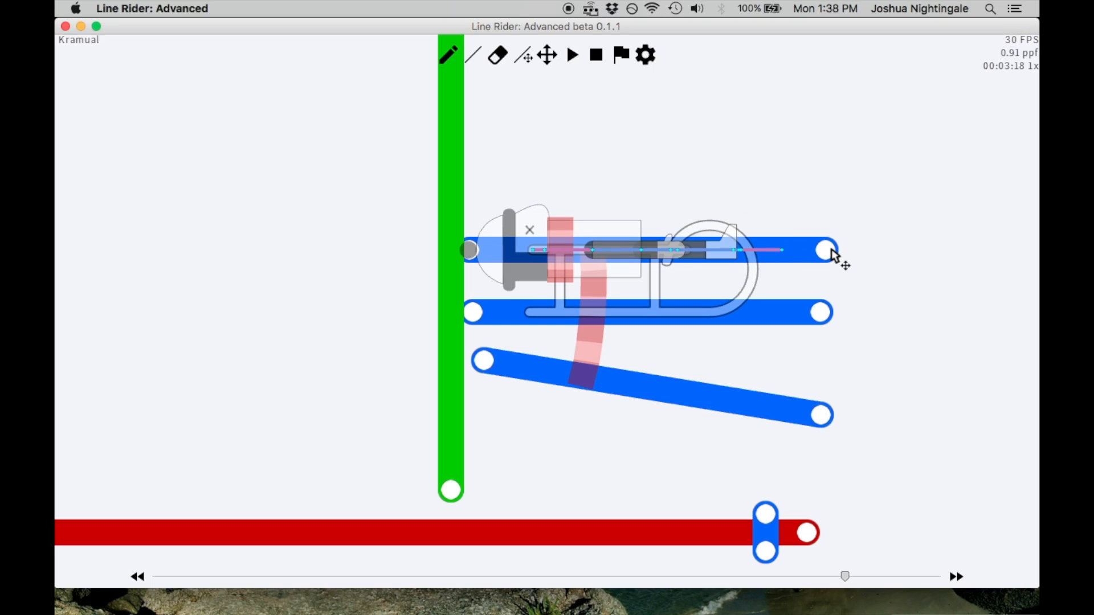
pyautogui.moveTo(832, 249); pyautogui.dragTo(830, 245)
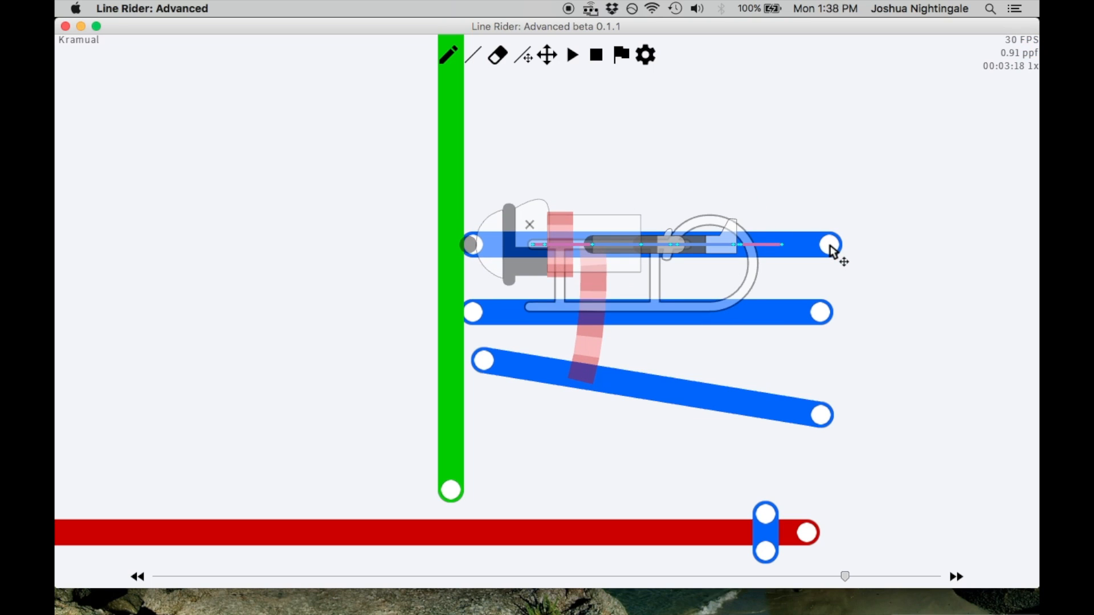
pyautogui.press('Right')
pyautogui.press('Left')
pyautogui.press('Left')
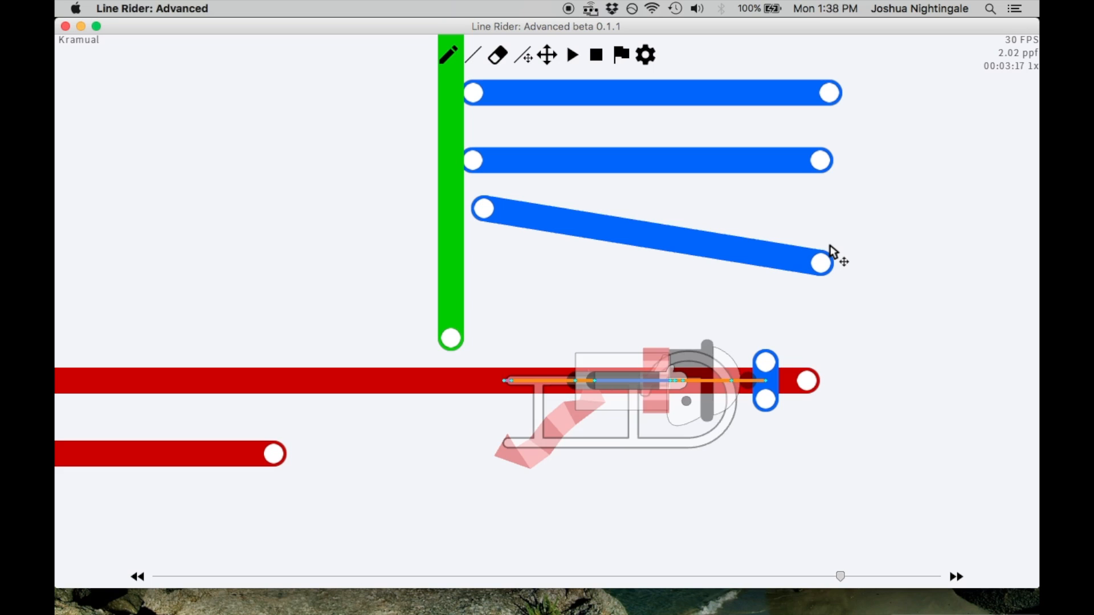
# At physics iteration 1 of frame 00:03:18, draw short slanted blue lines between the long slanted line and the red line, removing misplaced ones
pyautogui.hotkey('alt', 'Right')
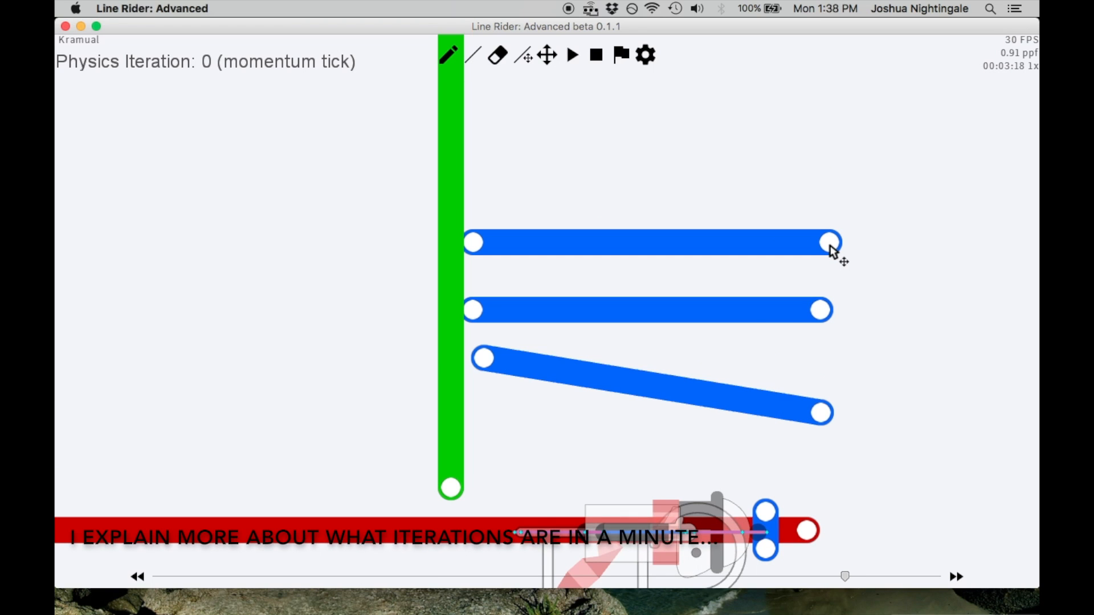
pyautogui.hotkey('alt', 'Right')
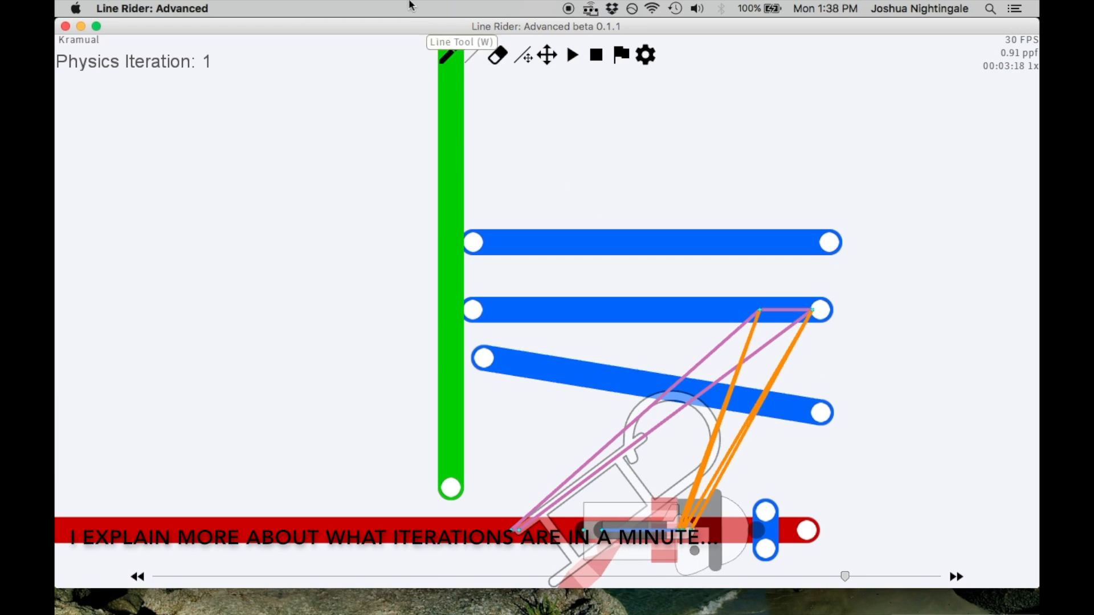
pyautogui.click(474, 56)
pyautogui.moveTo(546, 443)
pyautogui.mouseDown()
pyautogui.moveTo(576, 449)
pyautogui.moveTo(556, 496)
pyautogui.moveTo(541, 500)
pyautogui.mouseUp()
pyautogui.hotkey('ctrl', 'z')
pyautogui.hotkey('ctrl', 'z')
pyautogui.hotkey('ctrl', 'z')
pyautogui.moveTo(676, 493); pyautogui.dragTo(706, 499)
pyautogui.moveTo(538, 459)
pyautogui.mouseDown()
pyautogui.moveTo(580, 470)
pyautogui.moveTo(554, 464)
pyautogui.moveTo(596, 502)
pyautogui.moveTo(626, 497)
pyautogui.mouseUp()
pyautogui.hotkey('ctrl', 'z')
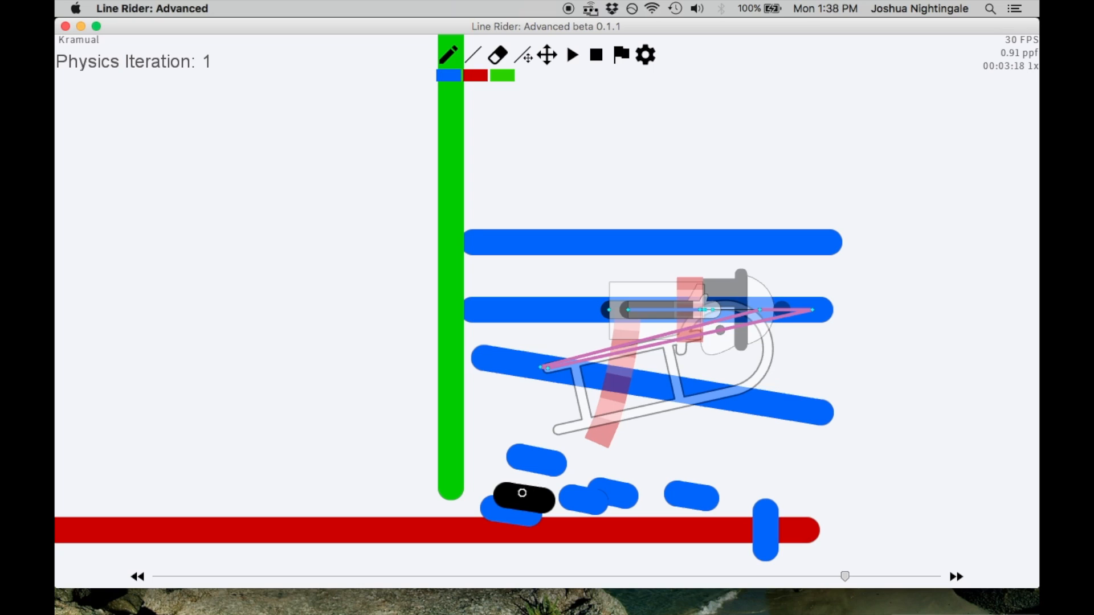
pyautogui.rightClick(522, 492)
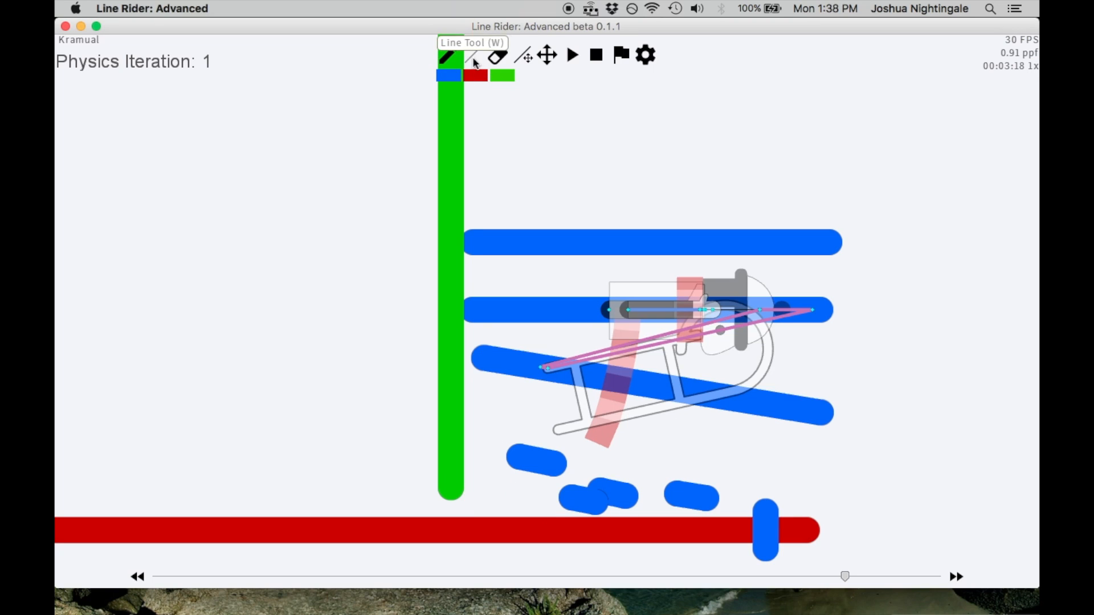
pyautogui.moveTo(533, 336)
pyautogui.mouseDown()
pyautogui.moveTo(576, 348)
pyautogui.moveTo(568, 340)
pyautogui.moveTo(562, 358)
pyautogui.moveTo(541, 357)
pyautogui.moveTo(563, 361)
pyautogui.moveTo(520, 369)
pyautogui.mouseUp()
pyautogui.press('BackSpace')
pyautogui.press('BackSpace')
pyautogui.press('BackSpace')
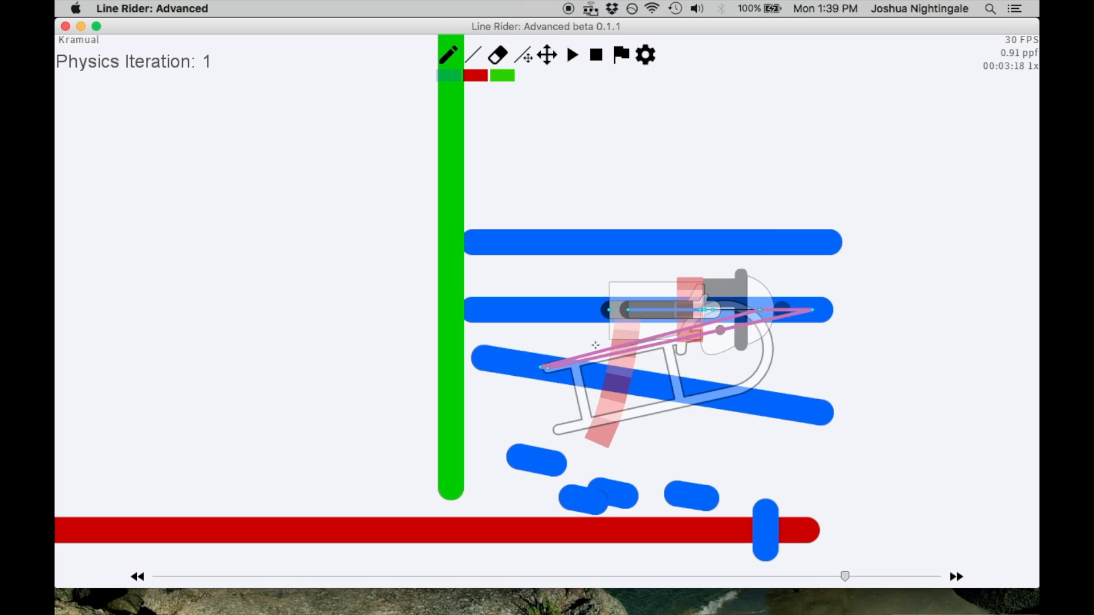
# Step forward and back through the physics iterations of frame 00:03:18 to examine how the rider meets each blue line
pyautogui.hotkey('alt', 'Right')
pyautogui.hotkey('alt', 'Right')
pyautogui.hotkey('alt', 'Right')
pyautogui.hotkey('alt', 'Right')
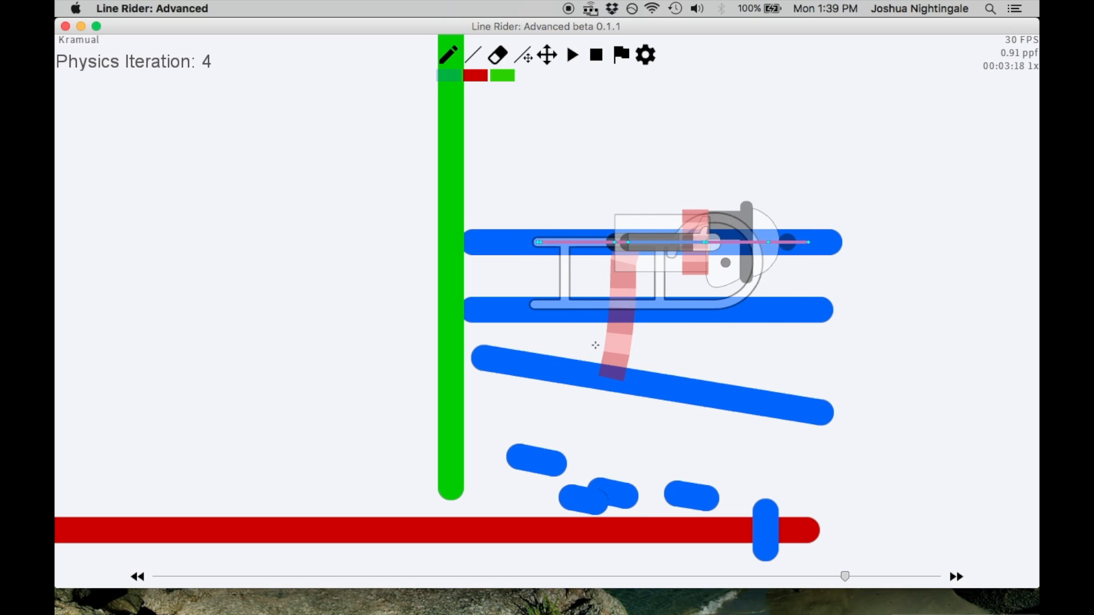
pyautogui.hotkey('alt', 'Right')
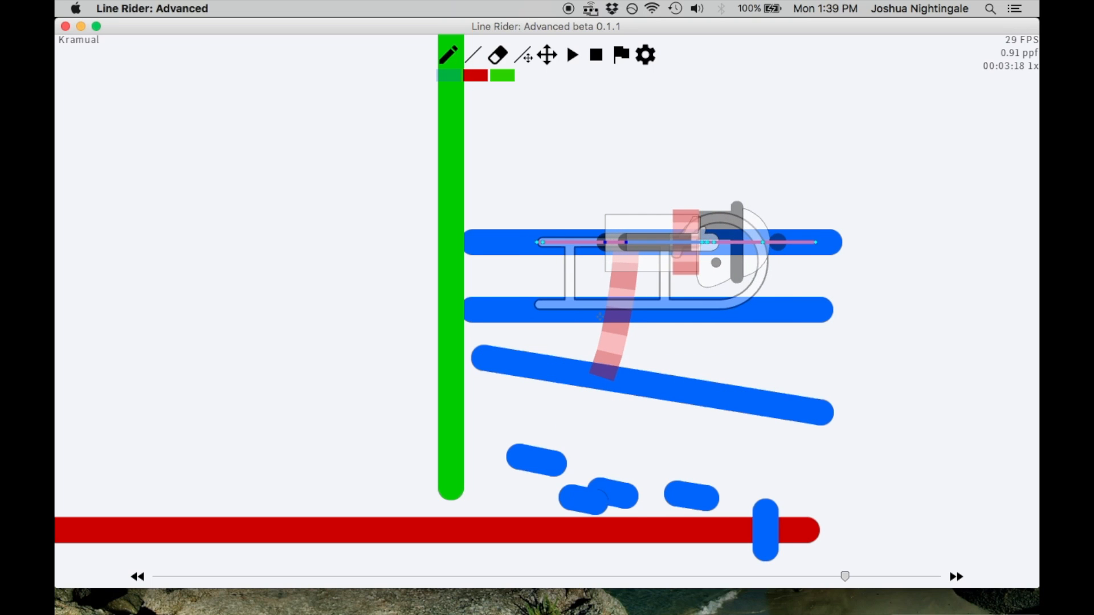
pyautogui.scroll(-1, 578, 316)
pyautogui.hotkey('alt', 'Left')
pyautogui.hotkey('alt', 'Left')
pyautogui.hotkey('alt', 'Left')
pyautogui.hotkey('alt', 'Left')
pyautogui.hotkey('alt', 'Left')
pyautogui.hotkey('alt', 'Left')
pyautogui.hotkey('alt', 'Left')
pyautogui.hotkey('alt', 'Right')
pyautogui.hotkey('alt', 'Right')
pyautogui.hotkey('alt', 'Left')
pyautogui.hotkey('alt', 'Left')
pyautogui.hotkey('alt', 'Left')
pyautogui.hotkey('alt', 'Left')
pyautogui.hotkey('alt', 'Left')
pyautogui.hotkey('alt', 'Left')
pyautogui.hotkey('alt', 'Left')
# Go back to frame 00:03:13 and step forward frame by frame to examine the rider's motion along the red line
pyautogui.press('Left')
pyautogui.press('Left')
pyautogui.press('Left')
pyautogui.press('Left')
pyautogui.press('Left')
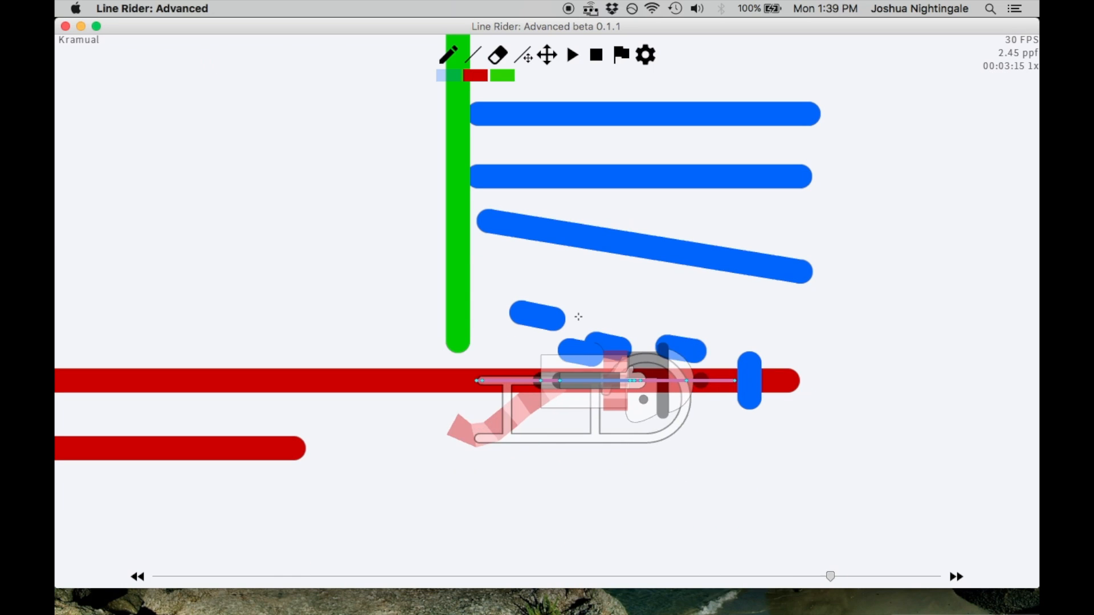
pyautogui.press('Right')
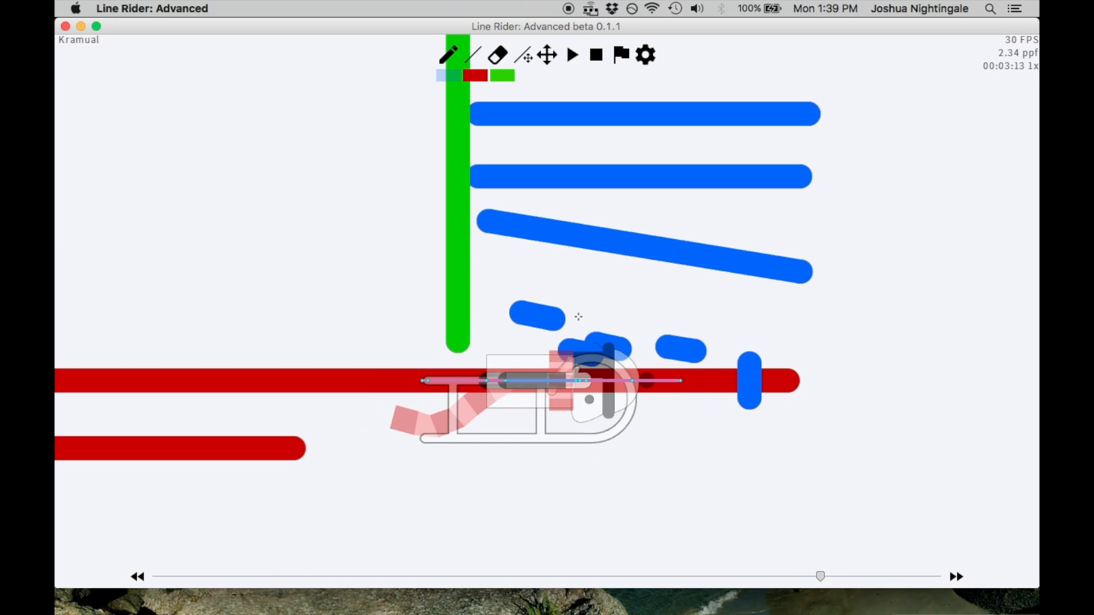
pyautogui.press('Right')
pyautogui.press('Right')
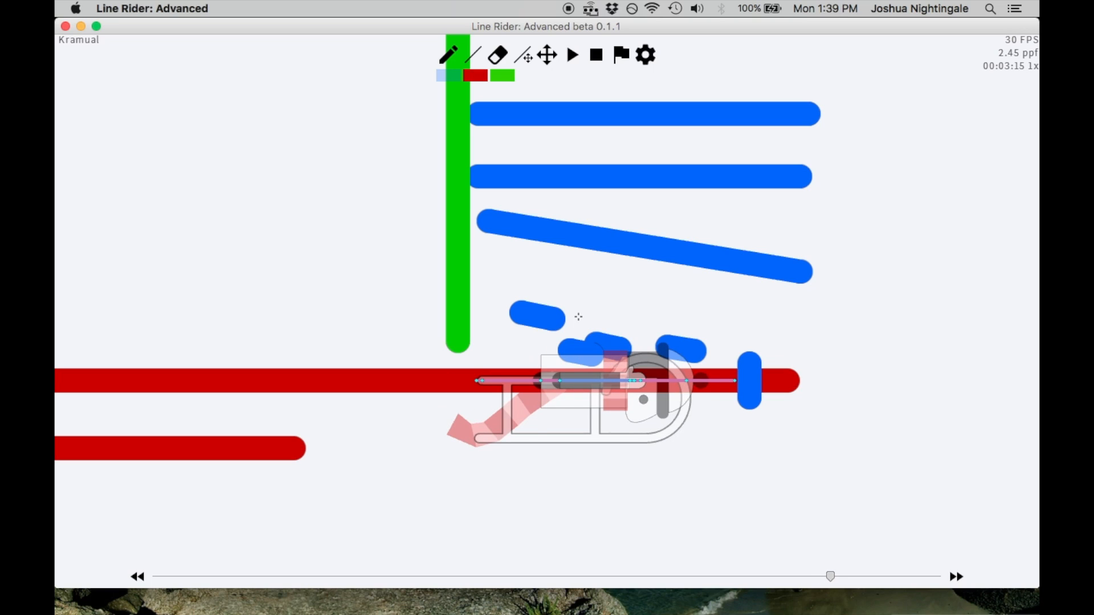
pyautogui.press('Right')
pyautogui.press('Right')
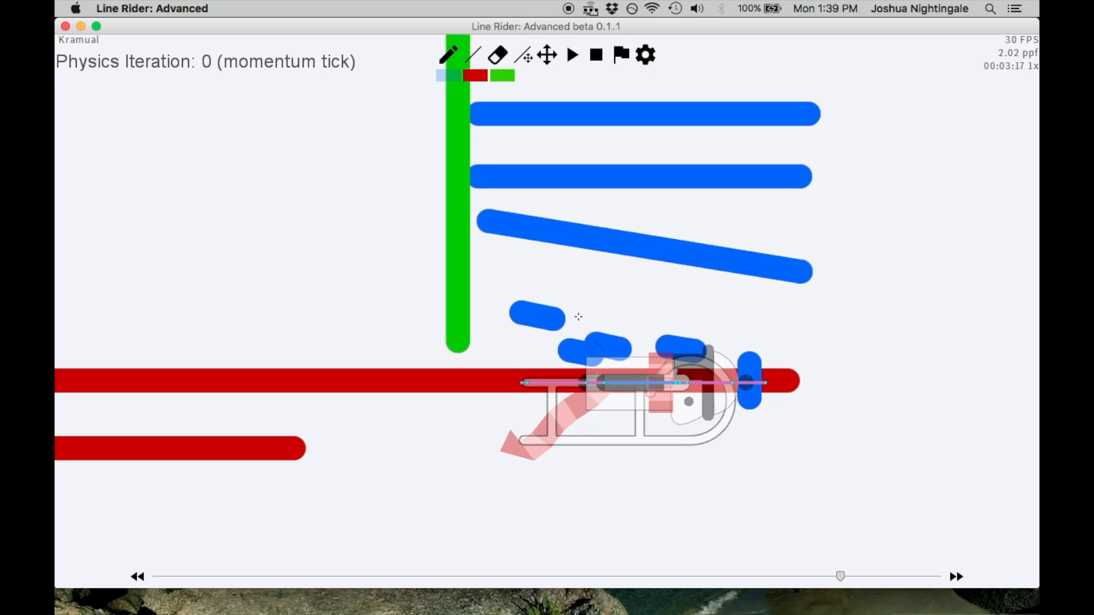
# Step through the physics iterations of frame 00:03:17 up to the momentum tick of frame 00:03:18
pyautogui.hotkey('alt', 'Right')
pyautogui.hotkey('alt', 'Right')
pyautogui.hotkey('alt', 'Right')
pyautogui.hotkey('alt', 'Right')
pyautogui.hotkey('alt', 'Right')
pyautogui.hotkey('alt', 'Right')
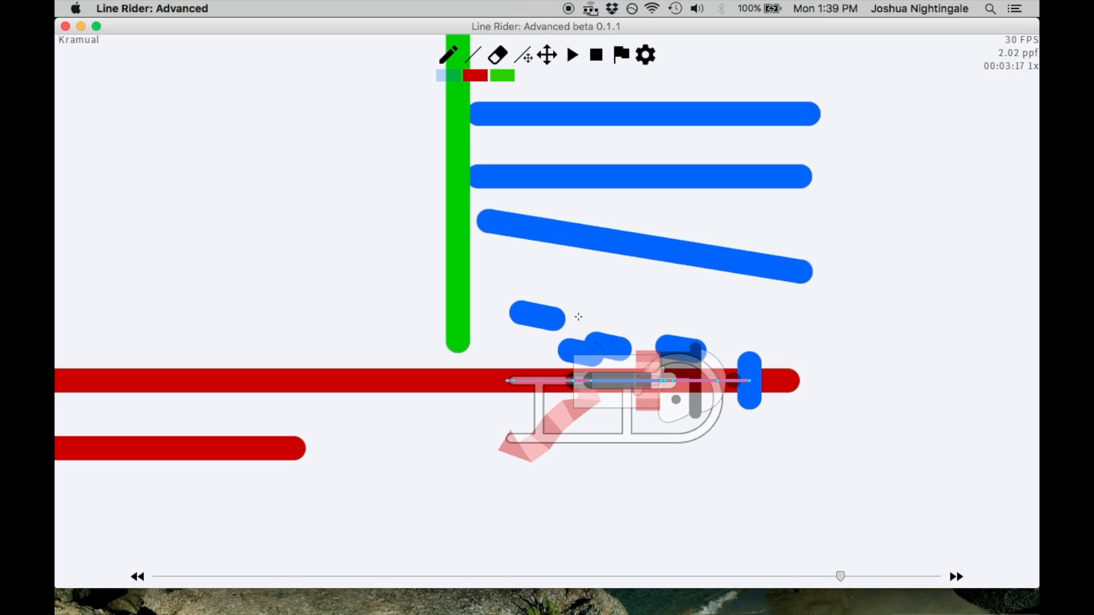
pyautogui.hotkey('alt', 'Right')
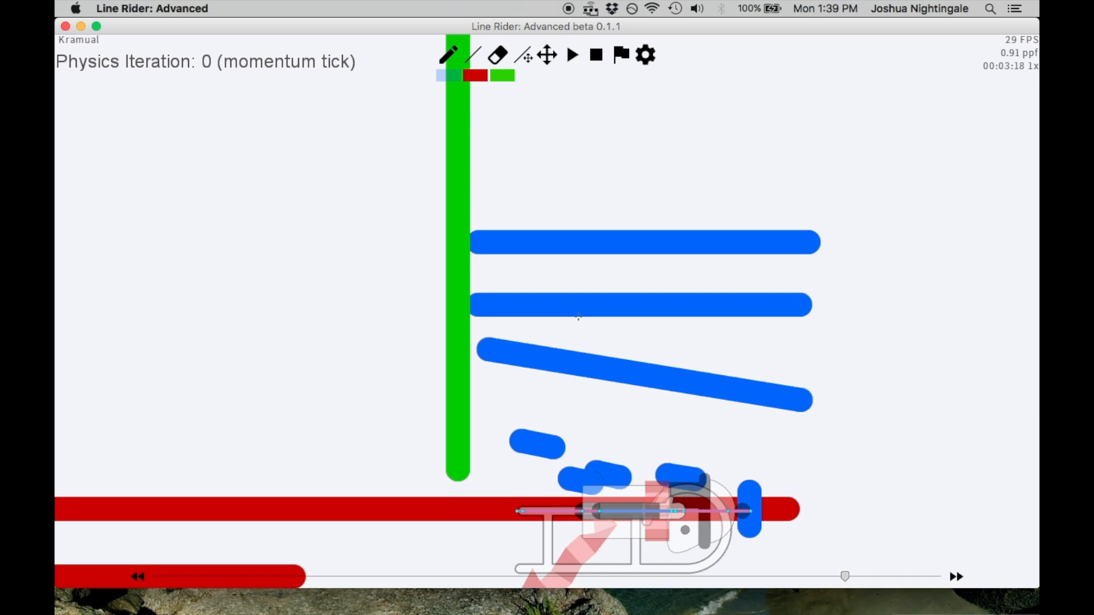
# Compare the rider's position at the first physics iterations of frame 00:03:18, ending on iteration 2
pyautogui.hotkey('alt', 'Right')
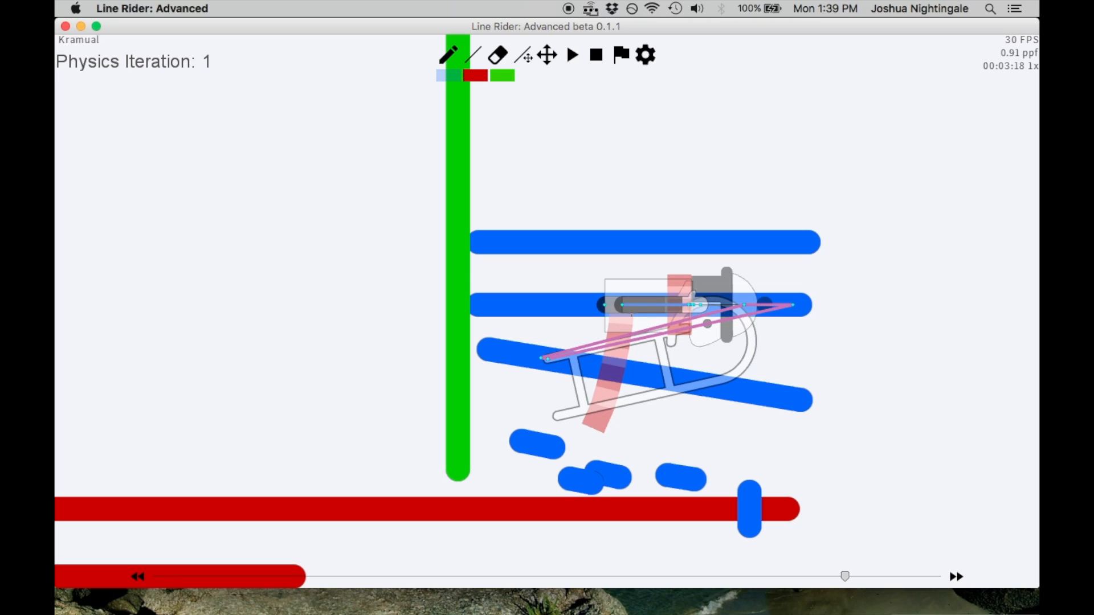
pyautogui.hotkey('alt', 'Right')
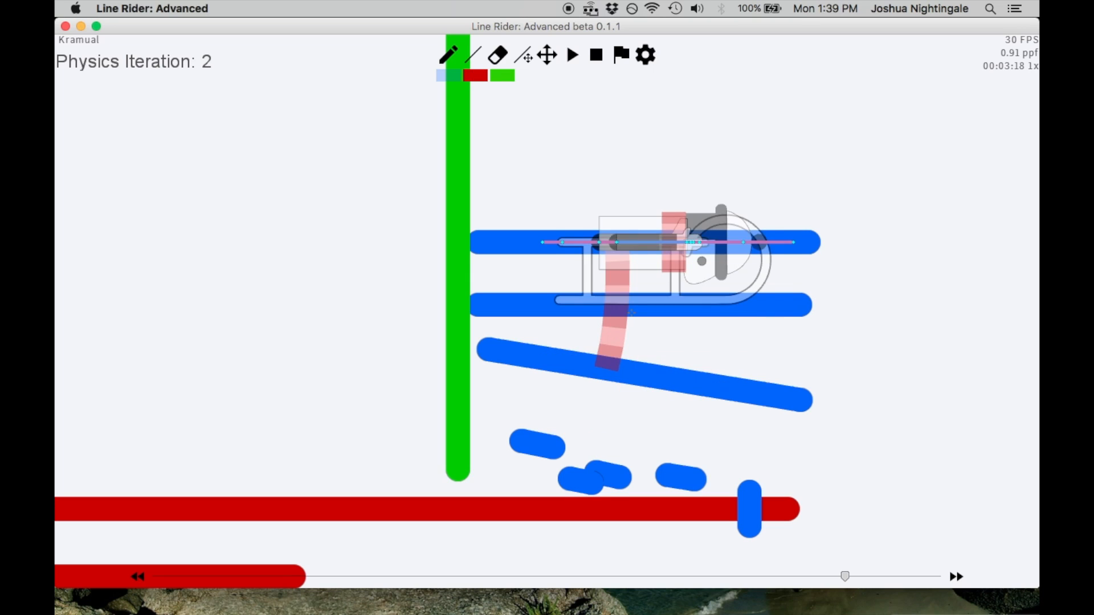
pyautogui.hotkey('alt', 'Left')
pyautogui.hotkey('alt', 'Right')
pyautogui.hotkey('alt', 'Right')
pyautogui.hotkey('alt', 'Left')
pyautogui.hotkey('alt', 'Left')
pyautogui.hotkey('alt', 'Right')
# Draw a third long horizontal blue line above the stack at iteration 2, starting at the green arrow's shaft
pyautogui.doubleClick(542, 59)
pyautogui.click(473, 58)
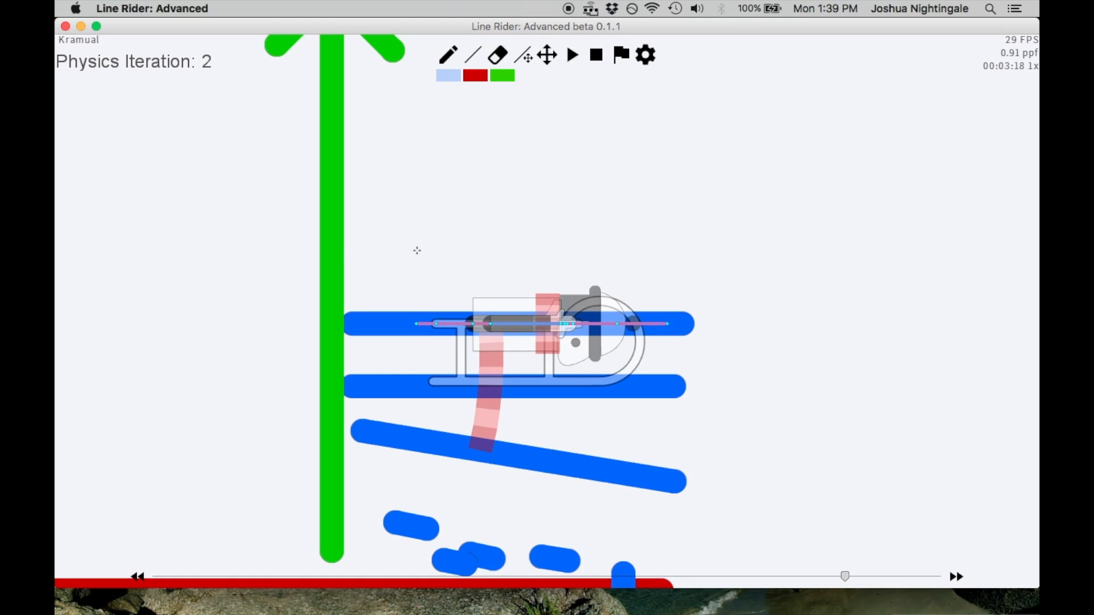
pyautogui.moveTo(336, 256)
pyautogui.mouseDown()
pyautogui.moveTo(682, 259)
pyautogui.moveTo(687, 284)
pyautogui.mouseUp()
pyautogui.click(523, 55)
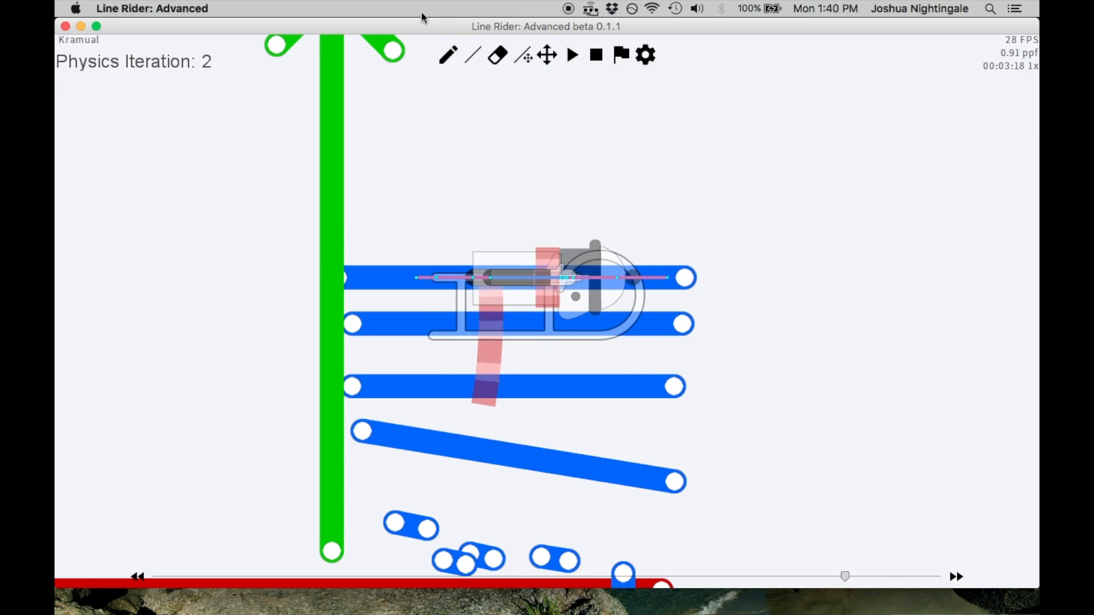
# Advance to iteration 3, draw a fourth long horizontal blue line above the others, and lower it slightly
pyautogui.click(473, 55)
pyautogui.moveTo(433, 204); pyautogui.dragTo(685, 203)
pyautogui.hotkey('ctrl', 'z')
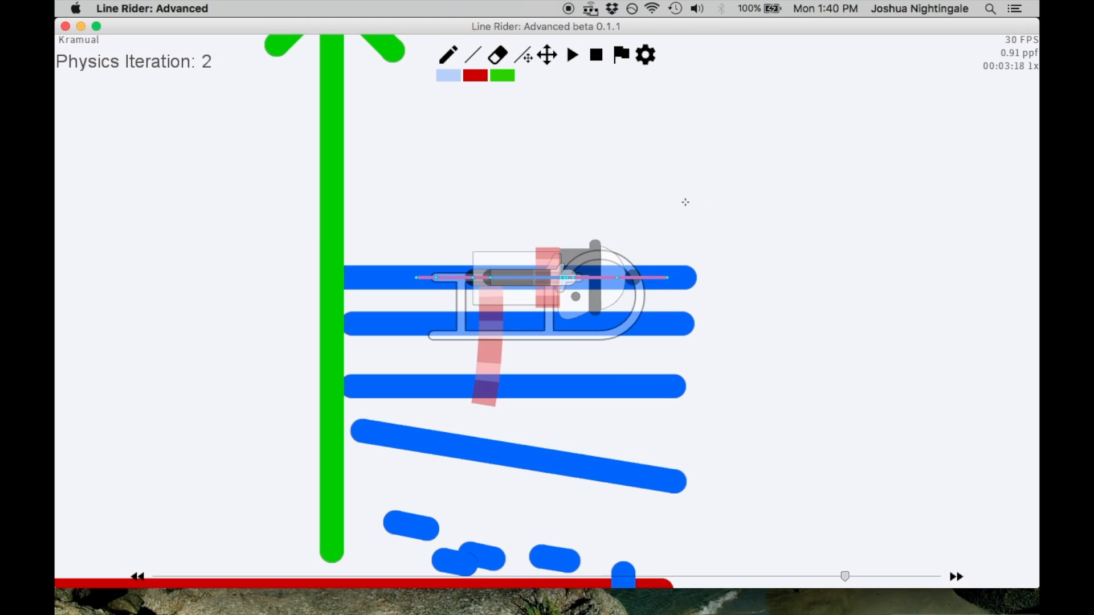
pyautogui.hotkey('alt', 'Right')
pyautogui.moveTo(341, 185); pyautogui.dragTo(692, 184)
pyautogui.click(491, 51)
pyautogui.click(523, 55)
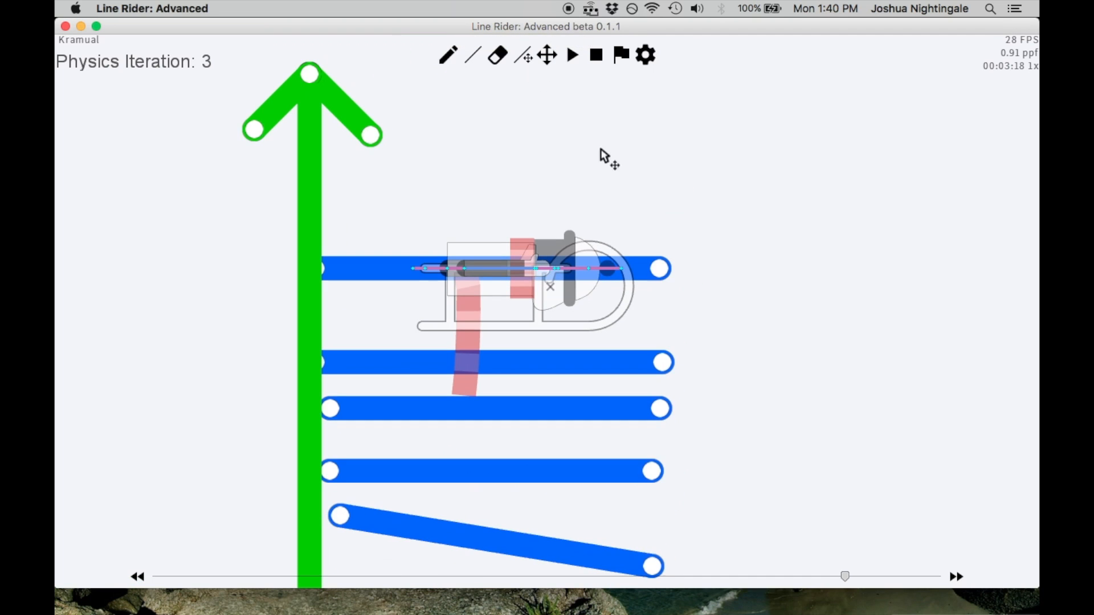
pyautogui.moveTo(662, 275); pyautogui.dragTo(667, 294)
# Draw another long blue line slightly above the topmost horizontal line so that the two overlap
pyautogui.click(473, 55)
pyautogui.moveTo(330, 198)
pyautogui.mouseDown()
pyautogui.moveTo(678, 197)
pyautogui.moveTo(676, 276)
pyautogui.mouseUp()
pyautogui.click(523, 55)
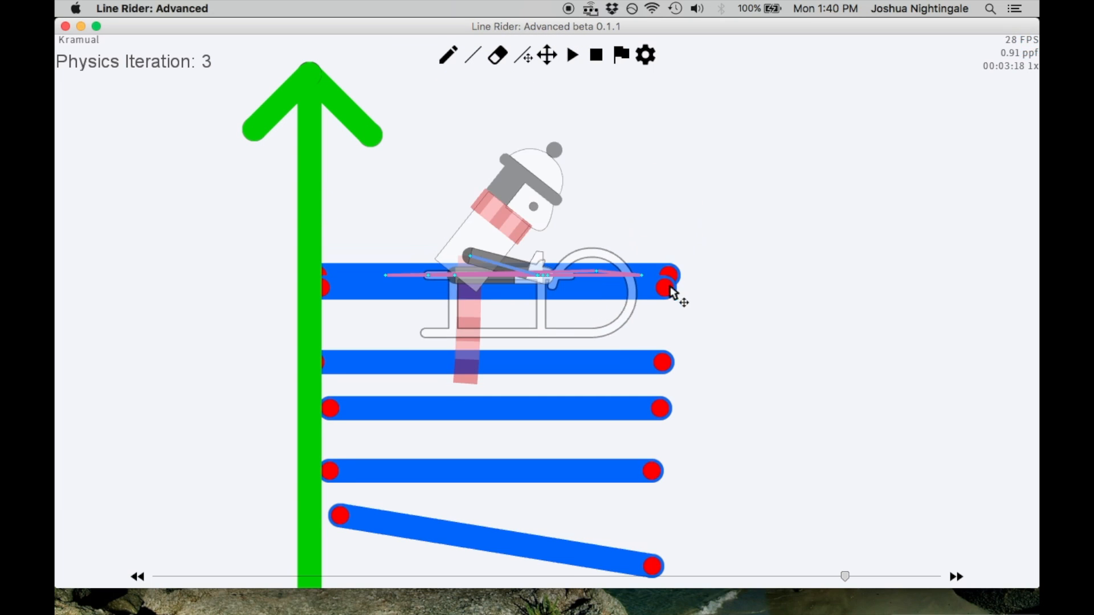
# Add long horizontal blue lines just beneath the lower horizontal lines of the stack, starting at the green shaft
pyautogui.click(472, 55)
pyautogui.moveTo(335, 201)
pyautogui.mouseDown()
pyautogui.moveTo(678, 201)
pyautogui.moveTo(668, 244)
pyautogui.moveTo(678, 494)
pyautogui.mouseUp()
pyautogui.click(523, 55)
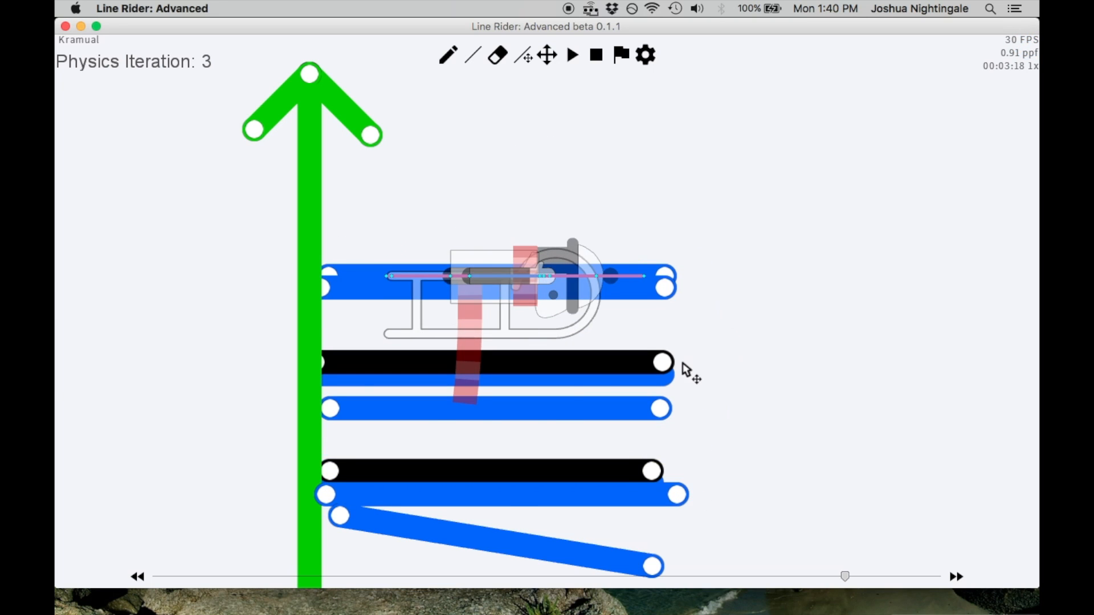
# Compare frame 00:03:18 with its neighbouring frames and step back through its physics iterations to iteration 1
pyautogui.press('Left')
pyautogui.press('Right')
pyautogui.press('Right')
pyautogui.press('Left')
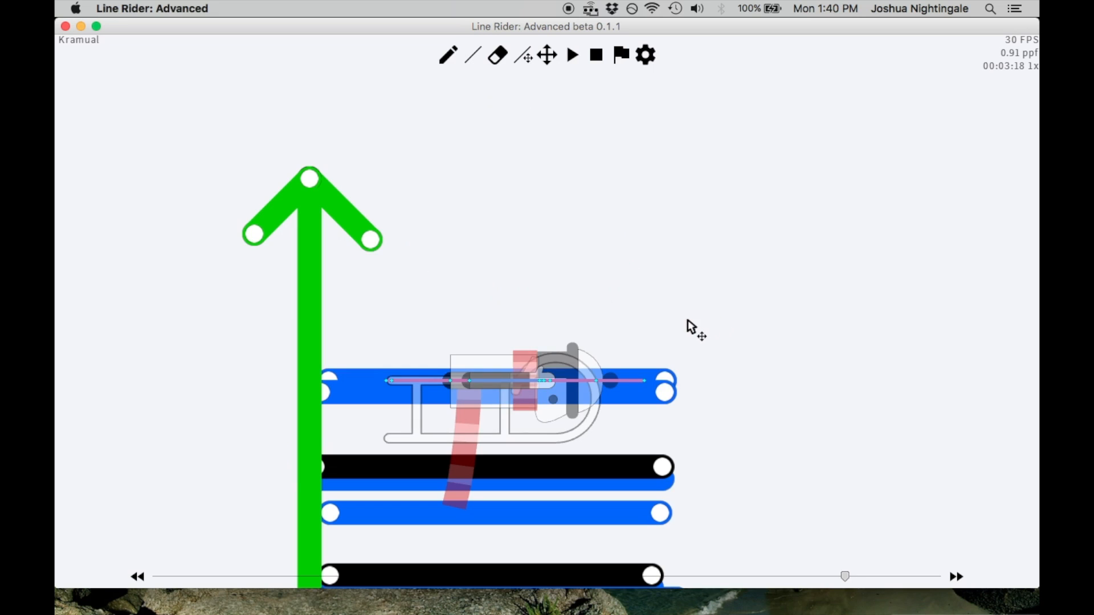
pyautogui.hotkey('alt', 'Left')
pyautogui.hotkey('alt', 'Left')
pyautogui.hotkey('alt', 'Left')
pyautogui.hotkey('alt', 'Left')
pyautogui.hotkey('alt', 'Left')
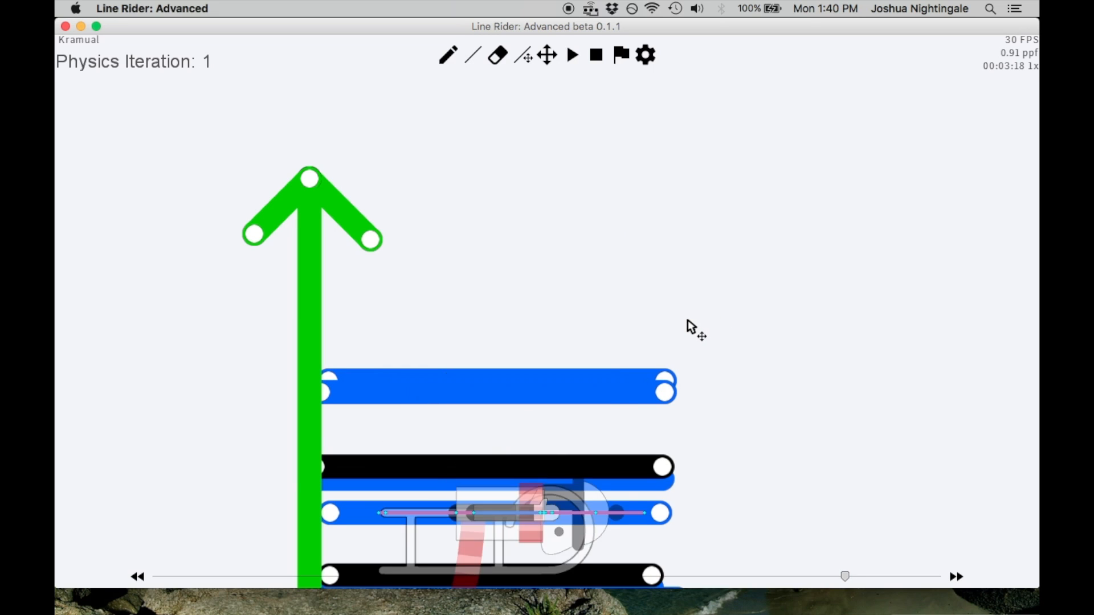
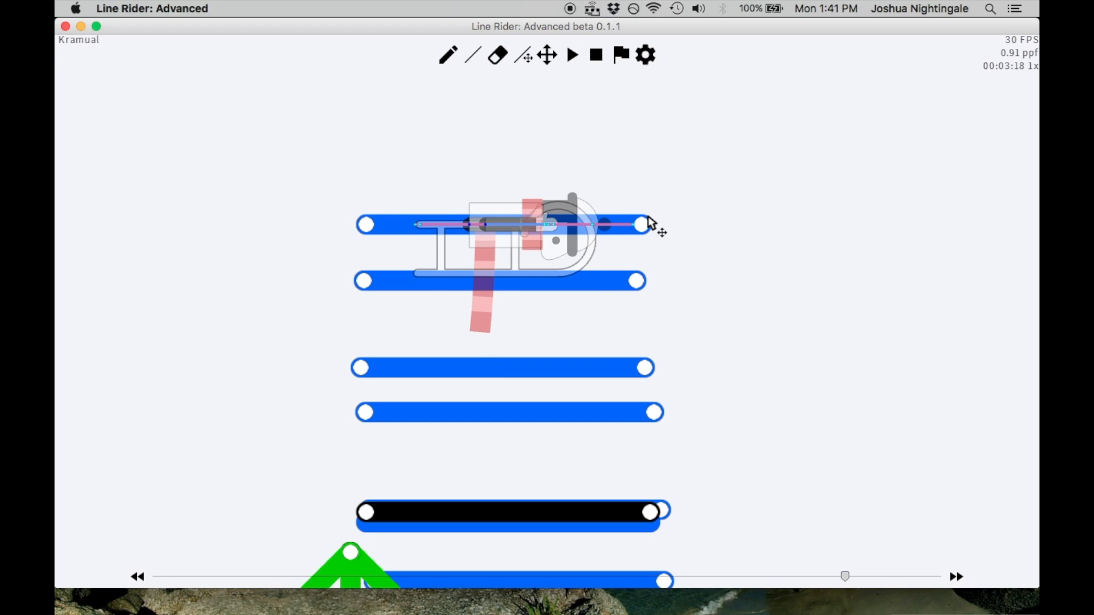
# Compare frame 00:03:18 with its neighbour and erase the black line just above the green arrow's tip
pyautogui.press('Left')
pyautogui.press('Right')
pyautogui.scroll(-5, 687, 134)
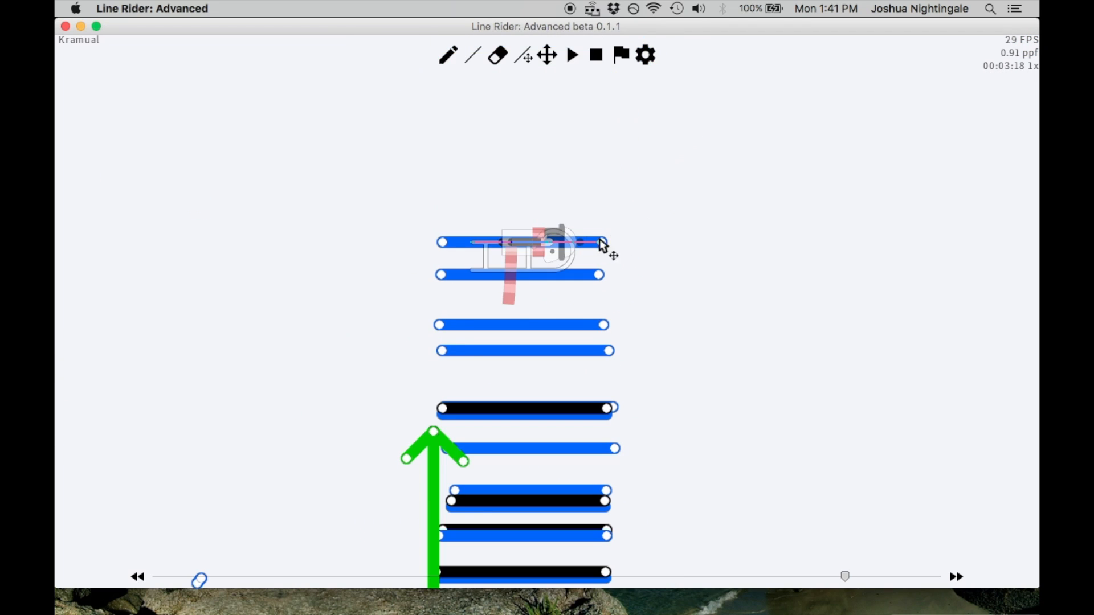
pyautogui.press('Left')
pyautogui.press('Right')
pyautogui.scroll(3, 554, 284)
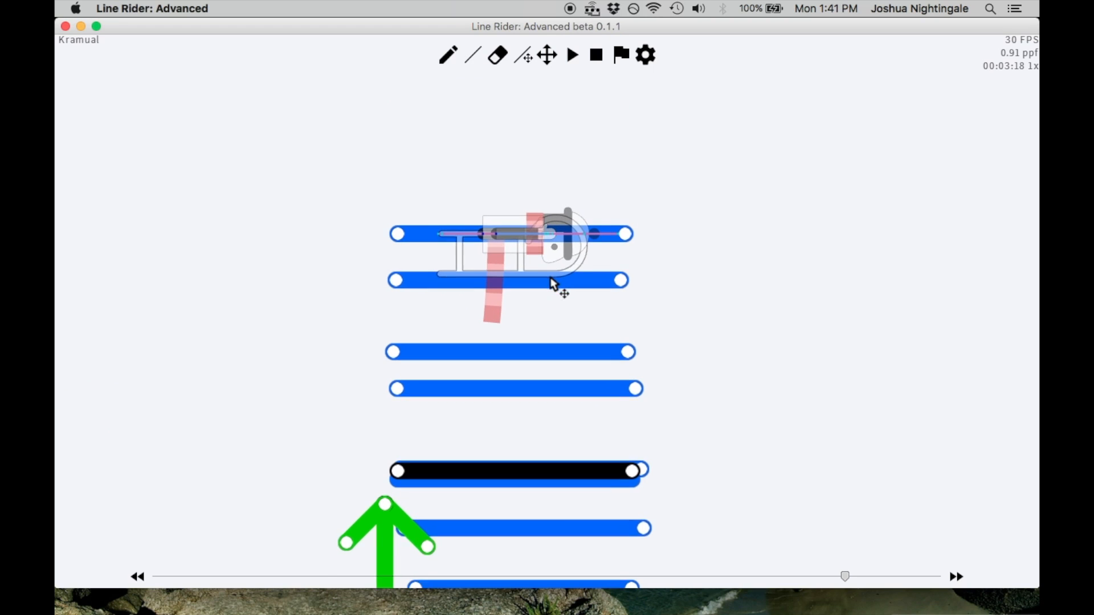
pyautogui.press('q')
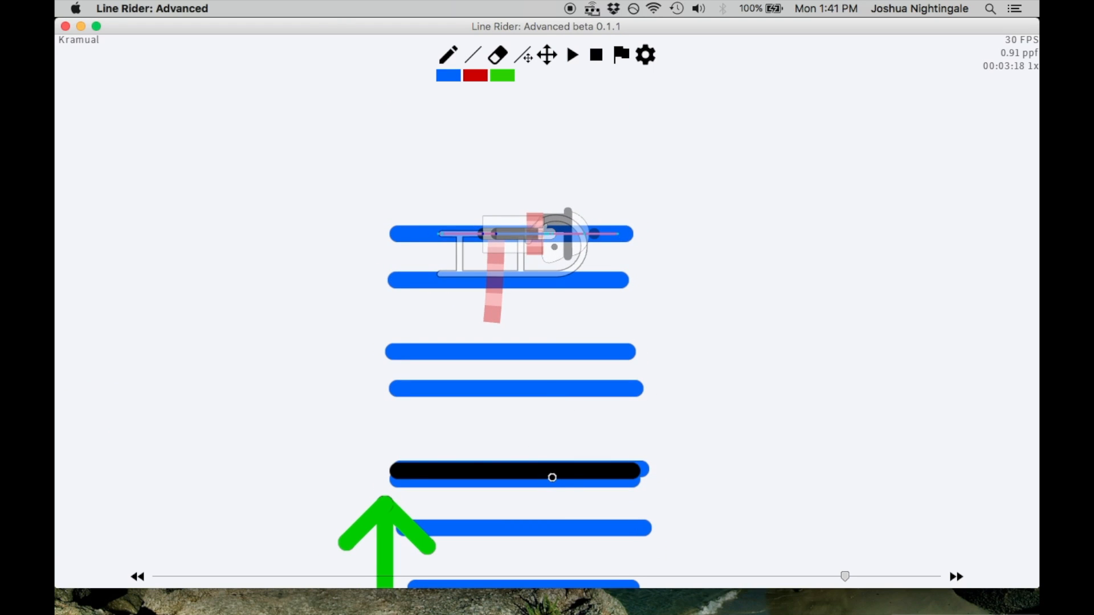
pyautogui.click(553, 478)
# Recheck the neighbouring frames and erase the topmost remaining black line, just below the green arrowhead
pyautogui.scroll(-3, 604, 502)
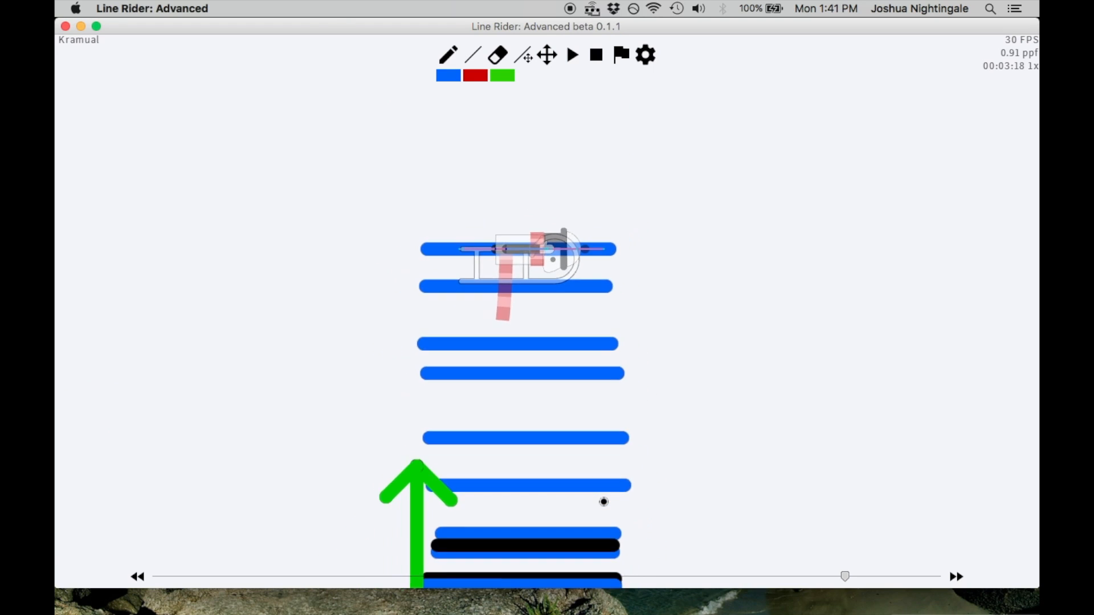
pyautogui.press('Left')
pyautogui.press('Left')
pyautogui.press('Right')
pyautogui.press('Right')
pyautogui.scroll(-4, 557, 288)
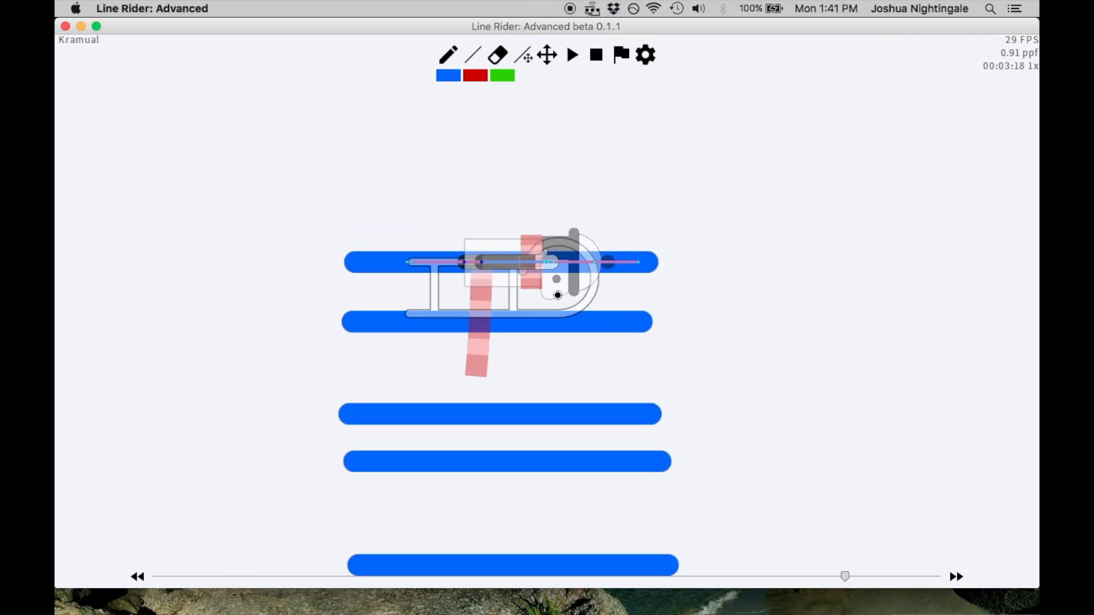
pyautogui.scroll(-3, 561, 382)
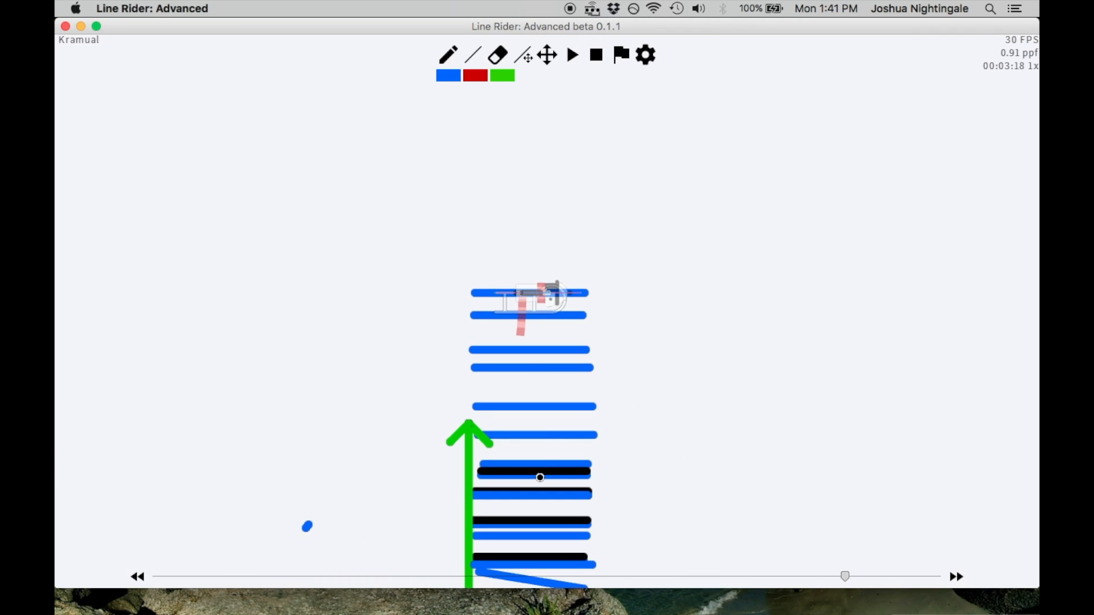
pyautogui.scroll(6, 540, 477)
pyautogui.click(547, 55)
pyautogui.moveTo(593, 548); pyautogui.dragTo(580, 266)
pyautogui.press('e')
pyautogui.click(574, 409)
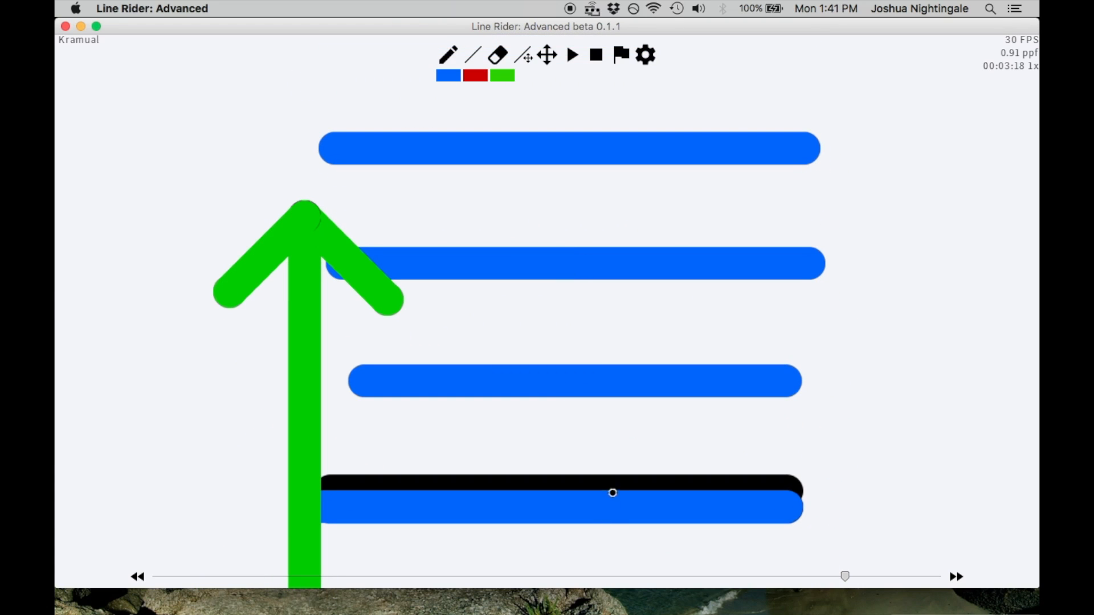
# Erase the remaining black lines beside the green shaft, down to the one just above the slanted blue line
pyautogui.click(613, 490)
pyautogui.scroll(-5, 612, 488)
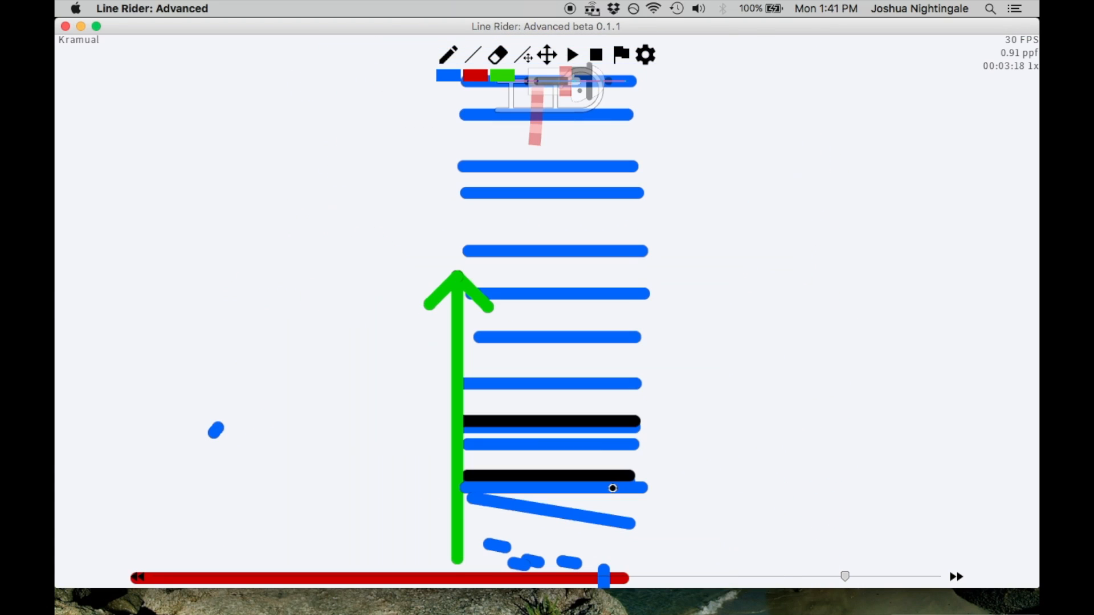
pyautogui.click(593, 422)
pyautogui.click(596, 477)
# Move back and forth through the frames around 00:03:18 to examine how the rider travels up the line stack
pyautogui.scroll(-3, 648, 275)
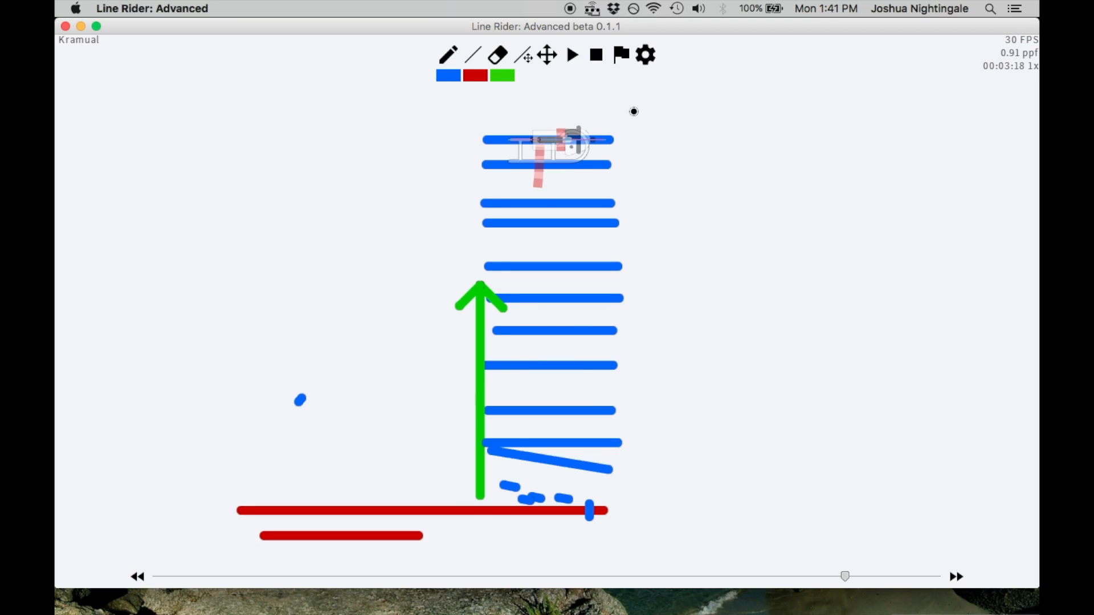
pyautogui.press('Left')
pyautogui.press('Left')
pyautogui.press('Right')
pyautogui.press('Left')
pyautogui.press('Left')
pyautogui.press('Right')
pyautogui.press('Right')
pyautogui.press('Right')
pyautogui.press('Right')
pyautogui.press('Left')
pyautogui.press('Left')
pyautogui.press('Right')
pyautogui.press('Right')
pyautogui.press('Right')
pyautogui.press('Right')
pyautogui.press('Left')
pyautogui.press('Left')
pyautogui.press('Left')
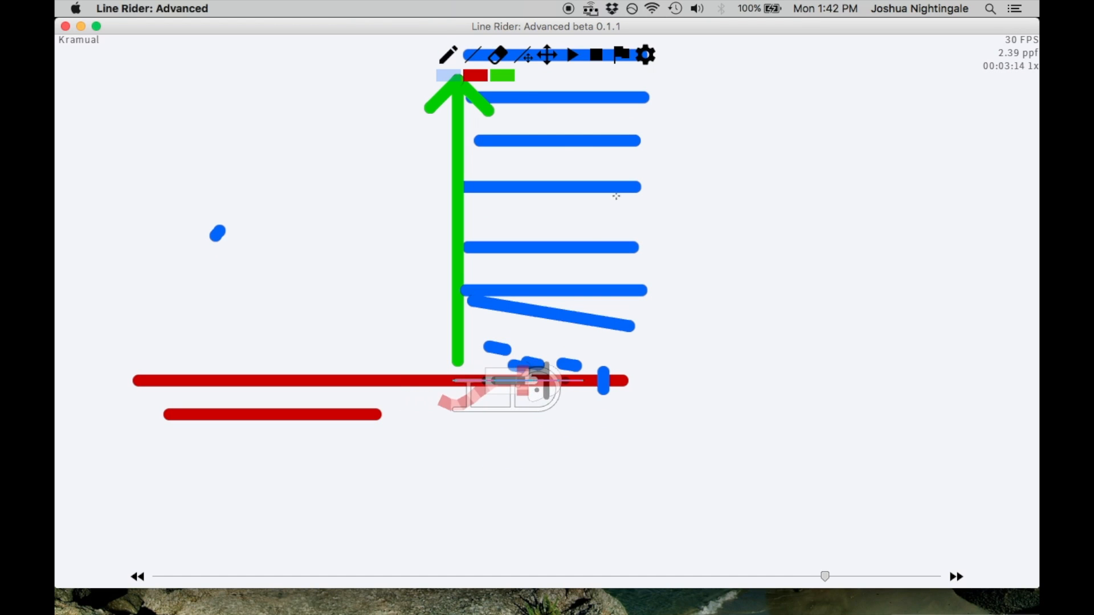
# Step through the physics iterations of frame 00:03:18 to examine how the rider reaches the top pair of lines
pyautogui.scroll(5, 547, 220)
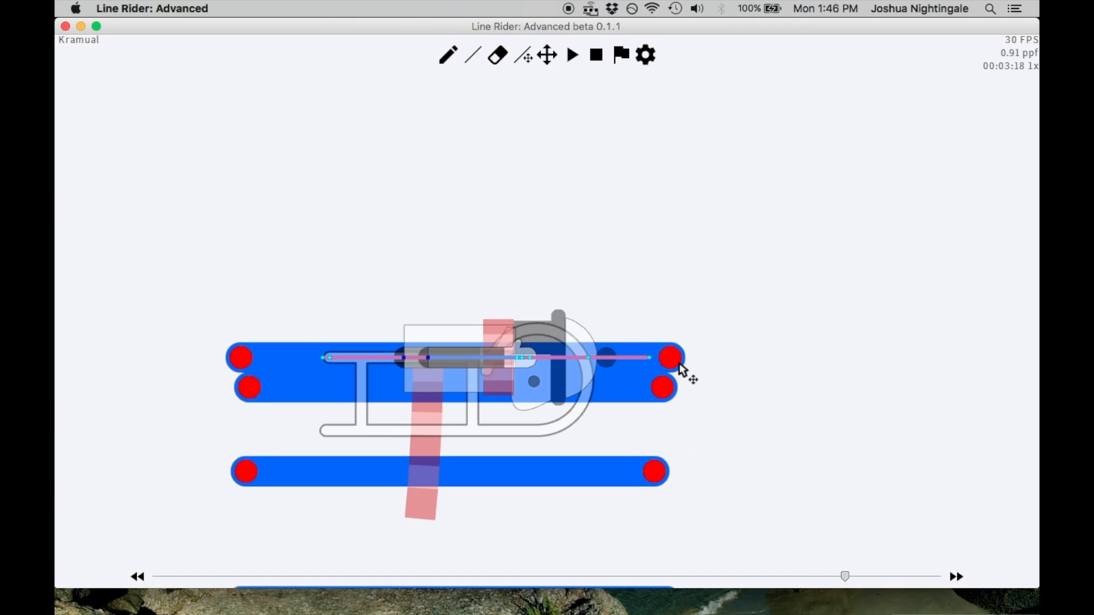
pyautogui.click(682, 370)
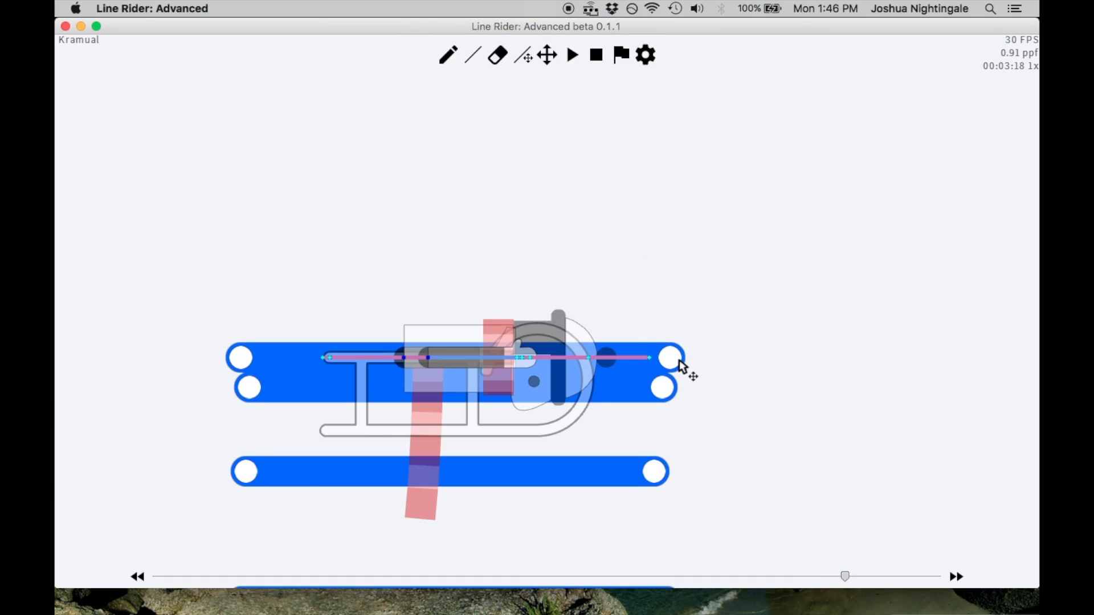
pyautogui.scroll(-2, 687, 228)
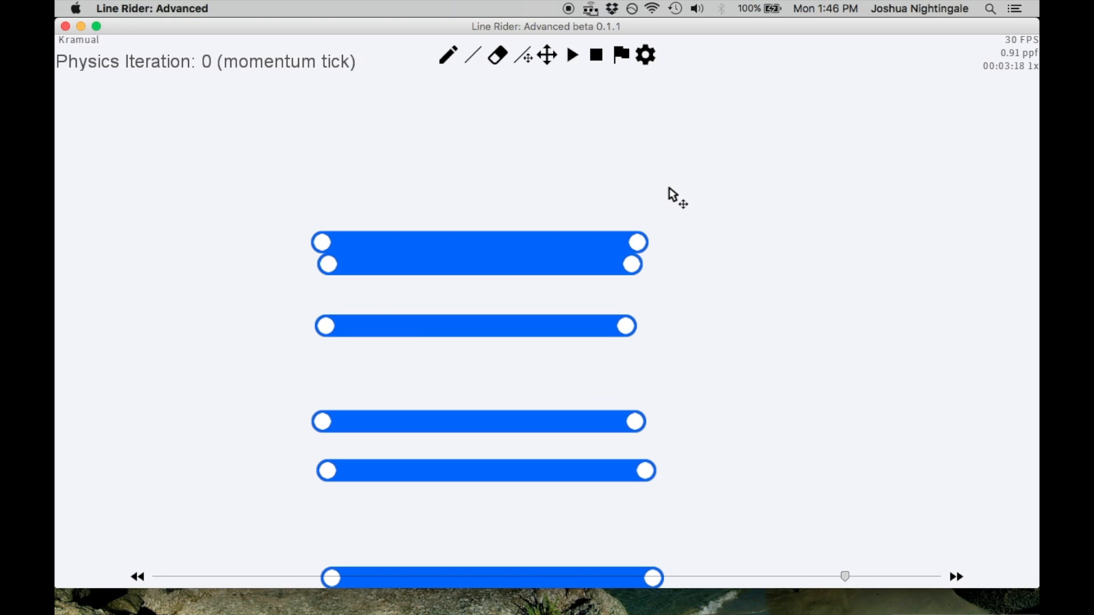
pyautogui.hotkey('alt', 'Right')
pyautogui.hotkey('alt', 'Right')
pyautogui.hotkey('alt', 'Right')
pyautogui.hotkey('alt', 'Right')
pyautogui.hotkey('alt', 'Right')
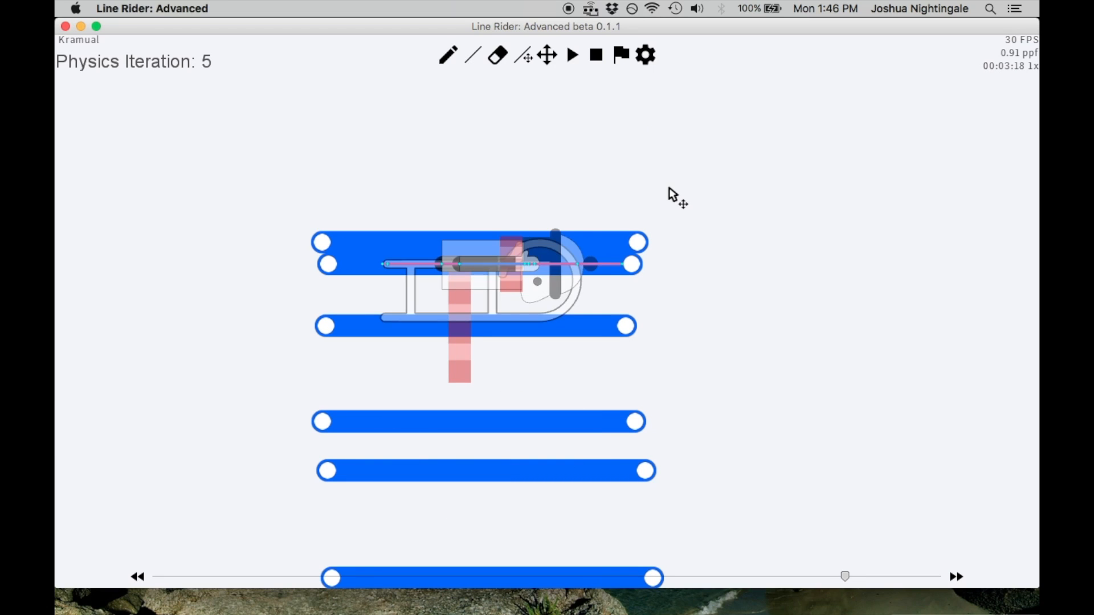
pyautogui.hotkey('alt', 'Right')
# Draw a long horizontal blue line above the stack's top pair and erase the upper line of that pair
pyautogui.click(546, 59)
pyautogui.moveTo(541, 98); pyautogui.dragTo(546, 135)
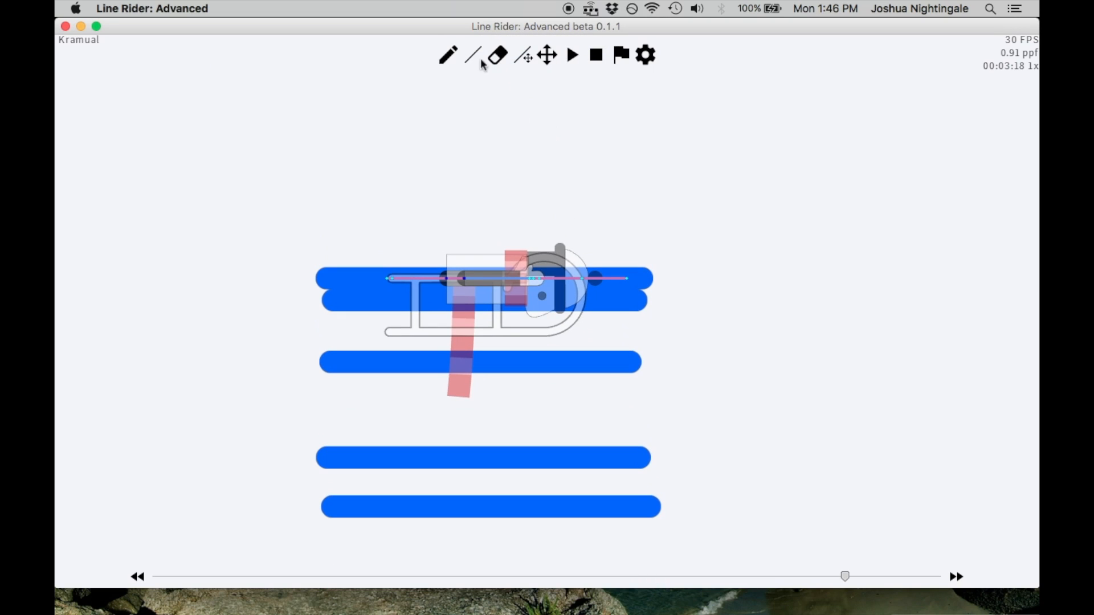
pyautogui.click(473, 55)
pyautogui.moveTo(323, 213); pyautogui.dragTo(649, 215)
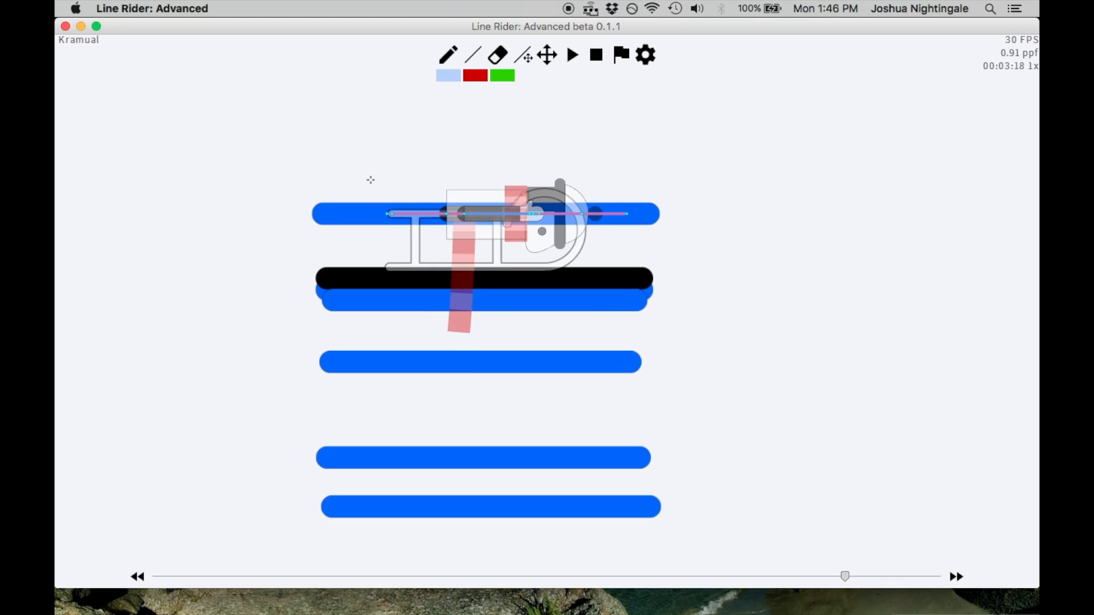
pyautogui.click(513, 280)
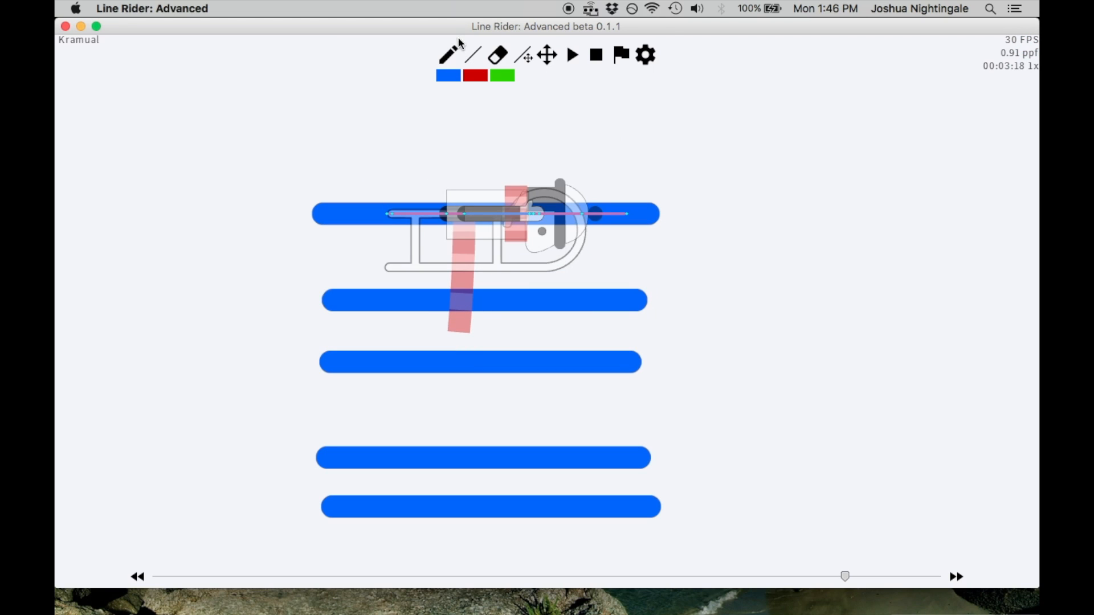
# Try to add another long horizontal blue line above the topmost line and lower it close to that line
pyautogui.scroll(-3, 710, 282)
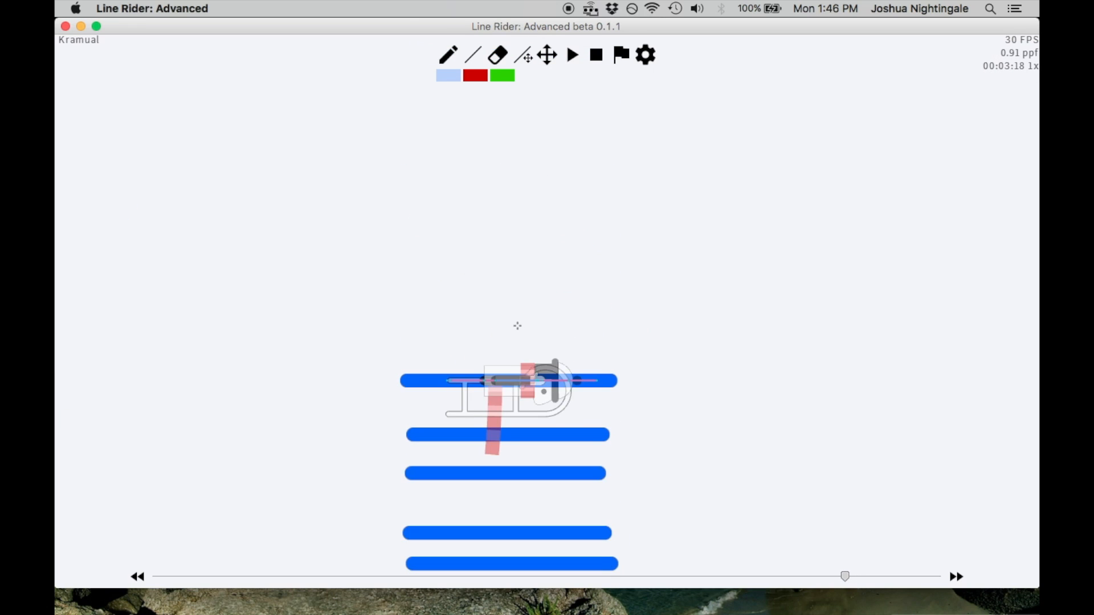
pyautogui.moveTo(332, 362); pyautogui.dragTo(649, 361)
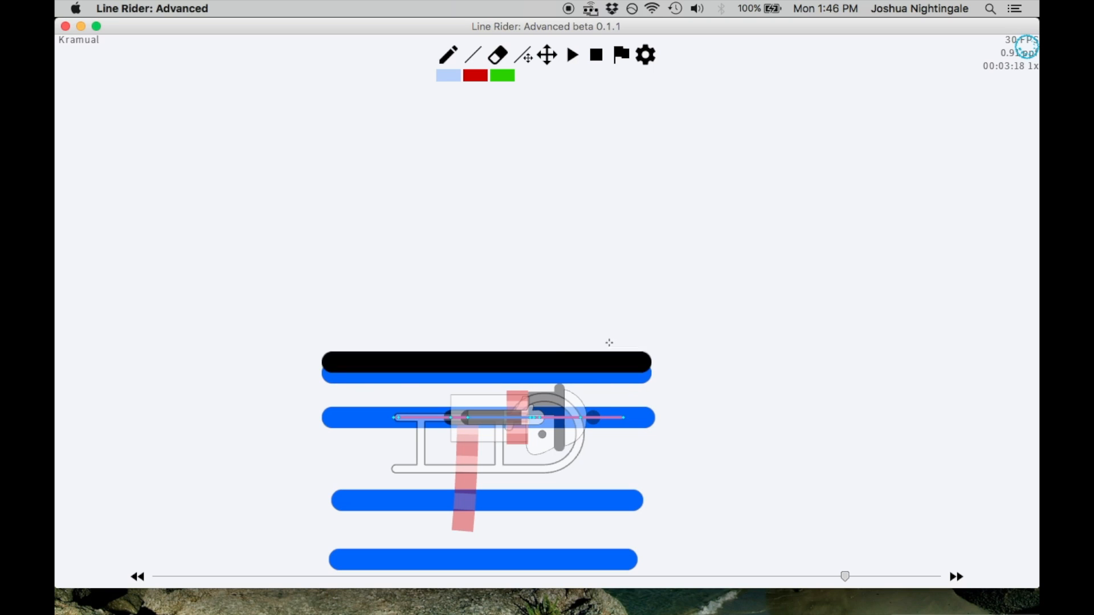
pyautogui.moveTo(334, 308)
pyautogui.mouseDown()
pyautogui.moveTo(645, 313)
pyautogui.moveTo(633, 311)
pyautogui.moveTo(647, 436)
pyautogui.mouseUp()
pyautogui.click(523, 55)
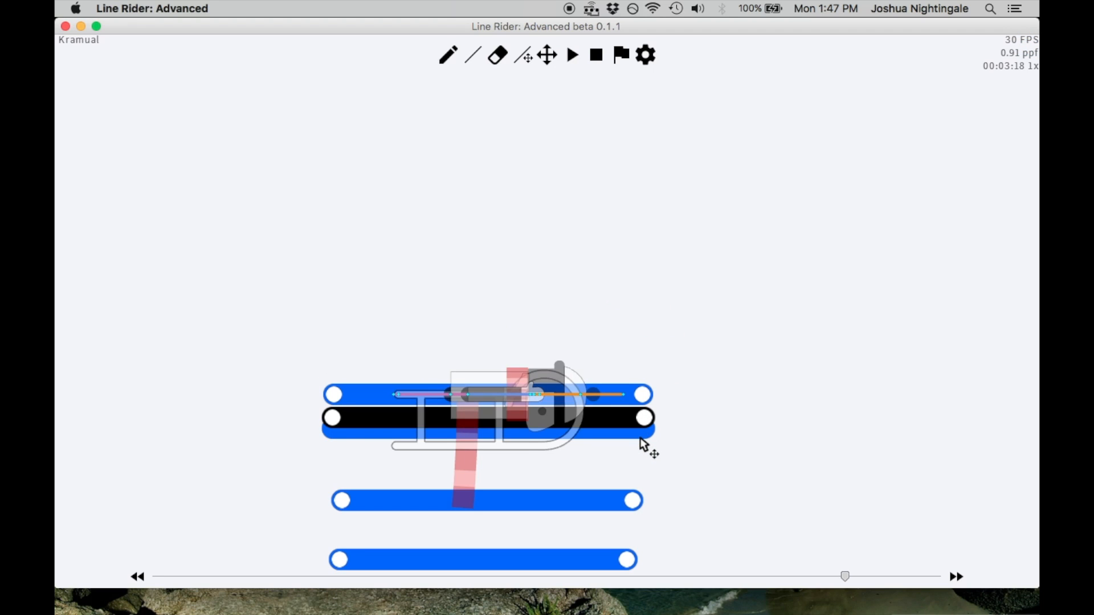
# Step the rider back from frame 00:03:18 to 00:00:20, viewing the complete line stack
pyautogui.press('Left')
pyautogui.scroll(-5, 612, 334)
pyautogui.press('Left')
pyautogui.press('Left')
pyautogui.press('Left')
pyautogui.press('Left')
pyautogui.press('Left')
pyautogui.press('Left')
pyautogui.press('Left')
pyautogui.press('Left')
pyautogui.press('Left')
pyautogui.press('Left')
pyautogui.press('Left')
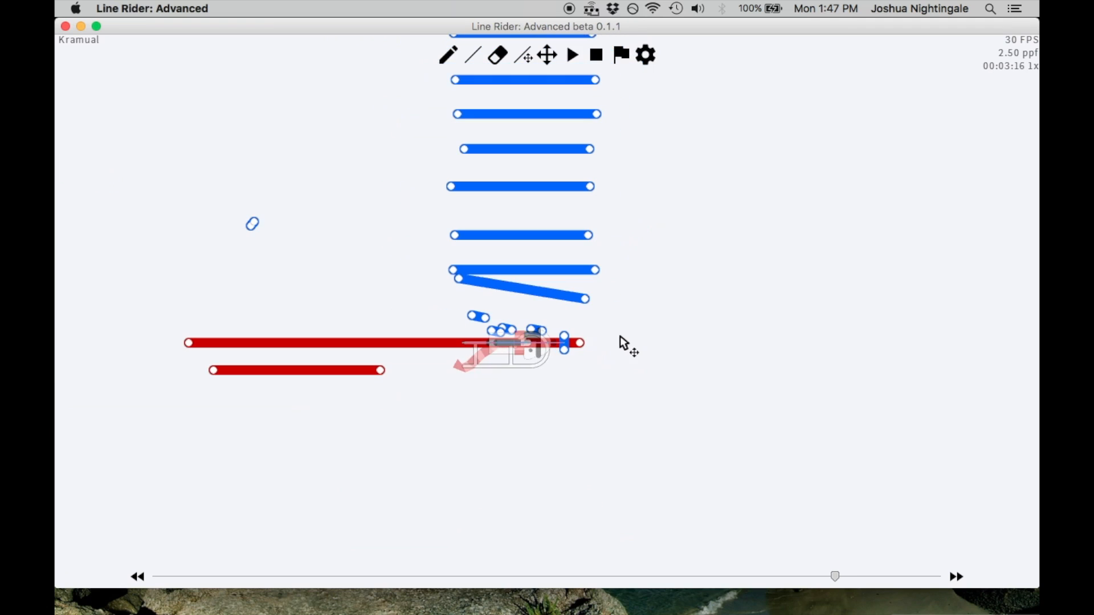
pyautogui.scroll(-8, 581, 234)
pyautogui.press('Left')
pyautogui.press('Left')
pyautogui.press('Left')
pyautogui.press('Left')
pyautogui.press('Left')
pyautogui.press('Left')
pyautogui.press('Left')
pyautogui.press('Left')
pyautogui.press('Left')
pyautogui.press('Left')
pyautogui.press('Left')
pyautogui.press('Left')
pyautogui.press('Left')
pyautogui.press('Left')
pyautogui.press('Left')
pyautogui.press('Left')
pyautogui.press('Left')
pyautogui.press('Left')
pyautogui.press('Left')
pyautogui.press('Left')
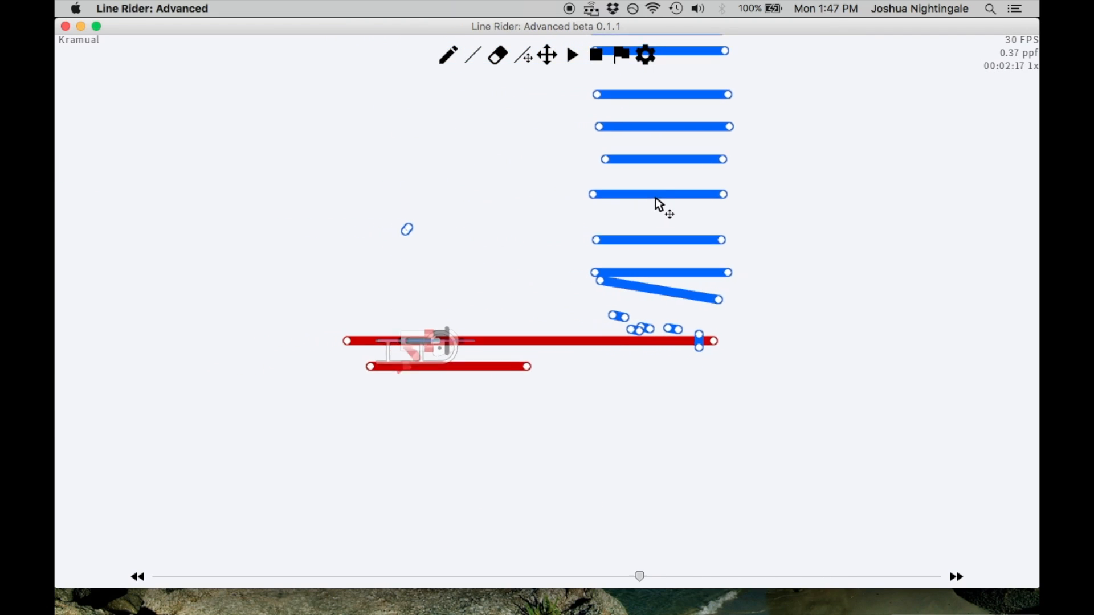
pyautogui.scroll(-3, 672, 194)
pyautogui.press('Left')
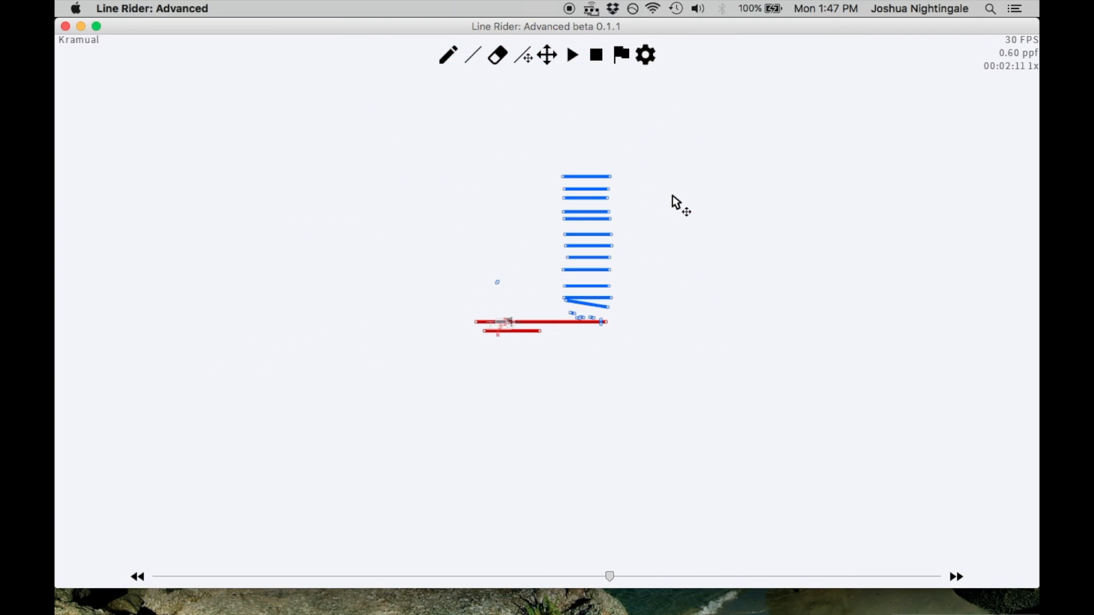
pyautogui.press('Left')
pyautogui.press('Left')
pyautogui.press('Left')
pyautogui.press('Left')
pyautogui.press('Left')
pyautogui.press('Left')
pyautogui.press('Left')
pyautogui.press('Left')
pyautogui.press('Left')
pyautogui.press('Left')
pyautogui.press('Left')
pyautogui.press('Left')
pyautogui.press('Left')
pyautogui.press('Left')
pyautogui.press('Left')
pyautogui.press('Left')
pyautogui.press('Left')
pyautogui.press('Left')
pyautogui.press('Left')
pyautogui.press('Left')
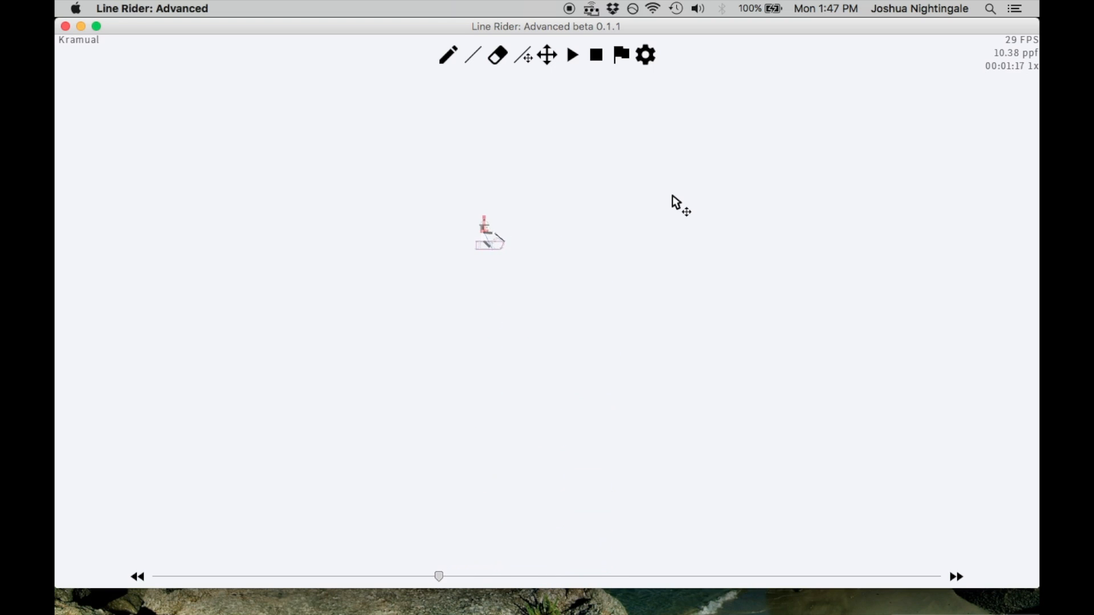
pyautogui.press('Left')
pyautogui.press('Left')
pyautogui.press('Left')
pyautogui.press('Left')
pyautogui.press('Left')
pyautogui.press('Left')
pyautogui.press('Left')
pyautogui.press('Left')
pyautogui.press('Left')
pyautogui.press('Left')
pyautogui.press('Left')
pyautogui.press('Left')
pyautogui.press('Left')
pyautogui.press('Left')
pyautogui.press('Left')
pyautogui.press('Left')
pyautogui.press('Left')
pyautogui.press('Left')
pyautogui.press('Left')
pyautogui.press('Left')
# Turn off Contact Lines and Hit Test in the preferences and close them
pyautogui.click(645, 55)
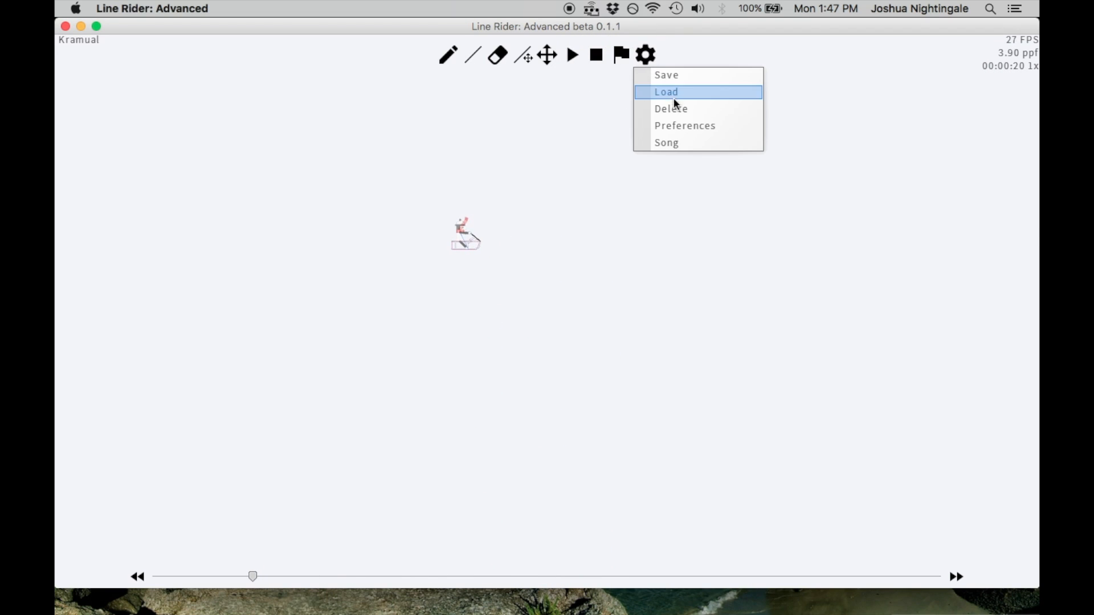
pyautogui.click(676, 126)
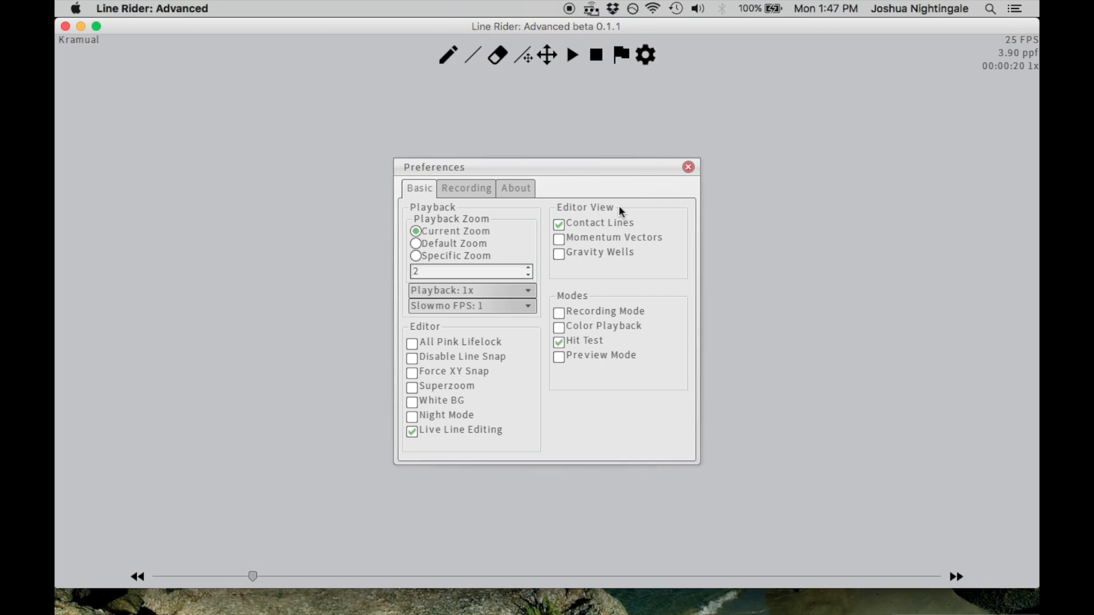
pyautogui.click(688, 167)
# Play the track past the line stack, pause it, and scrub back to frame 00:02:27
pyautogui.press('y')
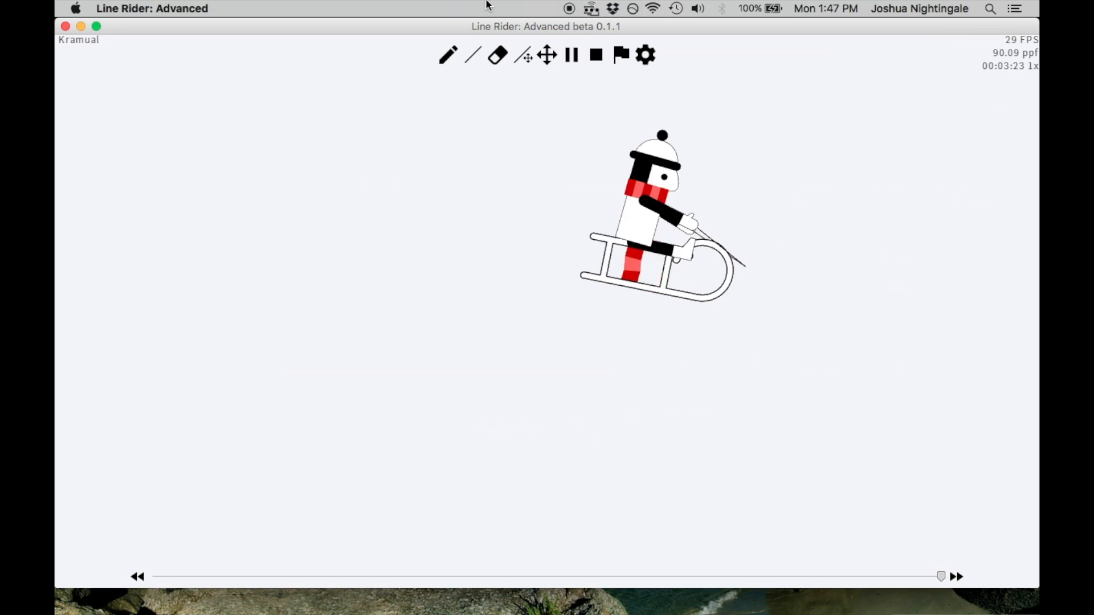
pyautogui.press('space')
pyautogui.press('Left')
pyautogui.scroll(-10, 518, 97)
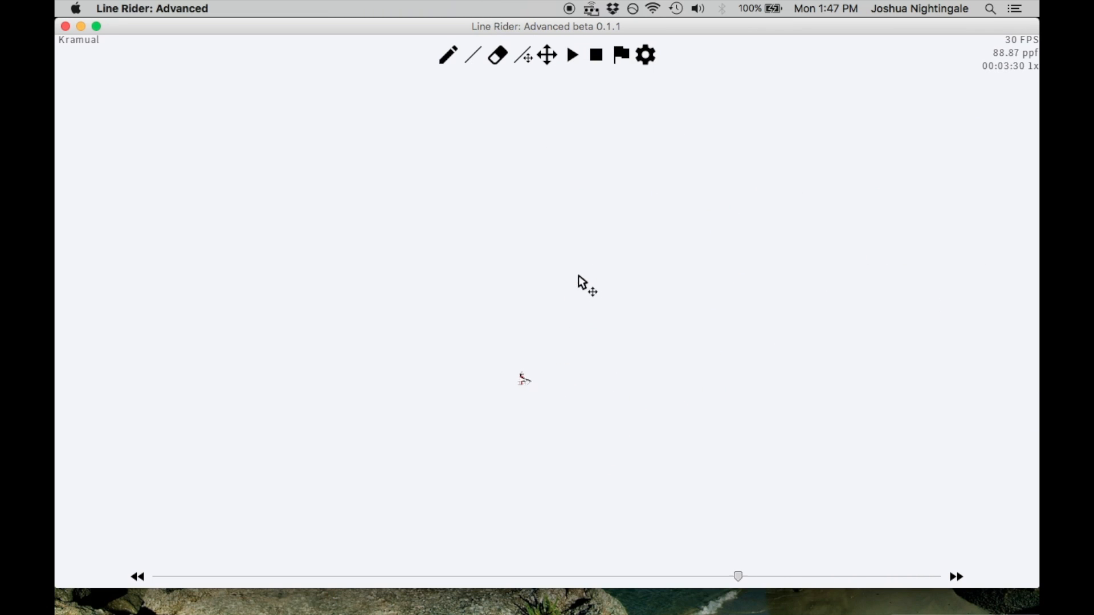
pyautogui.press('Left')
pyautogui.scroll(-10, 573, 277)
pyautogui.scroll(5, 589, 386)
pyautogui.moveTo(591, 575); pyautogui.dragTo(529, 574)
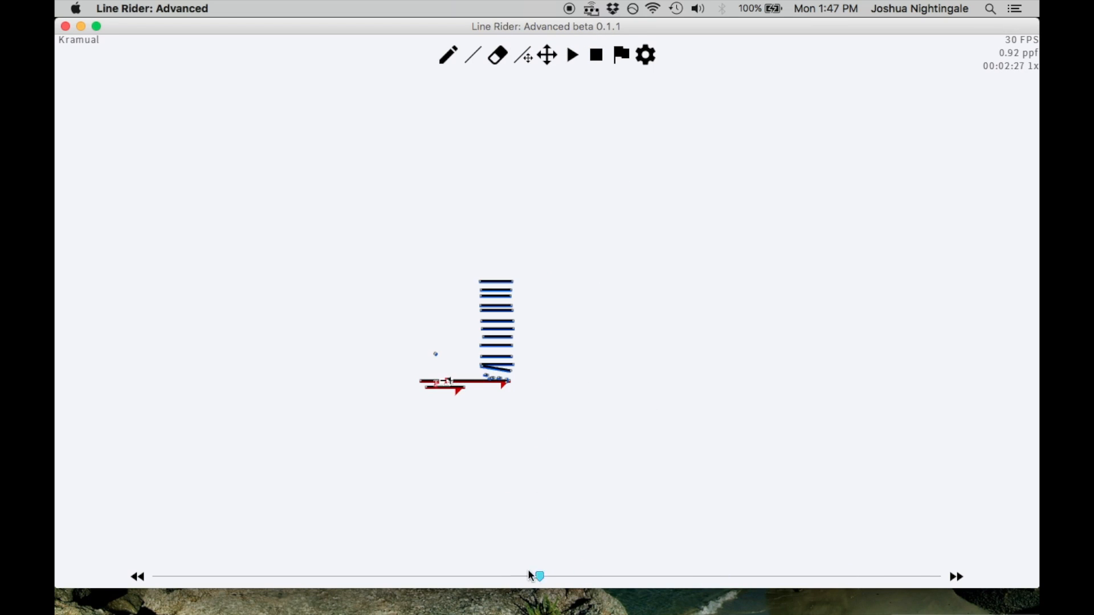
# Step forward from frame 00:02:27 to 00:03:18 to follow the flattened rider to the top of the stack
pyautogui.scroll(10, 532, 421)
pyautogui.press('Right')
pyautogui.press('Right')
pyautogui.press('Right')
pyautogui.press('Right')
pyautogui.press('Right')
pyautogui.press('Right')
pyautogui.press('Right')
pyautogui.press('Right')
pyautogui.press('Right')
pyautogui.press('Right')
pyautogui.press('Right')
pyautogui.press('Right')
pyautogui.press('Right')
pyautogui.press('Right')
pyautogui.press('Right')
pyautogui.press('Right')
pyautogui.press('Right')
pyautogui.scroll(-3, 605, 201)
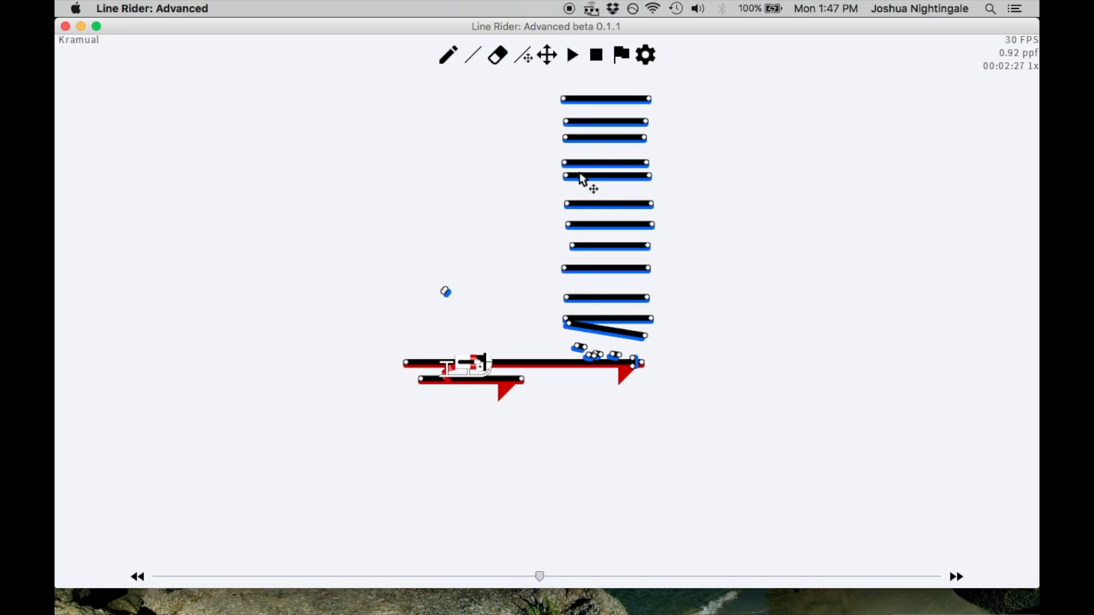
pyautogui.press('Right')
pyautogui.press('Right')
pyautogui.press('Right')
pyautogui.press('Right')
pyautogui.press('Right')
pyautogui.press('Right')
pyautogui.press('Right')
pyautogui.press('Right')
pyautogui.press('Right')
pyautogui.press('Right')
pyautogui.press('Right')
pyautogui.press('Right')
pyautogui.press('Right')
pyautogui.press('Right')
pyautogui.press('Right')
pyautogui.press('Right')
pyautogui.press('Right')
pyautogui.press('Right')
pyautogui.press('Right')
pyautogui.press('Right')
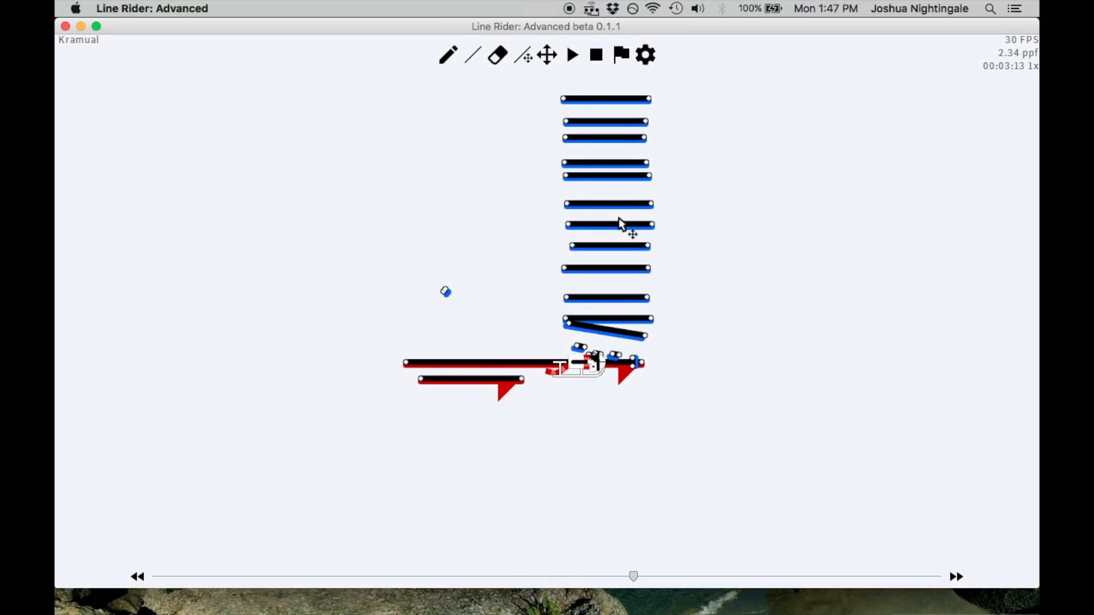
pyautogui.scroll(2, 638, 222)
pyautogui.press('Right')
pyautogui.press('Right')
pyautogui.press('Right')
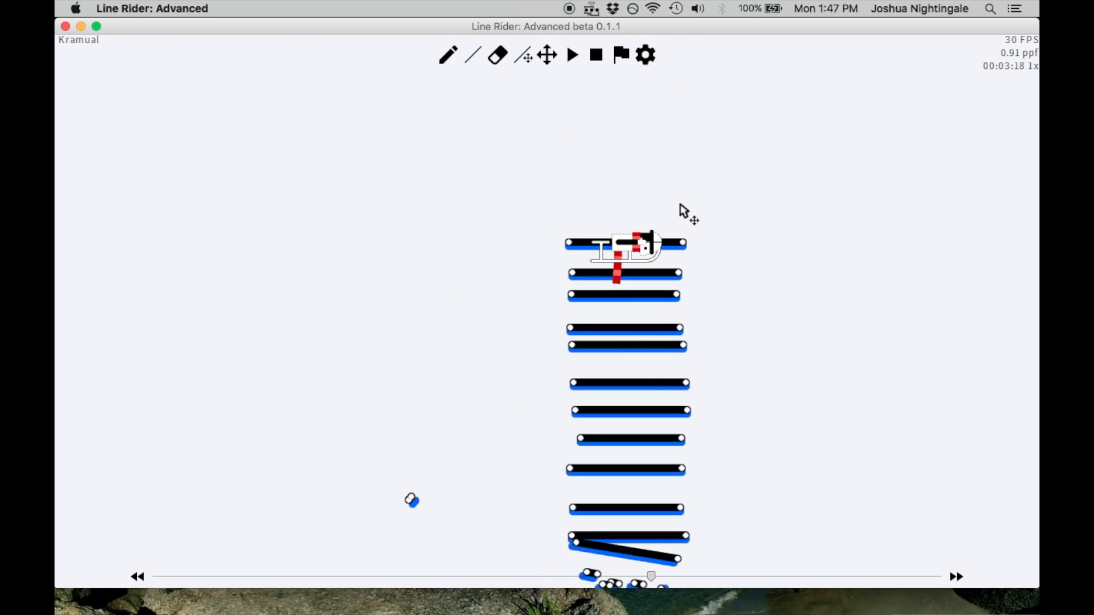
# Compare frame 00:03:18 with the frames before and after it to examine the rider's launch from the topmost line
pyautogui.press('Right')
pyautogui.press('Left')
pyautogui.press('Left')
pyautogui.press('Right')
pyautogui.press('Right')
pyautogui.press('Left')
pyautogui.press('Right')
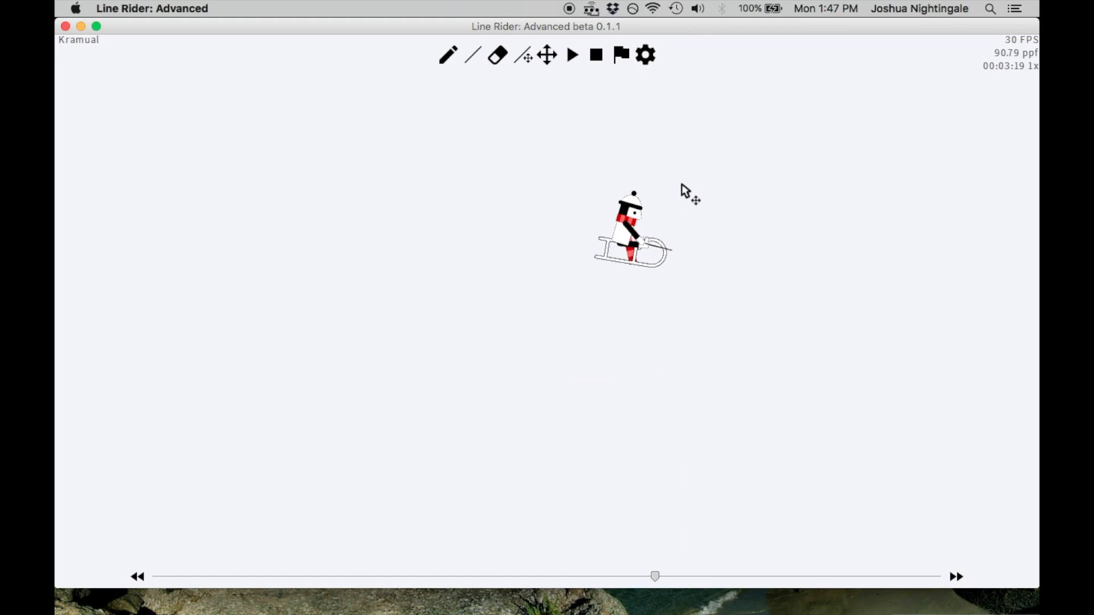
pyautogui.press('Left')
pyautogui.press('r')
pyautogui.press('Left')
pyautogui.scroll(5, 675, 227)
pyautogui.press('Right')
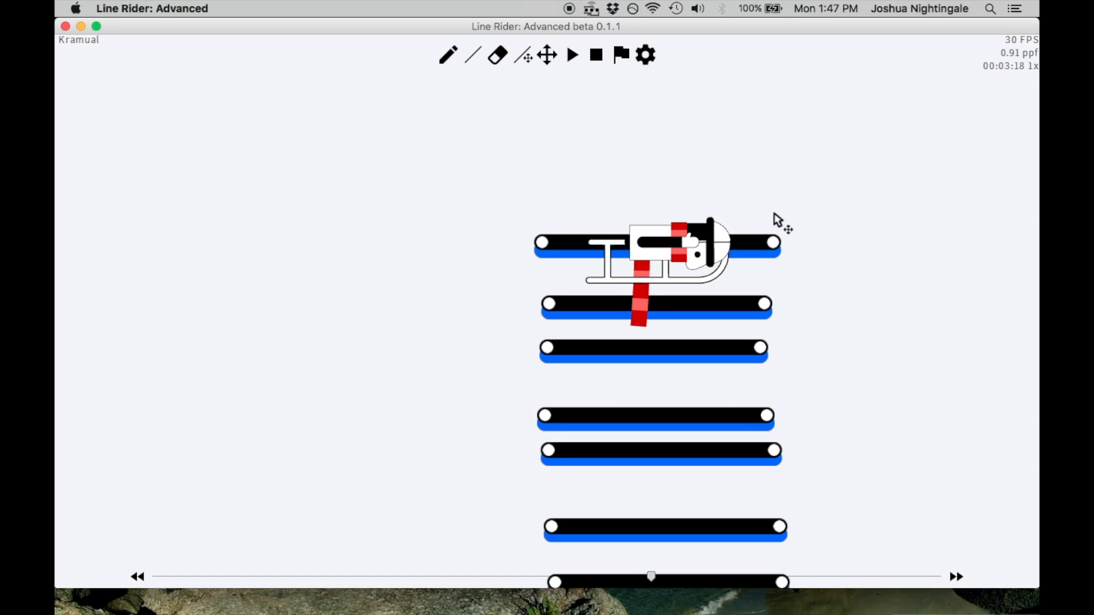
# Enable Contact Lines and Hit Test in the preferences
pyautogui.click(646, 55)
pyautogui.click(685, 126)
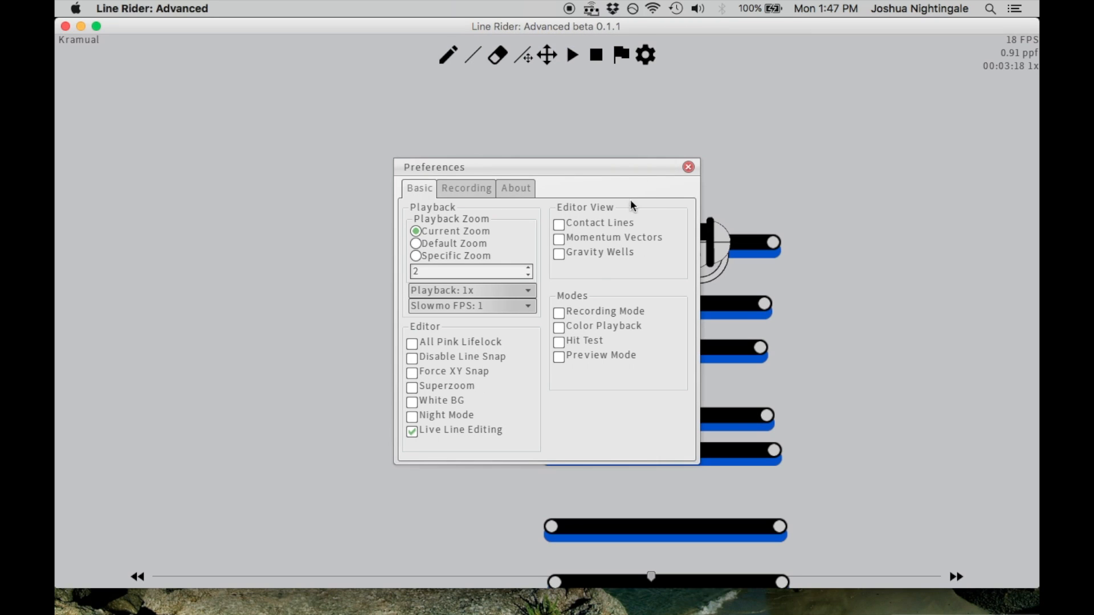
pyautogui.click(604, 223)
pyautogui.click(578, 341)
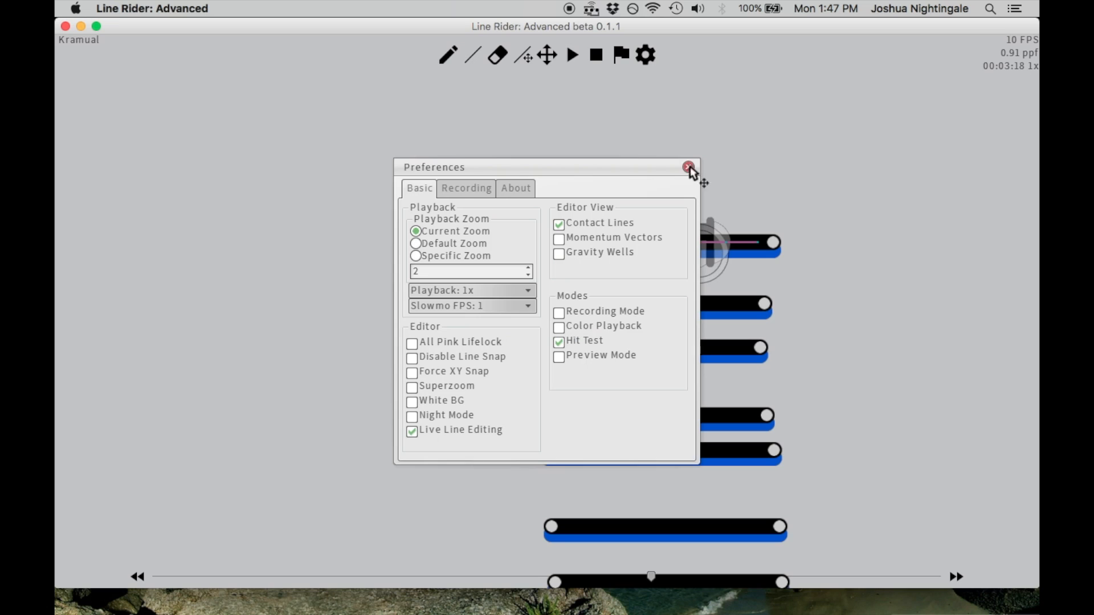
# Toggle Disable Line Snap on and back off in the preferences, leaving the dialog closed
pyautogui.click(689, 168)
pyautogui.click(645, 55)
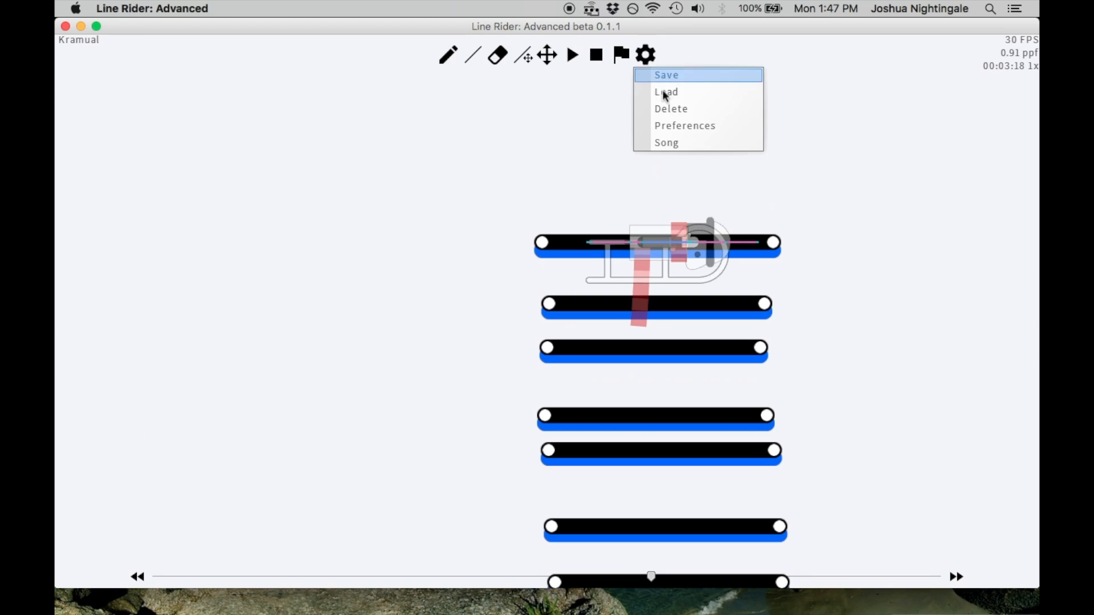
pyautogui.click(683, 124)
pyautogui.click(475, 356)
pyautogui.click(478, 356)
pyautogui.click(688, 167)
# Restart the track playback, pause it past the line stack, and step back to frame 00:03:18
pyautogui.click(594, 56)
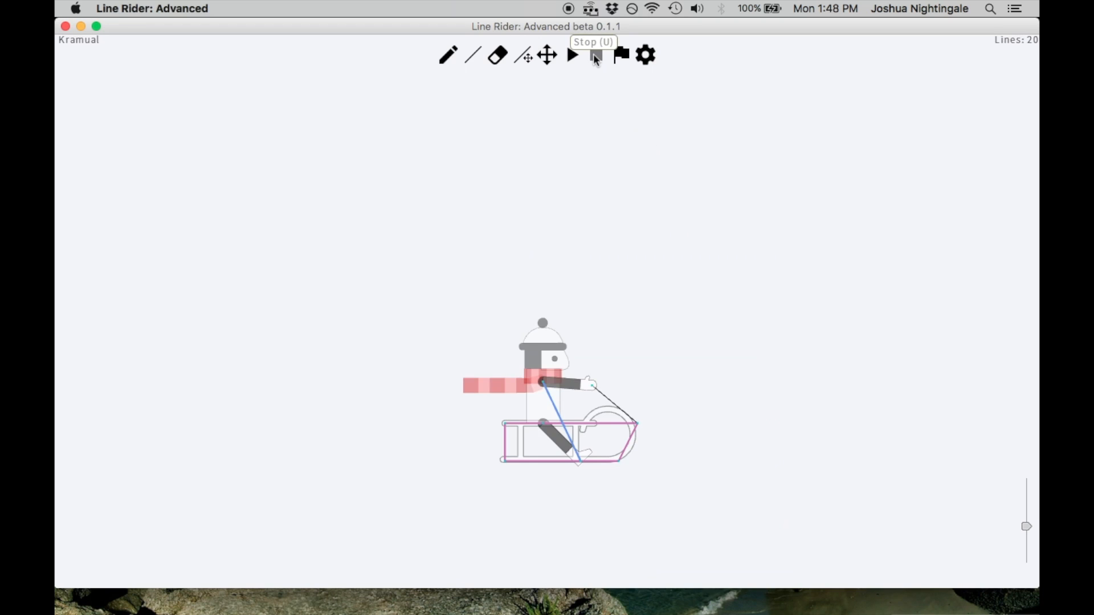
pyautogui.click(571, 54)
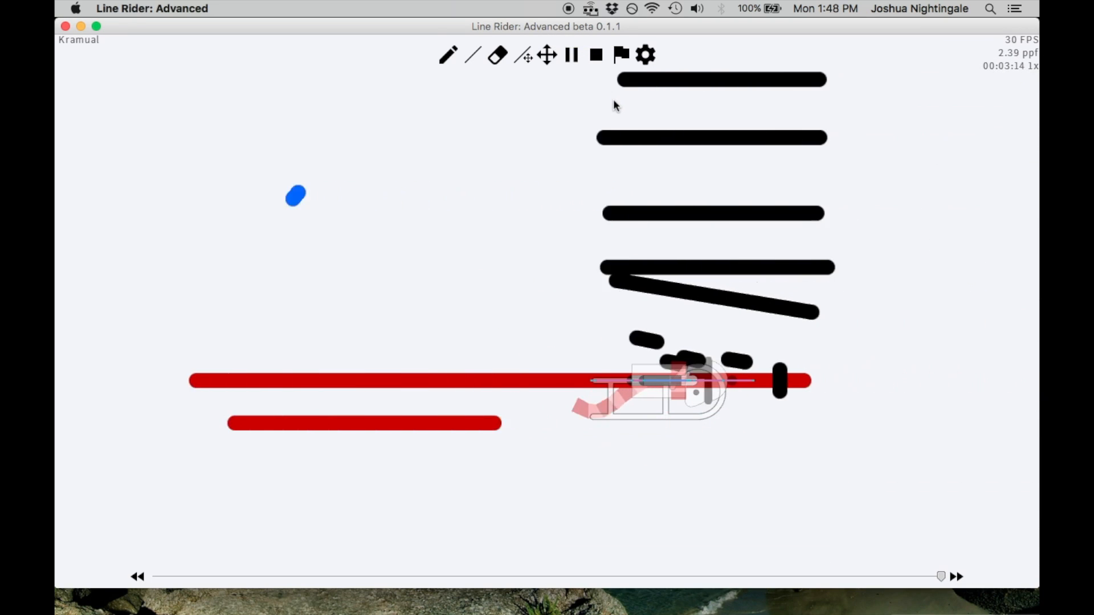
pyautogui.press('space')
pyautogui.press('Left')
pyautogui.press('Left')
pyautogui.press('Left')
pyautogui.press('Left')
pyautogui.press('Right')
pyautogui.press('Right')
pyautogui.press('Left')
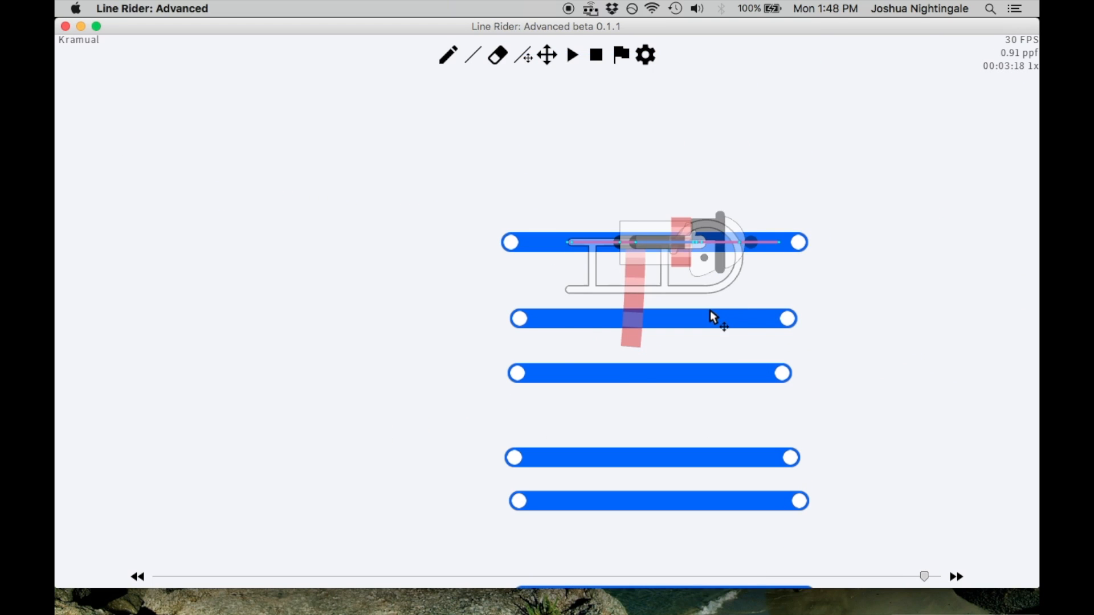
# Replace the topmost stack line with two roughly horizontal lines, and extend the lower one slightly past the rider's front end
pyautogui.press('BackSpace')
pyautogui.click(473, 57)
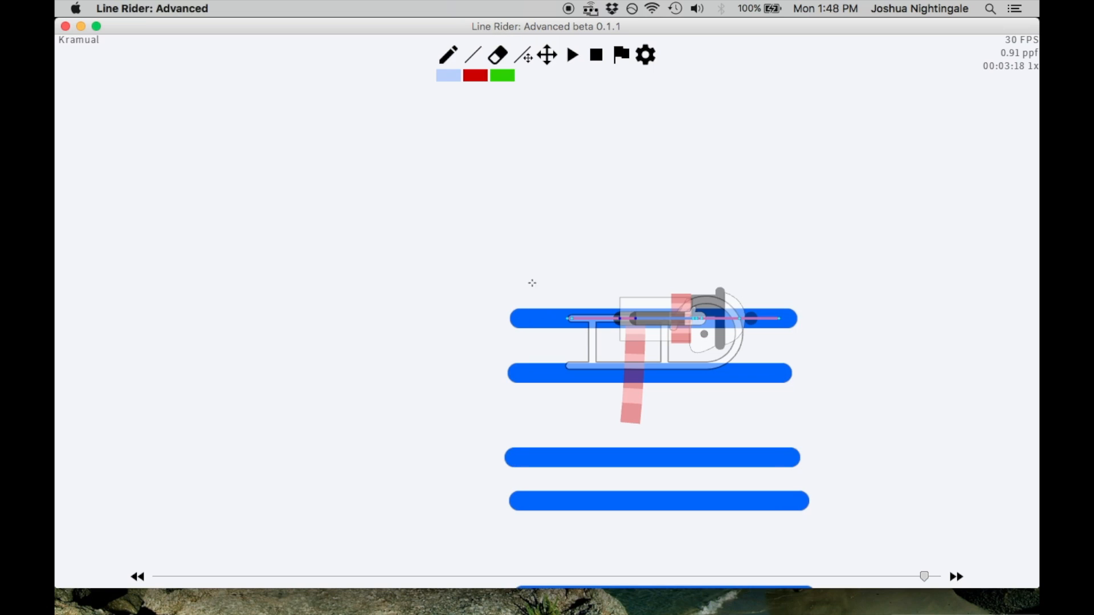
pyautogui.moveTo(515, 255); pyautogui.dragTo(787, 263)
pyautogui.moveTo(514, 206); pyautogui.dragTo(801, 226)
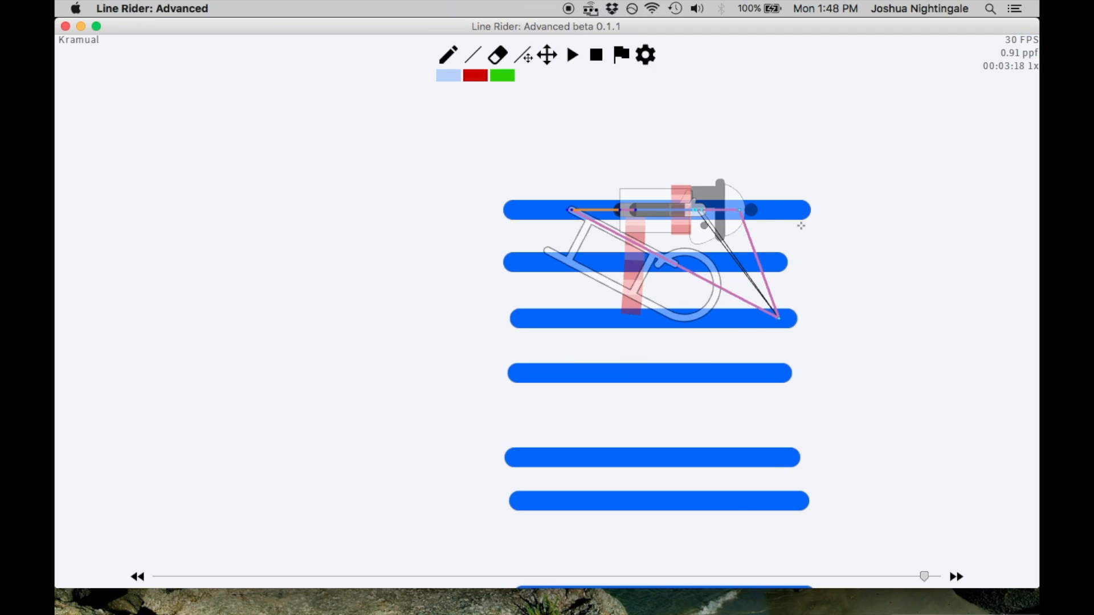
pyautogui.click(523, 55)
pyautogui.moveTo(776, 271); pyautogui.dragTo(820, 272)
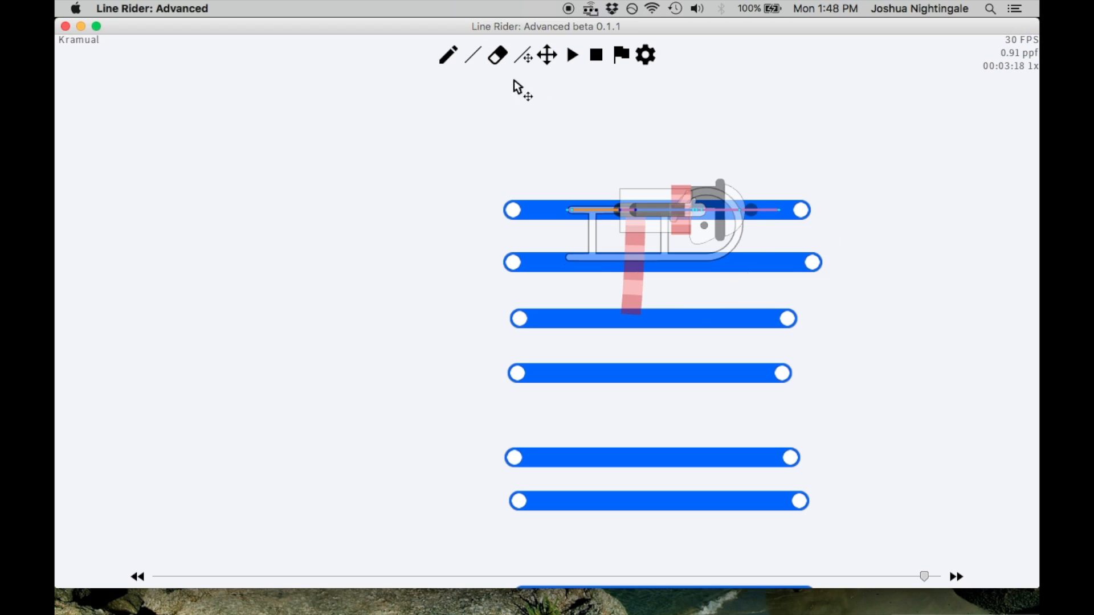
# Draw one more horizontal line above the stack, and remove the two topmost lines
pyautogui.click(472, 55)
pyautogui.moveTo(504, 152); pyautogui.dragTo(797, 152)
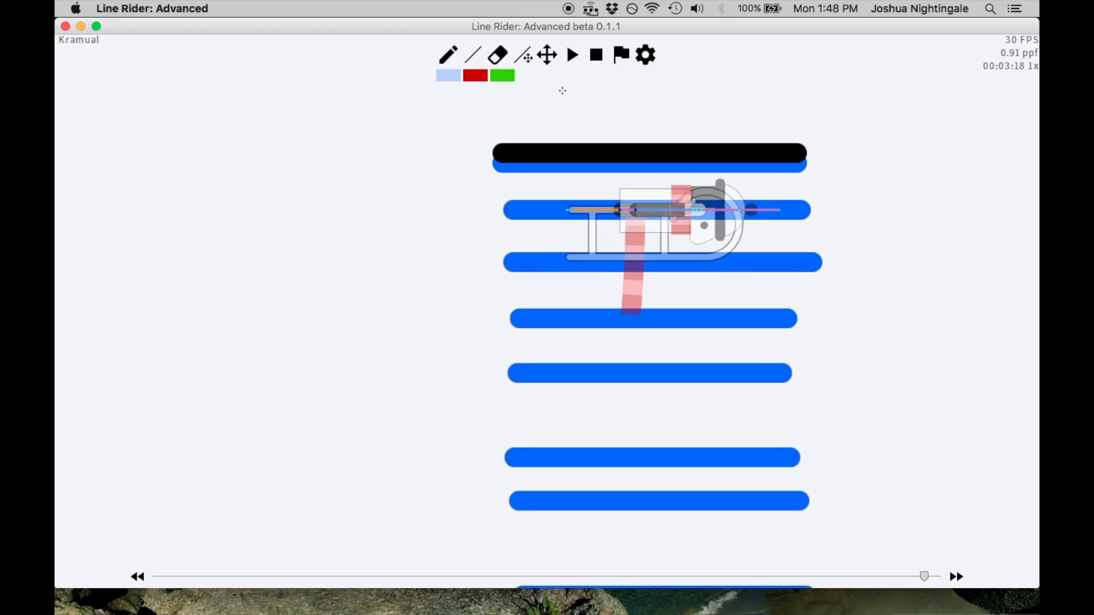
pyautogui.press('BackSpace')
pyautogui.press('BackSpace')
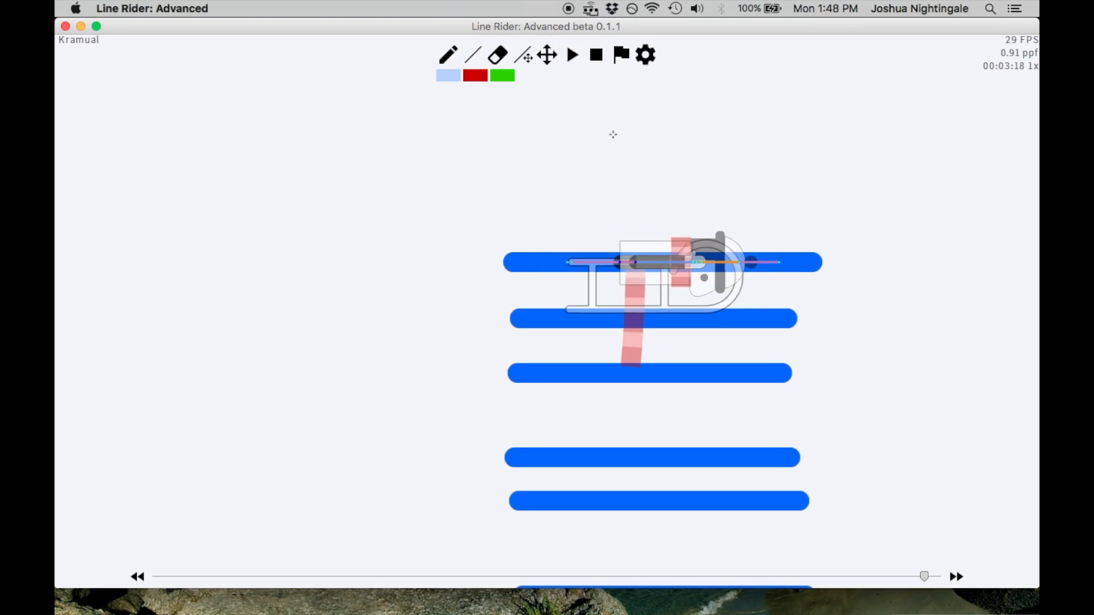
# Move the topmost line slightly down toward the line below it, and check the rider's position at frame 00:03:18
pyautogui.click(532, 57)
pyautogui.moveTo(816, 262)
pyautogui.mouseDown()
pyautogui.moveTo(816, 283)
pyautogui.moveTo(817, 273)
pyautogui.mouseUp()
pyautogui.scroll(3, 709, 253)
pyautogui.press('Left')
pyautogui.press('Right')
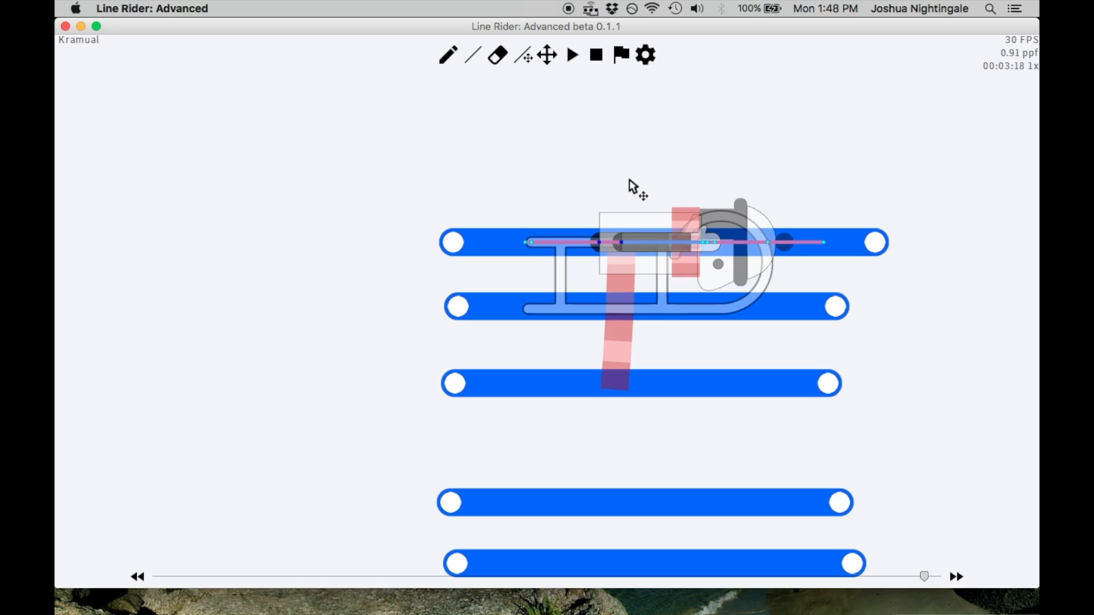
# Try to draw a line beneath the rider at frame 00:03:19
pyautogui.press('Right')
pyautogui.scroll(-2, 598, 199)
pyautogui.click(473, 56)
pyautogui.moveTo(510, 342); pyautogui.dragTo(787, 363)
pyautogui.press('BackSpace')
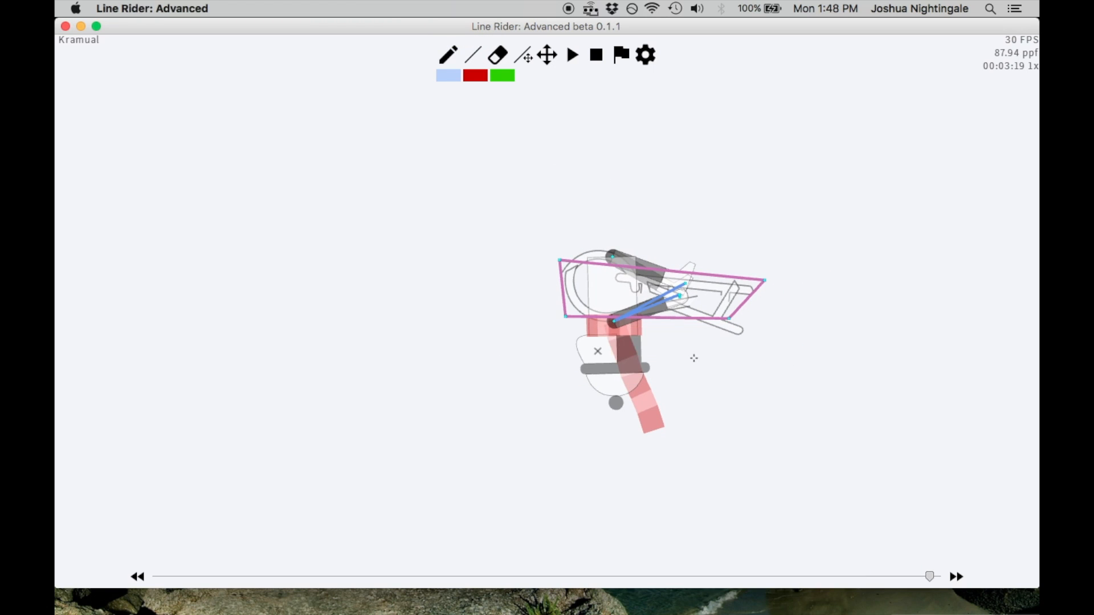
# At frame 00:03:19, draw a horizontal line across the rider well above the stack, and raise it slightly
pyautogui.scroll(-2, 687, 358)
pyautogui.press('Left')
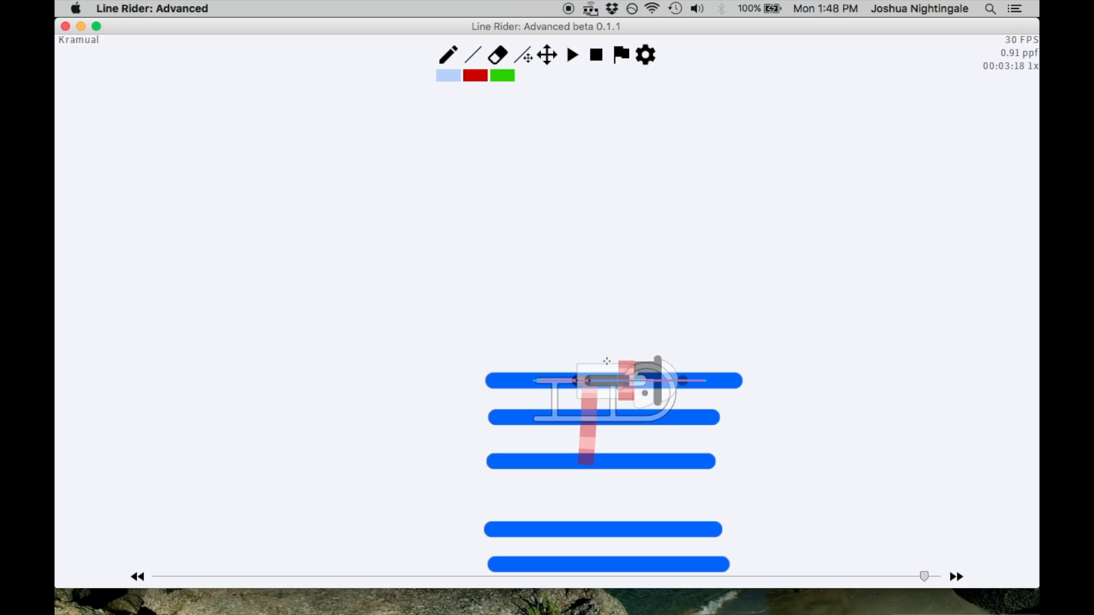
pyautogui.press('Right')
pyautogui.moveTo(766, 306); pyautogui.dragTo(505, 342)
pyautogui.scroll(2, 605, 267)
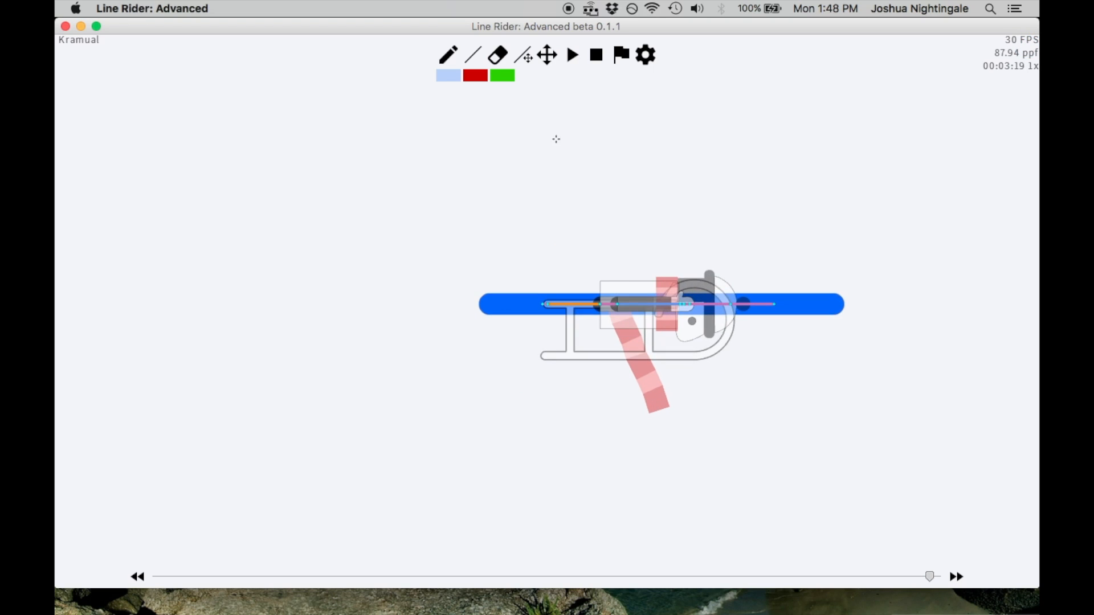
pyautogui.click(523, 54)
pyautogui.moveTo(829, 309)
pyautogui.mouseDown()
pyautogui.moveTo(830, 341)
pyautogui.moveTo(829, 244)
pyautogui.moveTo(838, 294)
pyautogui.mouseUp()
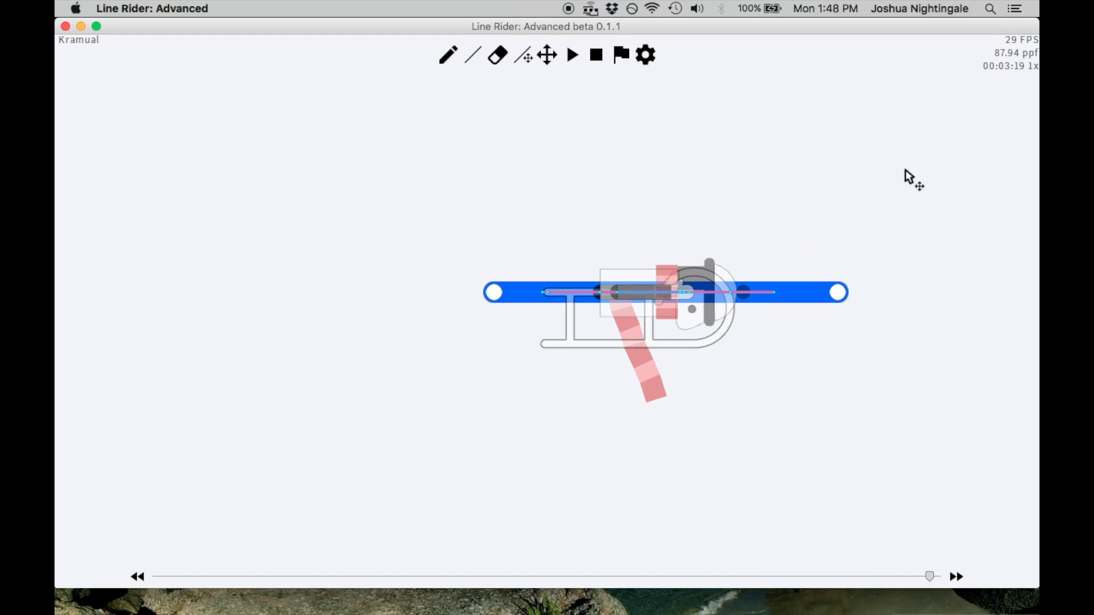
# Compare frames 00:03:18 to 00:03:20 and the frames following them to examine the rider's motion off the newly added upper line
pyautogui.press('Left')
pyautogui.press('Right')
pyautogui.press('Right')
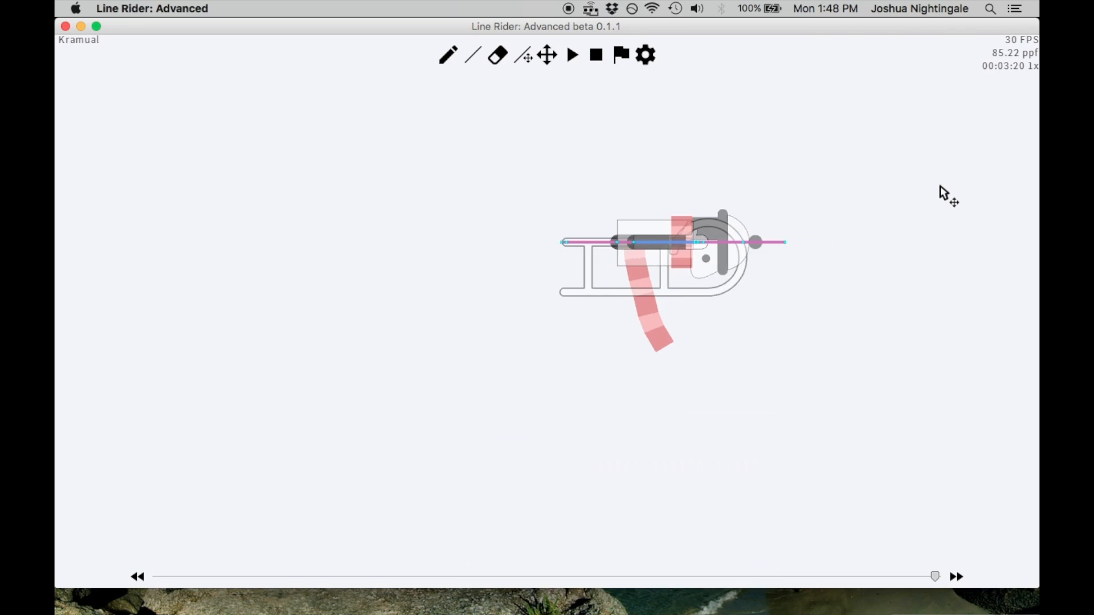
pyautogui.press('Left')
pyautogui.press('Left')
pyautogui.press('Right')
pyautogui.press('Right')
pyautogui.press('Left')
pyautogui.press('Left')
pyautogui.press('Left')
pyautogui.press('Left')
pyautogui.press('Left')
pyautogui.press('Left')
pyautogui.press('Left')
pyautogui.press('Left')
pyautogui.press('Left')
pyautogui.press('Left')
pyautogui.press('Left')
pyautogui.press('Right')
pyautogui.press('Right')
pyautogui.press('Right')
pyautogui.press('Right')
pyautogui.press('Right')
pyautogui.press('Right')
pyautogui.press('Right')
pyautogui.press('Right')
pyautogui.press('Right')
pyautogui.press('Right')
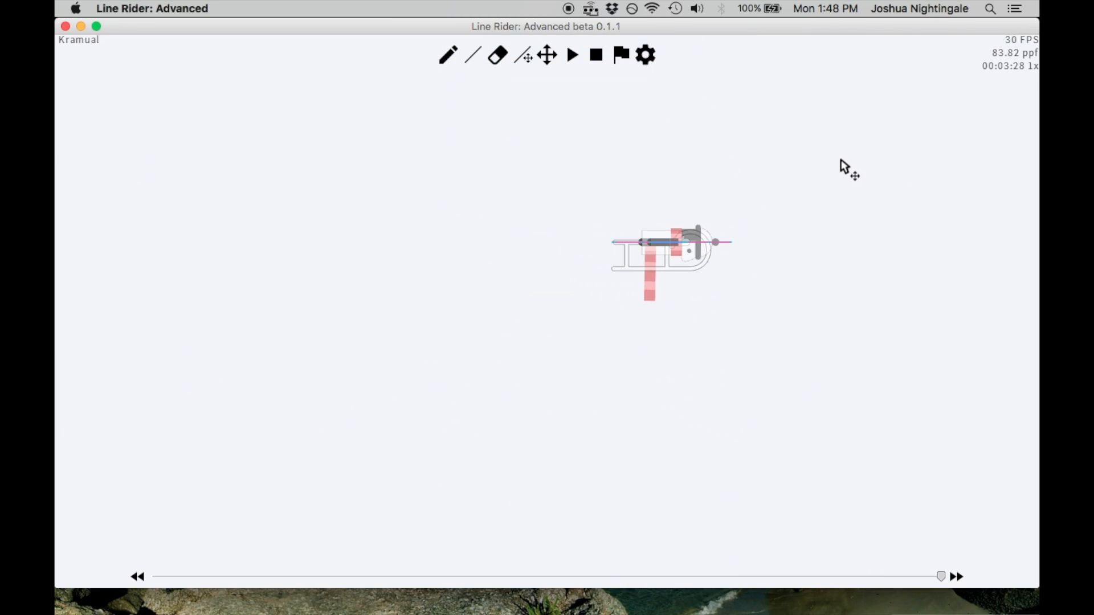
pyautogui.press('Right')
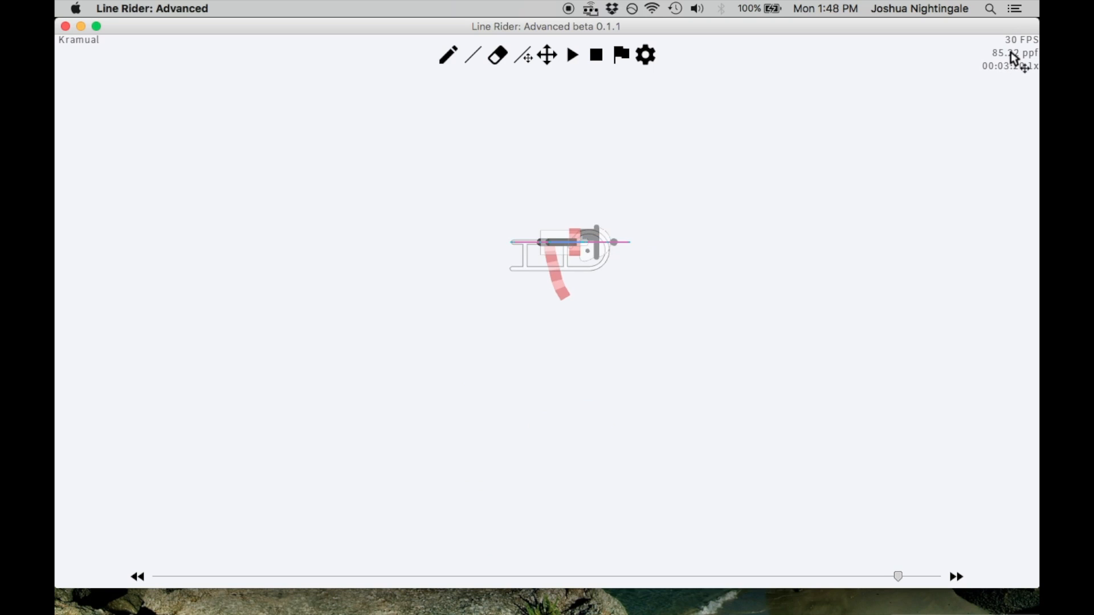
# Step back and forth around frame 00:03:19 to examine the rider's position before and after contact with the upper line
pyautogui.press('Left')
pyautogui.press('Left')
pyautogui.press('Right')
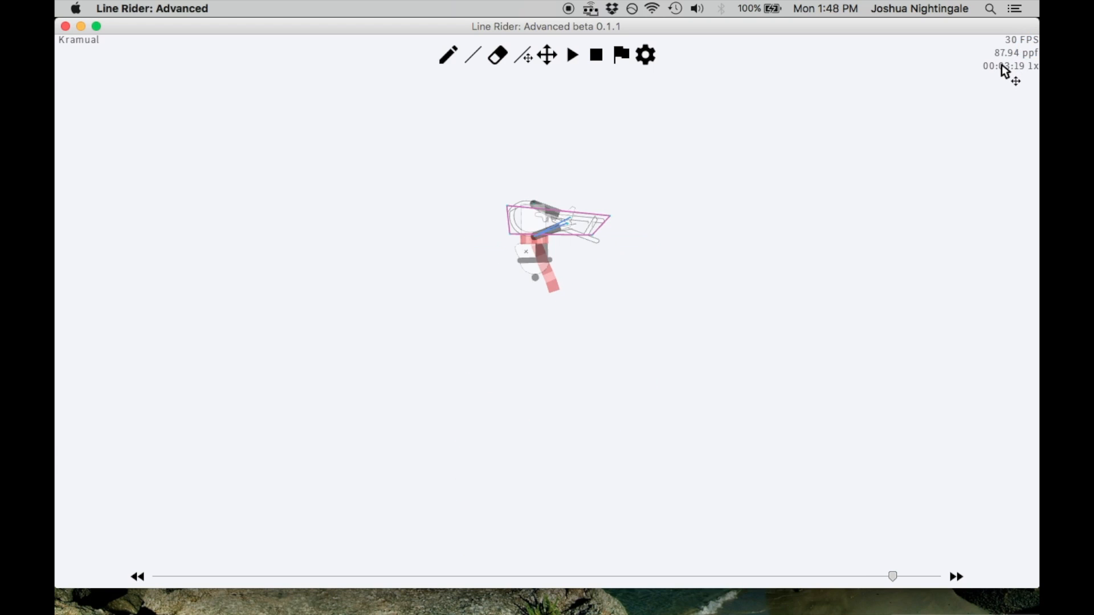
pyautogui.press('Left')
pyautogui.press('Right')
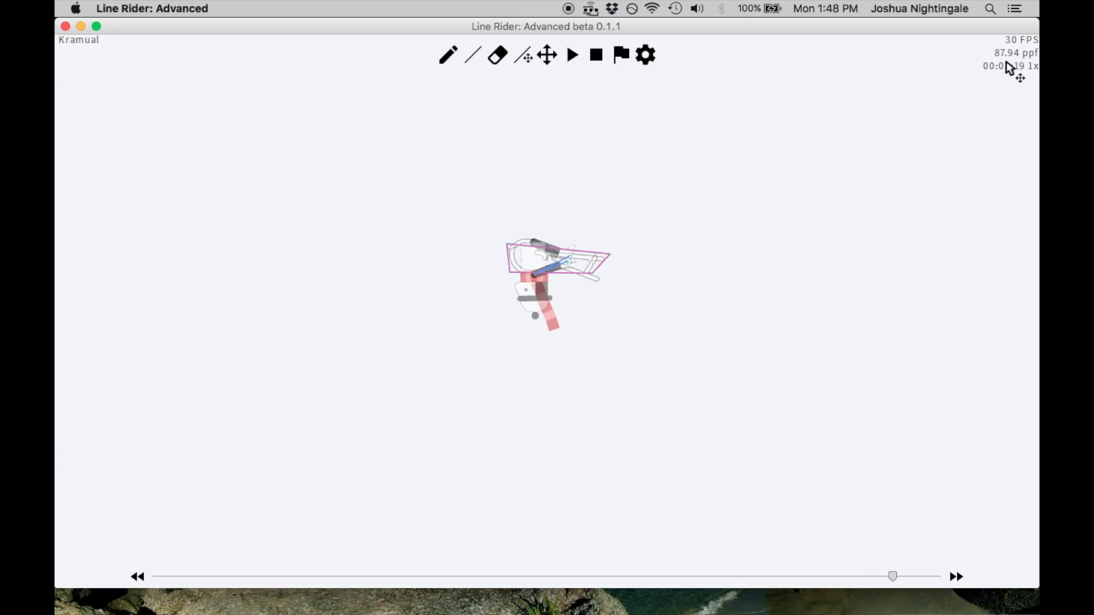
pyautogui.hotkey('shift', 'Right')
pyautogui.press('Left')
pyautogui.press('Right')
pyautogui.press('Right')
pyautogui.press('Right')
pyautogui.press('Left')
pyautogui.press('Left')
pyautogui.press('Left')
pyautogui.press('Left')
pyautogui.press('Left')
pyautogui.press('Left')
pyautogui.press('Left')
pyautogui.press('Left')
# Play the track beyond the upper line, pause it, and step back toward frame 00:03:22
pyautogui.press('space')
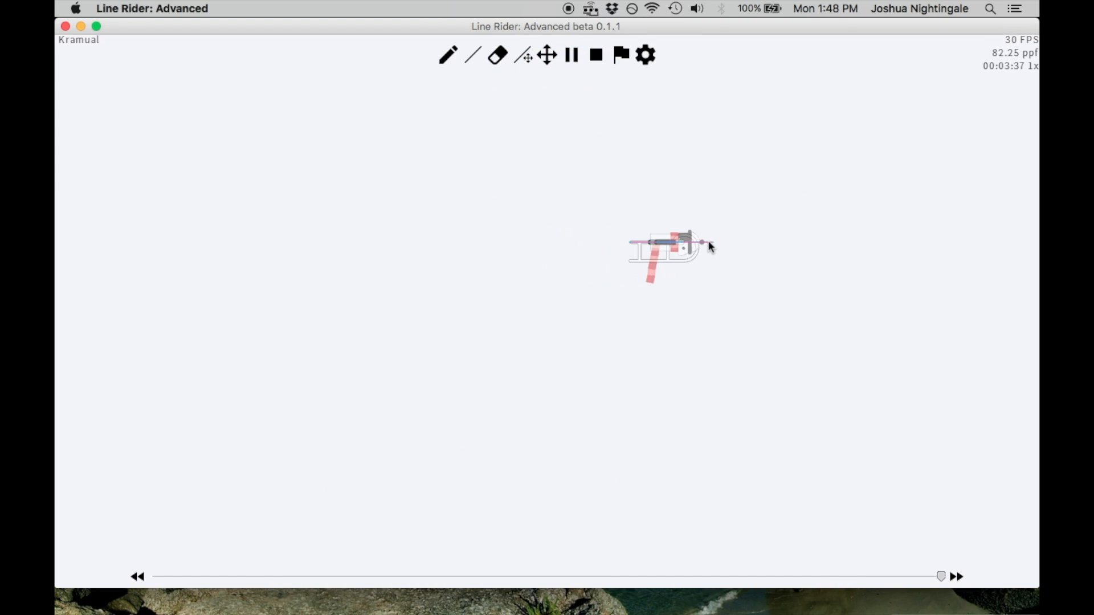
pyautogui.press('space')
pyautogui.press('Left')
pyautogui.press('Left')
pyautogui.press('Left')
pyautogui.press('Left')
pyautogui.press('Left')
pyautogui.press('Left')
pyautogui.press('Left')
pyautogui.press('Left')
pyautogui.press('Left')
pyautogui.press('Left')
pyautogui.press('Left')
pyautogui.press('Left')
pyautogui.press('Left')
pyautogui.press('Left')
pyautogui.press('Left')
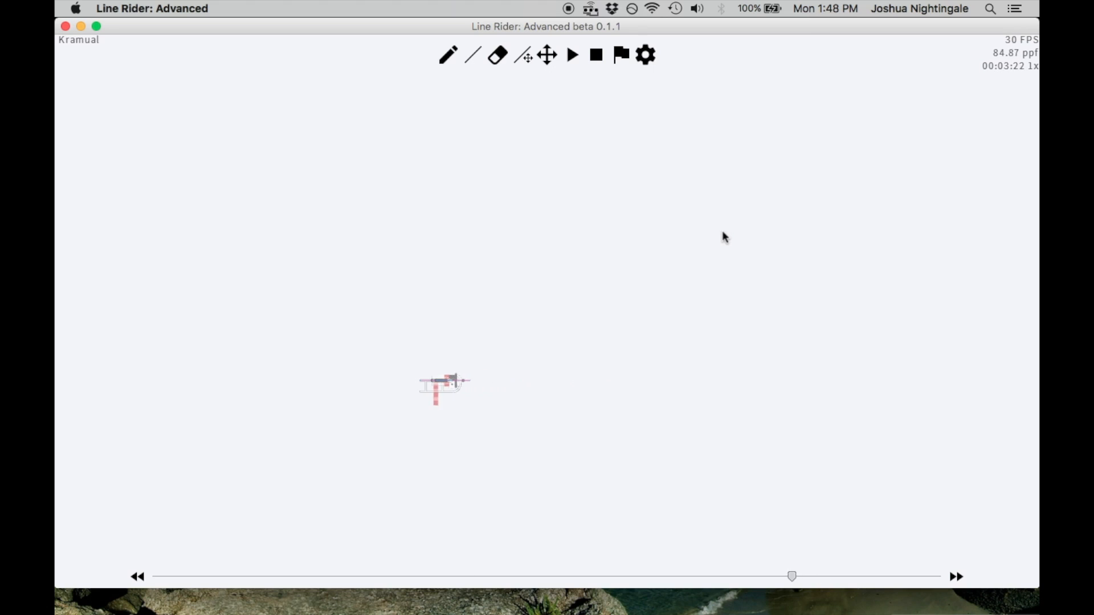
# Compare frames 00:03:18 through 00:03:22 to examine the rider's jump from the stack to the separate upper line
pyautogui.press('Left')
pyautogui.press('Left')
pyautogui.press('Left')
pyautogui.press('Left')
pyautogui.press('Left')
pyautogui.press('Left')
pyautogui.press('Left')
pyautogui.press('Left')
pyautogui.press('Left')
pyautogui.press('Left')
pyautogui.press('Left')
pyautogui.press('Left')
pyautogui.press('Left')
pyautogui.press('Right')
pyautogui.press('Right')
pyautogui.press('Right')
pyautogui.press('Right')
pyautogui.press('Right')
pyautogui.press('Right')
pyautogui.press('Right')
pyautogui.press('Right')
pyautogui.press('Right')
pyautogui.press('Right')
pyautogui.scroll(2, 556, 266)
pyautogui.press('Right')
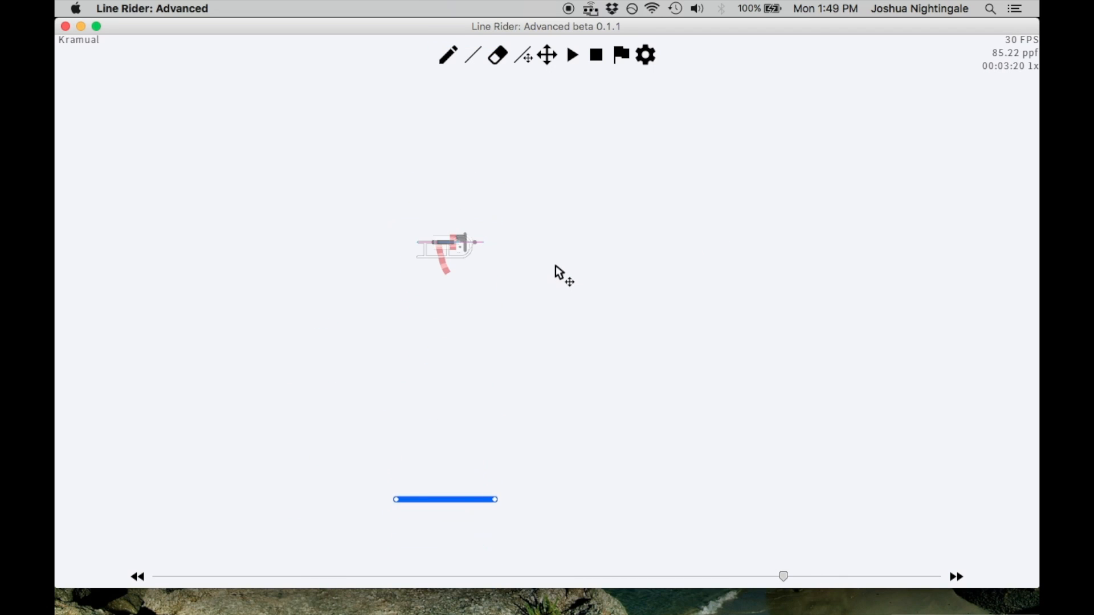
pyautogui.press('Left')
pyautogui.press('Right')
pyautogui.press('Left')
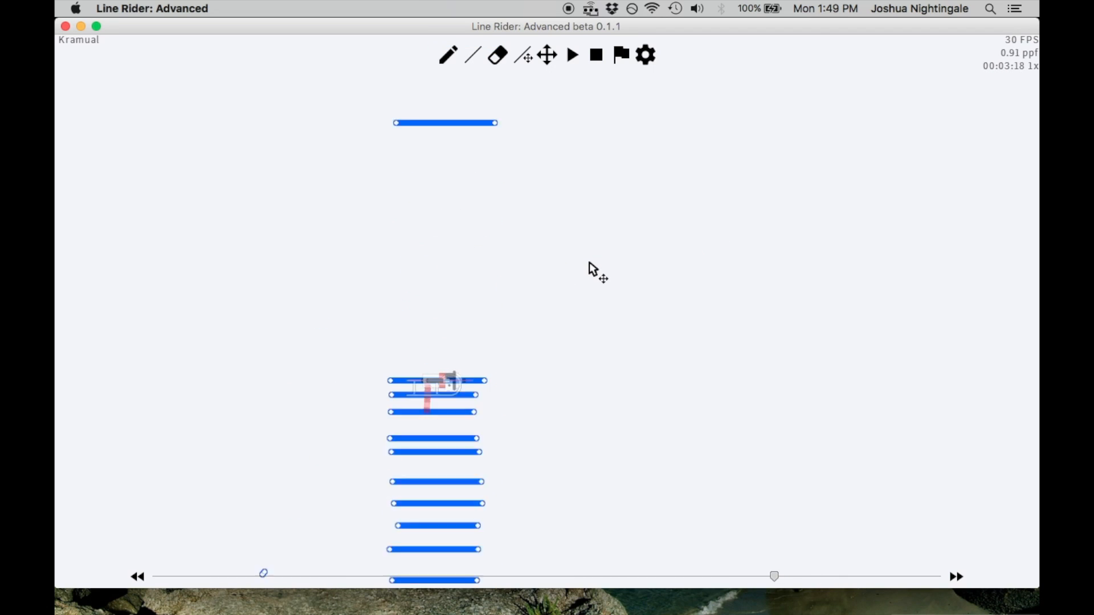
pyautogui.press('Left')
pyautogui.press('Left')
pyautogui.press('Left')
pyautogui.press('Left')
pyautogui.press('Left')
pyautogui.press('Right')
pyautogui.press('Right')
pyautogui.press('Right')
pyautogui.press('Right')
pyautogui.press('Right')
pyautogui.press('Right')
pyautogui.press('Right')
pyautogui.press('Right')
pyautogui.press('Right')
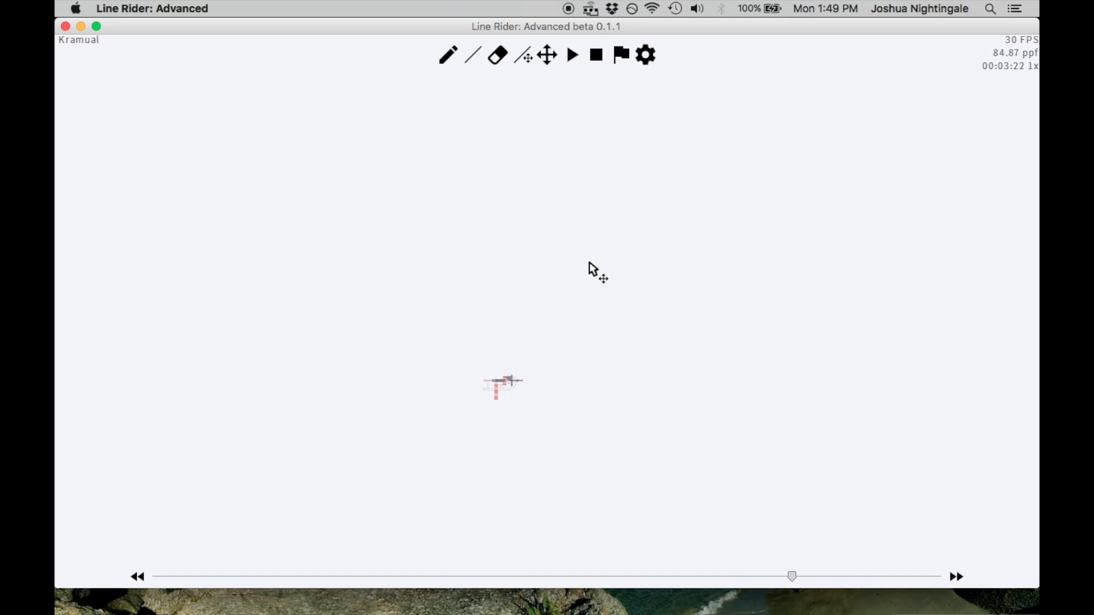
# Step back to frame 00:03:10 to view the flattened rider on the red line beneath the whole stack
pyautogui.press('Left')
pyautogui.press('Left')
pyautogui.press('Left')
pyautogui.press('Left')
pyautogui.press('Left')
pyautogui.press('Left')
pyautogui.press('Left')
pyautogui.press('Left')
pyautogui.press('Left')
pyautogui.press('Left')
pyautogui.press('Left')
pyautogui.press('Left')
pyautogui.press('Right')
pyautogui.scroll(6, 562, 284)
pyautogui.press('Left')
pyautogui.scroll(-2, 568, 233)
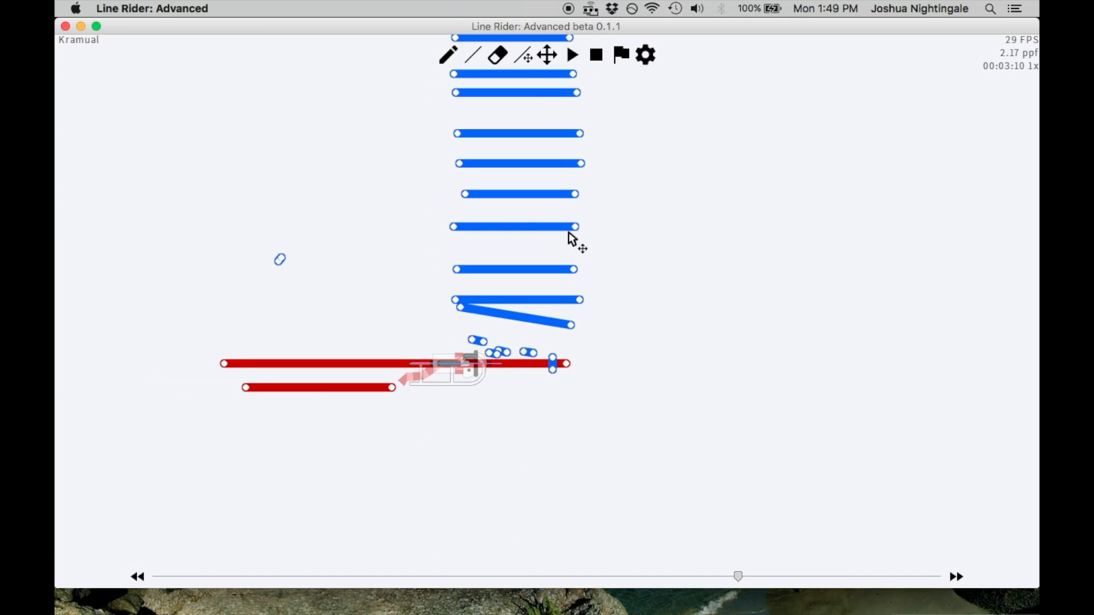
# Draw a diagonal green scenery arrow pointing up and to the right in the empty space beside the stack
pyautogui.click(550, 61)
pyautogui.moveTo(583, 121); pyautogui.dragTo(714, 205)
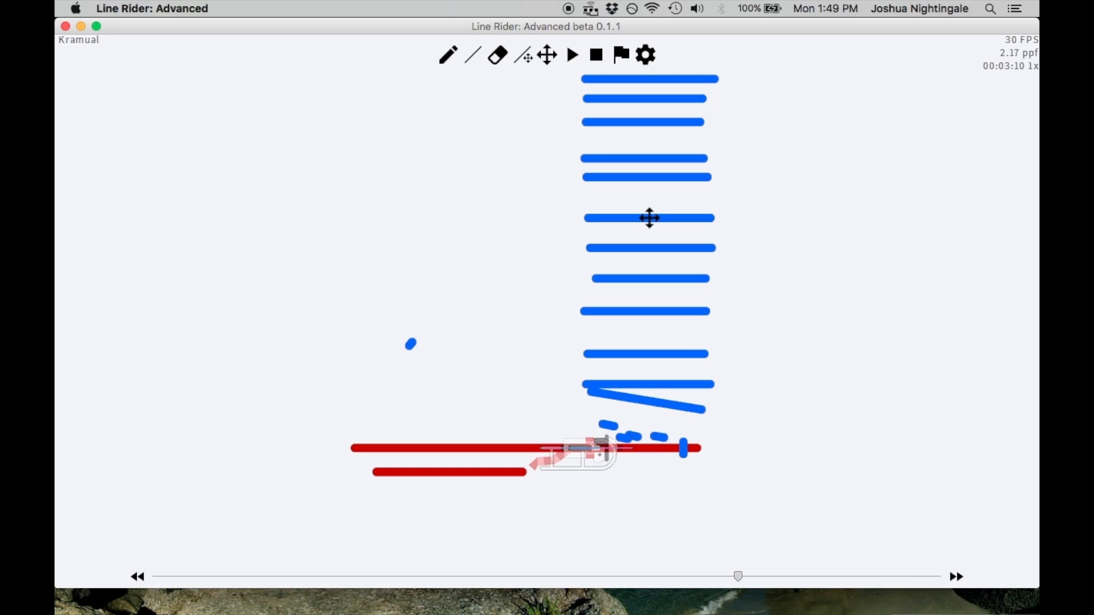
pyautogui.moveTo(838, 240); pyautogui.dragTo(588, 254)
pyautogui.scroll(-3, 593, 253)
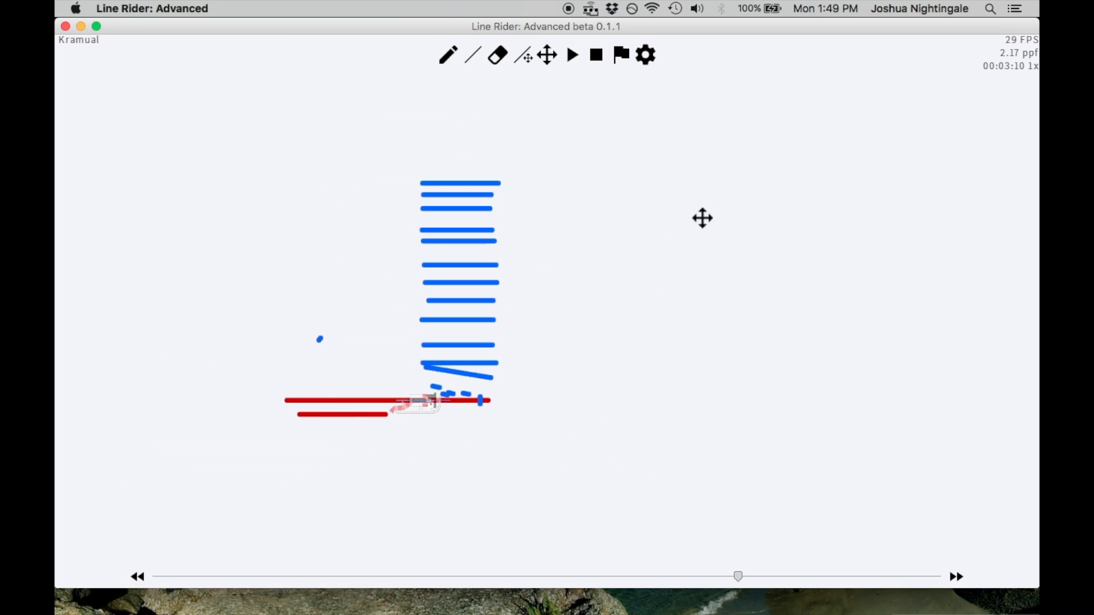
pyautogui.moveTo(700, 219); pyautogui.dragTo(569, 195)
pyautogui.click(473, 56)
pyautogui.moveTo(443, 477); pyautogui.dragTo(768, 311)
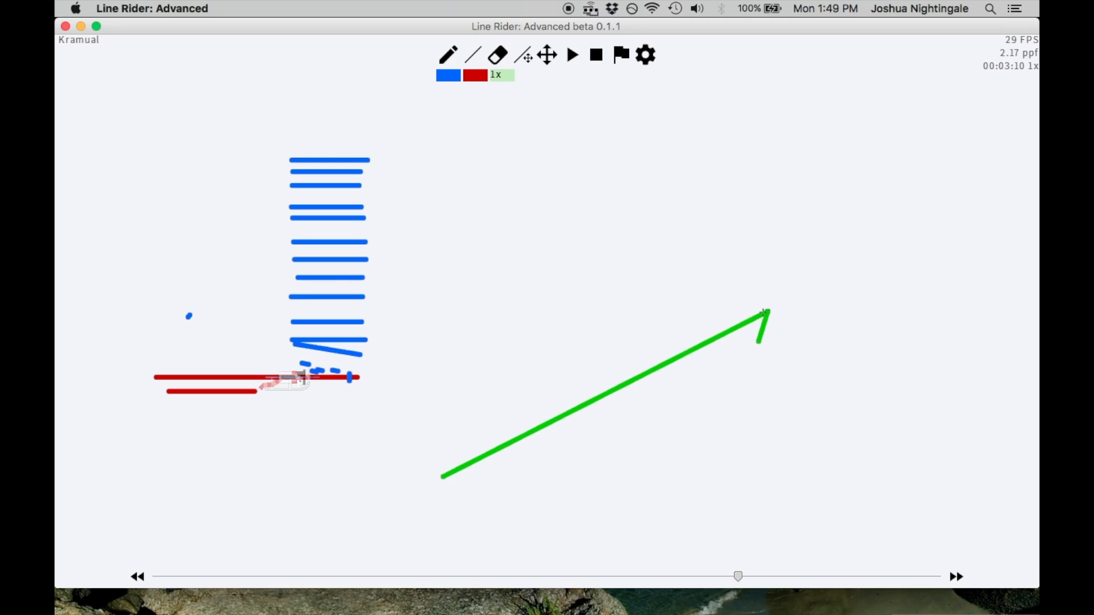
# Sketch a sideways stack in green: two parallel vertical lines, a slanted line, and nine upright lines crossed by a left-pointing arrow
pyautogui.moveTo(847, 199)
pyautogui.mouseDown()
pyautogui.moveTo(848, 85)
pyautogui.moveTo(837, 61)
pyautogui.mouseUp()
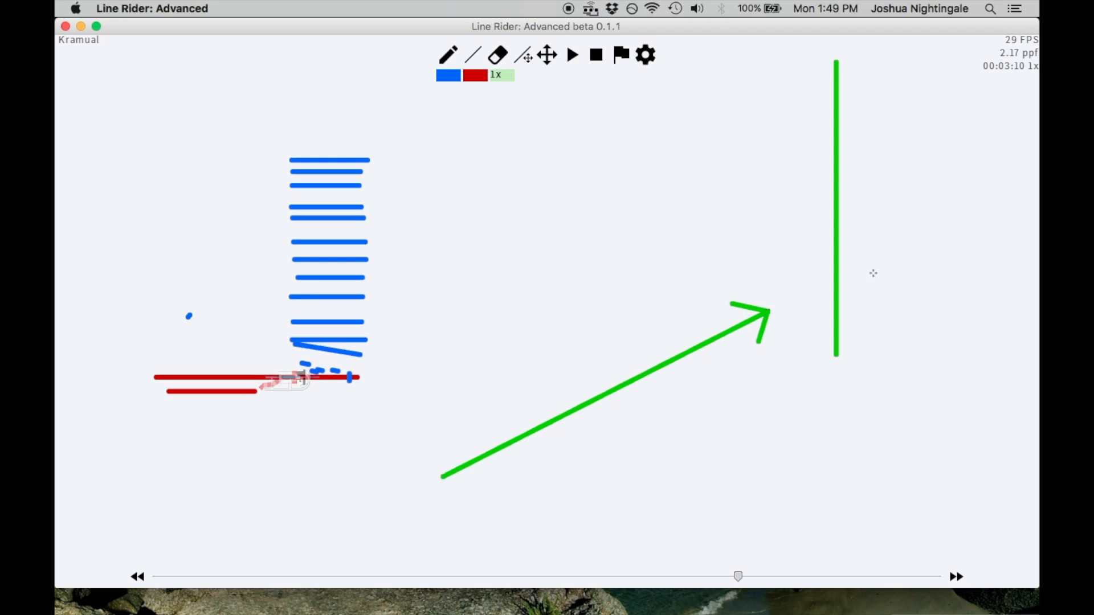
pyautogui.moveTo(856, 356); pyautogui.dragTo(856, 357)
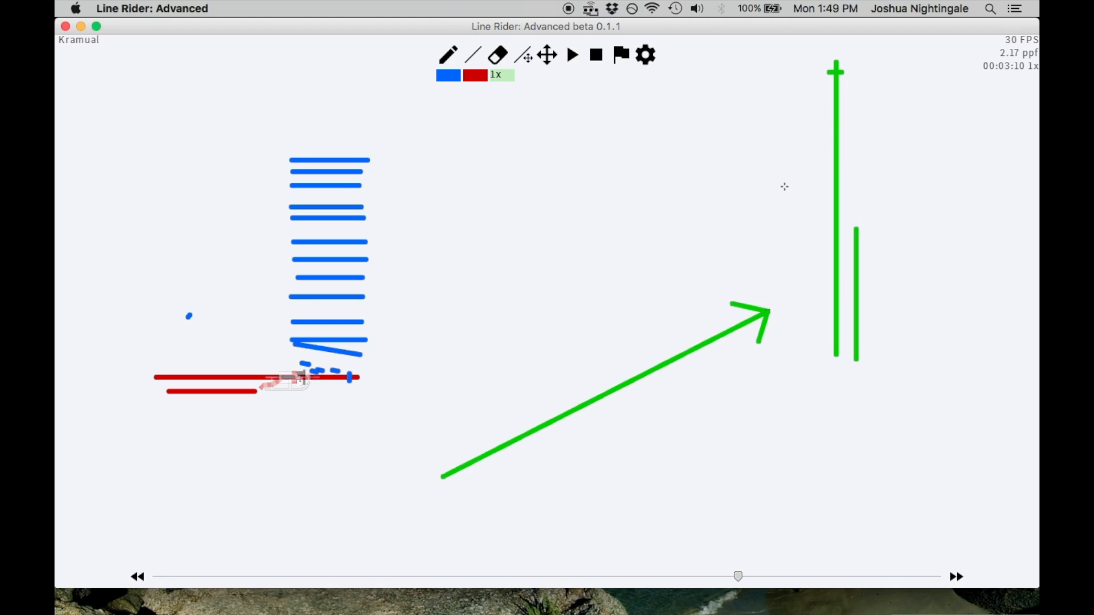
pyautogui.moveTo(813, 67); pyautogui.dragTo(813, 69)
pyautogui.moveTo(766, 167); pyautogui.dragTo(718, 172)
pyautogui.hotkey('ctrl', 'z')
pyautogui.moveTo(699, 64)
pyautogui.mouseDown()
pyautogui.moveTo(698, 172)
pyautogui.moveTo(676, 160)
pyautogui.moveTo(642, 171)
pyautogui.mouseUp()
pyautogui.moveTo(621, 98); pyautogui.dragTo(622, 169)
pyautogui.moveTo(595, 103)
pyautogui.mouseDown()
pyautogui.moveTo(595, 167)
pyautogui.moveTo(576, 178)
pyautogui.mouseUp()
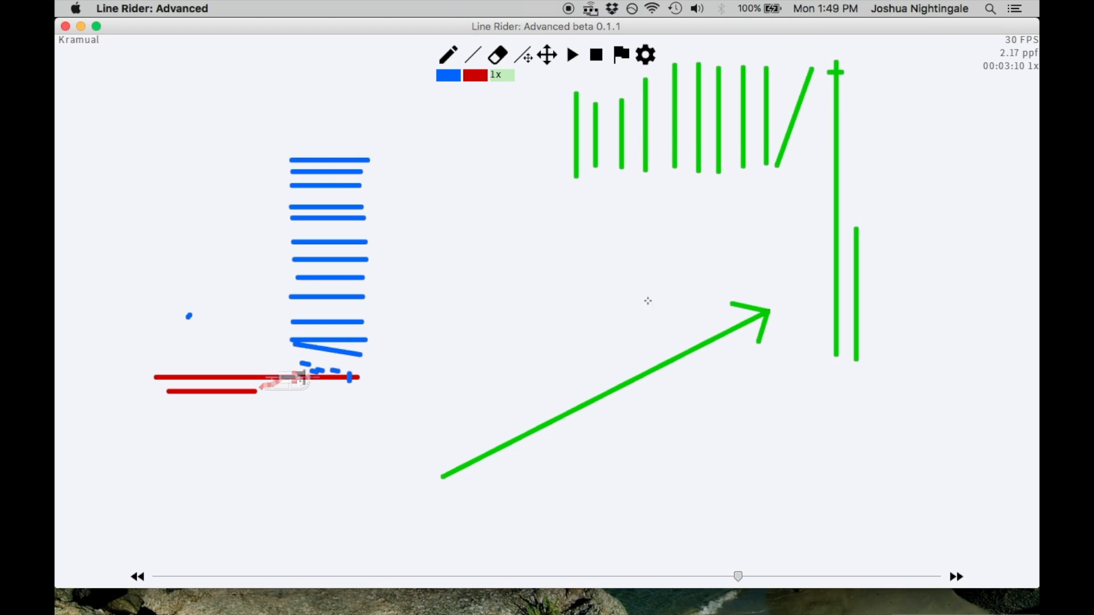
pyautogui.moveTo(865, 124); pyautogui.dragTo(495, 124)
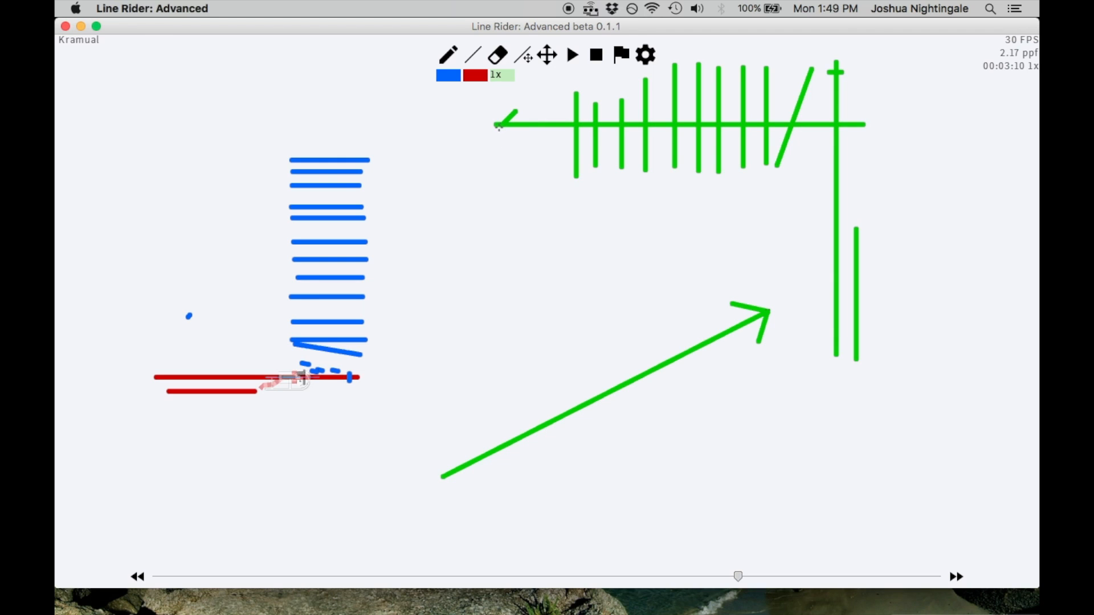
# Undo all the green lines of the sketched arrow and sideways stack diagram
pyautogui.scroll(-3, 934, 277)
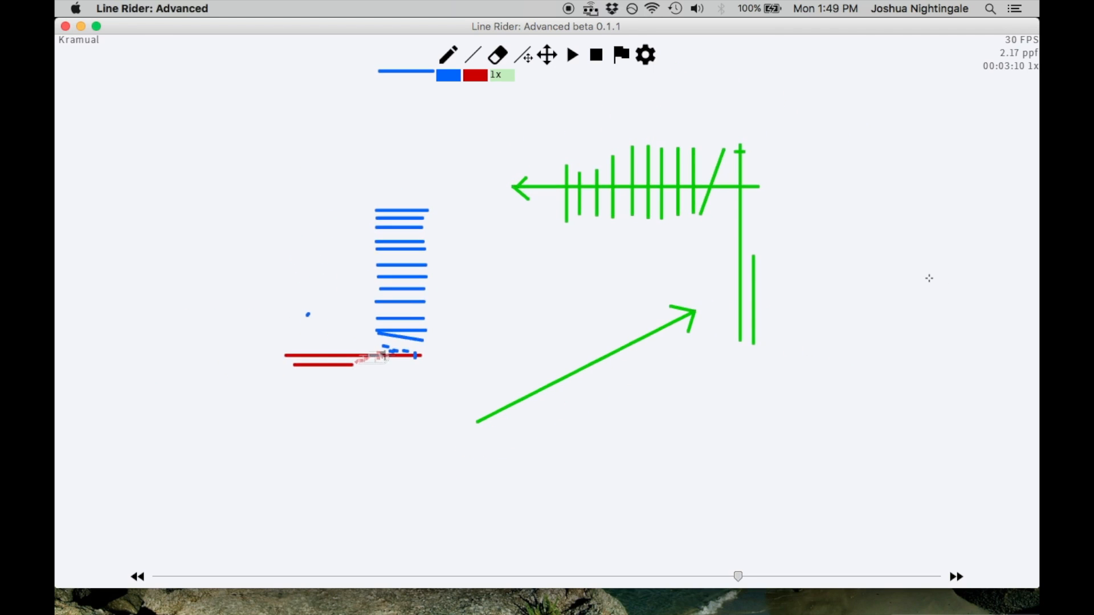
pyautogui.scroll(-3, 319, 283)
pyautogui.scroll(2, 382, 433)
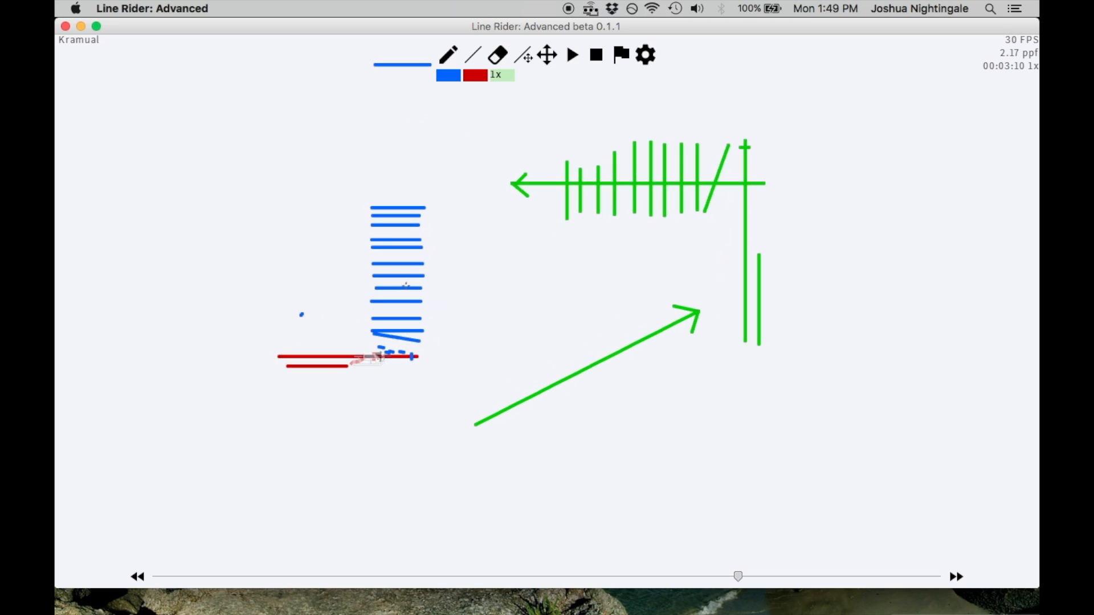
pyautogui.scroll(2, 412, 353)
pyautogui.hotkey('ctrl', 'z')
pyautogui.hotkey('ctrl', 'z')
pyautogui.hotkey('ctrl', 'z')
pyautogui.hotkey('ctrl', 'z')
pyautogui.hotkey('ctrl', 'z')
pyautogui.hotkey('ctrl', 'z')
pyautogui.hotkey('ctrl', 'z')
pyautogui.hotkey('ctrl', 'z')
pyautogui.hotkey('ctrl', 'z')
pyautogui.hotkey('ctrl', 'z')
pyautogui.hotkey('ctrl', 'z')
pyautogui.hotkey('ctrl', 'z')
pyautogui.hotkey('ctrl', 'z')
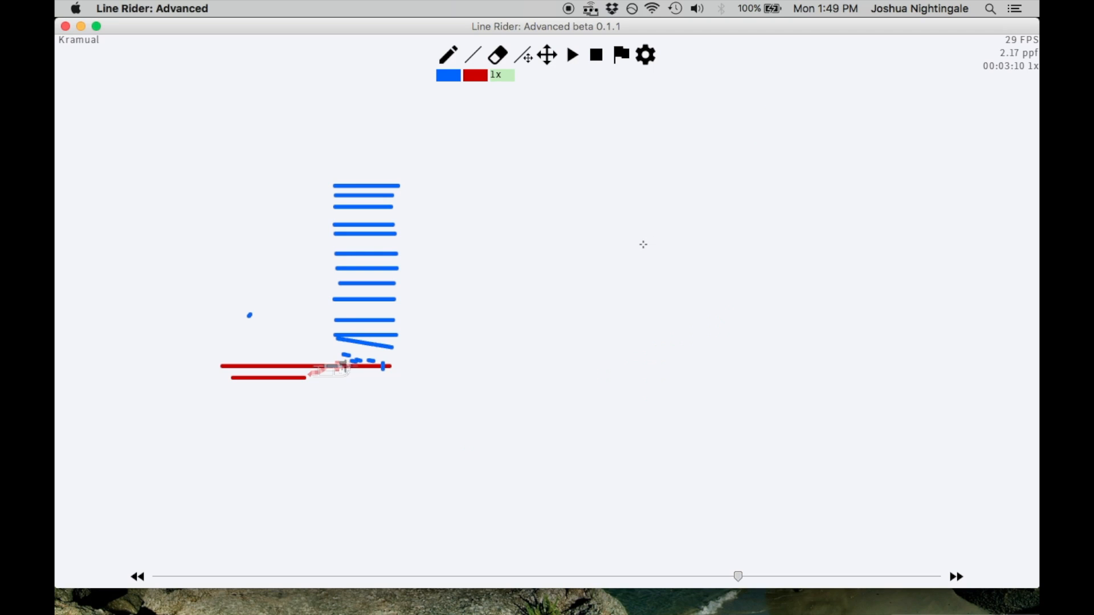
# Step back frame by frame from the stack to 00:01:6, reviewing how the rider comes down onto the red lines
pyautogui.click(549, 60)
pyautogui.moveTo(481, 260); pyautogui.dragTo(692, 285)
pyautogui.scroll(7, 708, 254)
pyautogui.scroll(-3, 776, 277)
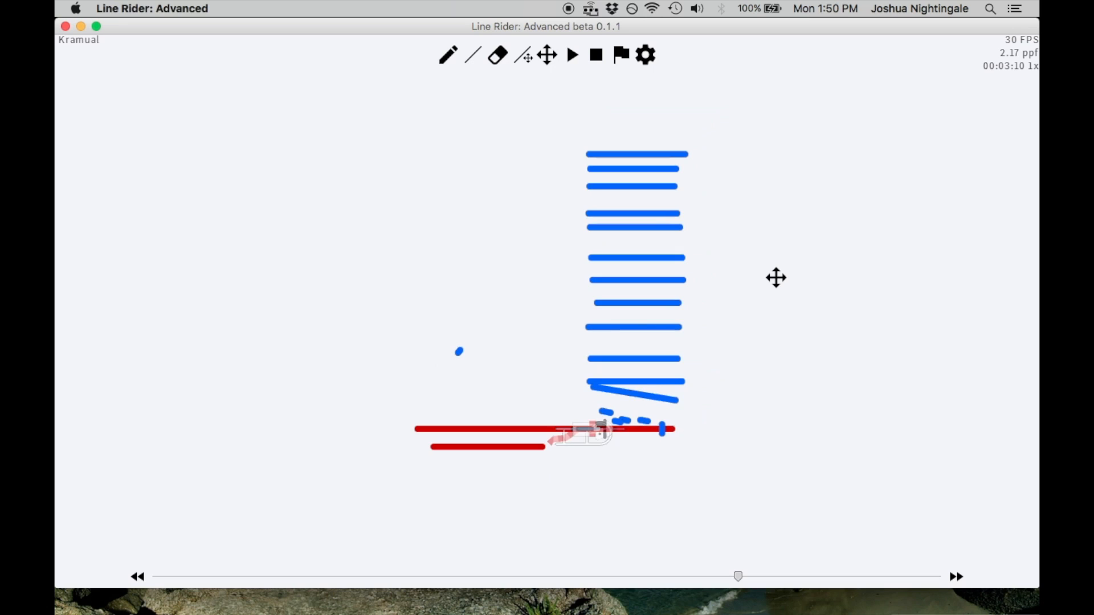
pyautogui.moveTo(779, 325); pyautogui.dragTo(779, 276)
pyautogui.press('Left')
pyautogui.press('Left')
pyautogui.press('Left')
pyautogui.press('Left')
pyautogui.press('Left')
pyautogui.press('Left')
pyautogui.press('Left')
pyautogui.press('Left')
pyautogui.press('Left')
pyautogui.press('Left')
pyautogui.press('Left')
pyautogui.press('Left')
pyautogui.press('Left')
pyautogui.press('Left')
pyautogui.press('Left')
pyautogui.press('Left')
pyautogui.press('Left')
pyautogui.press('Left')
pyautogui.press('Left')
pyautogui.press('Left')
pyautogui.press('Left')
pyautogui.press('Left')
pyautogui.press('Left')
pyautogui.press('Left')
pyautogui.press('Left')
pyautogui.press('Left')
pyautogui.press('Left')
pyautogui.press('Left')
pyautogui.press('Left')
pyautogui.press('Left')
pyautogui.press('Left')
pyautogui.press('Left')
pyautogui.press('Left')
pyautogui.press('Left')
pyautogui.press('Left')
pyautogui.press('Left')
pyautogui.press('Left')
pyautogui.press('Left')
pyautogui.press('Left')
pyautogui.press('Left')
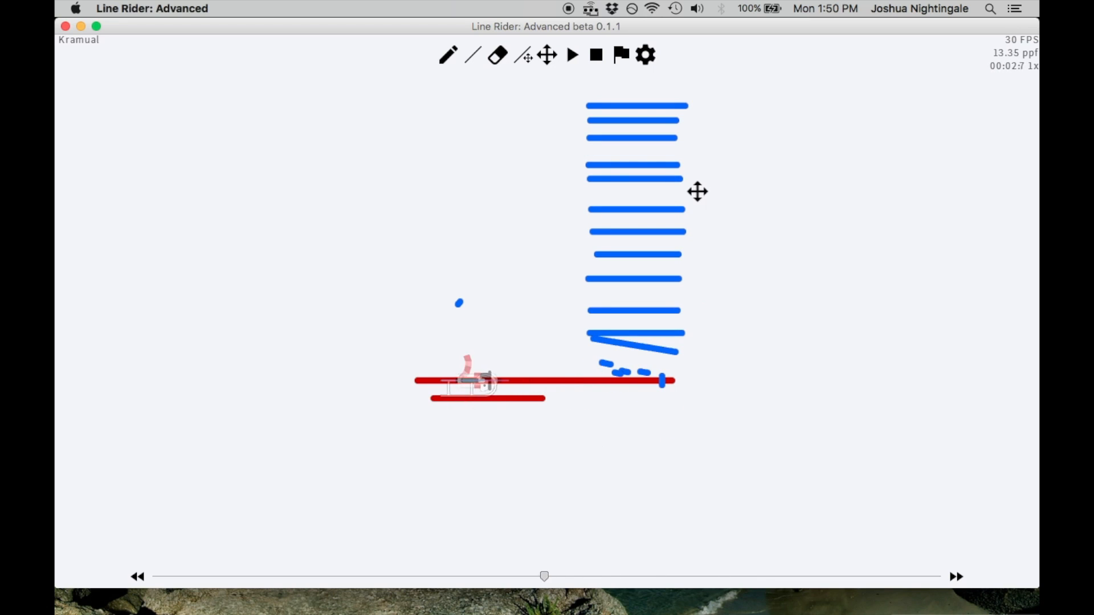
pyautogui.press('Left')
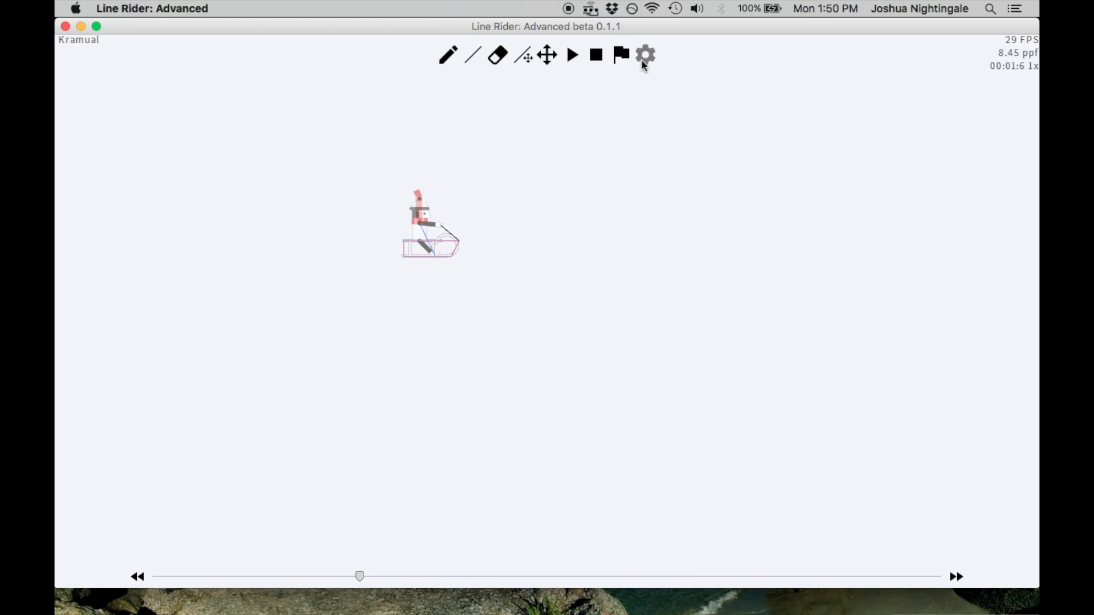
# Test-play the track briefly and set its playback speed to 1x in the preferences
pyautogui.click(645, 57)
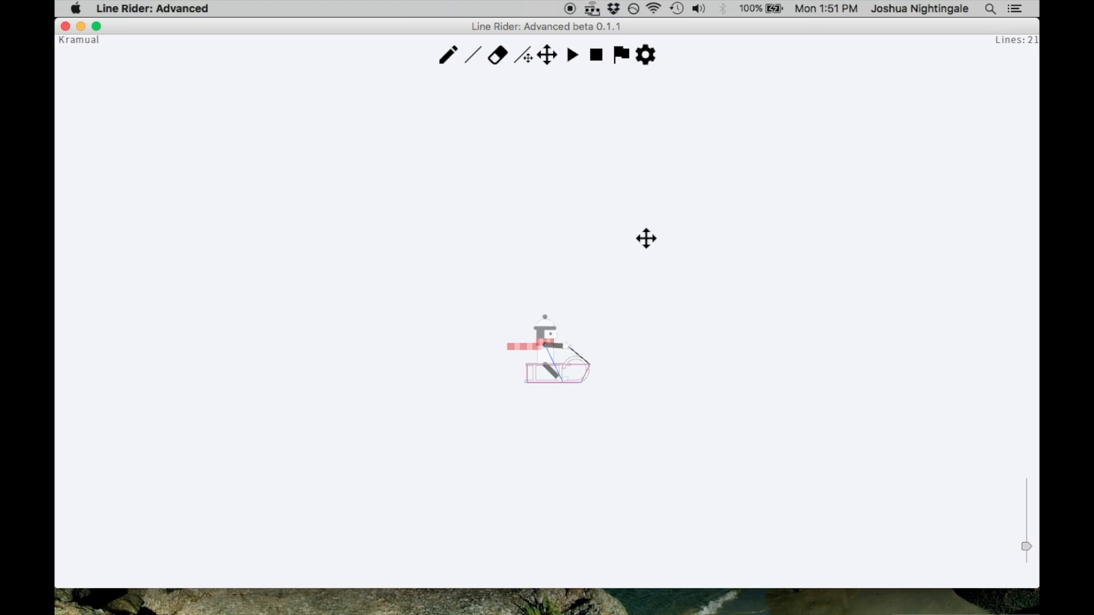
pyautogui.click(572, 55)
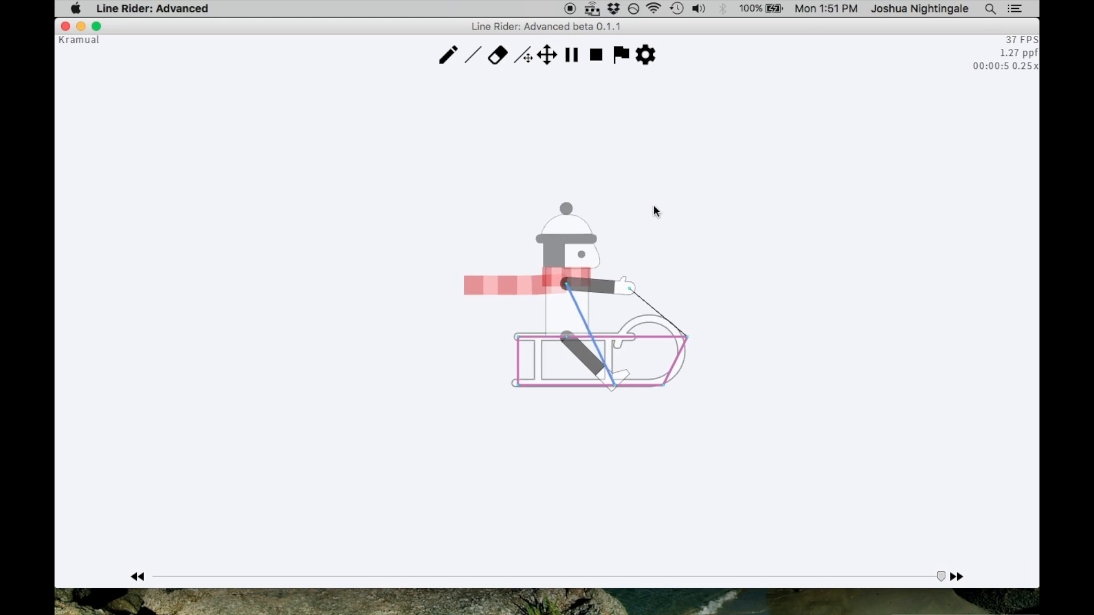
pyautogui.click(595, 55)
pyautogui.click(650, 60)
pyautogui.click(684, 125)
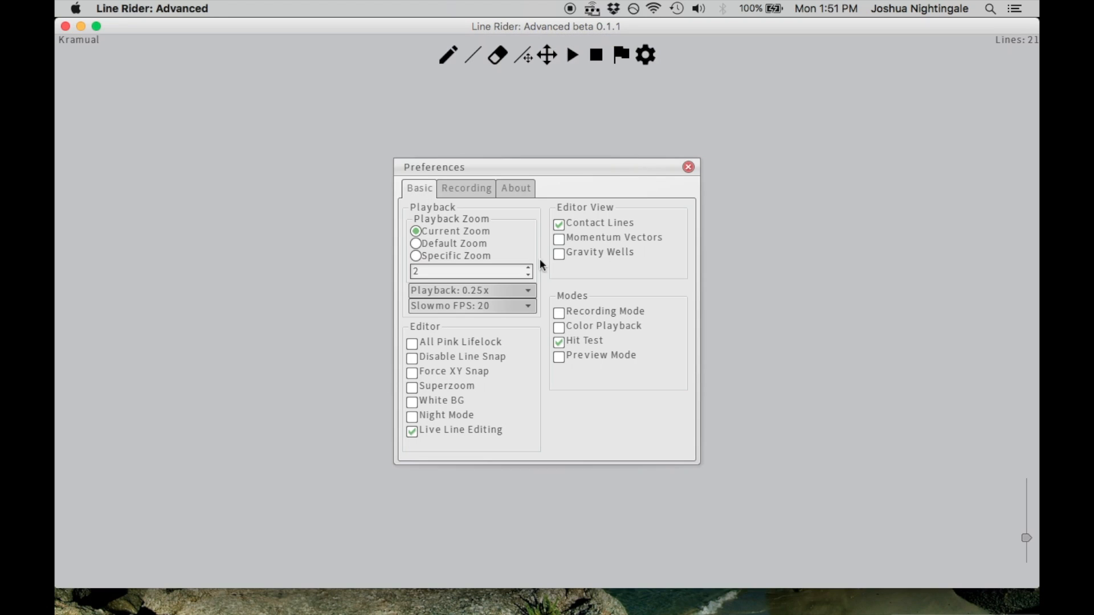
pyautogui.click(528, 292)
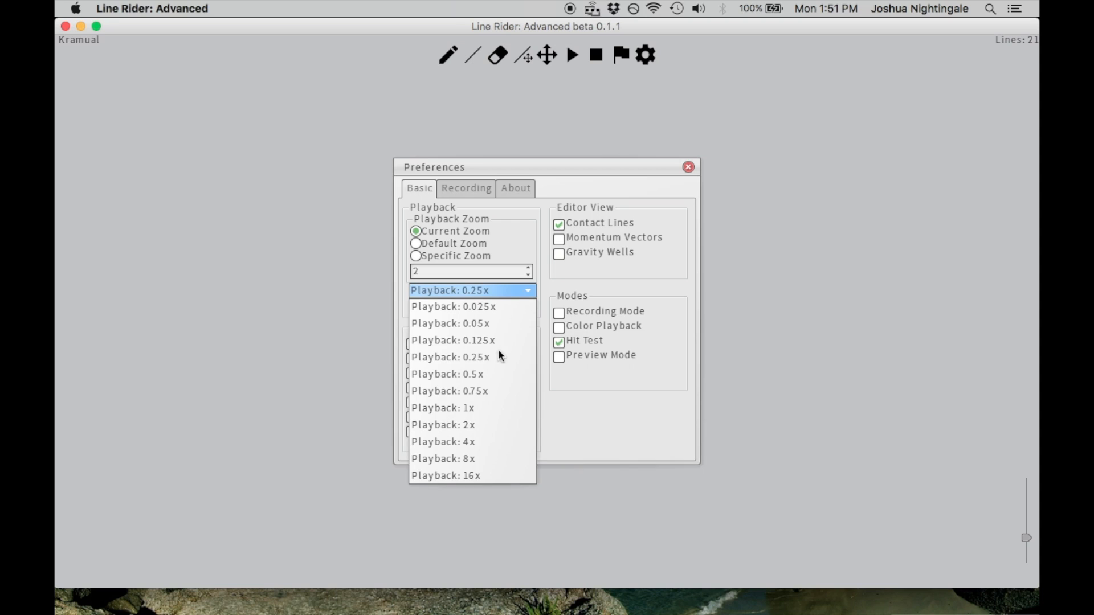
pyautogui.click(480, 406)
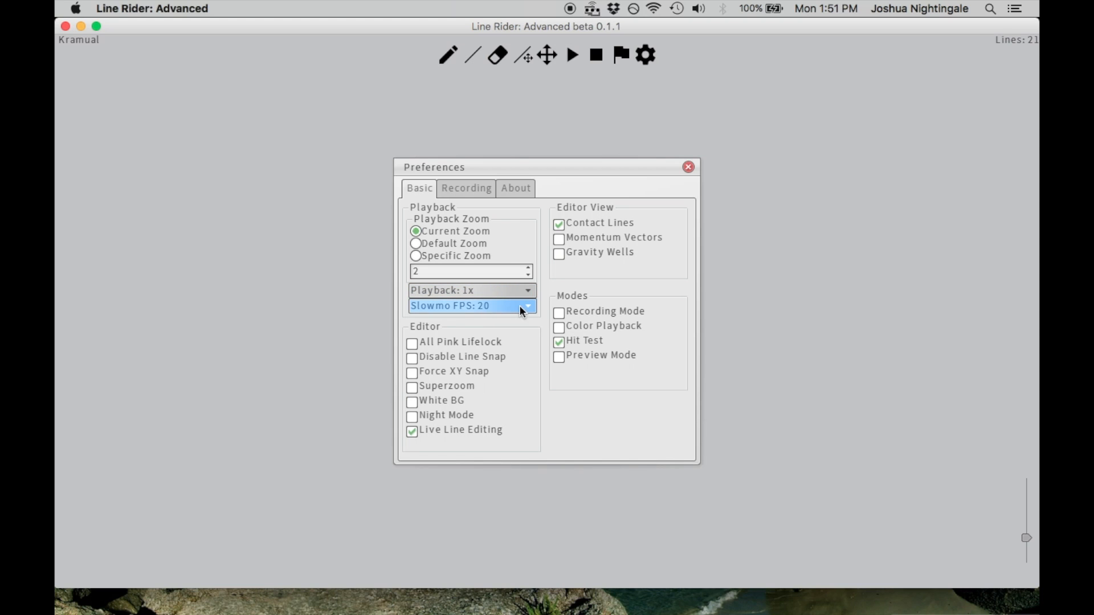
pyautogui.click(518, 307)
pyautogui.click(483, 320)
pyautogui.click(689, 167)
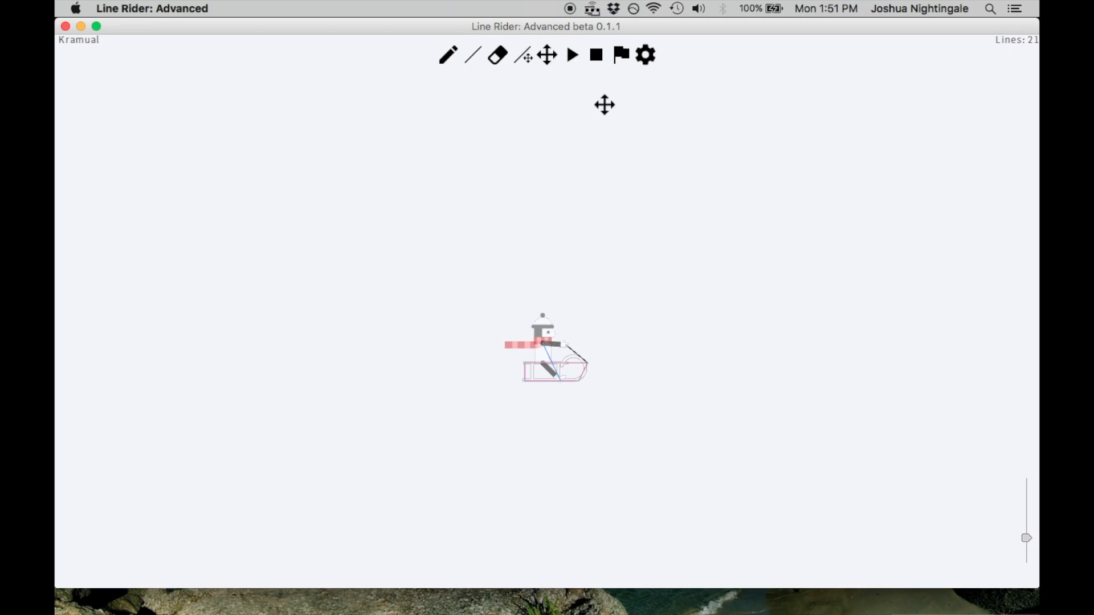
# Play the track at normal speed and pause while the flattened rider flies through empty space
pyautogui.click(572, 54)
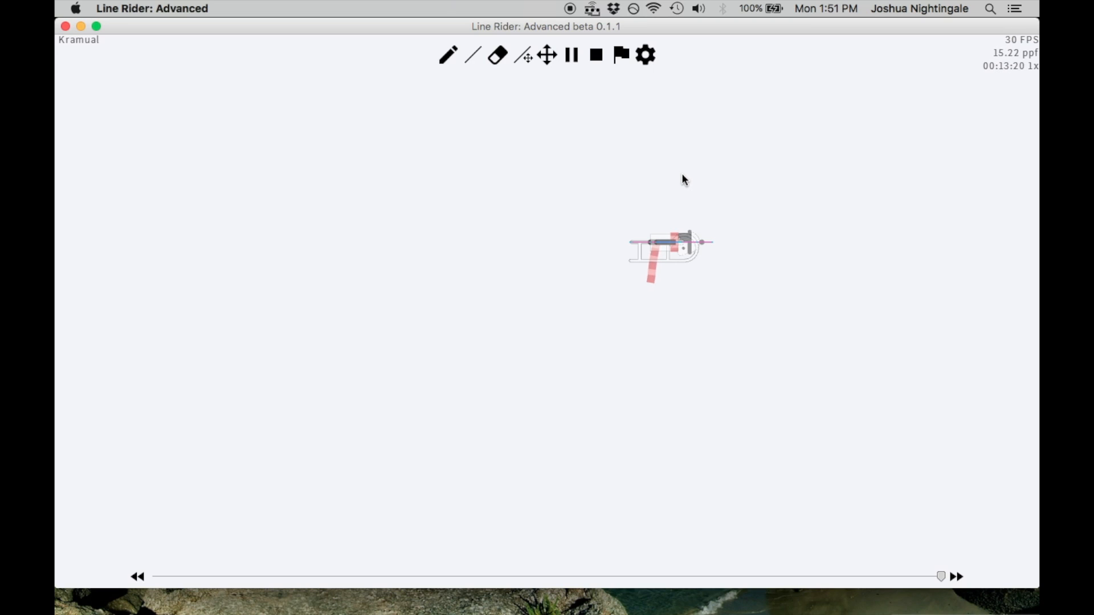
pyautogui.press('space')
pyautogui.press('Left')
# Draw a long horizontal blue line across the flattened rider at frame 00:14:17
pyautogui.click(470, 58)
pyautogui.press('Left')
pyautogui.press('Right')
pyautogui.press('Right')
pyautogui.press('Right')
pyautogui.press('Right')
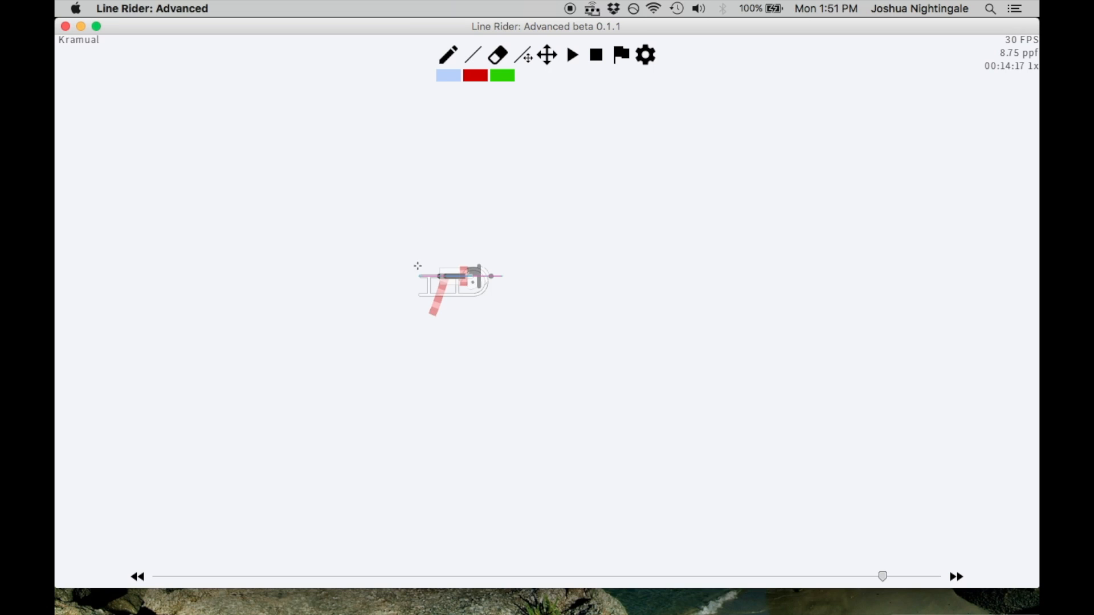
pyautogui.moveTo(403, 286); pyautogui.dragTo(914, 274)
pyautogui.scroll(2, 601, 276)
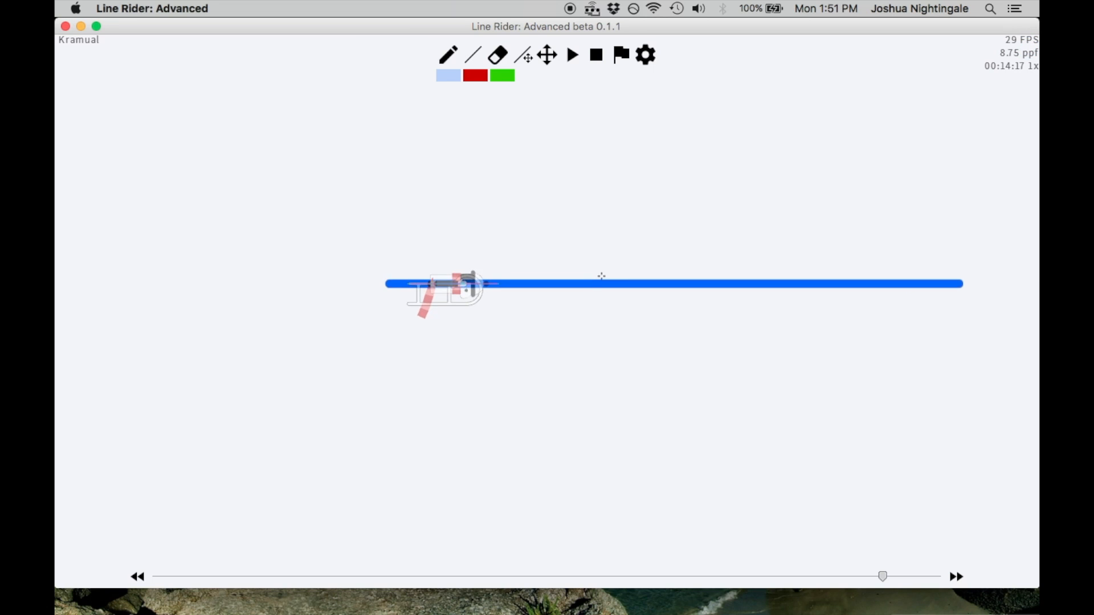
# Step back and forth through the frames around 00:14:20 to examine how the flattened rider meets the blue line
pyautogui.press('Left')
pyautogui.press('Left')
pyautogui.press('Right')
pyautogui.press('Right')
pyautogui.press('Right')
pyautogui.press('Right')
pyautogui.press('Right')
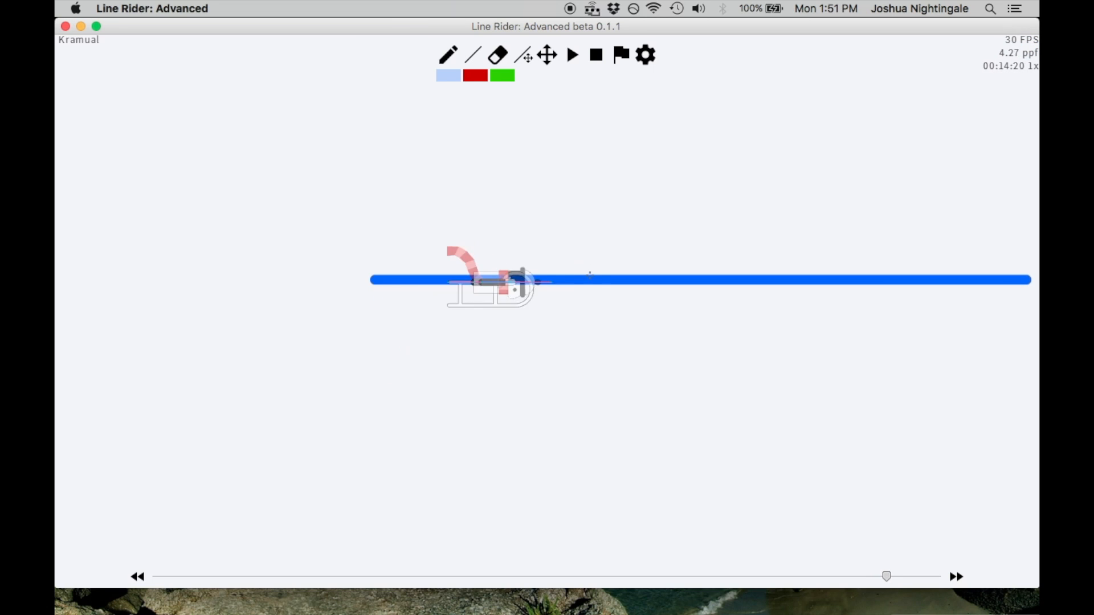
pyautogui.press('Left')
pyautogui.press('Left')
pyautogui.press('Left')
pyautogui.press('Left')
pyautogui.press('Left')
pyautogui.press('Left')
pyautogui.press('Left')
pyautogui.press('Left')
pyautogui.press('Right')
pyautogui.press('Right')
pyautogui.press('Right')
pyautogui.press('Right')
pyautogui.press('Right')
pyautogui.press('Right')
pyautogui.press('Right')
pyautogui.press('Right')
pyautogui.press('Right')
pyautogui.press('Right')
pyautogui.press('Right')
pyautogui.press('Right')
pyautogui.press('Right')
pyautogui.press('Right')
pyautogui.press('Right')
pyautogui.press('Right')
# Shorten the blue line by moving its right endpoint inward to less than half the original length
pyautogui.click(529, 57)
pyautogui.click(550, 56)
pyautogui.moveTo(709, 137); pyautogui.dragTo(518, 160)
pyautogui.click(524, 58)
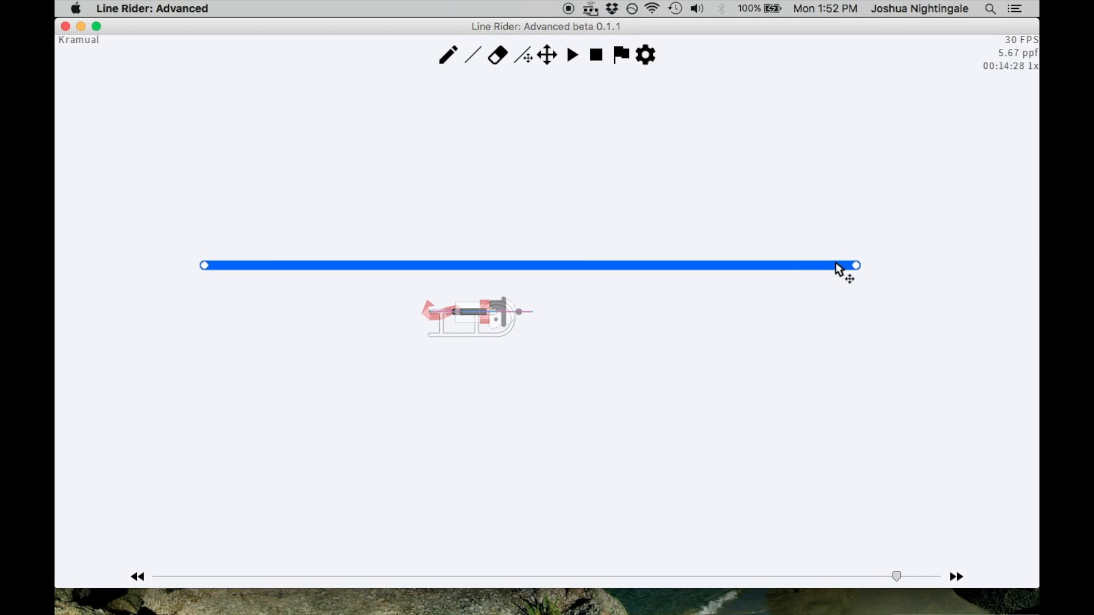
pyautogui.moveTo(855, 266); pyautogui.dragTo(459, 267)
# Step through frames 00:14:9 to 00:14:26 to examine the rider rising to, riding along and leaving the shortened line
pyautogui.press('Left')
pyautogui.press('Left')
pyautogui.press('Left')
pyautogui.press('Left')
pyautogui.press('Left')
pyautogui.press('Left')
pyautogui.press('Left')
pyautogui.press('Left')
pyautogui.press('Left')
pyautogui.press('Left')
pyautogui.press('Left')
pyautogui.press('Left')
pyautogui.press('Left')
pyautogui.press('Left')
pyautogui.press('Left')
pyautogui.press('Left')
pyautogui.press('Left')
pyautogui.press('Left')
pyautogui.press('Left')
pyautogui.press('Left')
pyautogui.scroll(5, 600, 272)
pyautogui.press('Right')
pyautogui.press('Right')
pyautogui.press('Right')
pyautogui.press('Right')
pyautogui.press('Right')
pyautogui.press('Right')
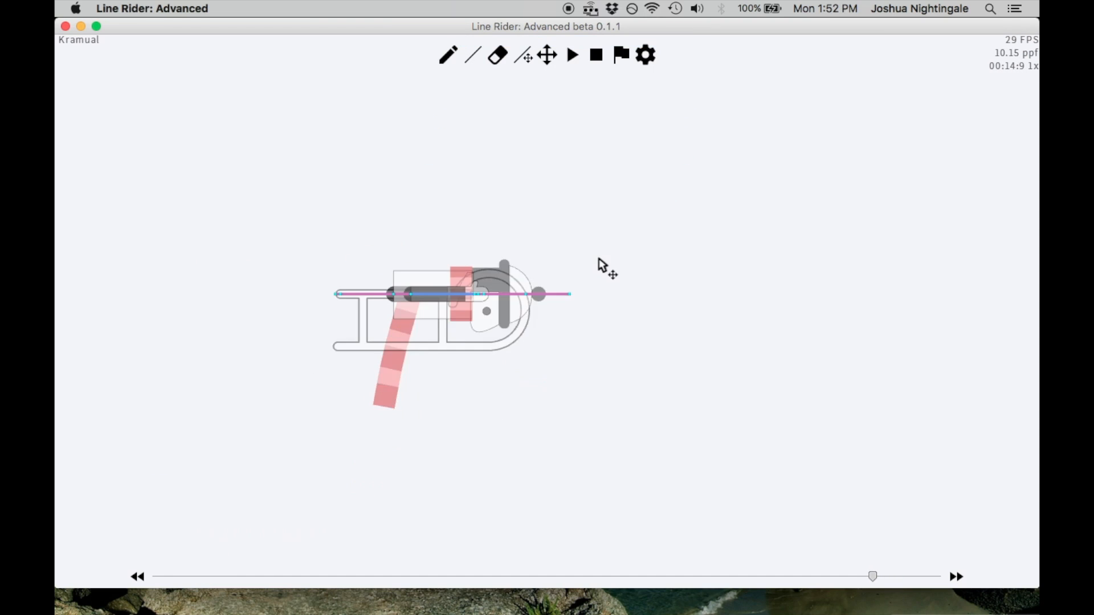
pyautogui.press('Right')
pyautogui.press('Right')
pyautogui.press('Right')
pyautogui.press('Right')
pyautogui.press('Right')
pyautogui.press('Right')
pyautogui.press('Right')
pyautogui.press('Right')
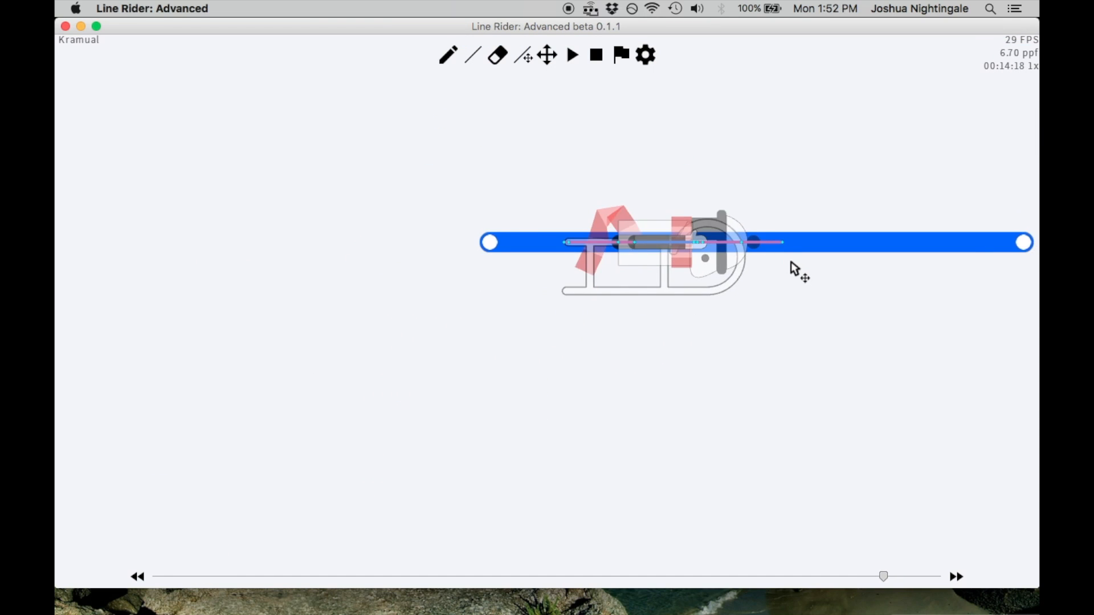
pyautogui.press('Right')
pyautogui.press('Right')
pyautogui.press('Left')
pyautogui.press('Left')
pyautogui.press('Left')
pyautogui.press('Left')
pyautogui.press('Left')
pyautogui.press('Left')
pyautogui.press('Left')
pyautogui.press('Left')
pyautogui.scroll(-2, 798, 291)
pyautogui.press('Right')
pyautogui.press('Right')
pyautogui.press('Right')
pyautogui.press('Right')
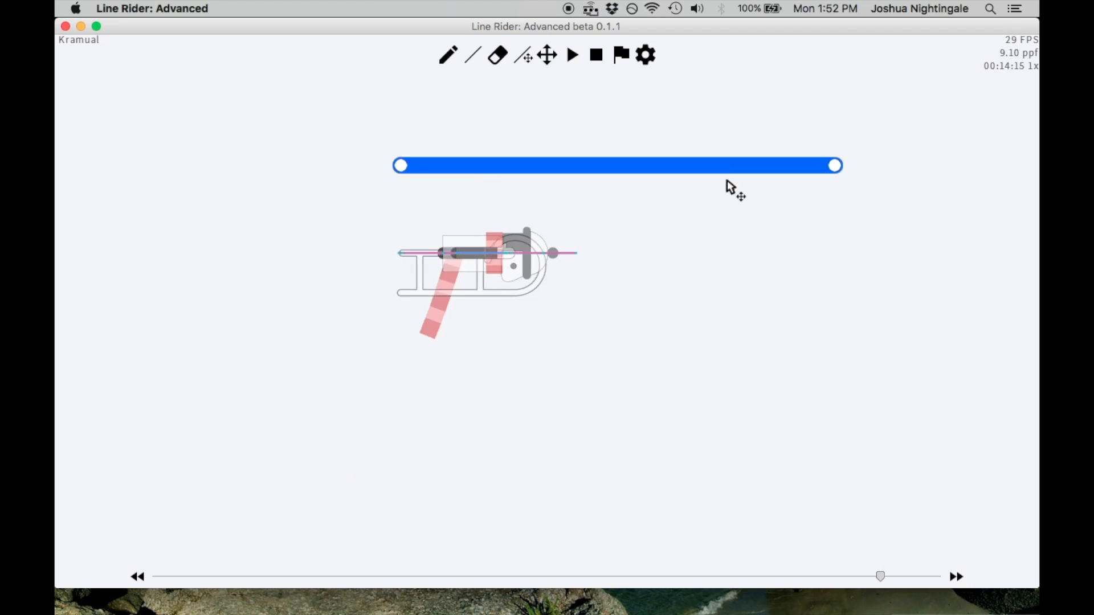
pyautogui.press('Right')
pyautogui.press('Right')
pyautogui.press('Right')
pyautogui.press('Right')
pyautogui.press('Right')
pyautogui.press('Right')
pyautogui.press('Right')
pyautogui.press('Right')
pyautogui.press('Right')
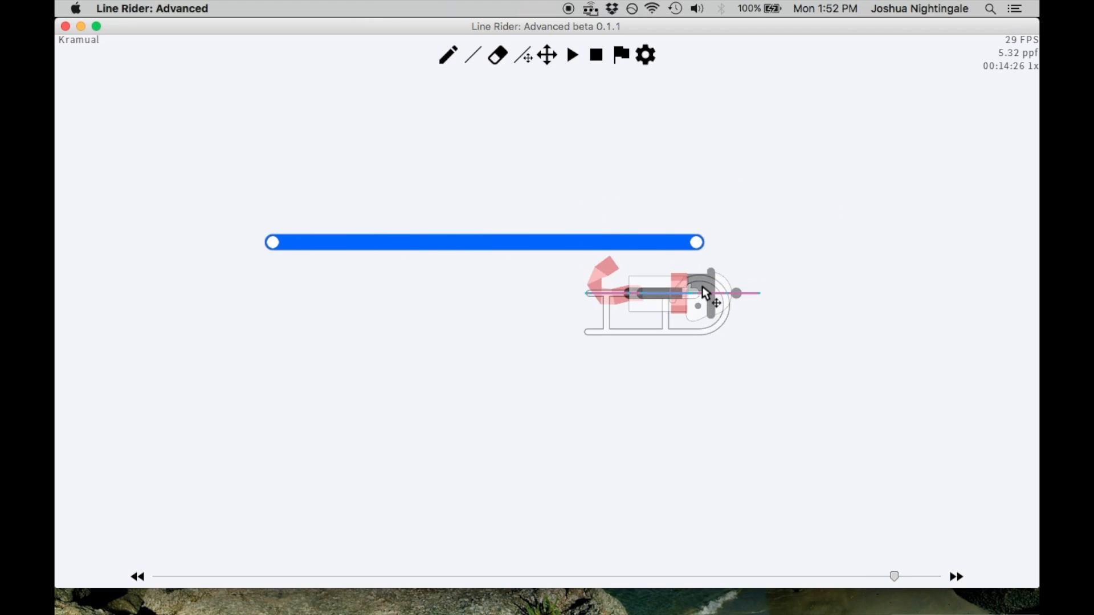
# Rewind a few frames, play the track past the blue line and pause just beyond it
pyautogui.press('Left')
pyautogui.press('Left')
pyautogui.press('Left')
pyautogui.press('Left')
pyautogui.press('Left')
pyautogui.press('Left')
pyautogui.press('Left')
pyautogui.press('Left')
pyautogui.press('Left')
pyautogui.press('Left')
pyautogui.press('Left')
pyautogui.press('Left')
pyautogui.press('Left')
pyautogui.press('Left')
pyautogui.press('Left')
pyautogui.press('Left')
pyautogui.scroll(-3, 684, 231)
pyautogui.click(576, 51)
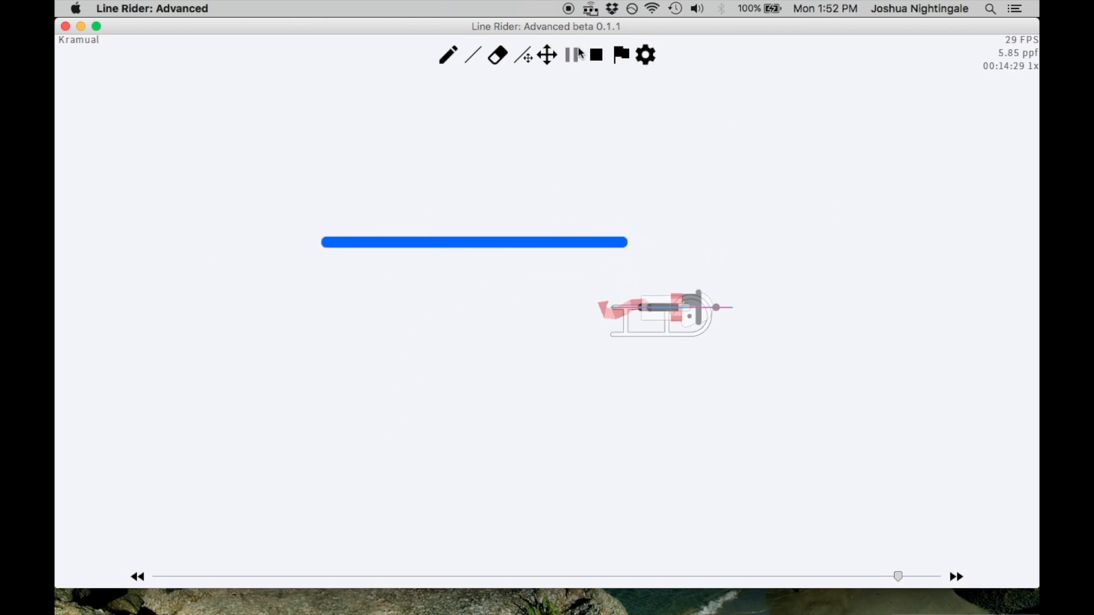
pyautogui.click(577, 50)
# Step back to frame 00:14:17 to view the flattened rider lying on the blue line up close
pyautogui.press('Left')
pyautogui.press('Left')
pyautogui.press('Left')
pyautogui.press('Left')
pyautogui.press('Left')
pyautogui.press('Left')
pyautogui.press('Left')
pyautogui.press('Left')
pyautogui.press('Left')
pyautogui.press('Left')
pyautogui.press('Left')
pyautogui.press('Left')
pyautogui.press('Left')
pyautogui.press('Left')
pyautogui.press('Left')
pyautogui.press('Left')
pyautogui.press('Left')
pyautogui.press('Left')
pyautogui.press('Left')
pyautogui.press('Left')
pyautogui.scroll(4, 544, 208)
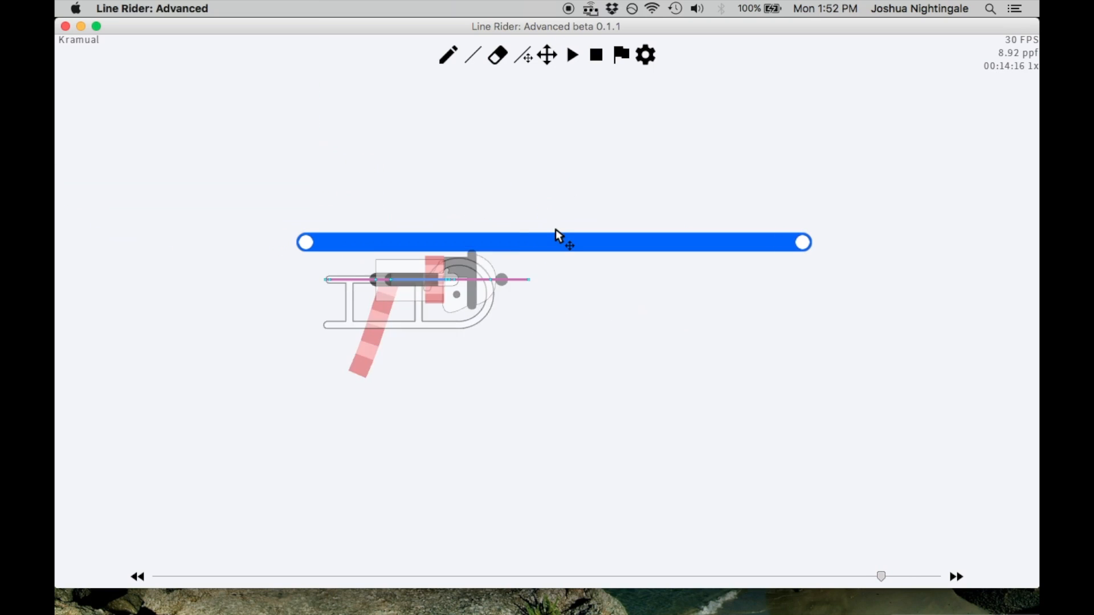
pyautogui.press('Right')
pyautogui.press('Right')
pyautogui.press('Left')
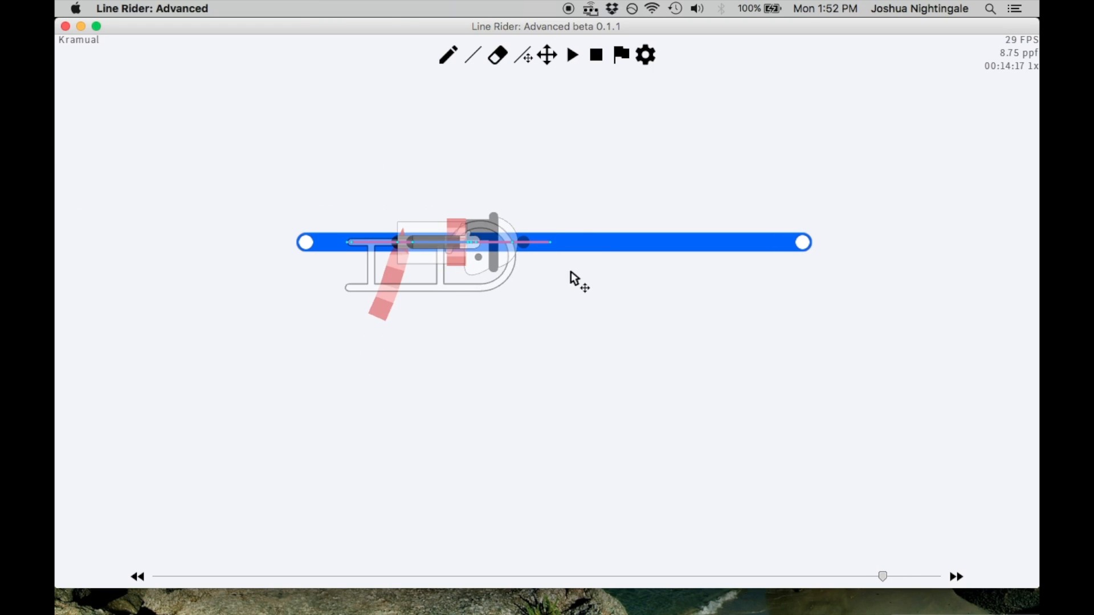
# Draw a green scenery arrow pointing down from the flattened rider's front tip below the blue line
pyautogui.press('w')
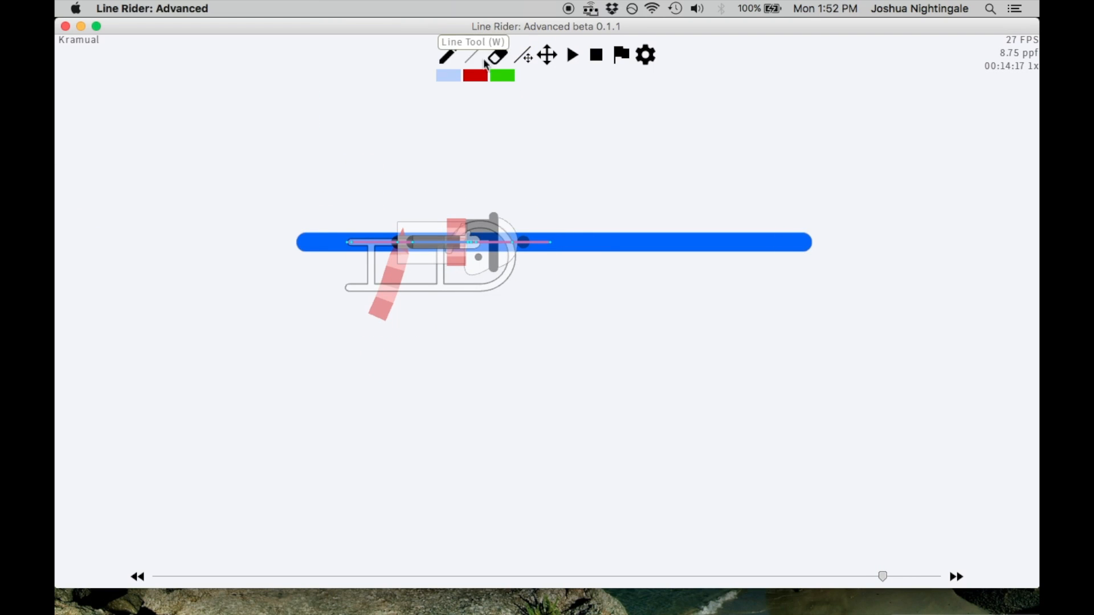
pyautogui.moveTo(559, 267); pyautogui.dragTo(579, 282)
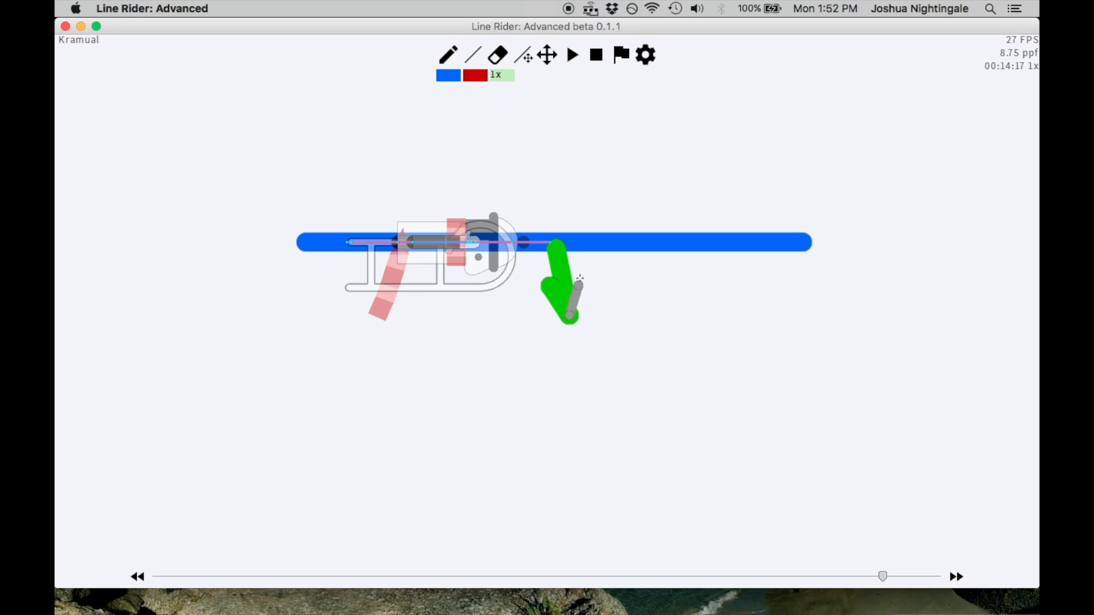
pyautogui.moveTo(562, 125); pyautogui.dragTo(559, 169)
pyautogui.hotkey('ctrl', 'z')
pyautogui.hotkey('ctrl', 'z')
pyautogui.click(549, 58)
pyautogui.moveTo(557, 112); pyautogui.dragTo(600, 204)
pyautogui.click(477, 59)
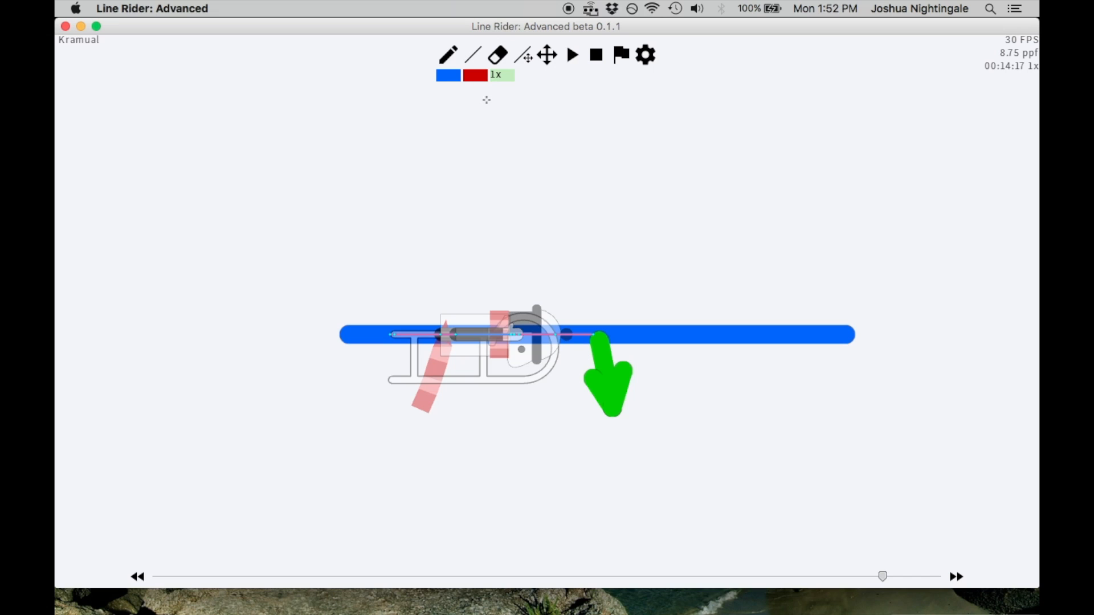
# Step between frames 00:14:16 and 00:14:20 to compare the rider's position just below and on the blue line
pyautogui.press('Left')
pyautogui.press('Left')
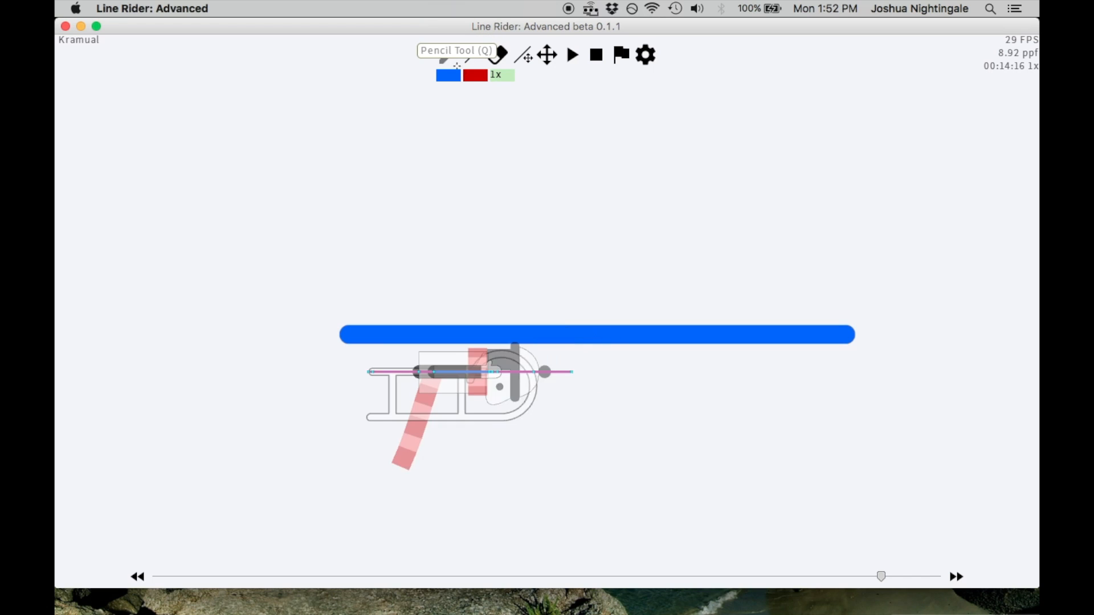
pyautogui.press('Right')
pyautogui.press('Right')
pyautogui.scroll(2, 593, 313)
pyautogui.press('Right')
pyautogui.press('Right')
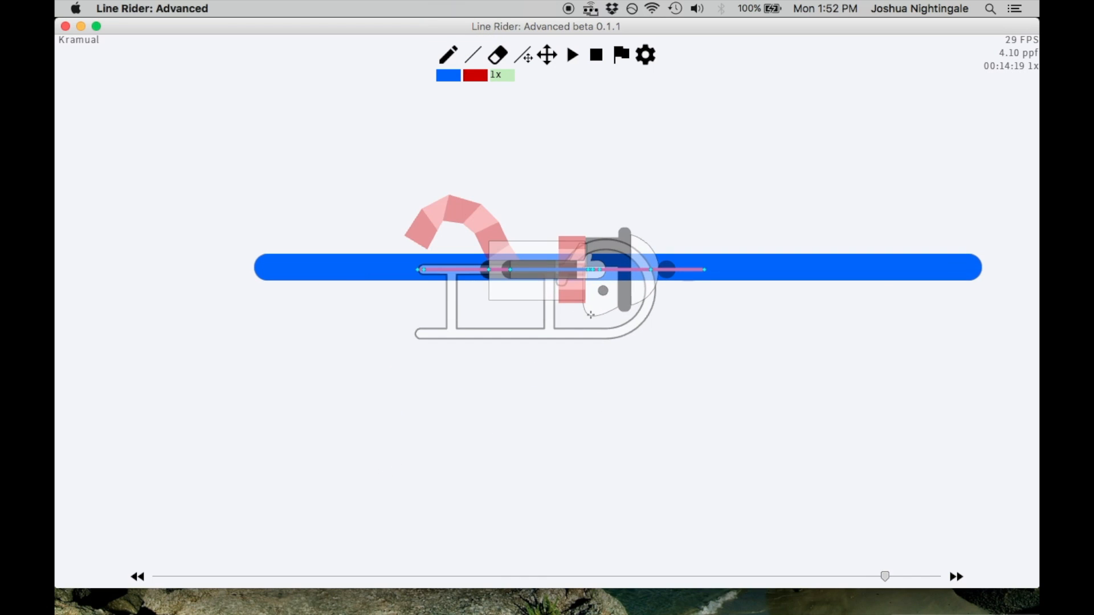
pyautogui.click(549, 58)
pyautogui.moveTo(572, 164); pyautogui.dragTo(618, 250)
pyautogui.press('Left')
pyautogui.press('Left')
pyautogui.press('Left')
pyautogui.scroll(-3, 591, 227)
pyautogui.press('Right')
pyautogui.press('Right')
pyautogui.press('Right')
pyautogui.press('Right')
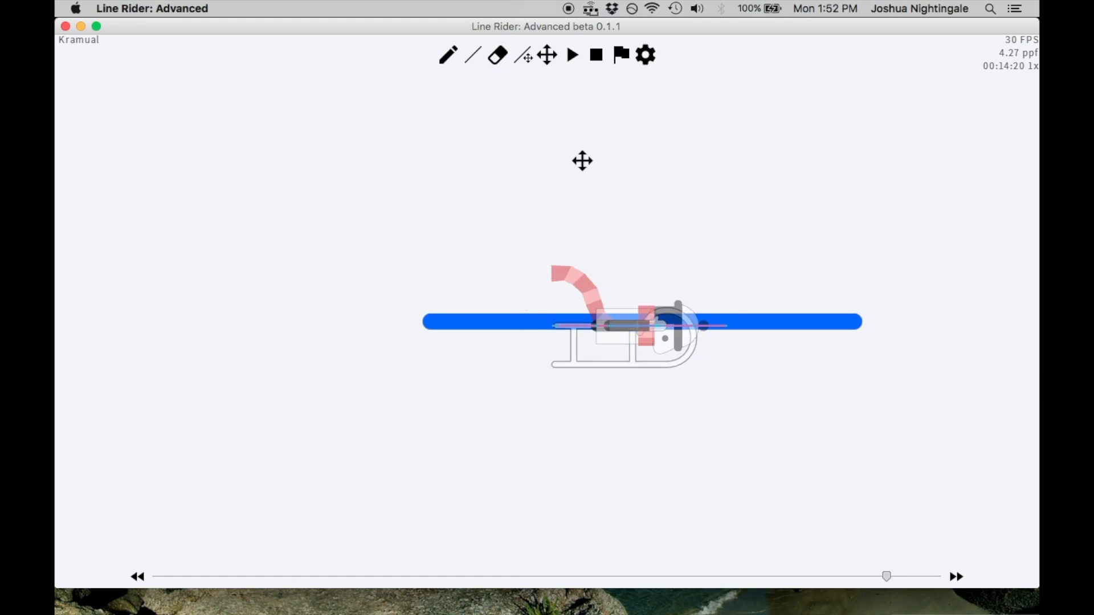
# At frame 00:14:16, draw three horizontal blue lines of similar length stacked above the existing one
pyautogui.press('Left')
pyautogui.press('Left')
pyautogui.press('Left')
pyautogui.press('Left')
pyautogui.click(475, 55)
pyautogui.click(450, 76)
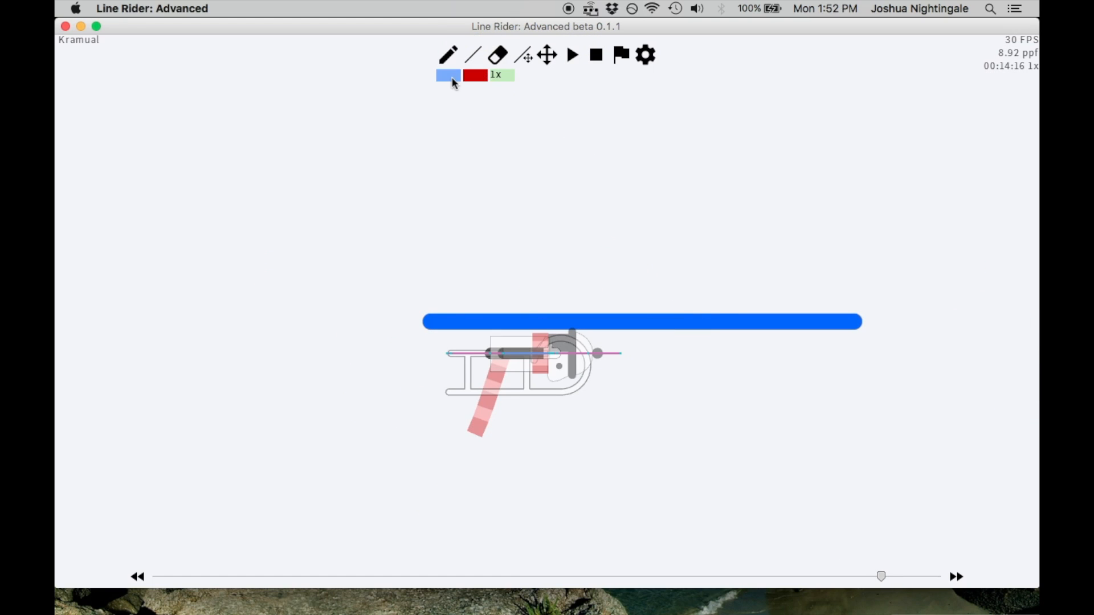
pyautogui.moveTo(443, 277); pyautogui.dragTo(833, 274)
pyautogui.moveTo(439, 238); pyautogui.dragTo(833, 238)
pyautogui.scroll(1, 719, 260)
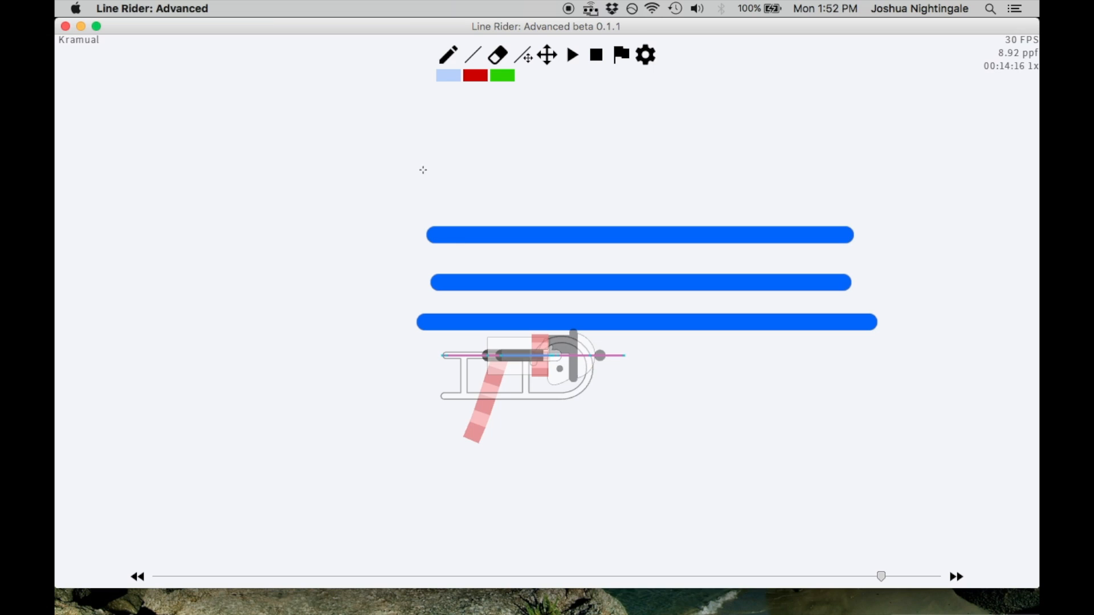
pyautogui.moveTo(437, 192); pyautogui.dragTo(833, 191)
pyautogui.scroll(2, 834, 203)
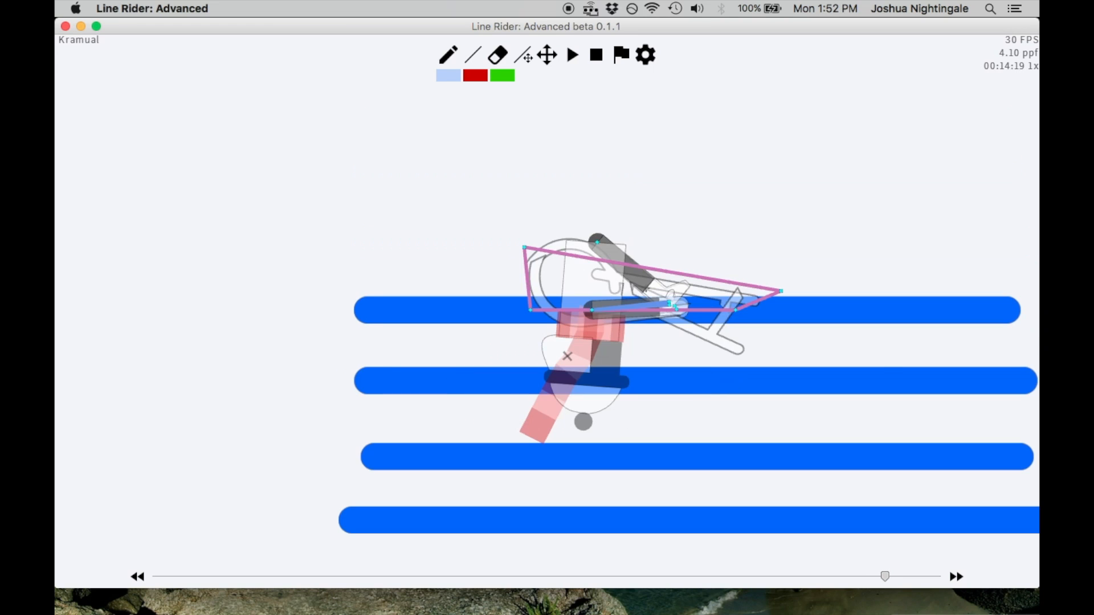
# Delete the topmost of the four stacked blue lines
pyautogui.click(547, 56)
pyautogui.moveTo(715, 417); pyautogui.dragTo(644, 263)
pyautogui.scroll(-1, 678, 219)
pyautogui.click(523, 55)
pyautogui.moveTo(918, 199); pyautogui.dragTo(921, 120)
pyautogui.press('BackSpace')
# Step back and forth through the frames around the remaining three-line stack to examine the rider's passage through it
pyautogui.press('Left')
pyautogui.scroll(-2, 777, 389)
pyautogui.press('Right')
pyautogui.press('Right')
pyautogui.press('Right')
pyautogui.press('Right')
pyautogui.press('Right')
pyautogui.scroll(-3, 786, 364)
pyautogui.press('Left')
pyautogui.press('Left')
pyautogui.press('Left')
pyautogui.press('Left')
pyautogui.press('Left')
pyautogui.press('Left')
pyautogui.press('Left')
pyautogui.press('Left')
pyautogui.press('Left')
pyautogui.press('Left')
# Rewind to before the three-line stack, play the rider passing up through it, and pause beyond it
pyautogui.press('space')
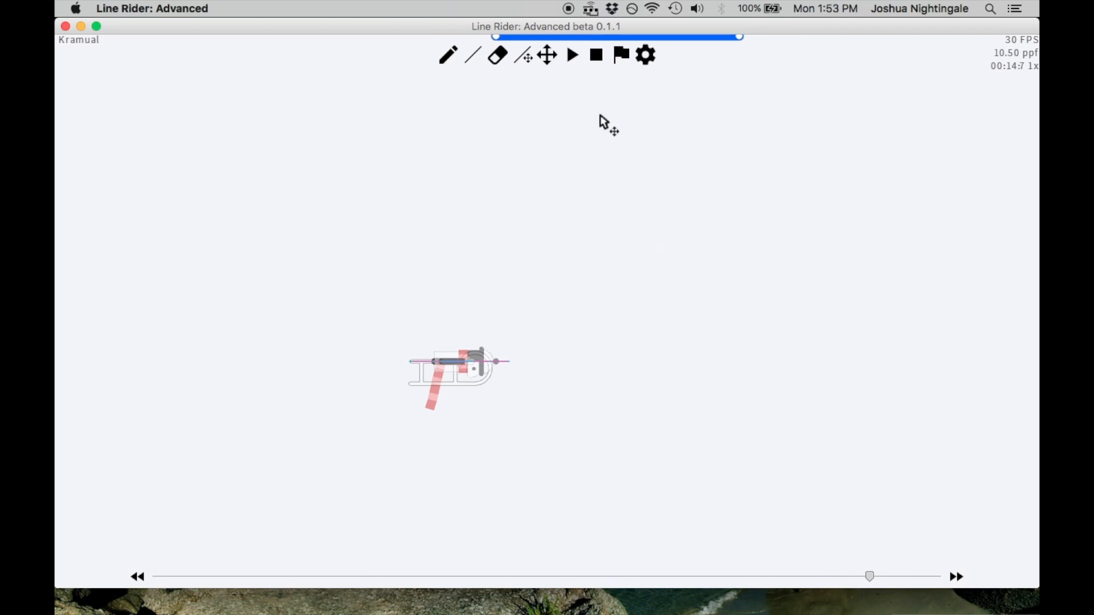
pyautogui.press('space')
pyautogui.press('Left')
pyautogui.press('Left')
pyautogui.press('Left')
pyautogui.press('Left')
pyautogui.press('Left')
pyautogui.press('Left')
pyautogui.press('Left')
pyautogui.press('Left')
# Step back to the three-line stack and stop at frame 00:14:18 with the flattened rider on its lowest line
pyautogui.press('Left')
pyautogui.press('Left')
pyautogui.press('Left')
pyautogui.press('Left')
pyautogui.press('space')
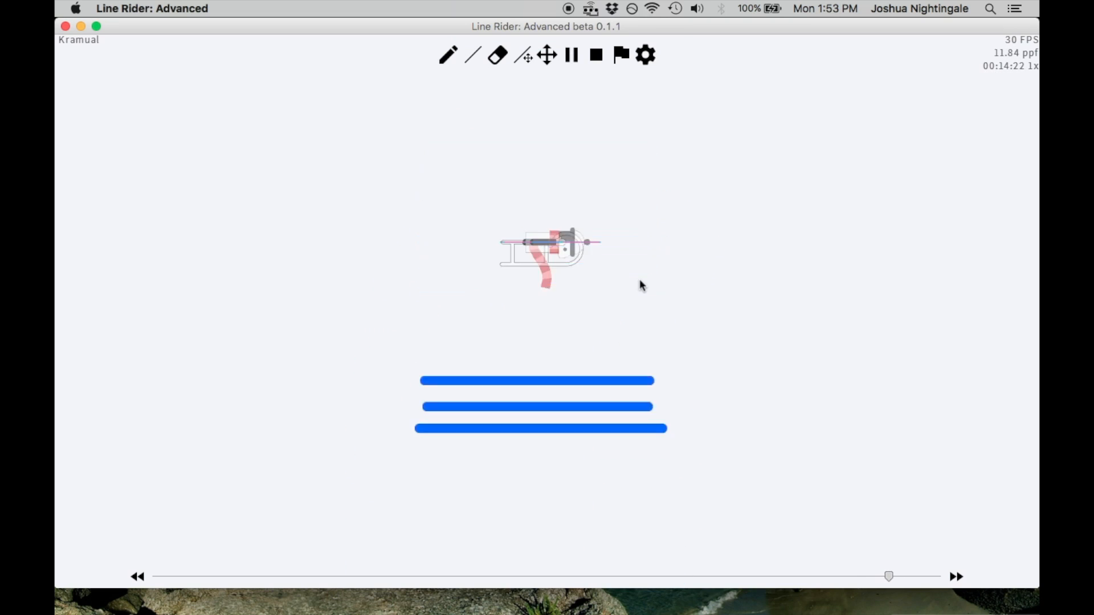
pyautogui.press('space')
pyautogui.press('Left')
pyautogui.press('Left')
pyautogui.press('Left')
pyautogui.press('Left')
pyautogui.press('Left')
pyautogui.press('Left')
pyautogui.press('Left')
pyautogui.press('Left')
pyautogui.press('Left')
pyautogui.press('Left')
pyautogui.press('Left')
pyautogui.press('Left')
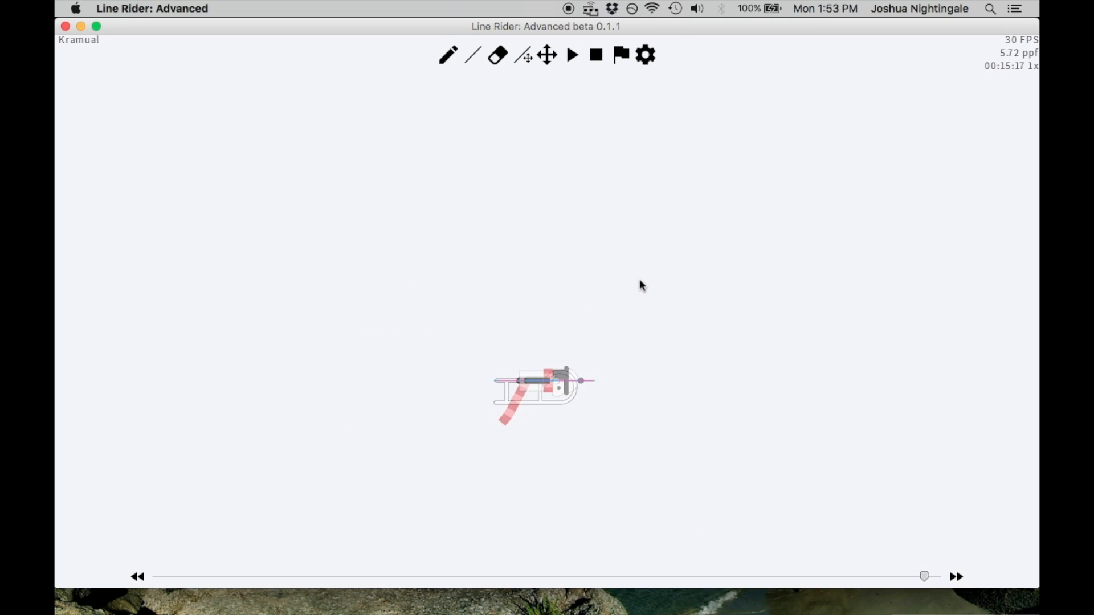
pyautogui.press('Left')
pyautogui.press('Left')
pyautogui.press('Left')
pyautogui.press('Left')
pyautogui.press('Left')
pyautogui.press('Left')
pyautogui.press('Left')
pyautogui.press('Left')
pyautogui.press('Left')
pyautogui.press('Left')
pyautogui.press('Left')
pyautogui.press('Left')
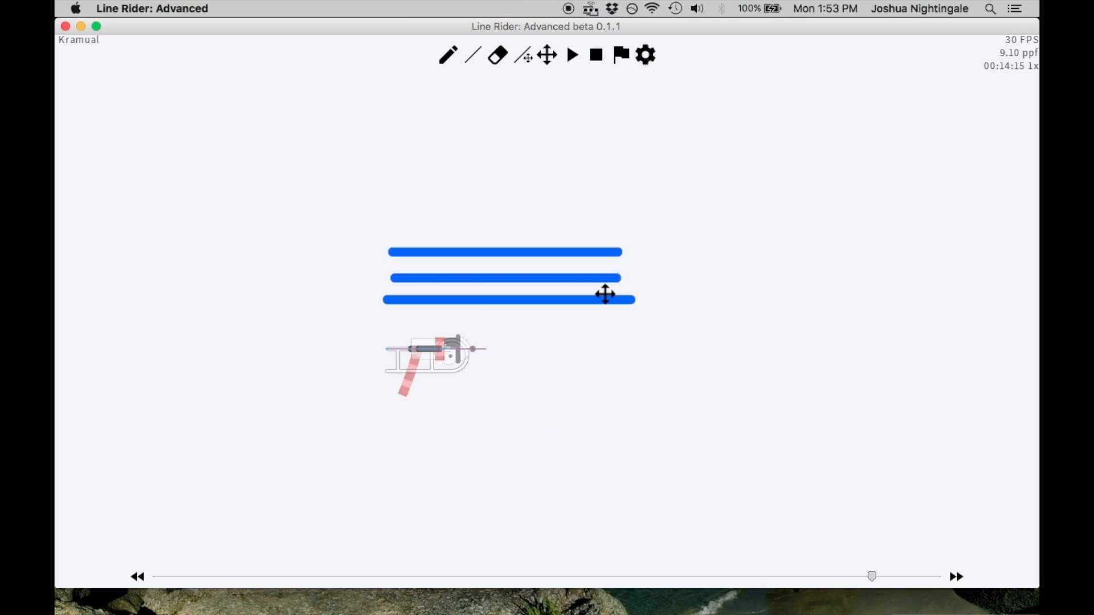
pyautogui.scroll(3, 534, 264)
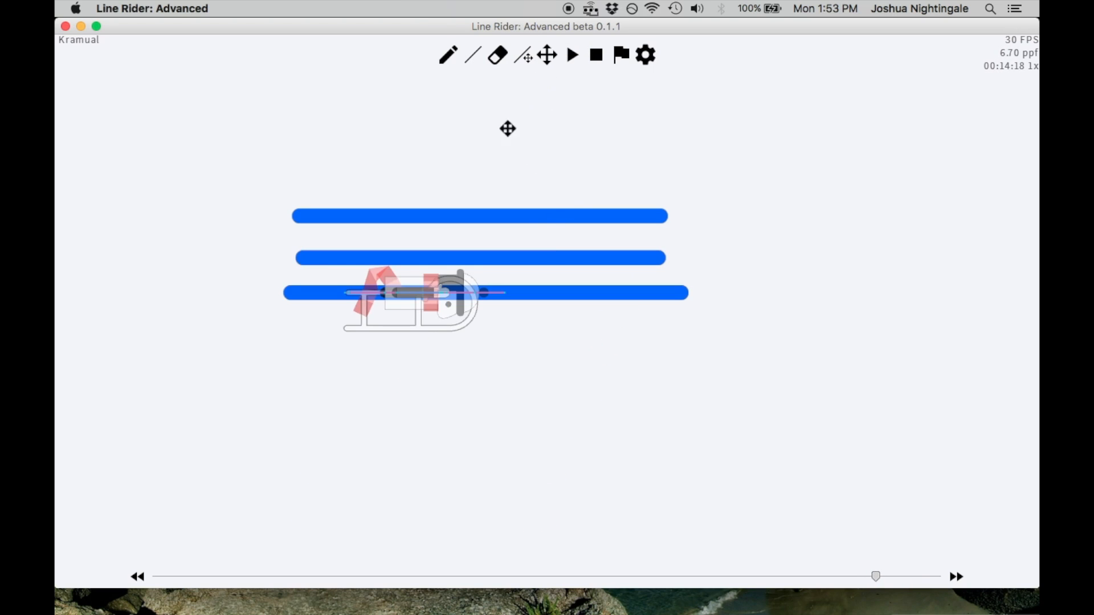
# Compare the rider on the three-line stack between frames 00:14:18 and 00:14:19, stopping at physics iteration 1 of frame 00:14:19
pyautogui.moveTo(508, 129); pyautogui.dragTo(598, 204)
pyautogui.scroll(1, 615, 214)
pyautogui.press('Right')
pyautogui.click(473, 55)
pyautogui.scroll(5, 468, 202)
pyautogui.scroll(-1, 450, 203)
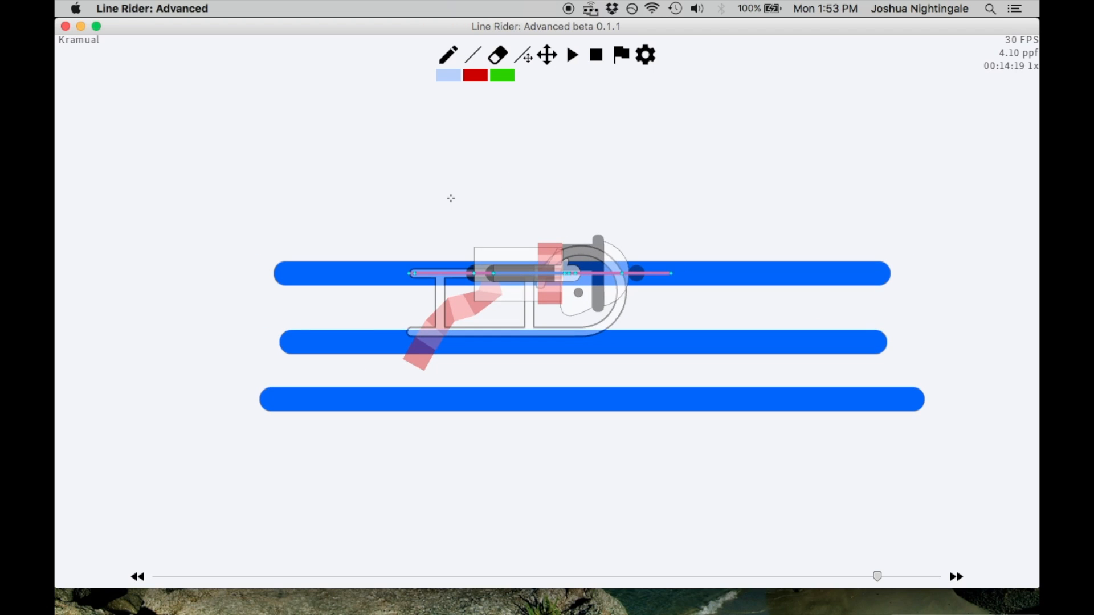
pyautogui.press('Left')
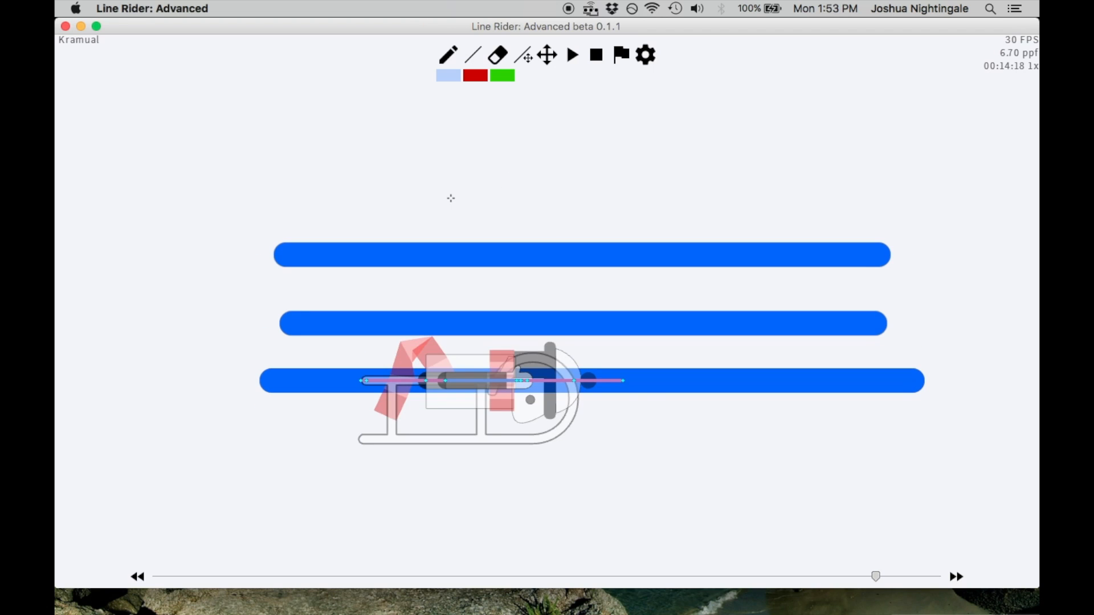
pyautogui.hotkey('alt', 'Right')
pyautogui.hotkey('alt', 'Right')
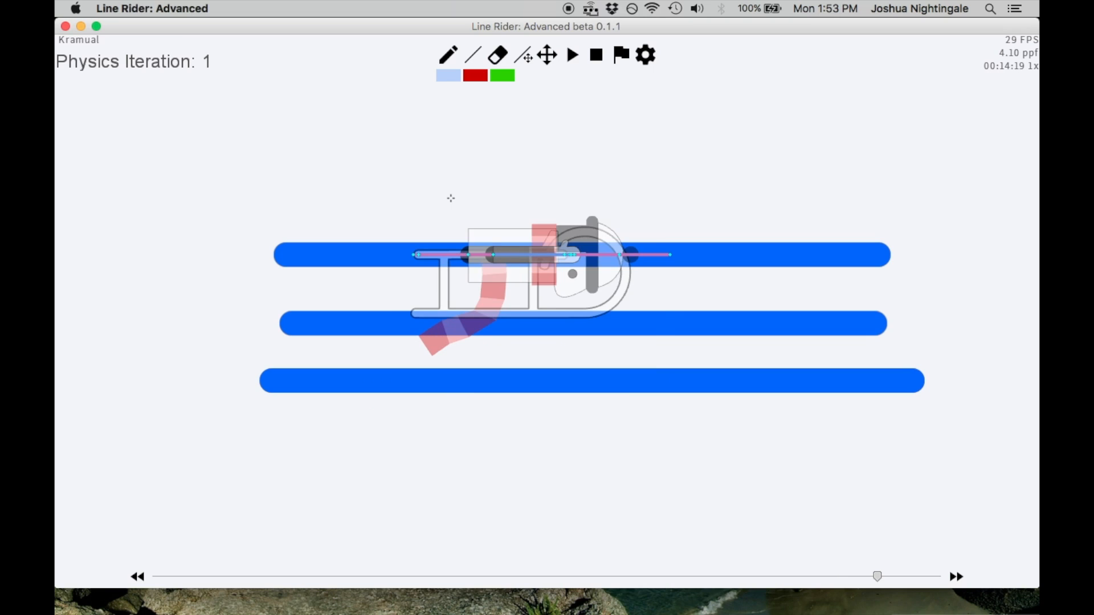
# Try a shorter horizontal blue line above the three-line stack at physics iteration 1
pyautogui.click(547, 55)
pyautogui.moveTo(563, 77); pyautogui.dragTo(520, 173)
pyautogui.click(473, 53)
pyautogui.moveTo(301, 290); pyautogui.dragTo(665, 290)
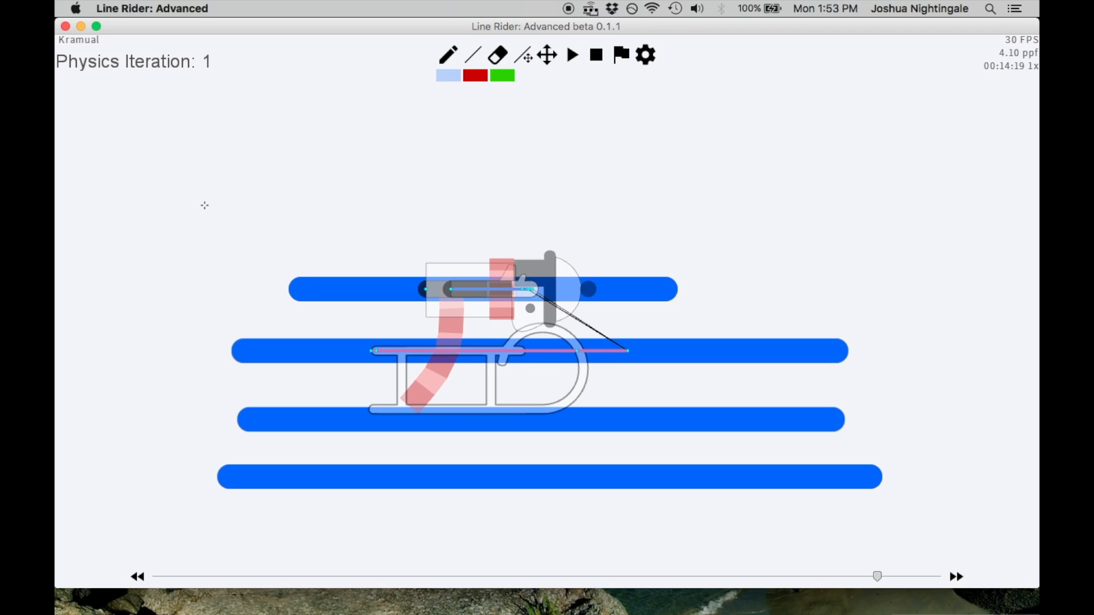
pyautogui.hotkey('ctrl', 'z')
# At physics iteration 2, draw two shorter horizontal blue lines one above the other over the three-line stack
pyautogui.hotkey('alt', 'Right')
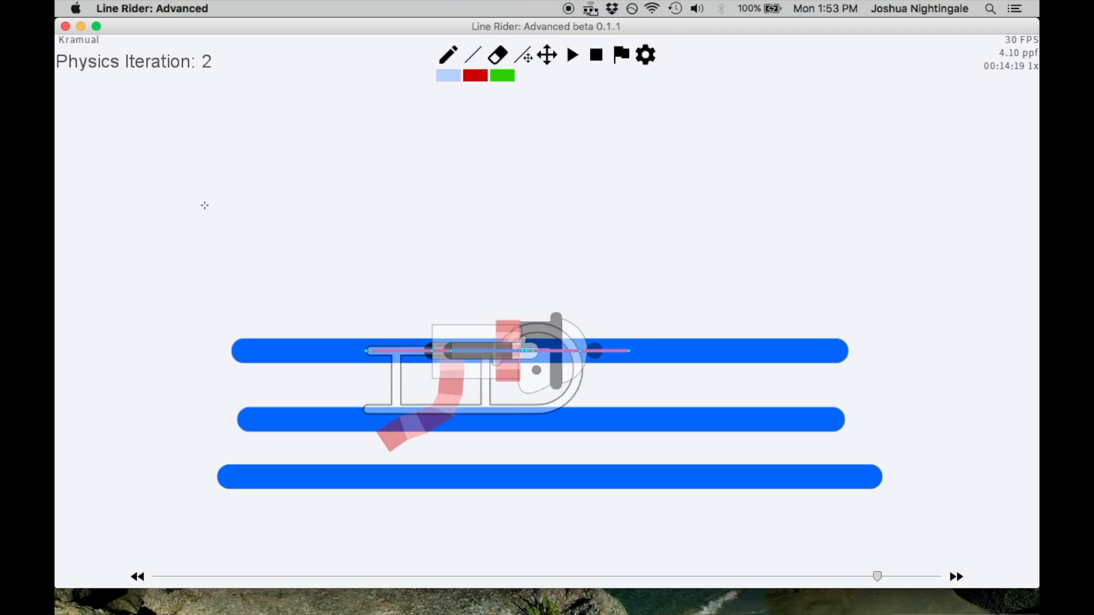
pyautogui.moveTo(327, 229); pyautogui.dragTo(641, 229)
pyautogui.moveTo(317, 148)
pyautogui.mouseDown()
pyautogui.moveTo(660, 147)
pyautogui.moveTo(644, 148)
pyautogui.moveTo(655, 302)
pyautogui.mouseUp()
# Show the line endpoints and step back through the physics iterations to examine the rider on the five-line stack at iteration 1
pyautogui.click(523, 55)
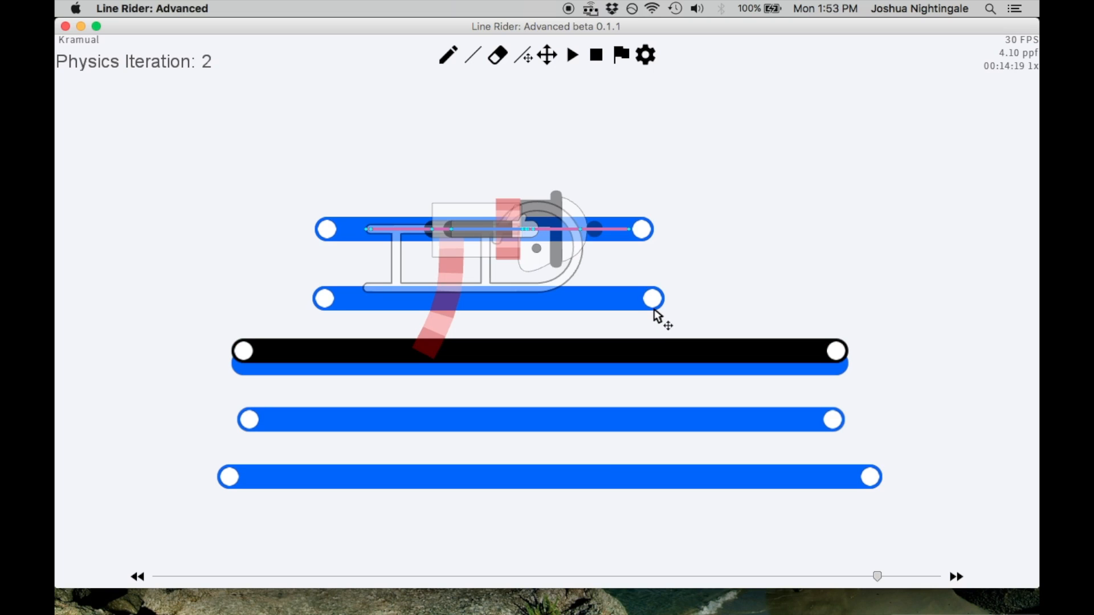
pyautogui.hotkey('alt', 'Left')
pyautogui.hotkey('alt', 'Left')
pyautogui.hotkey('alt', 'Right')
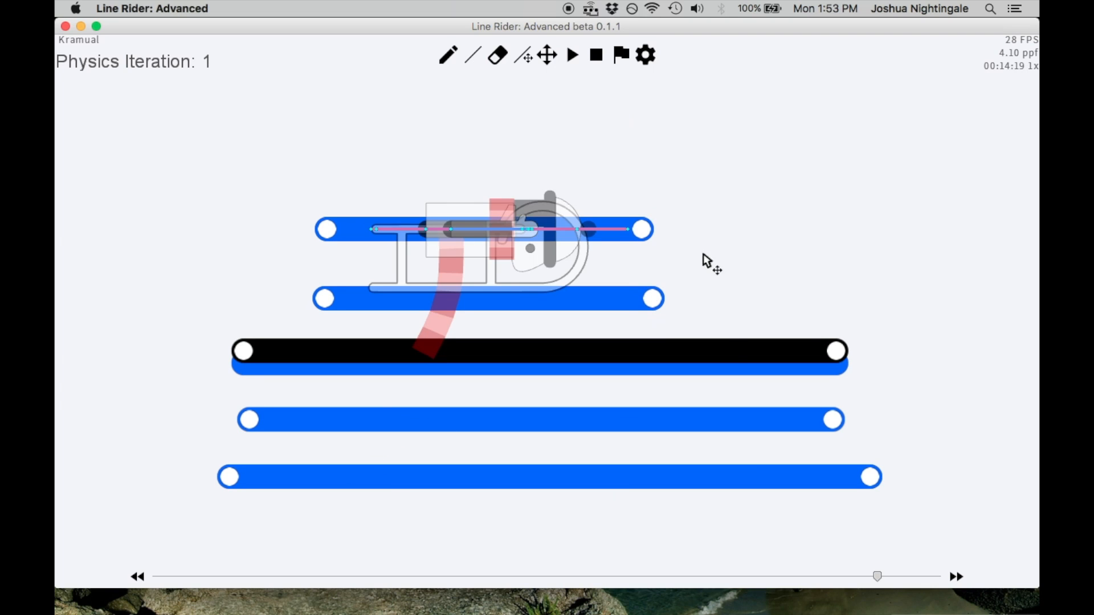
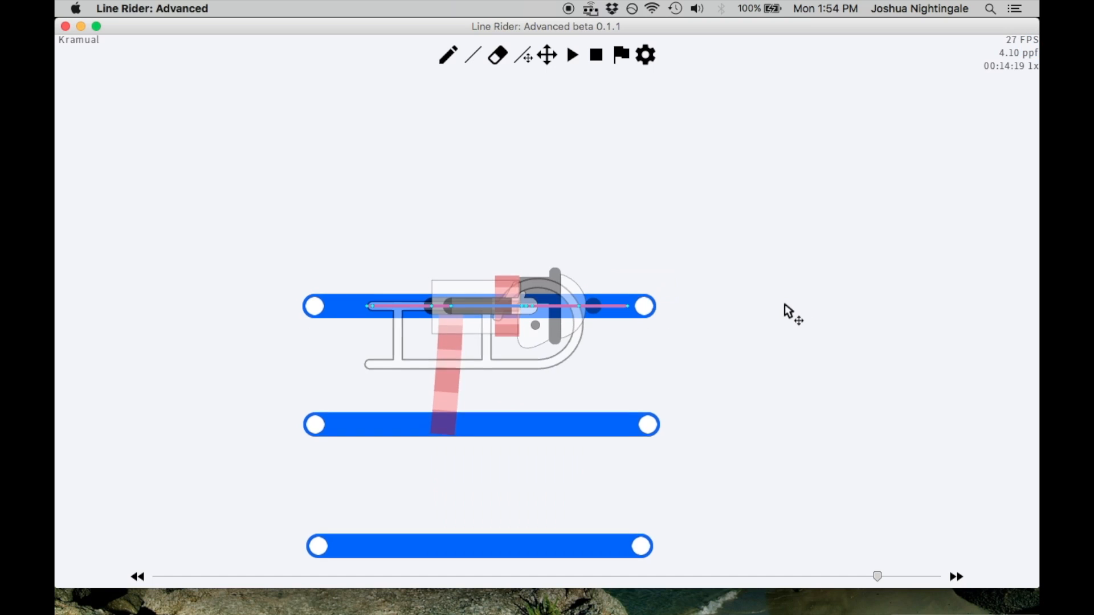
# Play past the tall line stack, then step back and forward through the frames to examine the rider at 00:14:20
pyautogui.press('Left')
pyautogui.press('Left')
pyautogui.press('Left')
pyautogui.press('Left')
pyautogui.press('Left')
pyautogui.press('Left')
pyautogui.press('Left')
pyautogui.press('Left')
pyautogui.press('Left')
pyautogui.press('Left')
pyautogui.press('Left')
pyautogui.press('Left')
pyautogui.press('Left')
pyautogui.press('Left')
pyautogui.press('Left')
pyautogui.press('Left')
pyautogui.press('Left')
pyautogui.press('Left')
pyautogui.scroll(1, 677, 251)
pyautogui.press('space')
pyautogui.press('space')
pyautogui.press('Left')
pyautogui.press('Left')
pyautogui.press('Left')
pyautogui.press('Left')
pyautogui.press('Left')
pyautogui.press('Left')
pyautogui.press('Left')
pyautogui.press('Left')
pyautogui.press('Left')
pyautogui.press('Left')
pyautogui.press('Left')
pyautogui.press('Left')
pyautogui.press('Left')
pyautogui.press('Left')
pyautogui.press('Left')
pyautogui.press('Left')
pyautogui.press('Left')
pyautogui.press('Left')
pyautogui.press('Left')
pyautogui.press('Left')
pyautogui.press('Left')
pyautogui.press('Left')
pyautogui.press('Left')
pyautogui.press('Left')
pyautogui.press('Right')
pyautogui.press('Right')
pyautogui.press('Right')
pyautogui.press('Right')
pyautogui.press('Right')
pyautogui.press('Right')
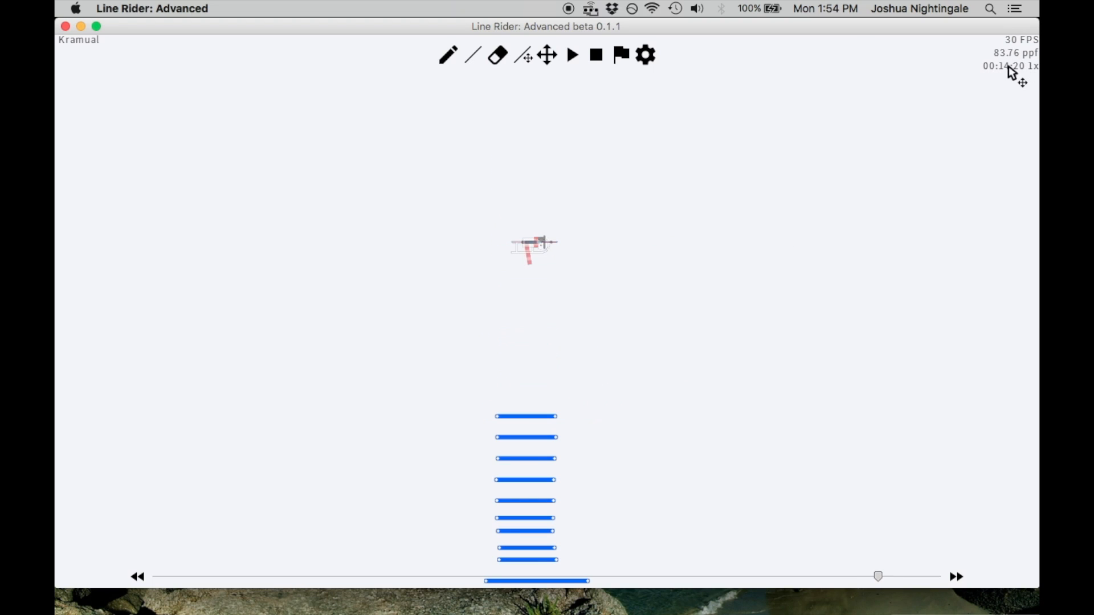
# Step back to the frames before the rider meets the stack, then forward to frame 00:14:18
pyautogui.press('Left')
pyautogui.press('Left')
pyautogui.press('Left')
pyautogui.press('Left')
pyautogui.press('Left')
pyautogui.press('Left')
pyautogui.press('Left')
pyautogui.press('Left')
pyautogui.press('Left')
pyautogui.press('Left')
pyautogui.press('Left')
pyautogui.press('Left')
pyautogui.press('Left')
pyautogui.press('Left')
pyautogui.press('Left')
pyautogui.press('Left')
pyautogui.press('Left')
pyautogui.press('Left')
pyautogui.press('Left')
pyautogui.press('Left')
pyautogui.press('Left')
pyautogui.press('Left')
pyautogui.press('Left')
pyautogui.press('Left')
pyautogui.press('Left')
pyautogui.press('Left')
pyautogui.press('Left')
pyautogui.press('Left')
pyautogui.press('Left')
pyautogui.press('Left')
pyautogui.press('Left')
pyautogui.press('Left')
pyautogui.press('Left')
pyautogui.press('Left')
pyautogui.press('Left')
pyautogui.press('Left')
pyautogui.press('Left')
pyautogui.press('Left')
pyautogui.press('Right')
pyautogui.press('Right')
pyautogui.press('Right')
pyautogui.press('Right')
pyautogui.press('Right')
pyautogui.press('Right')
pyautogui.press('Right')
pyautogui.press('Right')
pyautogui.press('Right')
pyautogui.press('Right')
pyautogui.press('Right')
pyautogui.press('Right')
pyautogui.press('Right')
pyautogui.press('Right')
pyautogui.press('Right')
pyautogui.press('Right')
pyautogui.press('Right')
pyautogui.press('Right')
pyautogui.press('Right')
pyautogui.press('Right')
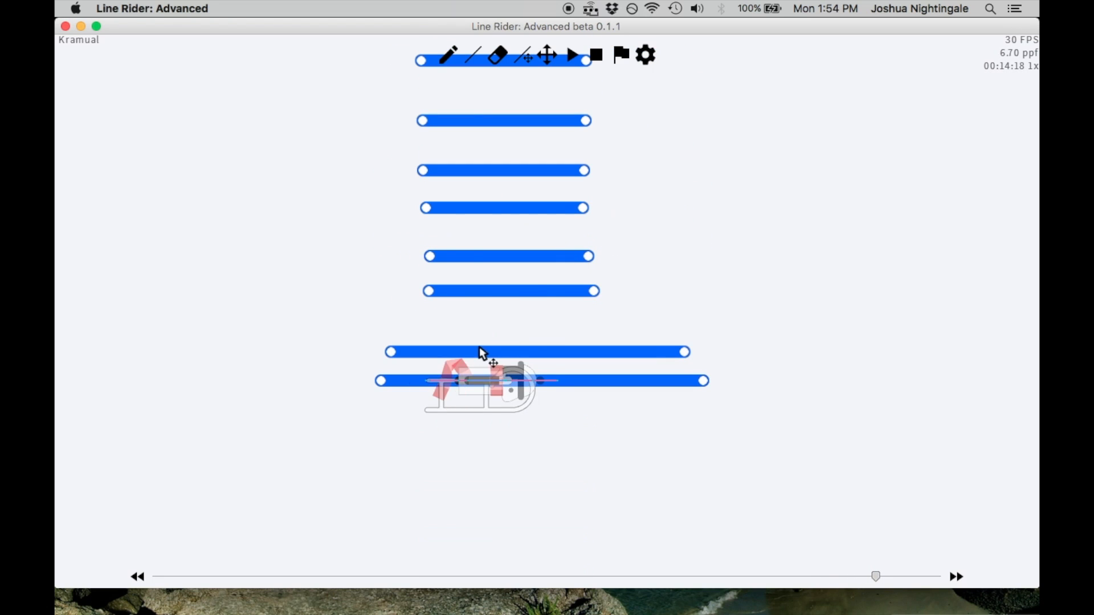
# Compare the rider's position at the base and at the top of the stack between frames 00:14:18 and 00:14:19
pyautogui.press('Right')
pyautogui.press('Left')
pyautogui.press('Right')
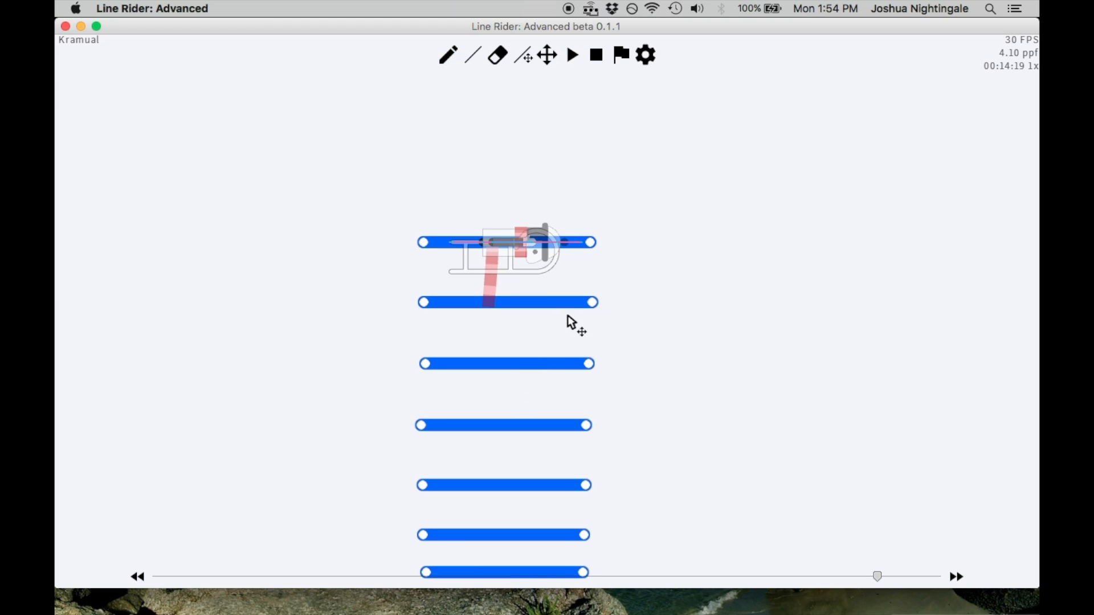
pyautogui.press('Left')
pyautogui.scroll(-3, 583, 315)
pyautogui.press('Right')
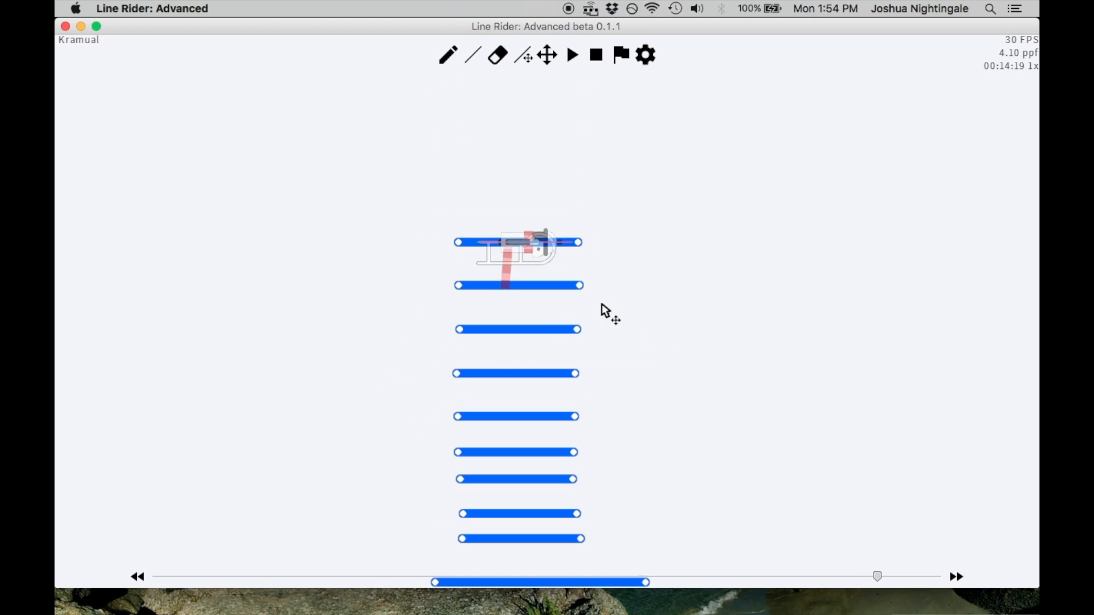
pyautogui.press('Left')
pyautogui.press('Right')
pyautogui.press('Left')
pyautogui.press('Right')
# Play on beyond the stack to about frame 00:14:38, then scrub back to the frames around 00:14:16
pyautogui.scroll(-2, 724, 228)
pyautogui.press('space')
pyautogui.press('space')
pyautogui.press('Left')
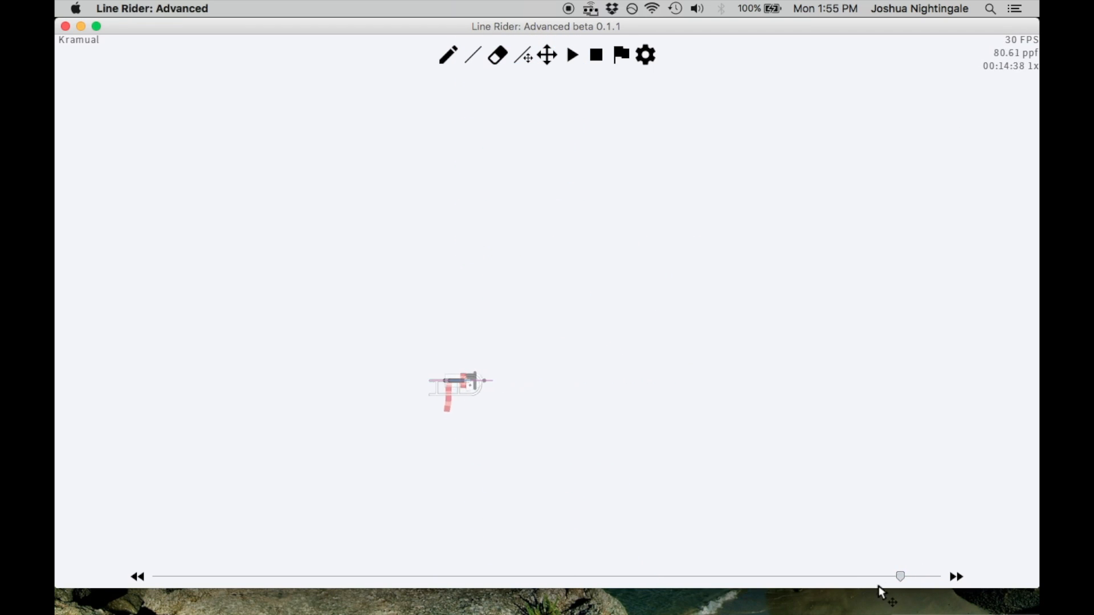
pyautogui.press('Right')
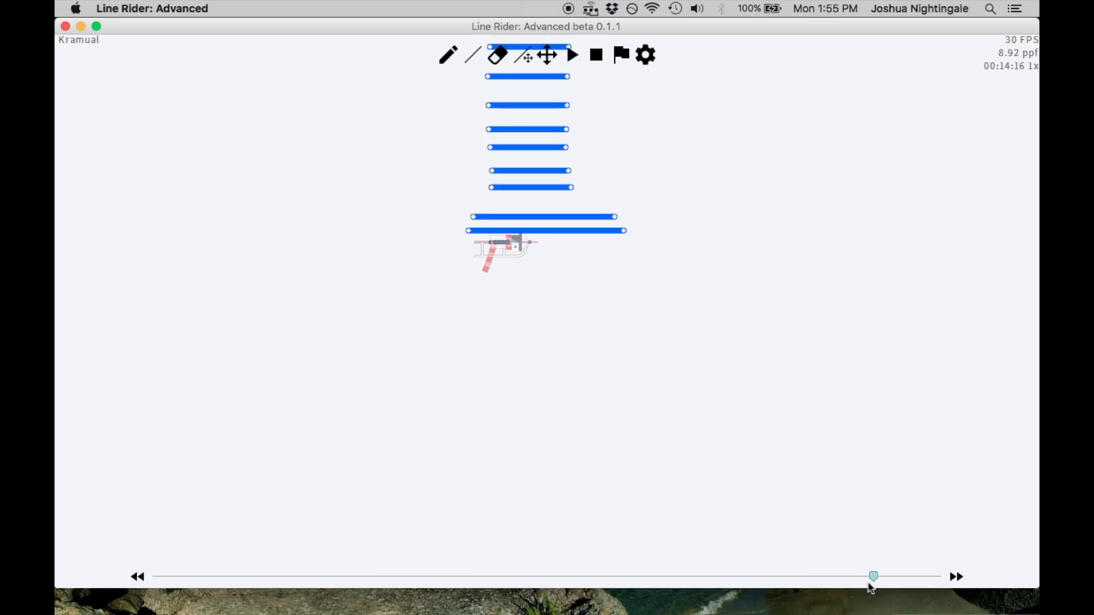
pyautogui.press('Left')
pyautogui.press('Left')
pyautogui.press('Left')
# Rewind to an early point of the timeline and replay the run, pausing around the rider's contact with the stack
pyautogui.moveTo(882, 584); pyautogui.dragTo(278, 602)
pyautogui.press('space')
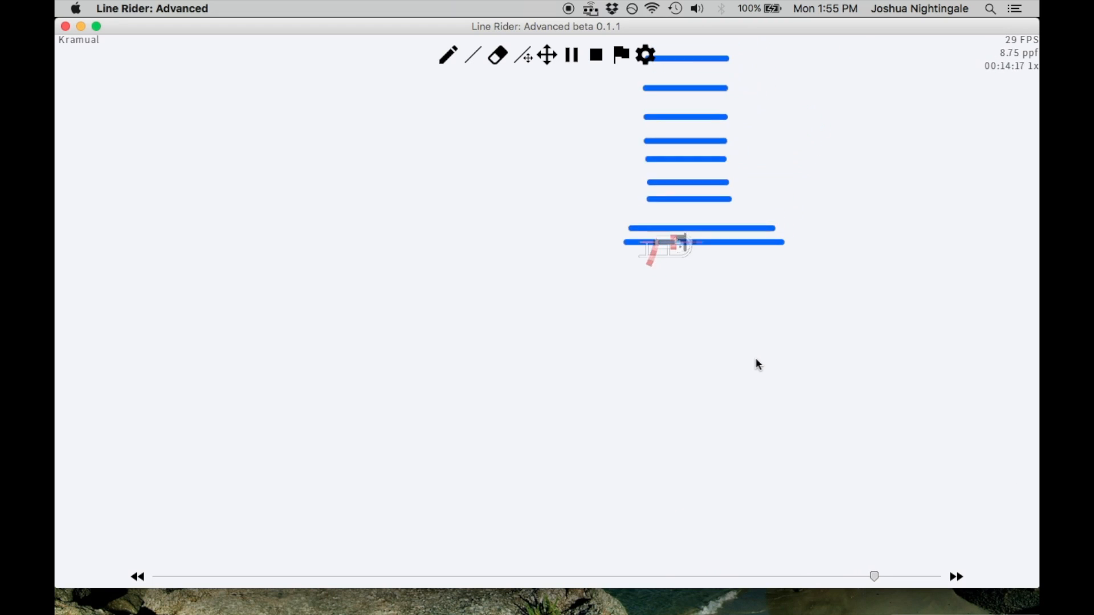
pyautogui.press('space')
pyautogui.press('Left')
# Step back and forth between the approach below the stack and frame 00:14:19 to watch the rider rise
pyautogui.press('Left')
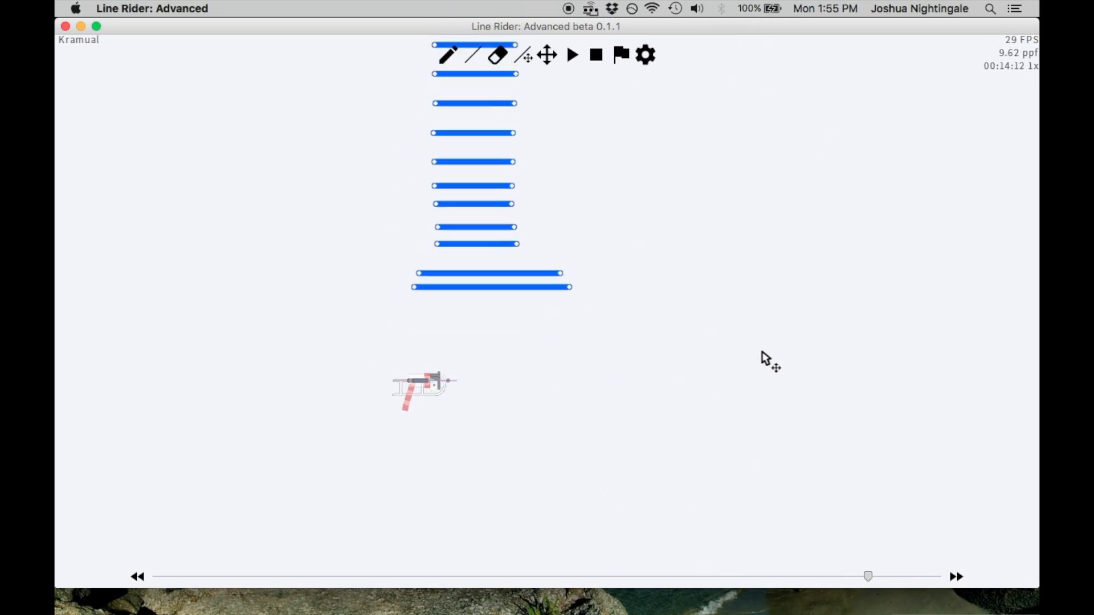
pyautogui.press('Right')
pyautogui.press('Right')
pyautogui.press('Left')
pyautogui.press('Left')
pyautogui.press('Right')
pyautogui.press('Right')
pyautogui.press('Left')
# Compare the rider against the whole stack across frames 00:14:18, 00:14:19 and 00:14:20 with the Line tool active
pyautogui.click(547, 55)
pyautogui.moveTo(607, 184); pyautogui.dragTo(720, 194)
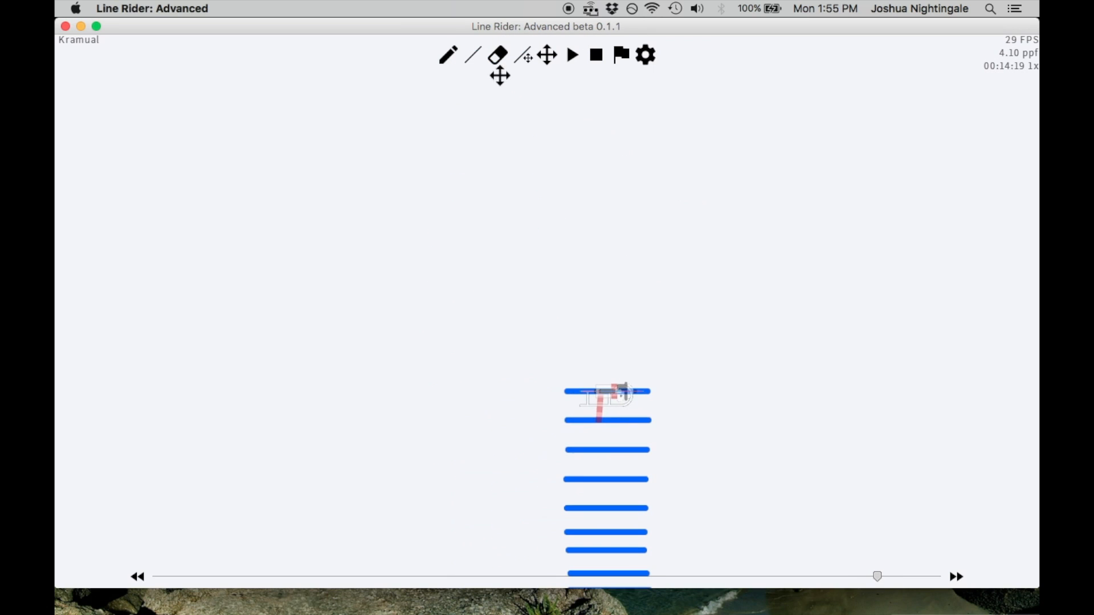
pyautogui.click(475, 55)
pyautogui.scroll(-3, 530, 110)
pyautogui.press('Right')
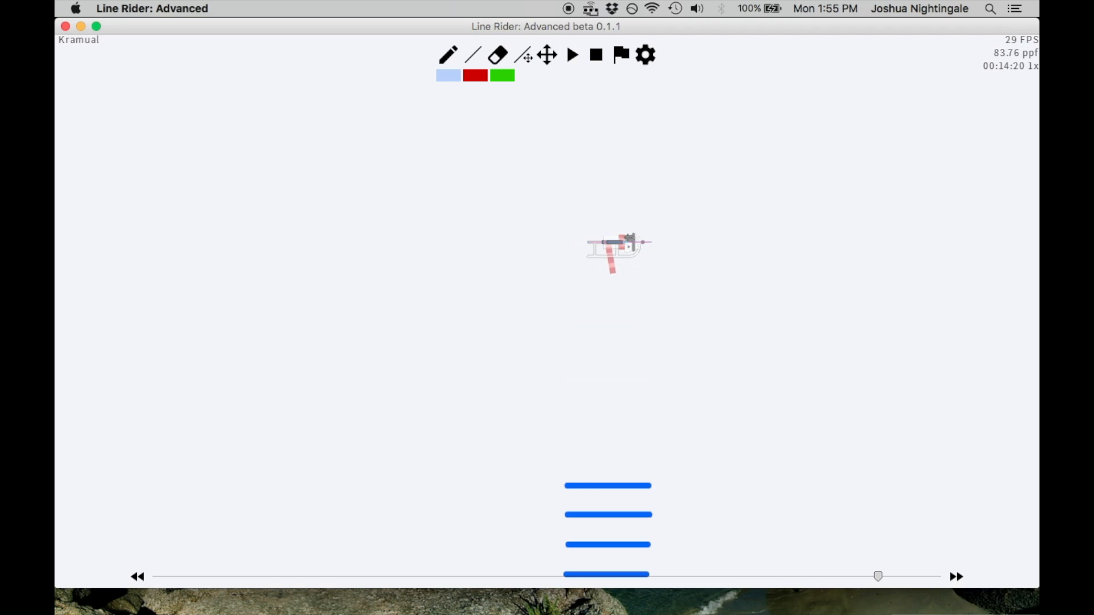
pyautogui.scroll(1, 629, 237)
pyautogui.press('Left')
pyautogui.press('Left')
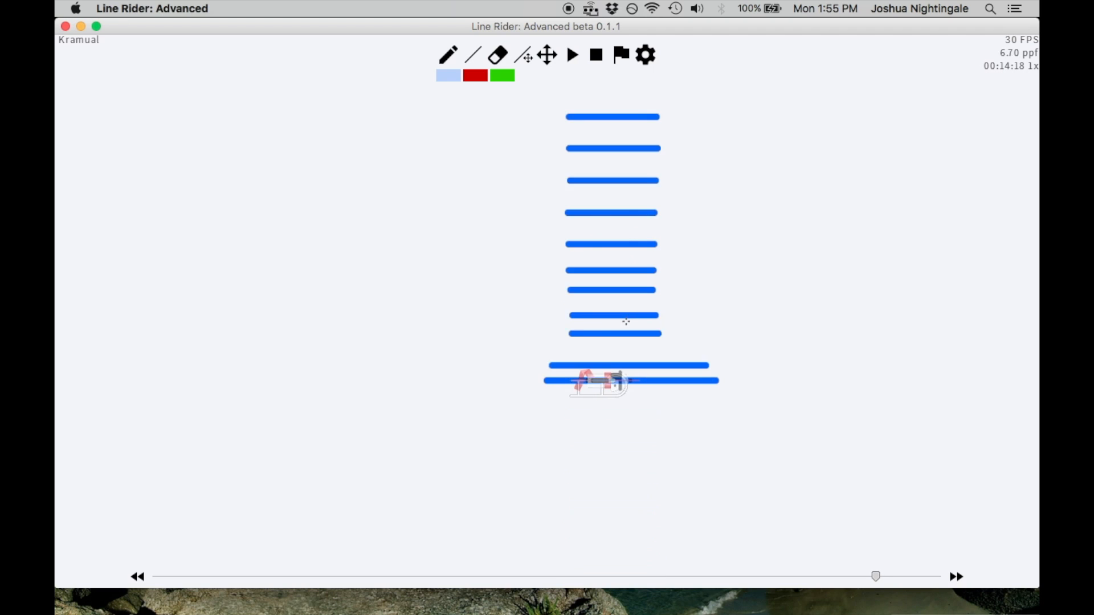
pyautogui.press('Right')
pyautogui.press('Left')
pyautogui.press('Right')
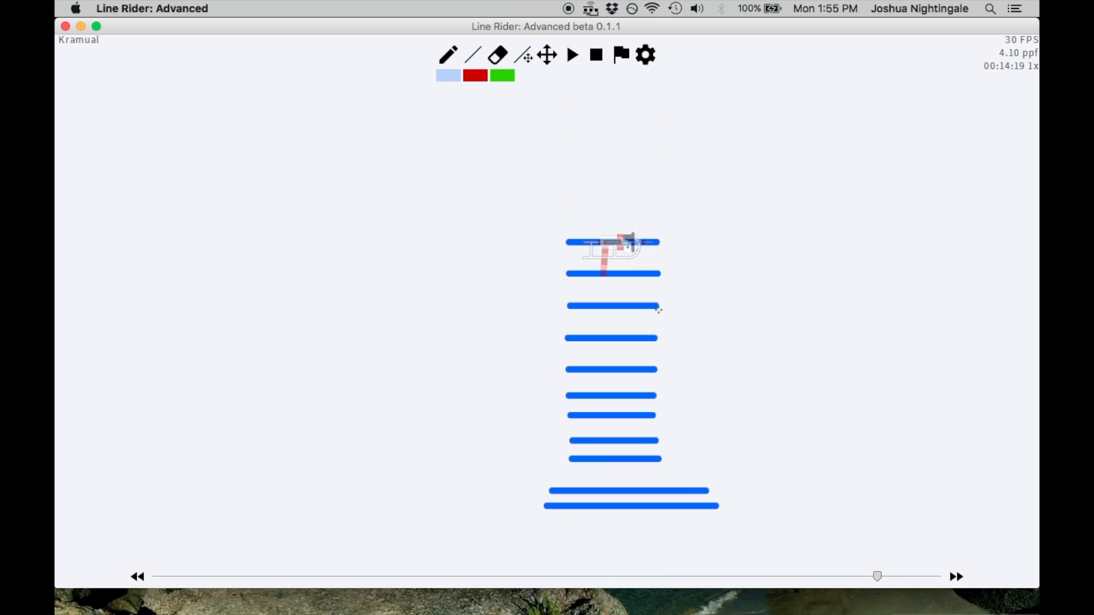
# Alternate between frame 00:14:19 and its neighbouring frames to examine how far the rider travels off the stack's top line
pyautogui.press('Right')
pyautogui.press('Left')
pyautogui.press('Right')
pyautogui.press('Left')
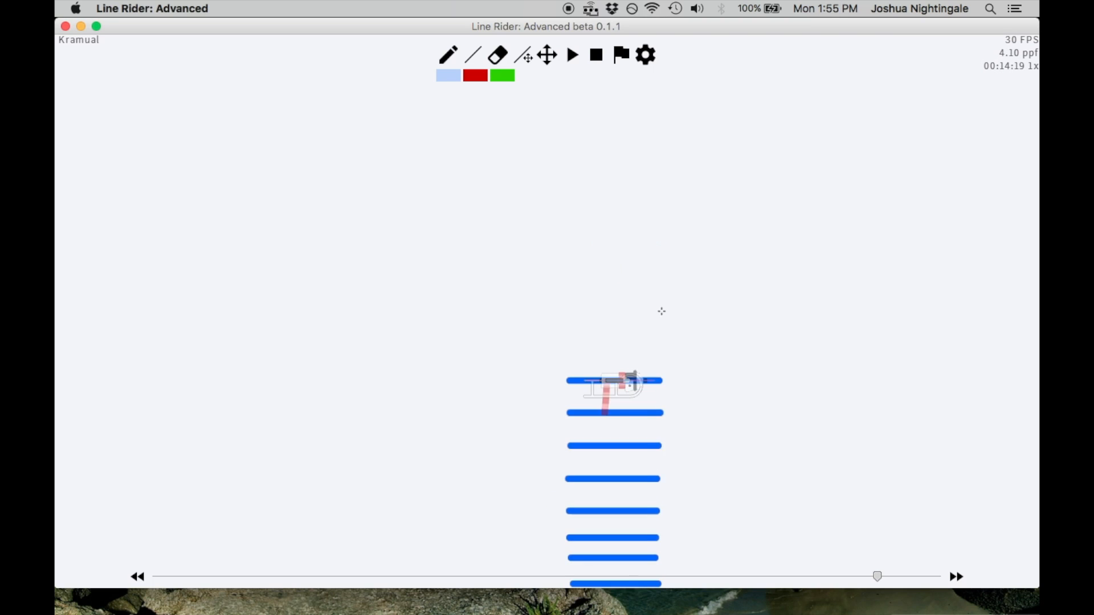
pyautogui.scroll(1, 664, 313)
pyautogui.press('Left')
pyautogui.press('Right')
pyautogui.scroll(-1, 686, 322)
pyautogui.press('Right')
pyautogui.press('Left')
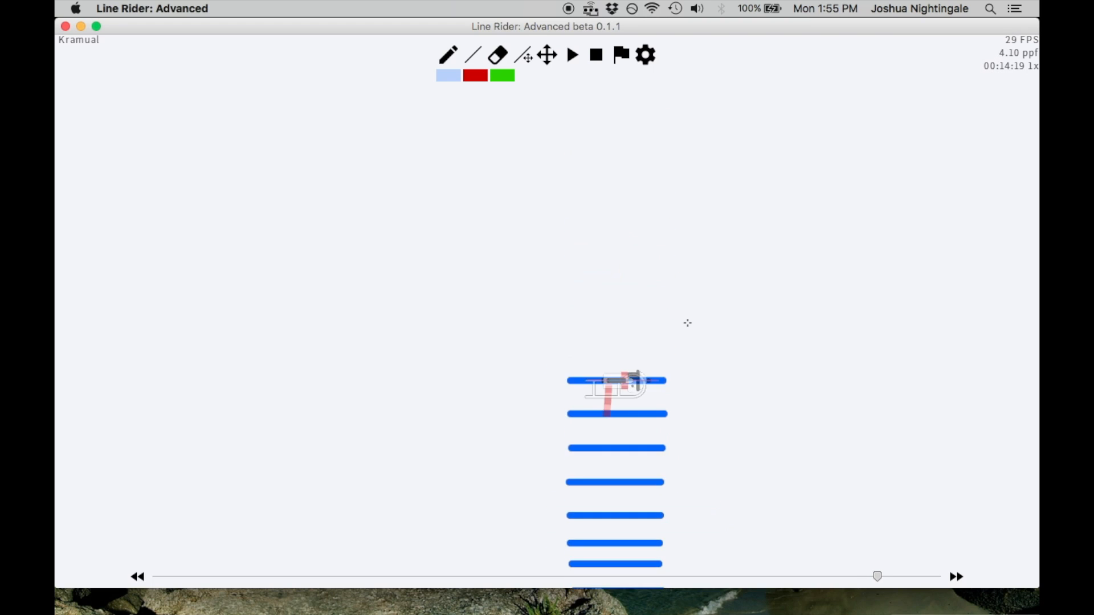
pyautogui.scroll(-3, 687, 323)
pyautogui.press('Left')
pyautogui.press('Right')
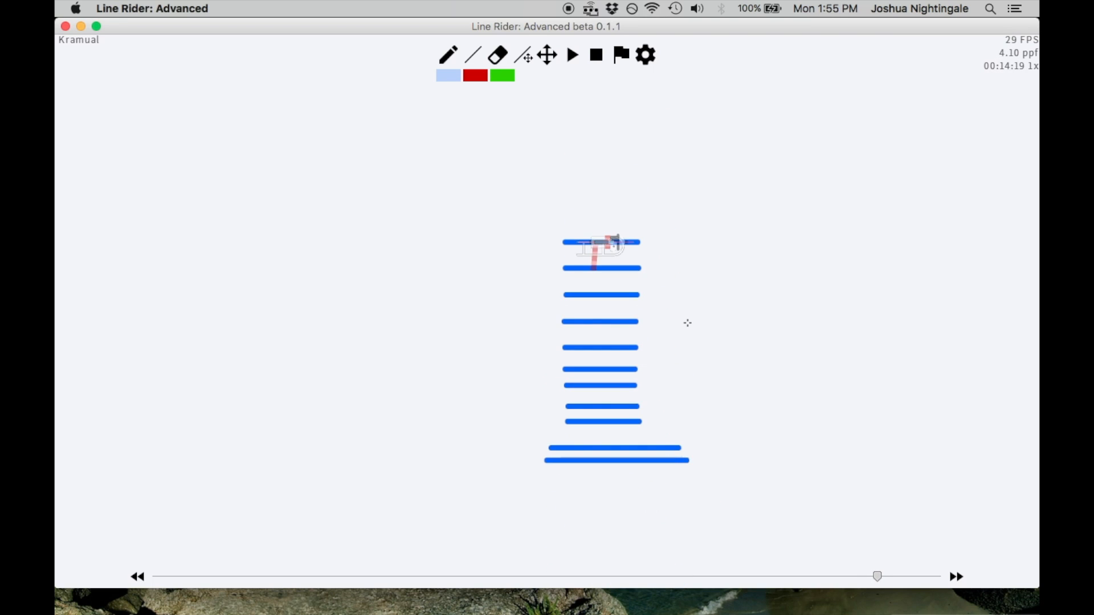
pyautogui.press('Right')
pyautogui.scroll(1, 678, 324)
pyautogui.press('Left')
pyautogui.scroll(1, 671, 288)
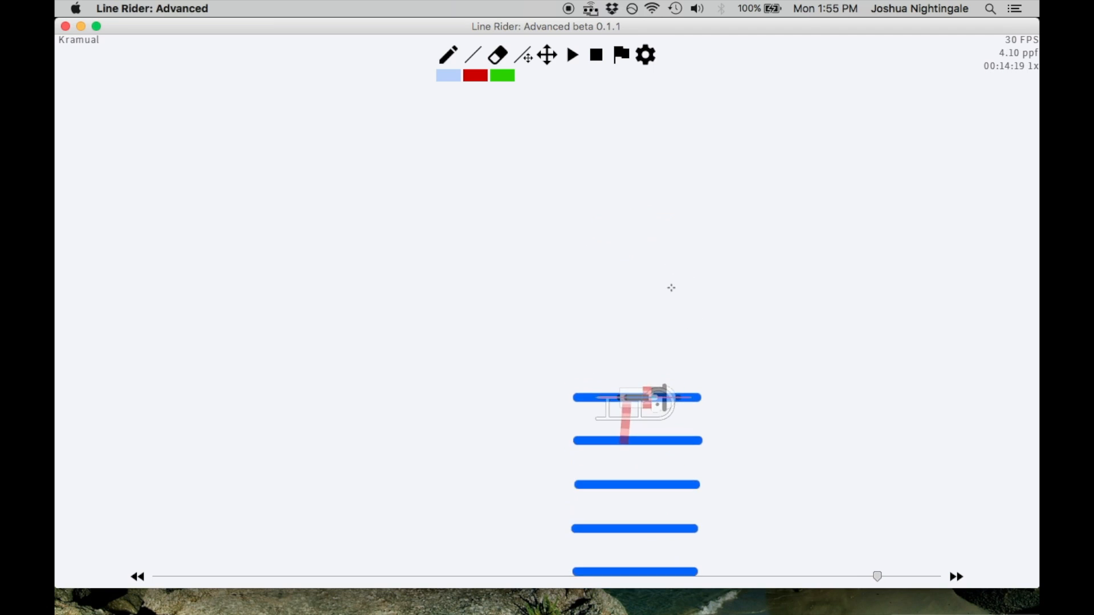
# At frame 00:14:20, try three slanted blue lines across the airborne rider, removing each one
pyautogui.press('Right')
pyautogui.moveTo(732, 244); pyautogui.dragTo(578, 268)
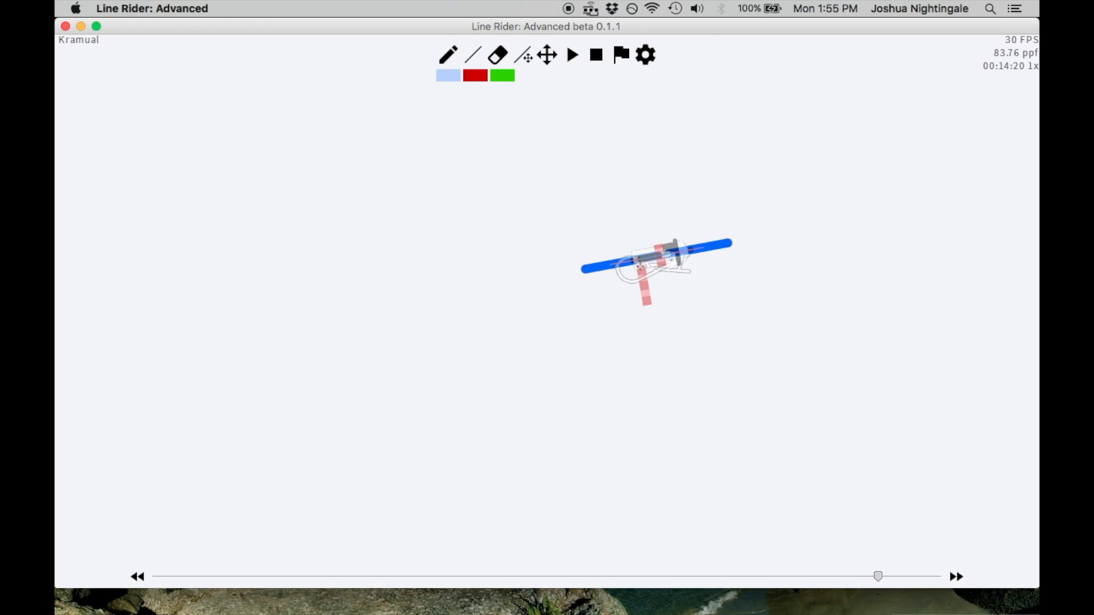
pyautogui.press('BackSpace')
pyautogui.moveTo(729, 252); pyautogui.dragTo(584, 262)
pyautogui.press('BackSpace')
pyautogui.moveTo(732, 253)
pyautogui.mouseDown()
pyautogui.moveTo(585, 282)
pyautogui.moveTo(607, 303)
pyautogui.mouseUp()
pyautogui.press('BackSpace')
pyautogui.press('BackSpace')
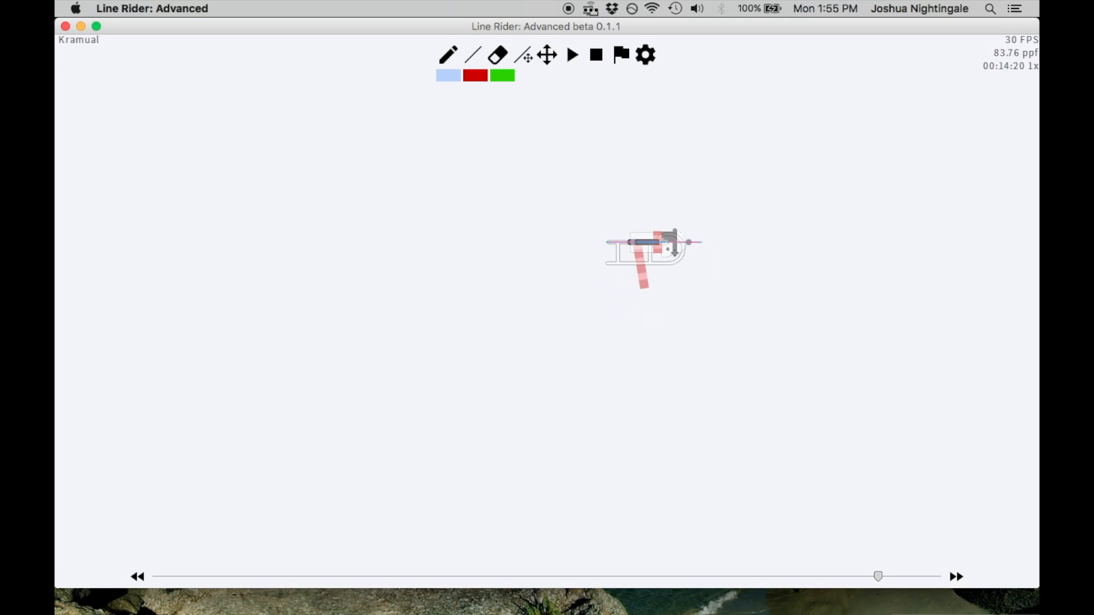
# Return to frame 00:14:19 and open the playback speed options in the preferences
pyautogui.press('Left')
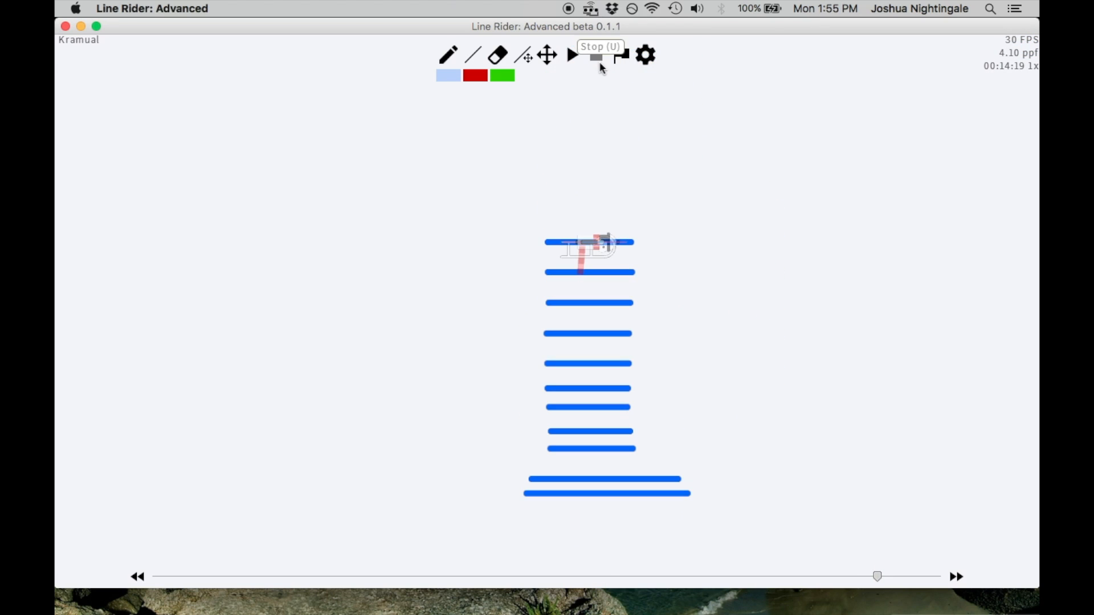
pyautogui.click(645, 57)
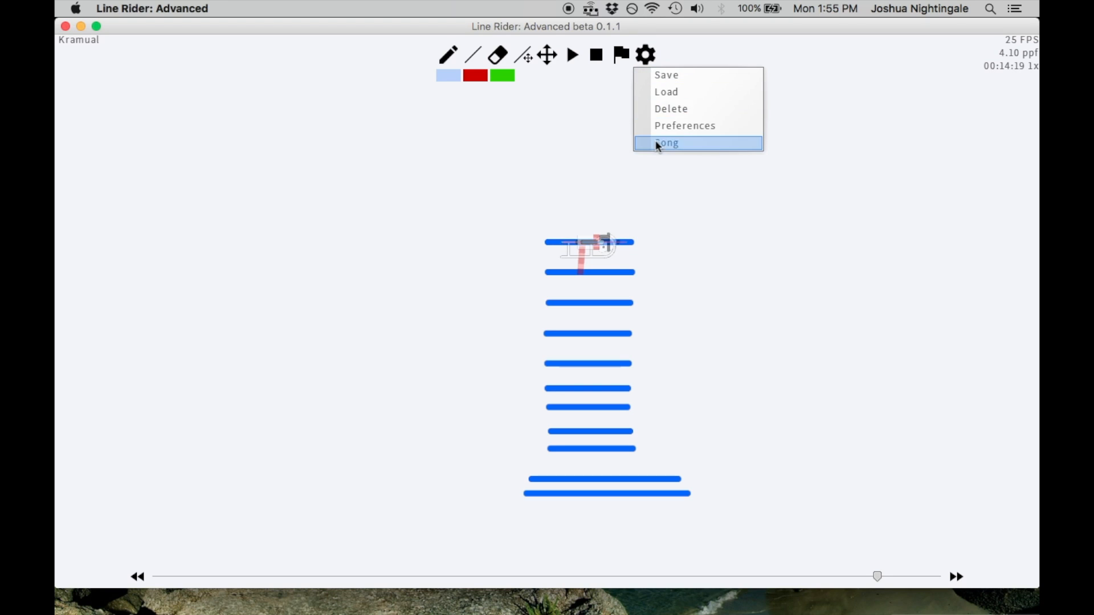
pyautogui.click(702, 128)
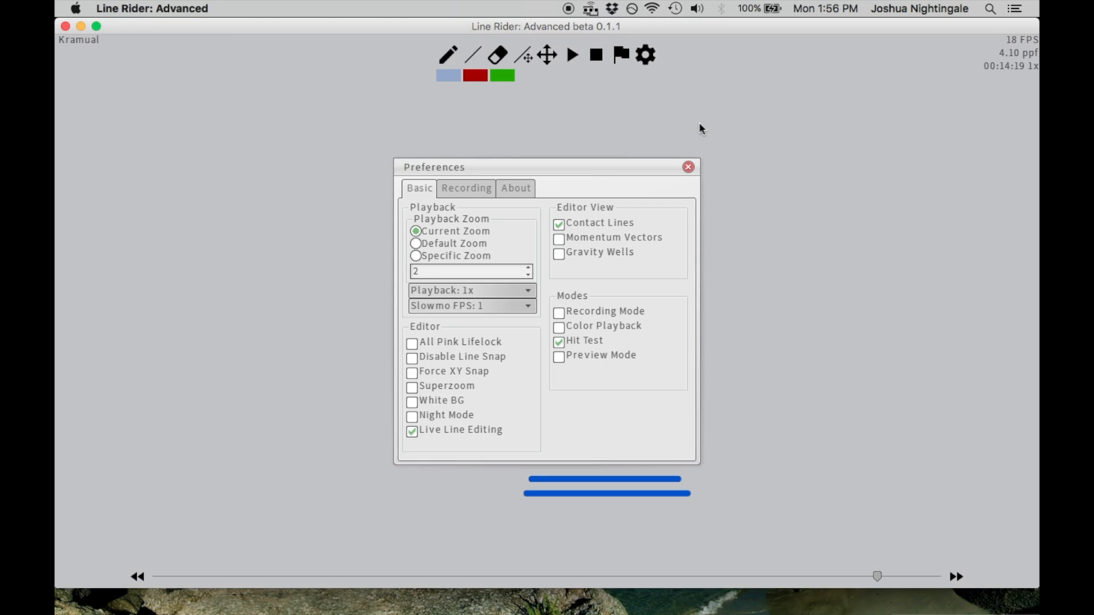
pyautogui.click(519, 293)
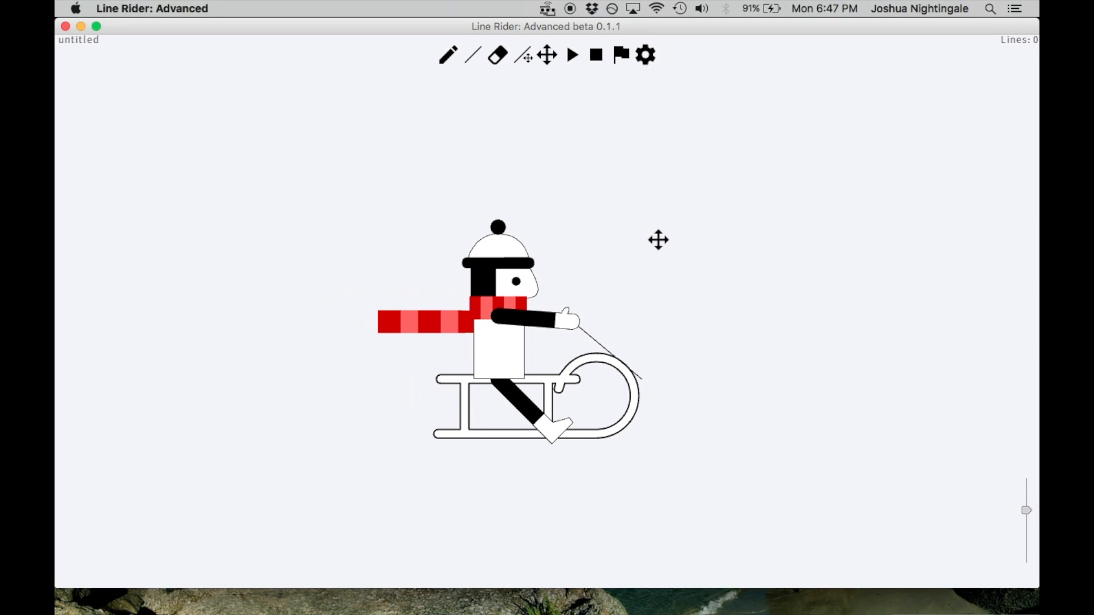
# Enable Contact Lines, Hit Test and Disable Line Snap in the preferences for the empty track
pyautogui.click(646, 56)
pyautogui.click(682, 126)
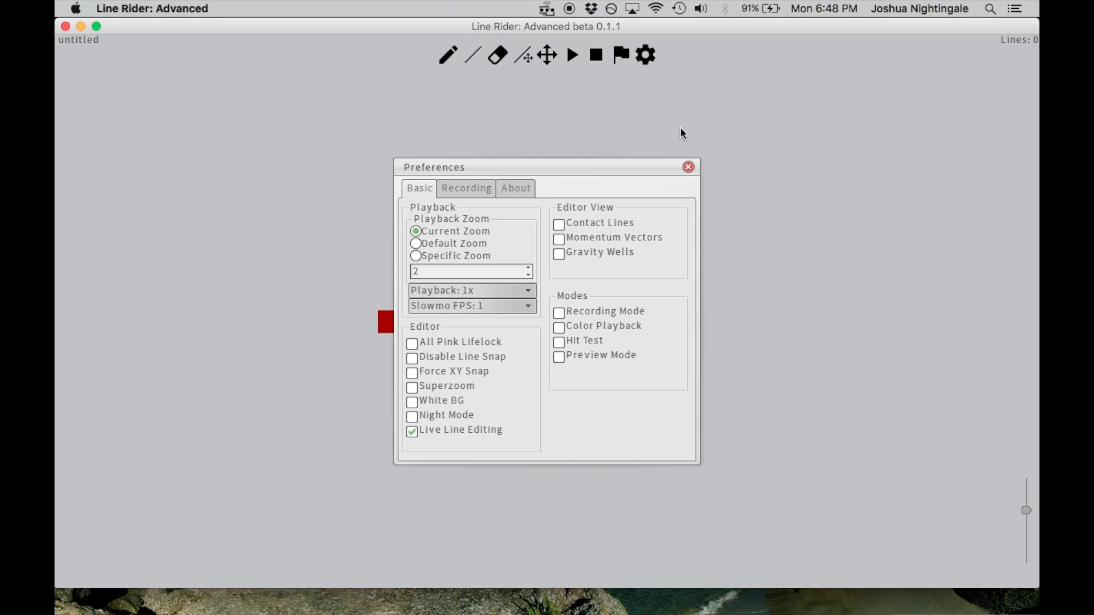
pyautogui.click(612, 223)
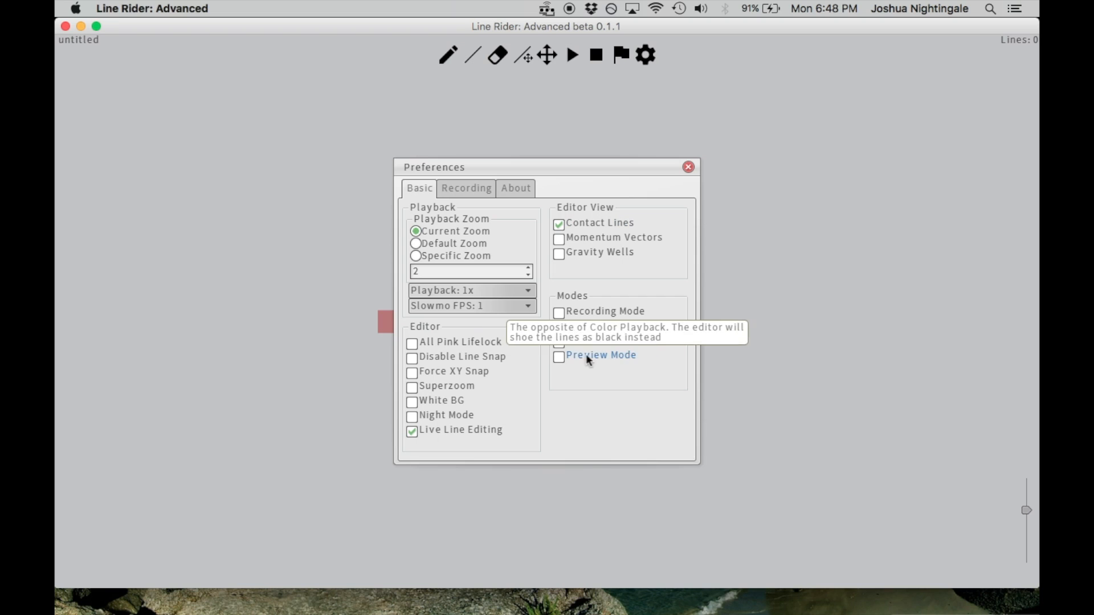
pyautogui.click(577, 343)
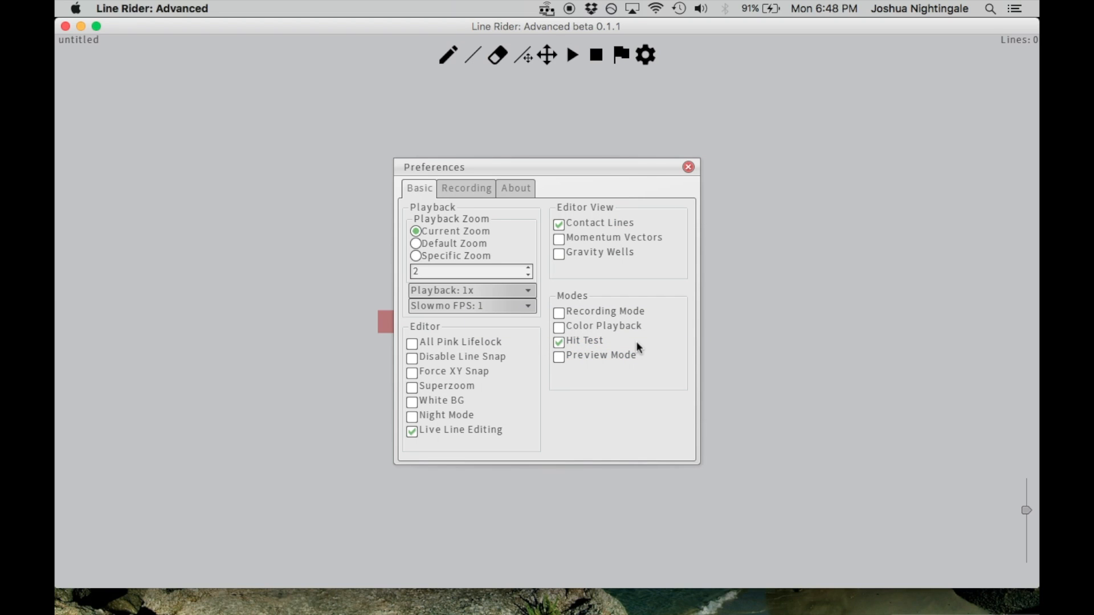
pyautogui.click(476, 355)
pyautogui.click(688, 167)
# At frame 00:00:1, draw a long blue line beneath the rider, sloping gently up toward the front of the sled
pyautogui.click(472, 55)
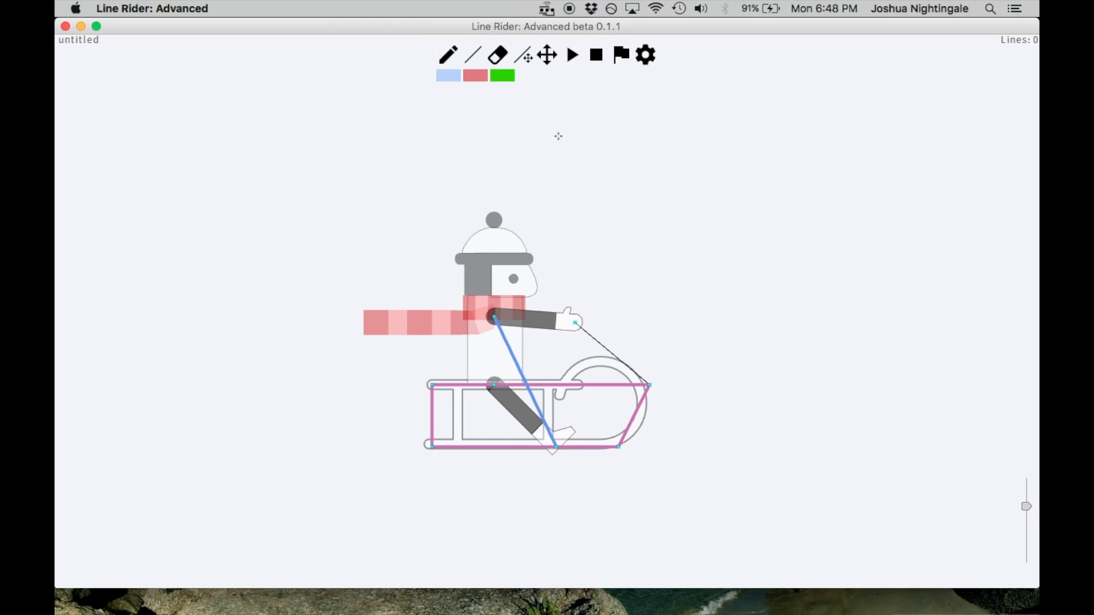
pyautogui.click(550, 57)
pyautogui.moveTo(622, 264); pyautogui.dragTo(710, 307)
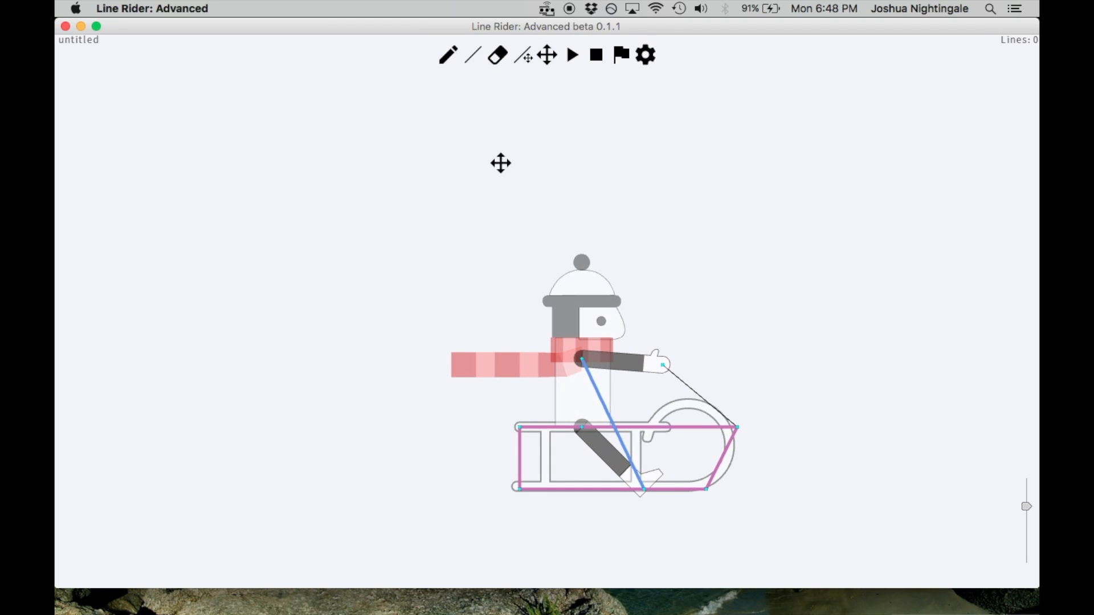
pyautogui.click(474, 60)
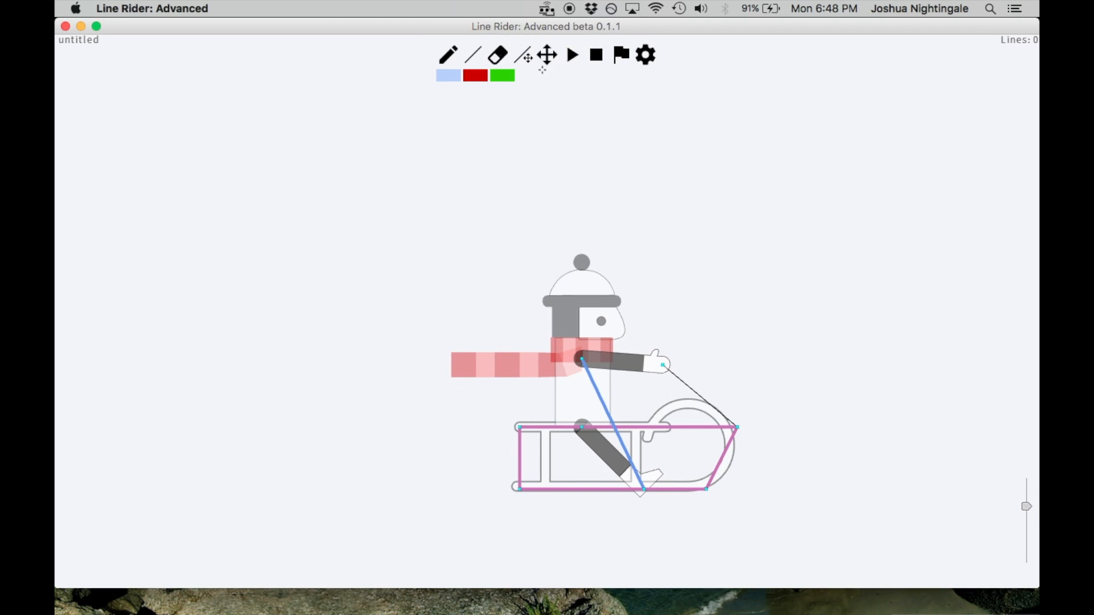
pyautogui.click(547, 56)
pyautogui.moveTo(562, 262); pyautogui.dragTo(530, 164)
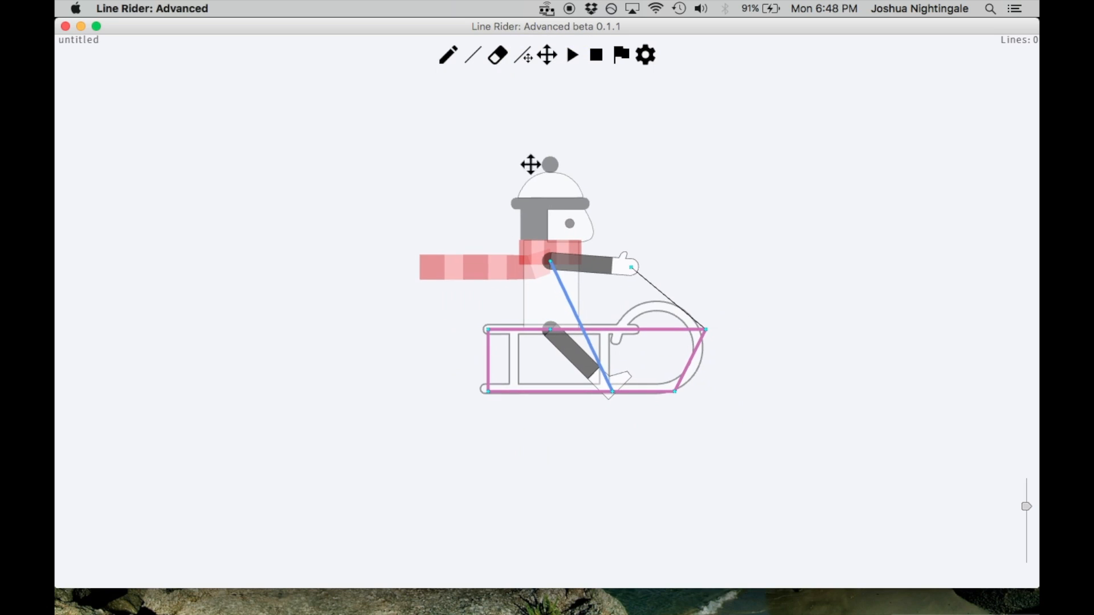
pyautogui.click(473, 59)
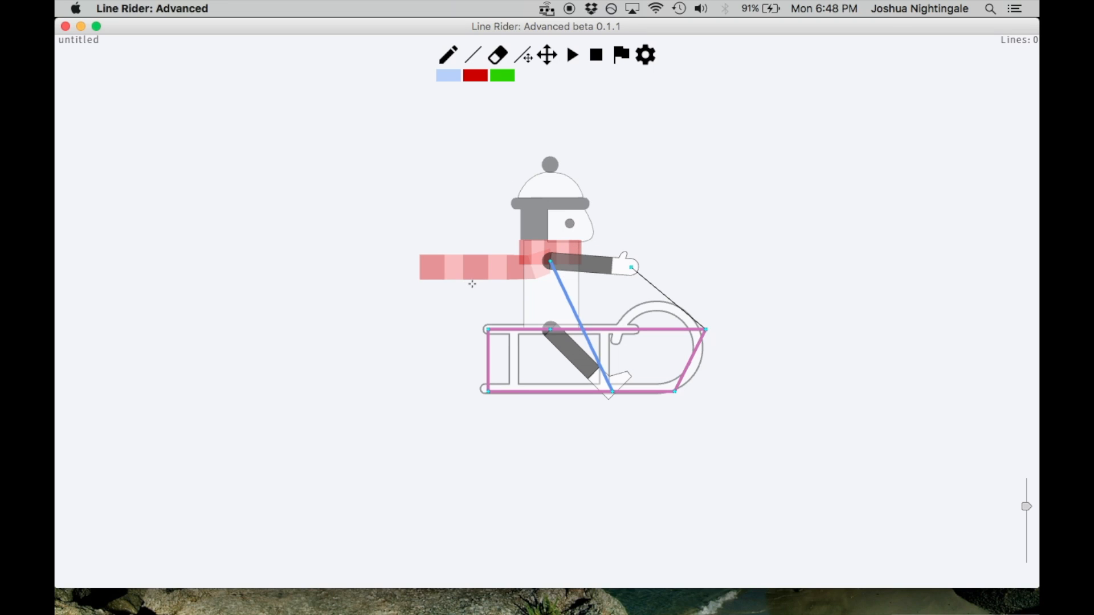
pyautogui.press('y')
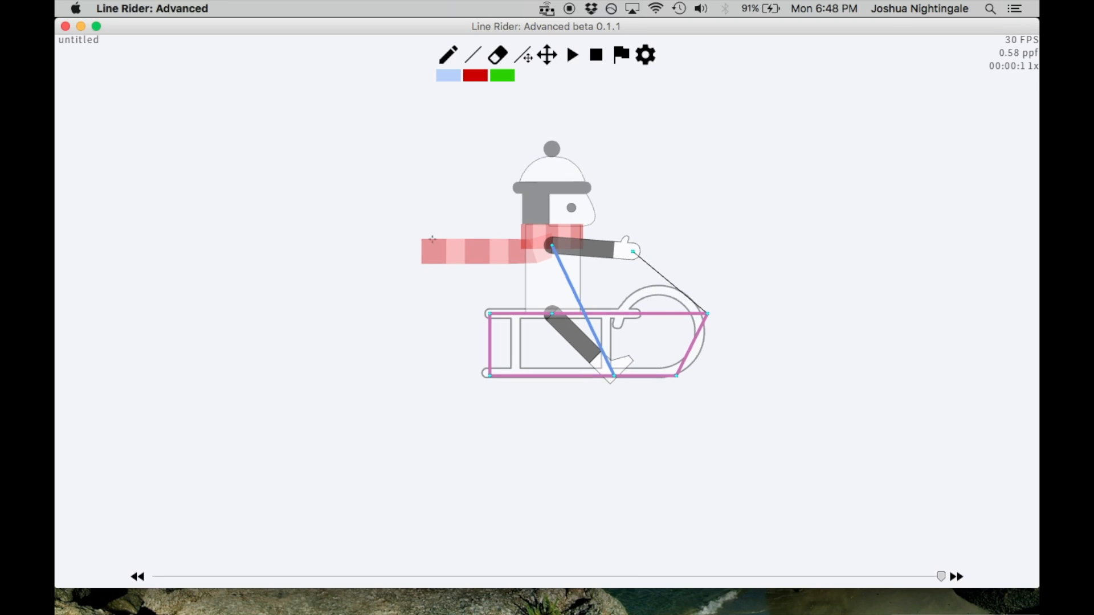
pyautogui.moveTo(371, 337)
pyautogui.mouseDown()
pyautogui.moveTo(825, 246)
pyautogui.moveTo(757, 259)
pyautogui.moveTo(766, 249)
pyautogui.mouseUp()
# Draw a long horizontal blue line through the rider, just above the slanted line
pyautogui.click(545, 57)
pyautogui.moveTo(711, 221); pyautogui.dragTo(698, 323)
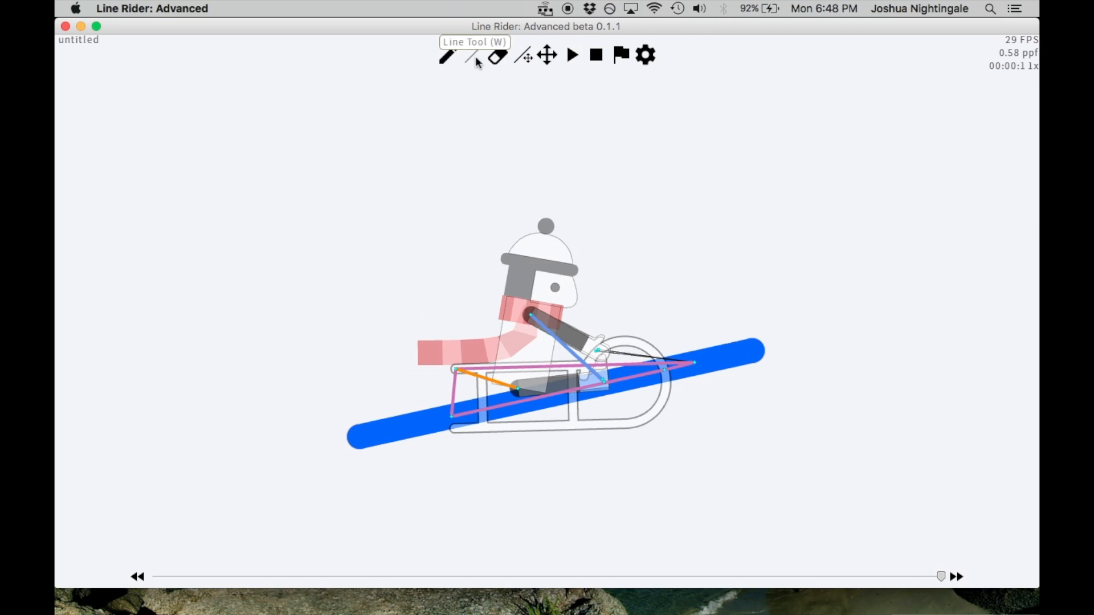
pyautogui.click(474, 58)
pyautogui.moveTo(316, 318)
pyautogui.mouseDown()
pyautogui.moveTo(830, 318)
pyautogui.moveTo(768, 318)
pyautogui.mouseUp()
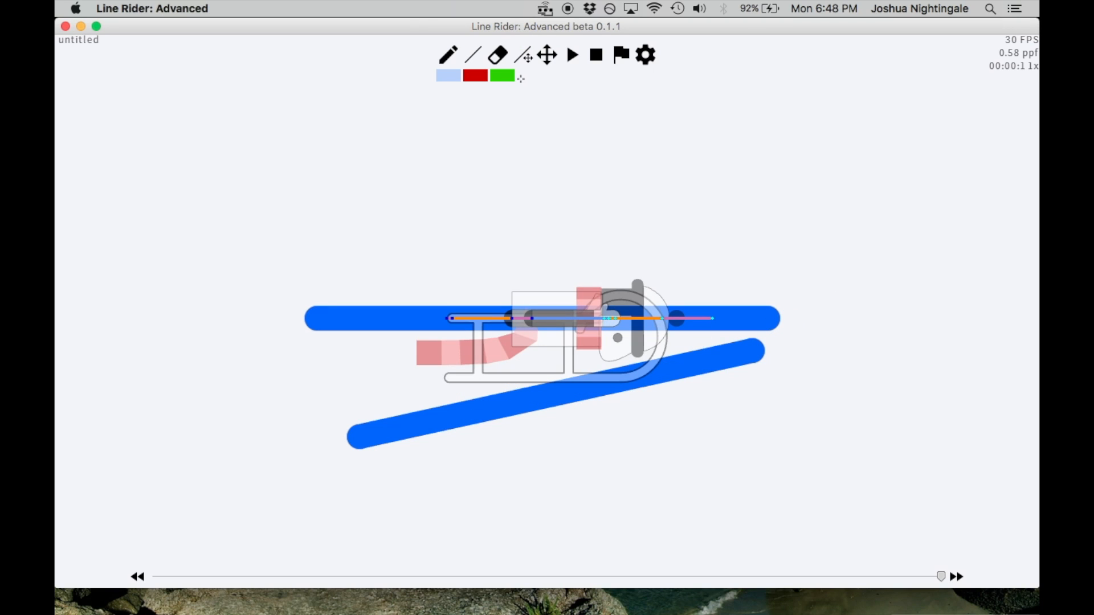
# Draw a second long horizontal blue line parallel to and a short distance above the first horizontal one
pyautogui.click(547, 55)
pyautogui.moveTo(515, 33); pyautogui.dragTo(524, 83)
pyautogui.click(471, 58)
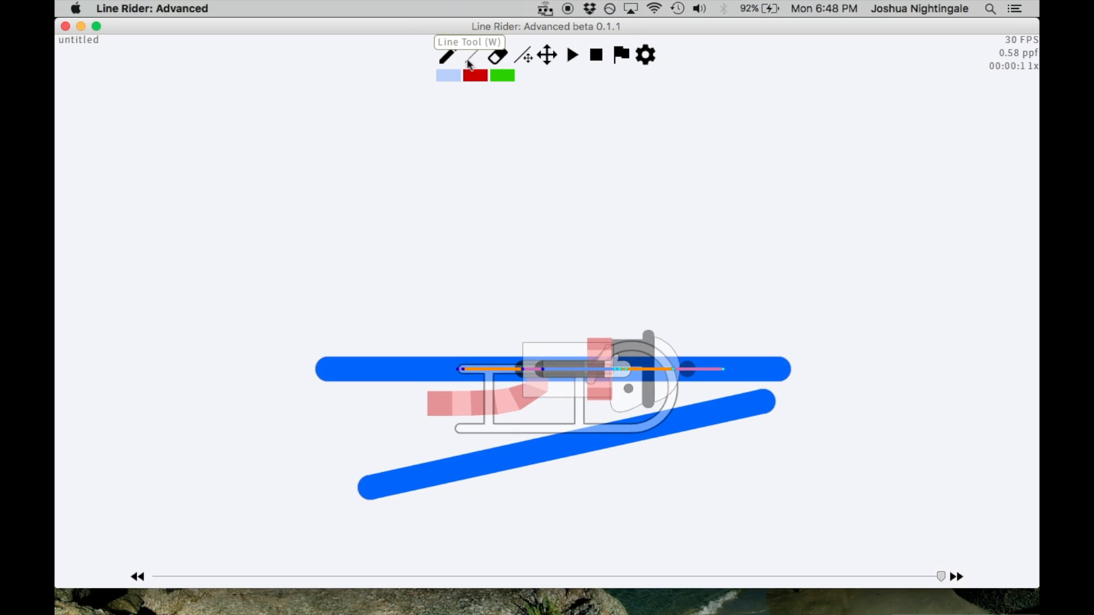
pyautogui.moveTo(330, 300); pyautogui.dragTo(776, 300)
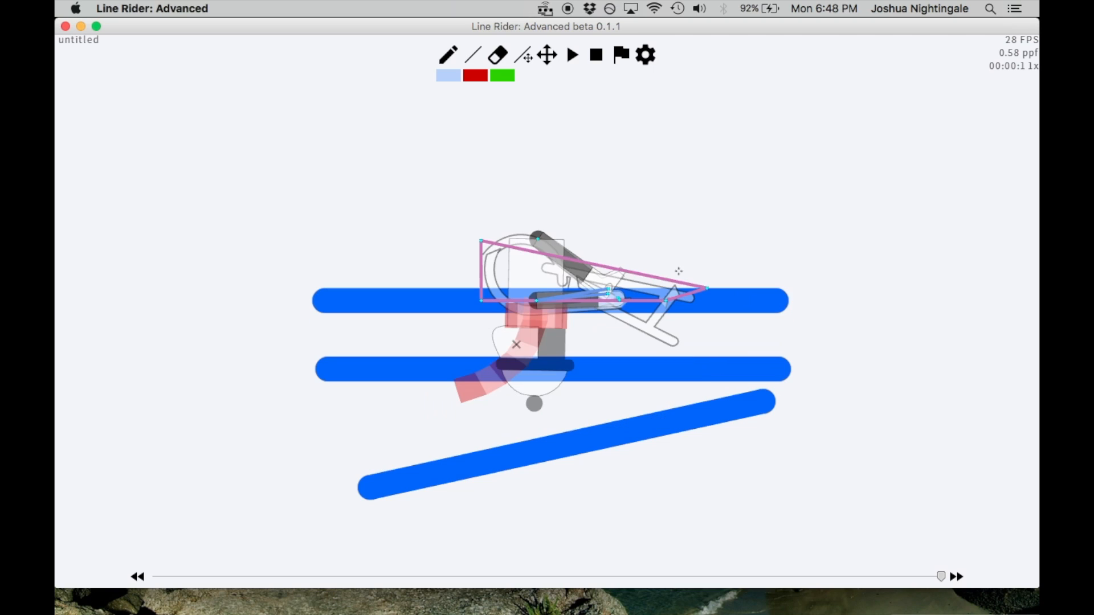
# Draw two more long horizontal blue lines through the flattened rider, spaced out above the existing horizontal pair
pyautogui.moveTo(334, 222)
pyautogui.mouseDown()
pyautogui.moveTo(928, 221)
pyautogui.moveTo(784, 221)
pyautogui.mouseUp()
pyautogui.moveTo(335, 148); pyautogui.dragTo(781, 148)
pyautogui.click(538, 51)
pyautogui.moveTo(513, 142); pyautogui.dragTo(488, 235)
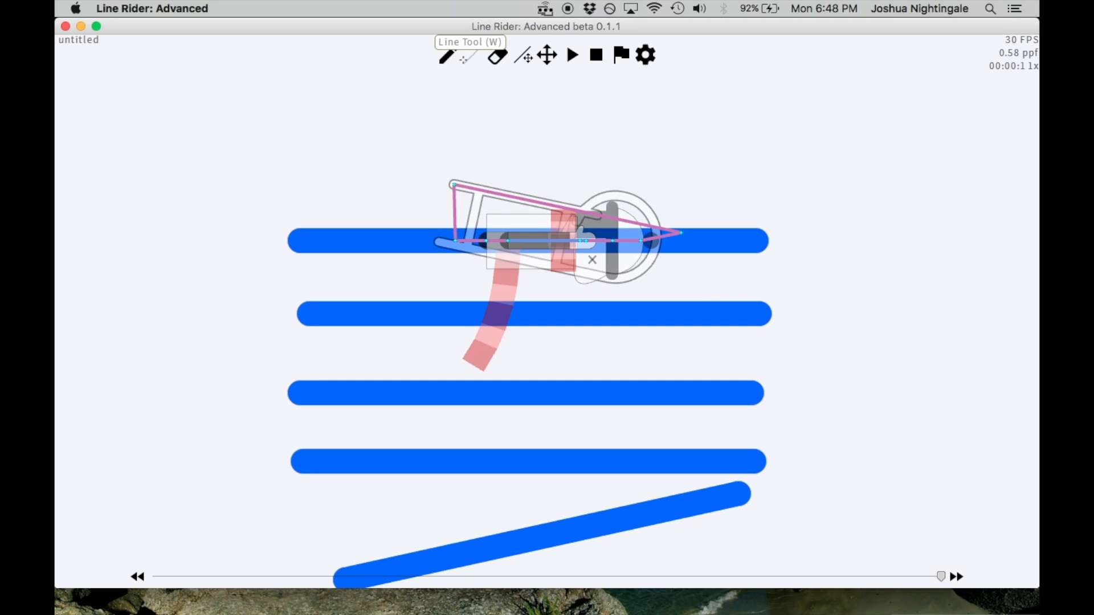
# Add a horizontal line overlapping the second-lowest horizontal one, and shift the topmost horizontal line slightly downward
pyautogui.click(473, 55)
pyautogui.moveTo(300, 169); pyautogui.dragTo(765, 406)
pyautogui.click(523, 55)
pyautogui.moveTo(757, 249); pyautogui.dragTo(756, 259)
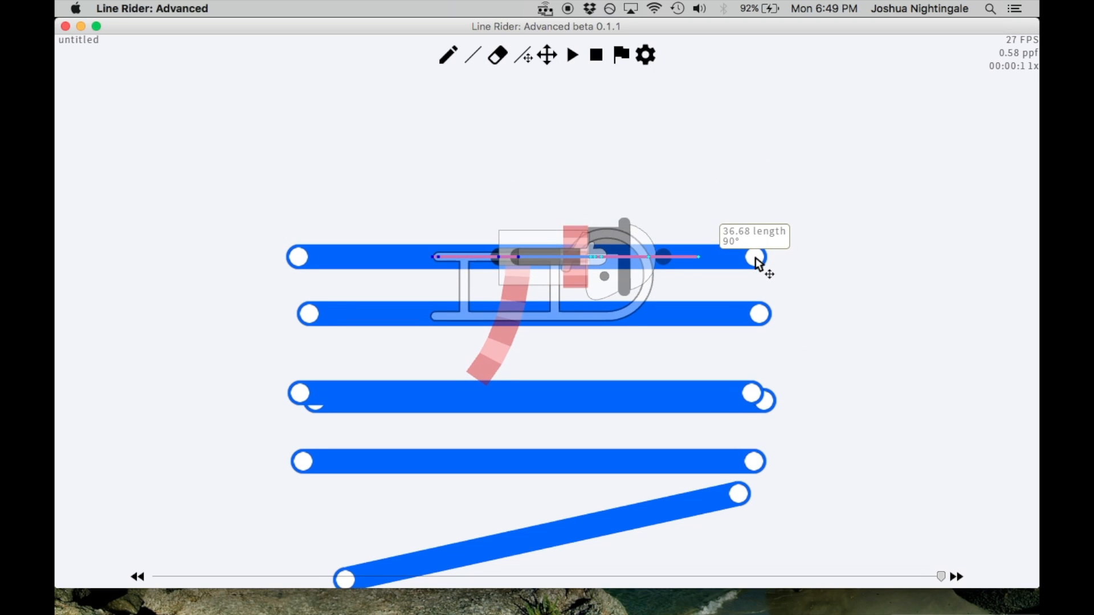
# Play the track and step through the first frames and their physics iterations to examine the rider's position
pyautogui.press('y')
pyautogui.press('Right')
pyautogui.press('Right')
pyautogui.hotkey('shift', 'Left')
pyautogui.hotkey('shift', 'Left')
pyautogui.hotkey('shift', 'Left')
pyautogui.hotkey('shift', 'Left')
pyautogui.hotkey('shift', 'Left')
pyautogui.hotkey('shift', 'Left')
pyautogui.hotkey('shift', 'Left')
pyautogui.hotkey('shift', 'Left')
pyautogui.hotkey('shift', 'Left')
pyautogui.hotkey('shift', 'Left')
pyautogui.hotkey('shift', 'Left')
pyautogui.hotkey('shift', 'Left')
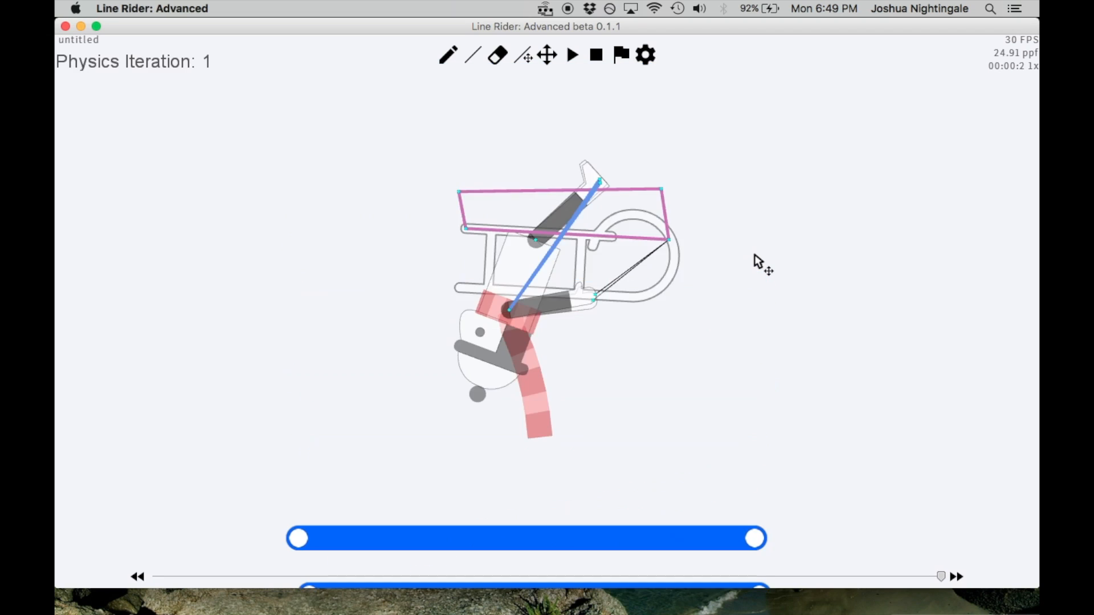
pyautogui.hotkey('shift', 'Left')
pyautogui.hotkey('shift', 'Right')
pyautogui.click(548, 54)
pyautogui.moveTo(681, 342); pyautogui.dragTo(720, 213)
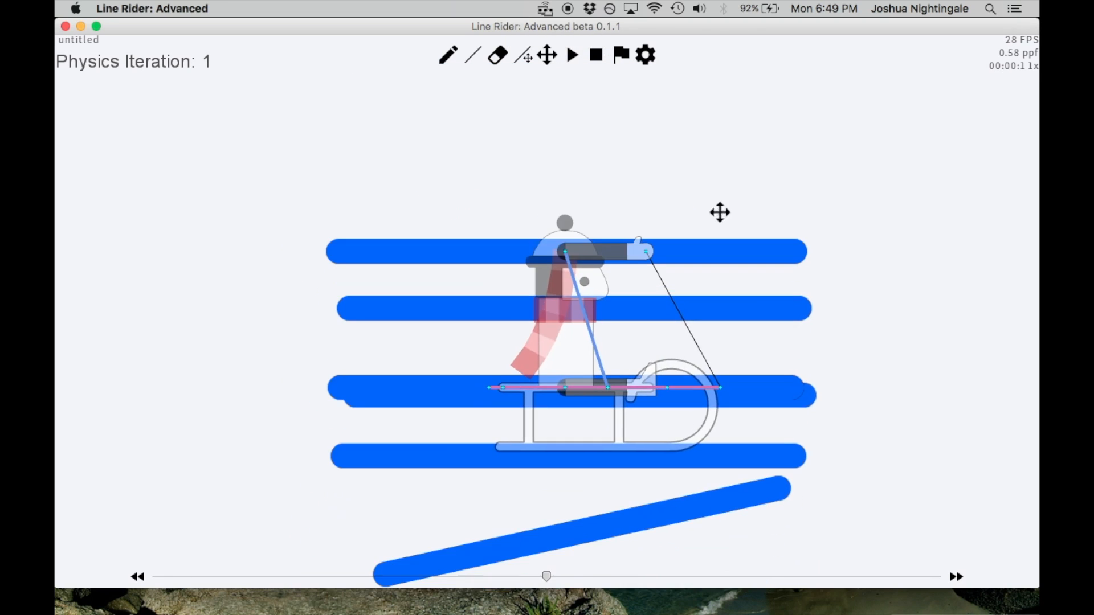
# Try a long horizontal line at physics iteration 1 in the gap between the upper lines, and remove it
pyautogui.click(472, 54)
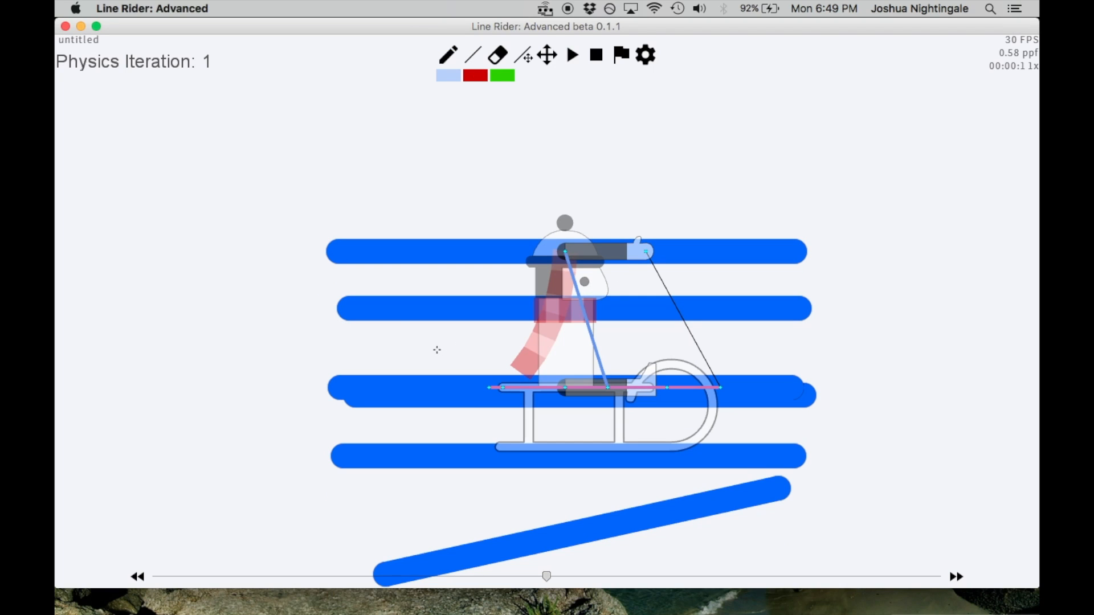
pyautogui.moveTo(367, 347); pyautogui.dragTo(801, 350)
pyautogui.press('BackSpace')
# At physics iteration 2, draw a long horizontal blue line a short distance above the topmost line
pyautogui.hotkey('alt', 'Right')
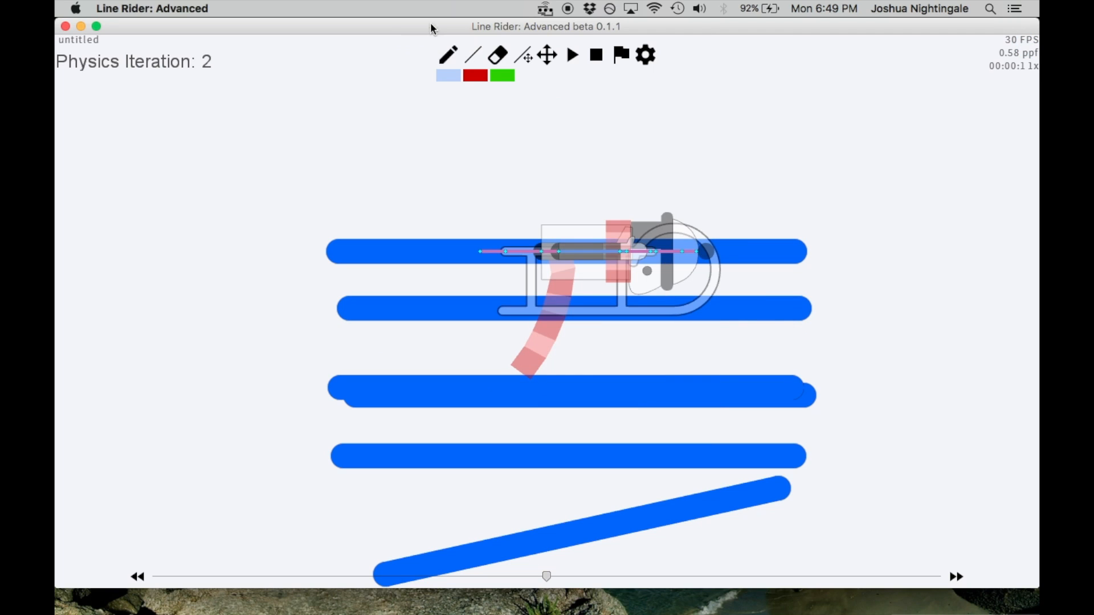
pyautogui.click(548, 58)
pyautogui.moveTo(572, 201); pyautogui.dragTo(531, 413)
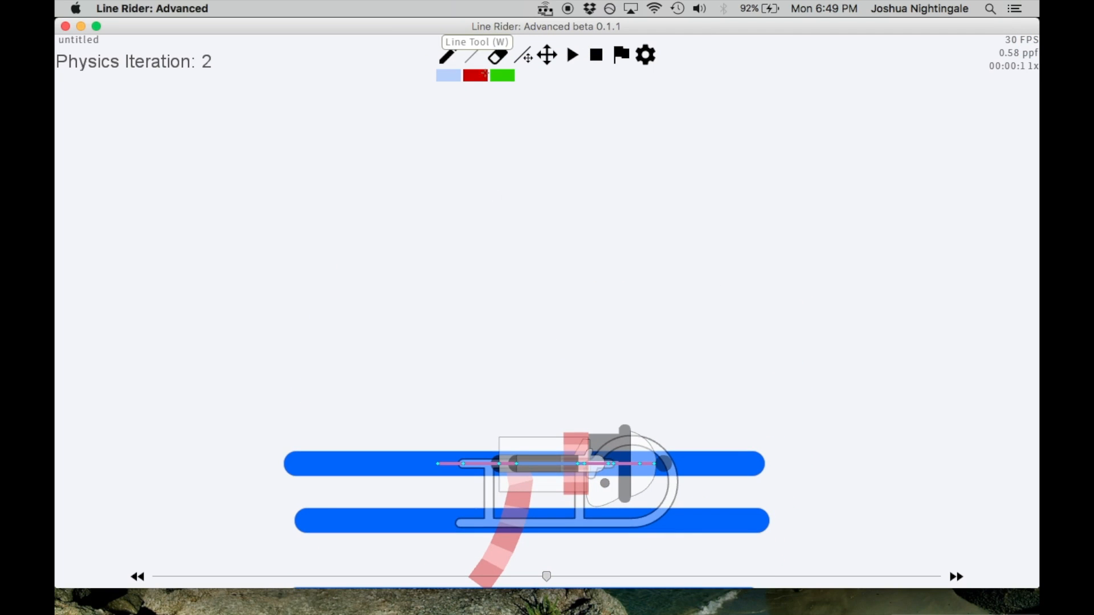
pyautogui.moveTo(297, 399); pyautogui.dragTo(721, 399)
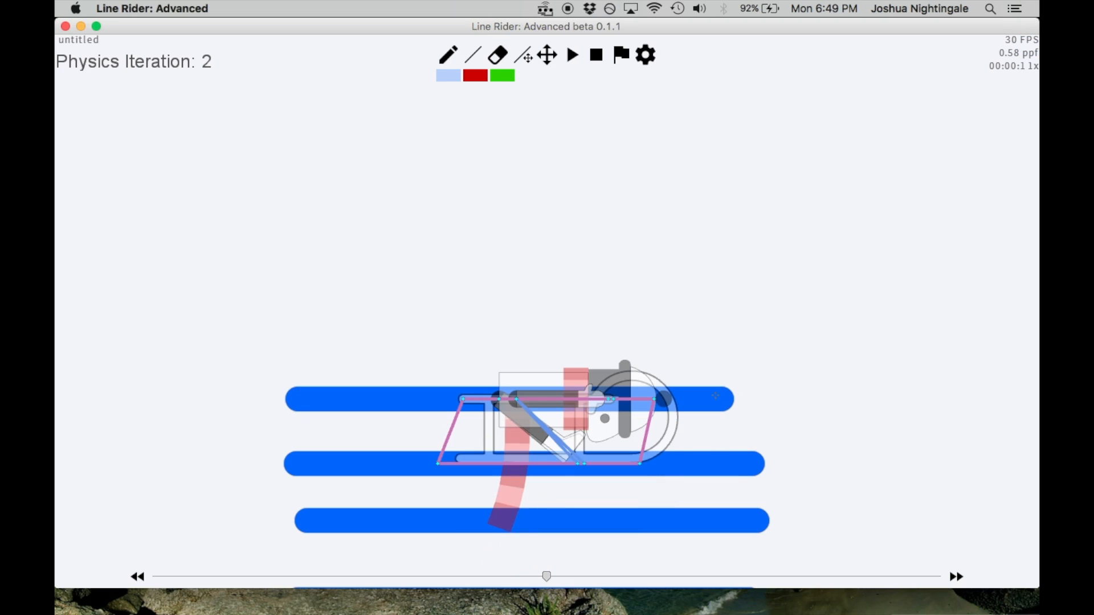
# Try two shorter horizontal lines, one above and one just below the topmost line, and undo both
pyautogui.moveTo(418, 351); pyautogui.dragTo(654, 355)
pyautogui.moveTo(417, 440); pyautogui.dragTo(677, 439)
pyautogui.hotkey('ctrl', 'z')
pyautogui.hotkey('ctrl', 'z')
# Try a horizontal line above the stack, examine it at physics iteration 4, undo it and return to frame 00:00:1
pyautogui.moveTo(382, 317); pyautogui.dragTo(727, 317)
pyautogui.hotkey('alt', 'Right')
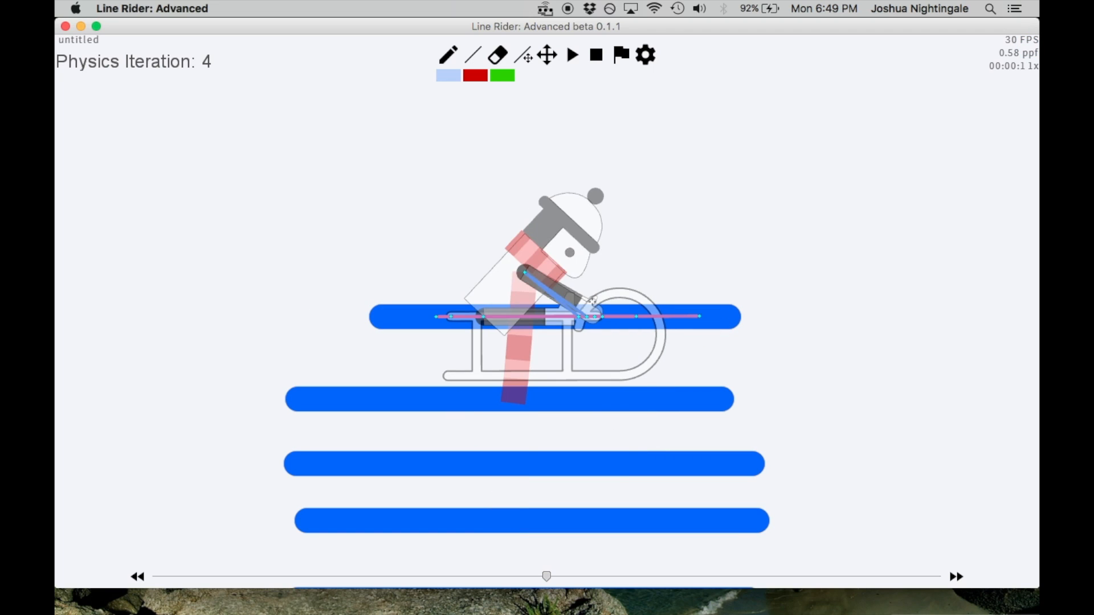
pyautogui.hotkey('ctrl', 'z')
pyautogui.press('Right')
pyautogui.press('Left')
pyautogui.press('Left')
pyautogui.press('Right')
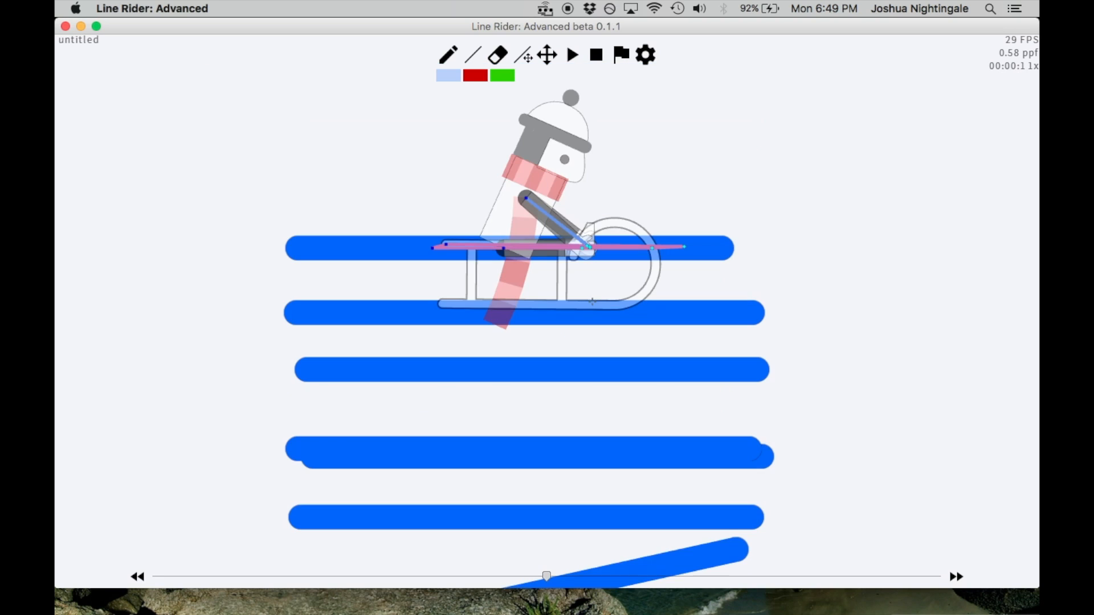
# Try two more long horizontal lines stacked above the topmost line, and undo both
pyautogui.moveTo(292, 191); pyautogui.dragTo(743, 190)
pyautogui.moveTo(306, 271); pyautogui.dragTo(738, 271)
pyautogui.click(528, 59)
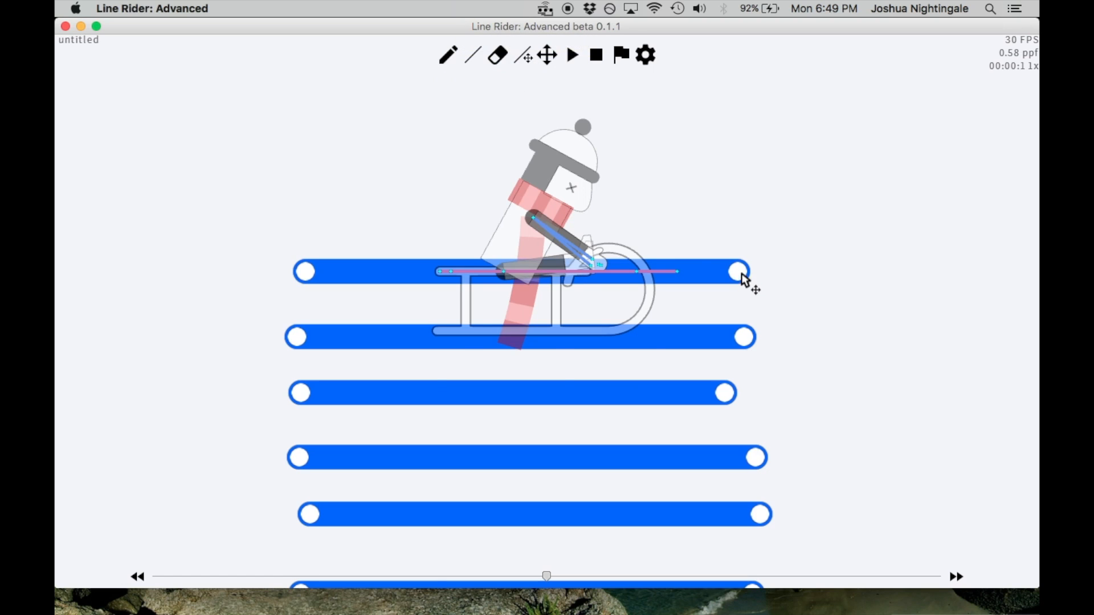
pyautogui.press('super+z')
pyautogui.press('super+z')
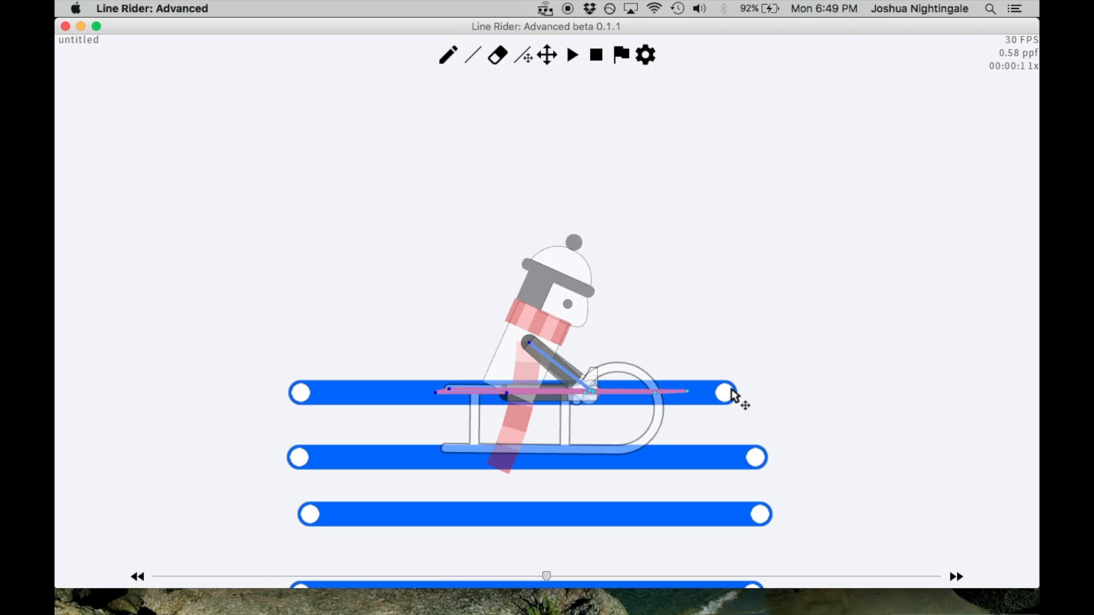
# Play the track and compare frames 00:00:0 and 00:00:1 to examine the rider against the line stack
pyautogui.press('y')
pyautogui.press('space')
pyautogui.click(547, 61)
pyautogui.moveTo(571, 83); pyautogui.dragTo(487, 99)
pyautogui.click(472, 55)
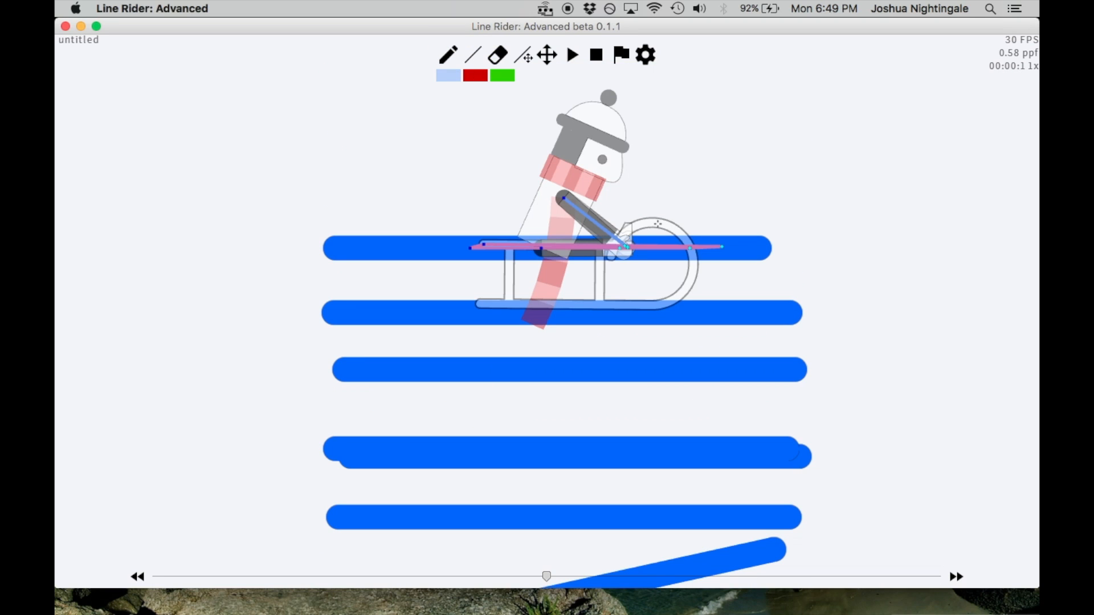
pyautogui.press('Left')
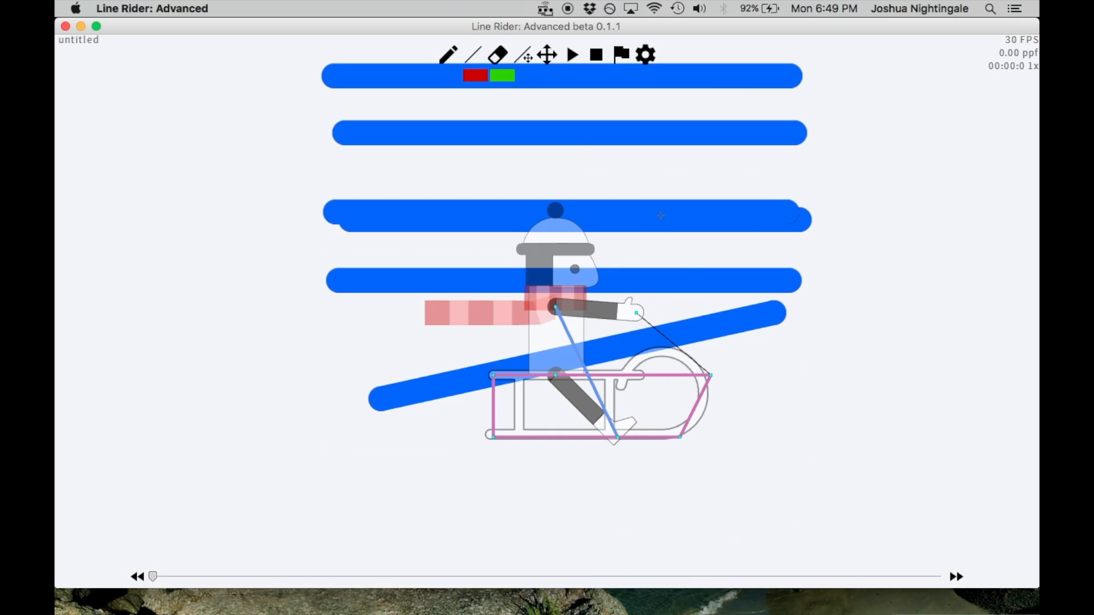
pyautogui.press('Right')
pyautogui.scroll(2, 657, 224)
pyautogui.click(549, 55)
pyautogui.moveTo(595, 108); pyautogui.dragTo(603, 210)
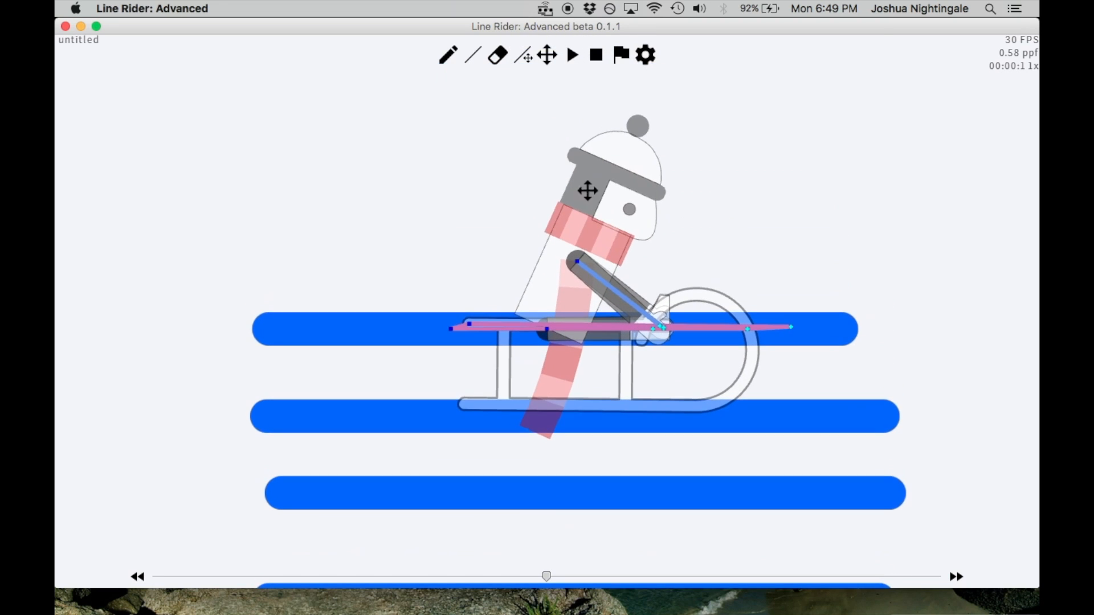
pyautogui.click(473, 53)
pyautogui.press('Left')
pyautogui.press('Right')
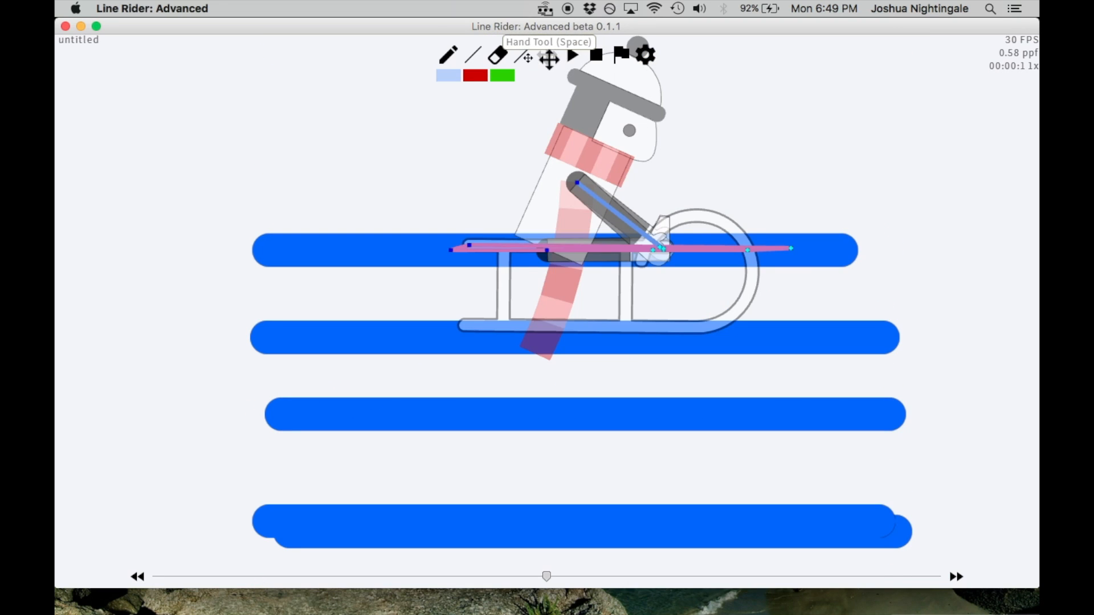
pyautogui.click(547, 55)
pyautogui.moveTo(650, 192); pyautogui.dragTo(635, 245)
pyautogui.scroll(1, 629, 201)
pyautogui.scroll(-2, 560, 158)
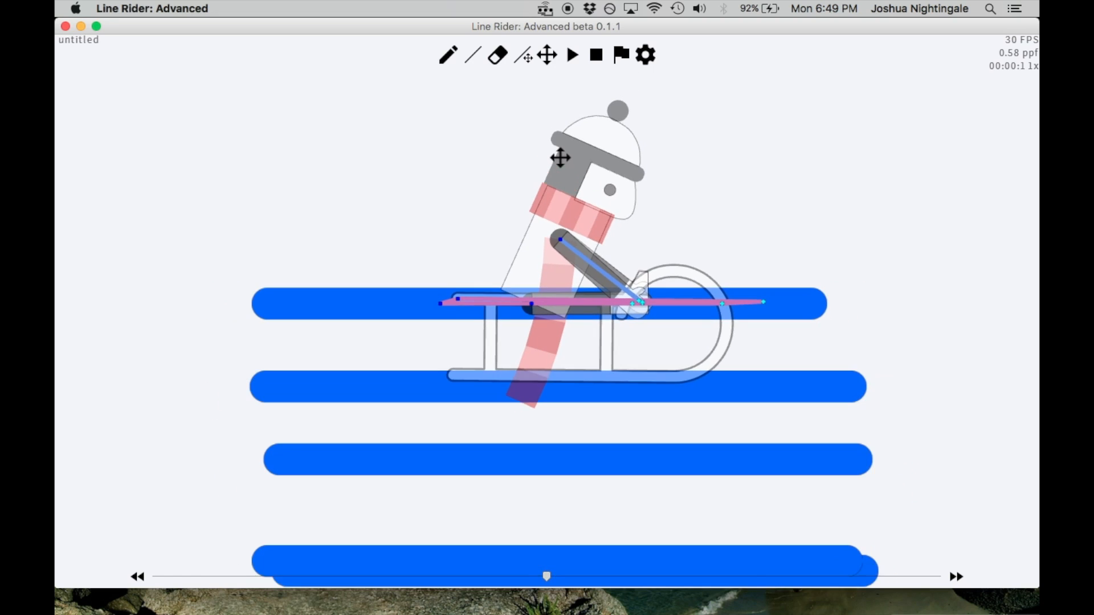
pyautogui.scroll(2, 522, 98)
# At frame 00:00:1, draw short blue lines around the rider's hip and shoulder, undoing the misplaced strokes
pyautogui.click(474, 54)
pyautogui.moveTo(538, 177)
pyautogui.mouseDown()
pyautogui.moveTo(575, 197)
pyautogui.moveTo(561, 179)
pyautogui.mouseUp()
pyautogui.press('super+z')
pyautogui.press('super+z')
pyautogui.press('super+z')
pyautogui.press('super+z')
pyautogui.moveTo(516, 246)
pyautogui.mouseDown()
pyautogui.moveTo(532, 254)
pyautogui.moveTo(514, 229)
pyautogui.mouseUp()
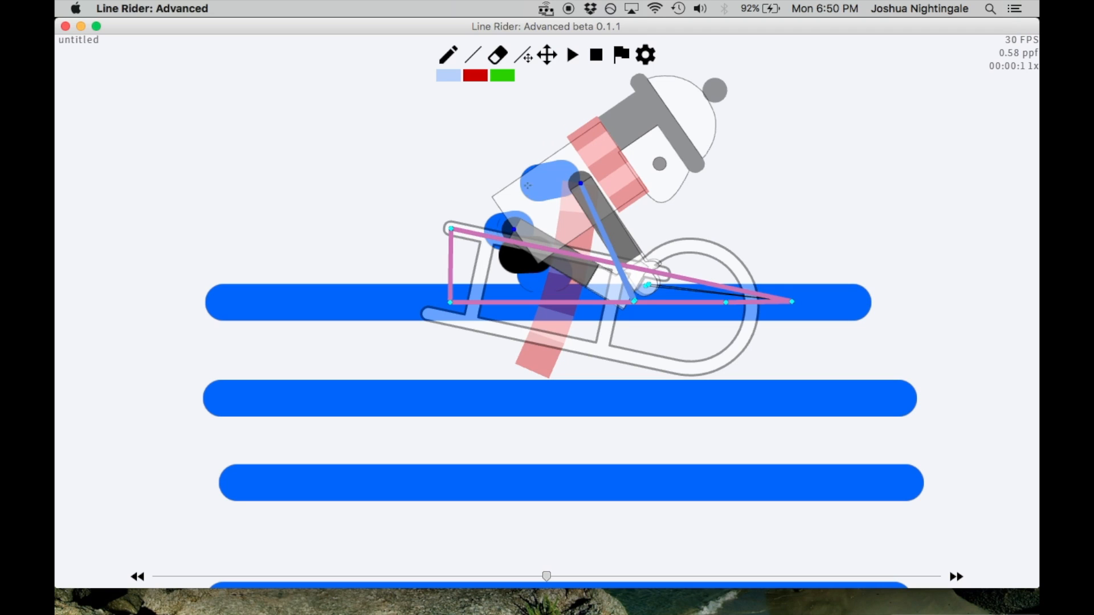
pyautogui.moveTo(548, 148); pyautogui.dragTo(566, 136)
# At frame 00:00:2, draw one short slanted blue line at the rider's shoulder, undoing the trial strokes
pyautogui.scroll(-10, 746, 175)
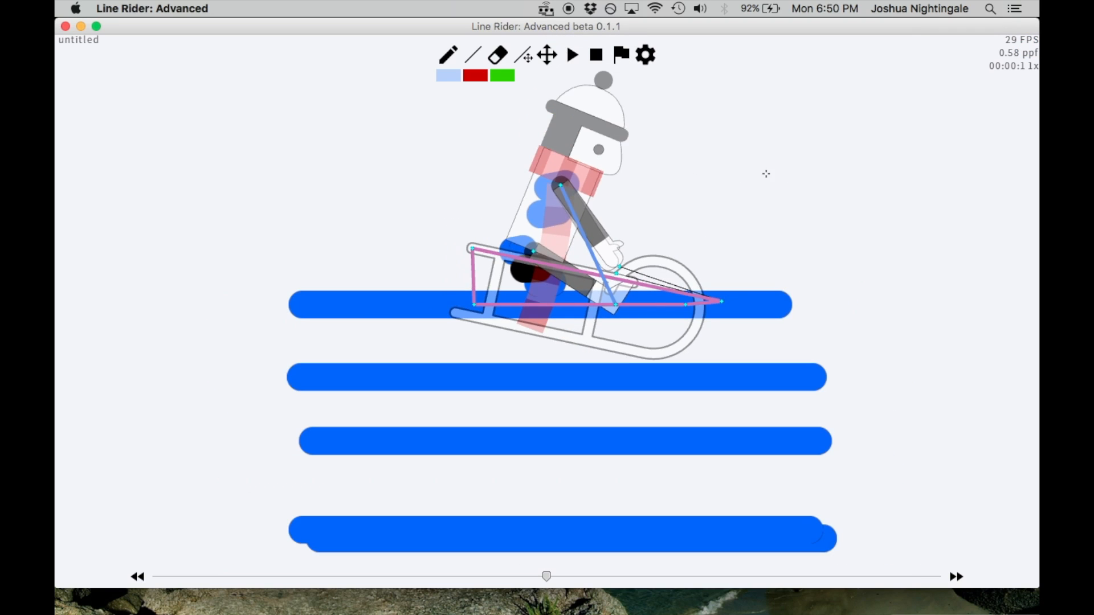
pyautogui.scroll(5, 692, 204)
pyautogui.press('Right')
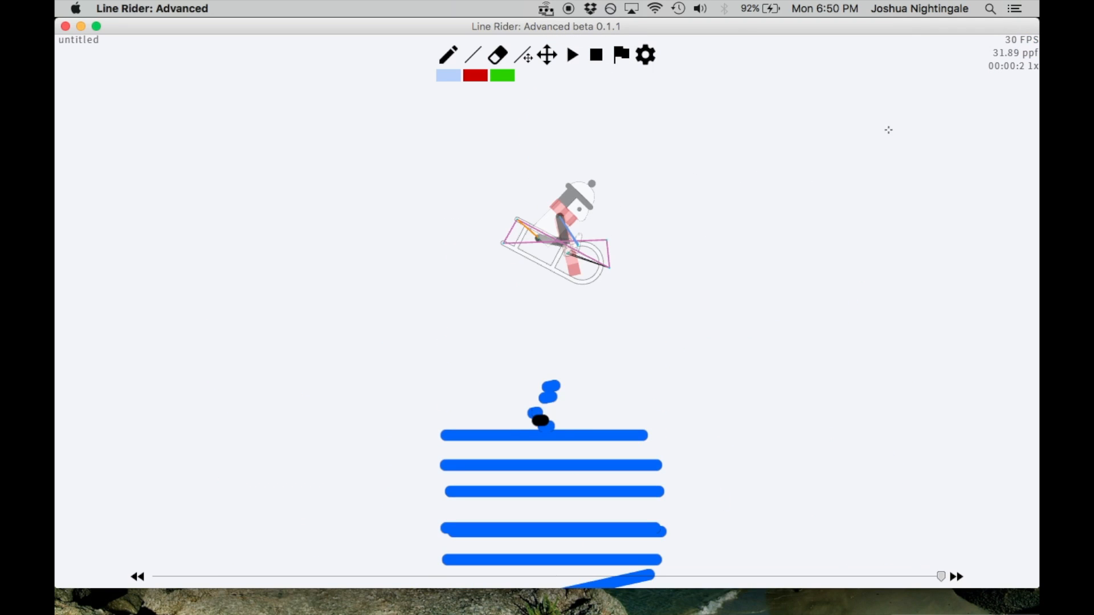
pyautogui.scroll(5, 888, 130)
pyautogui.moveTo(742, 333); pyautogui.dragTo(734, 339)
pyautogui.press('super+z')
pyautogui.moveTo(536, 231); pyautogui.dragTo(527, 245)
pyautogui.press('super+z')
pyautogui.moveTo(606, 184); pyautogui.dragTo(596, 198)
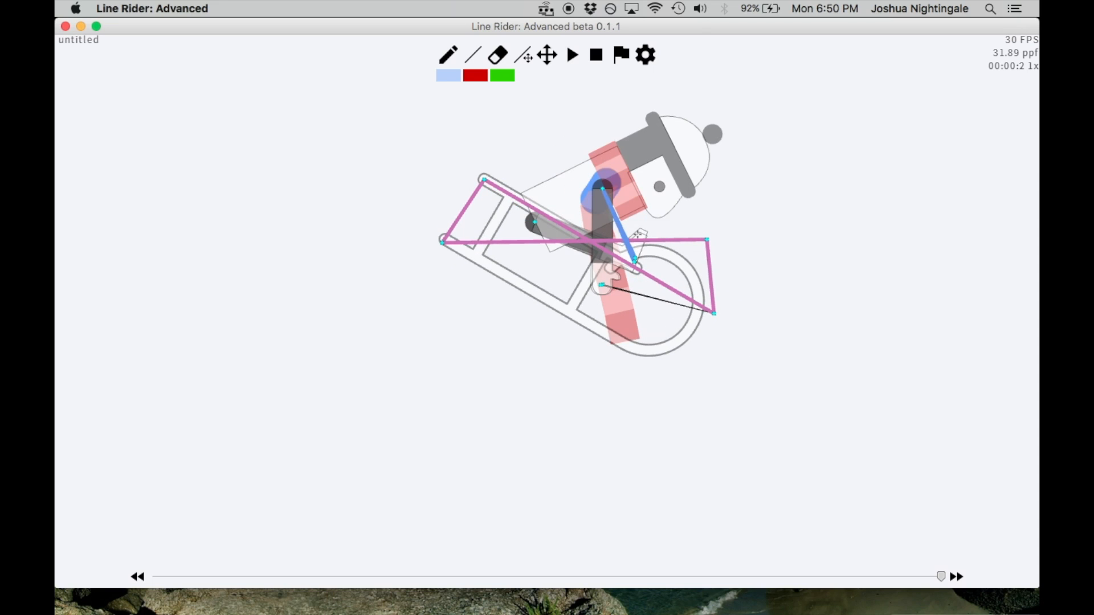
# Play the track and step back and forth through its first nine frames to examine the launched rider's motion
pyautogui.press('Right')
pyautogui.press('Left')
pyautogui.scroll(-1, 708, 225)
pyautogui.press('u')
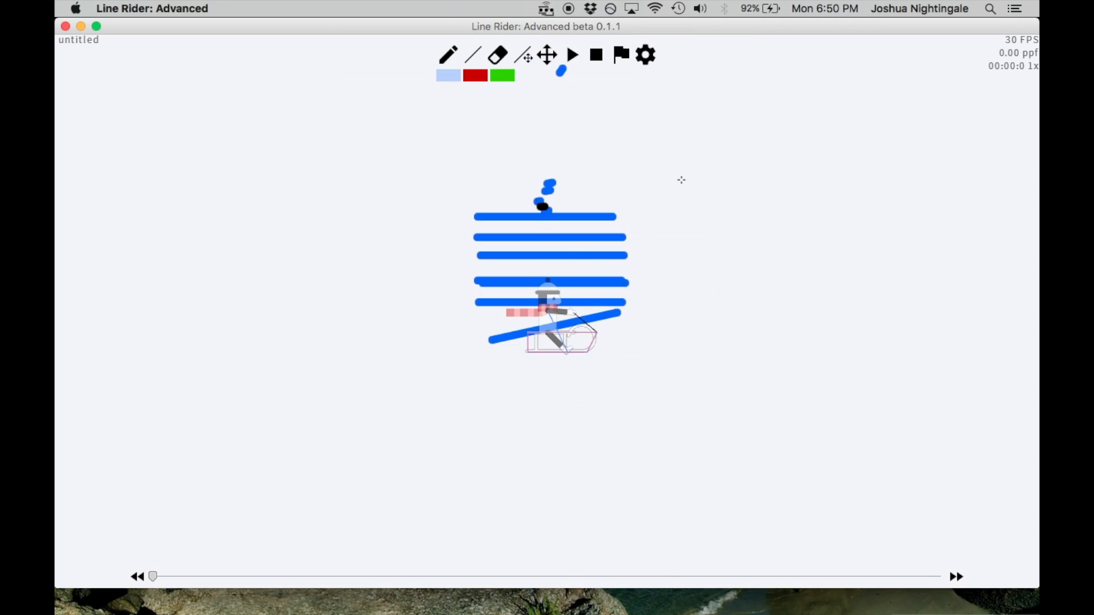
pyautogui.press('y')
pyautogui.press('space')
pyautogui.press('Left')
pyautogui.press('Left')
pyautogui.press('Left')
pyautogui.press('Left')
pyautogui.press('Left')
pyautogui.press('Left')
pyautogui.press('Left')
pyautogui.press('Left')
pyautogui.press('Left')
pyautogui.press('Left')
pyautogui.press('Left')
pyautogui.press('Left')
pyautogui.press('Left')
pyautogui.press('Left')
pyautogui.press('Left')
pyautogui.press('Left')
pyautogui.press('Left')
pyautogui.press('Left')
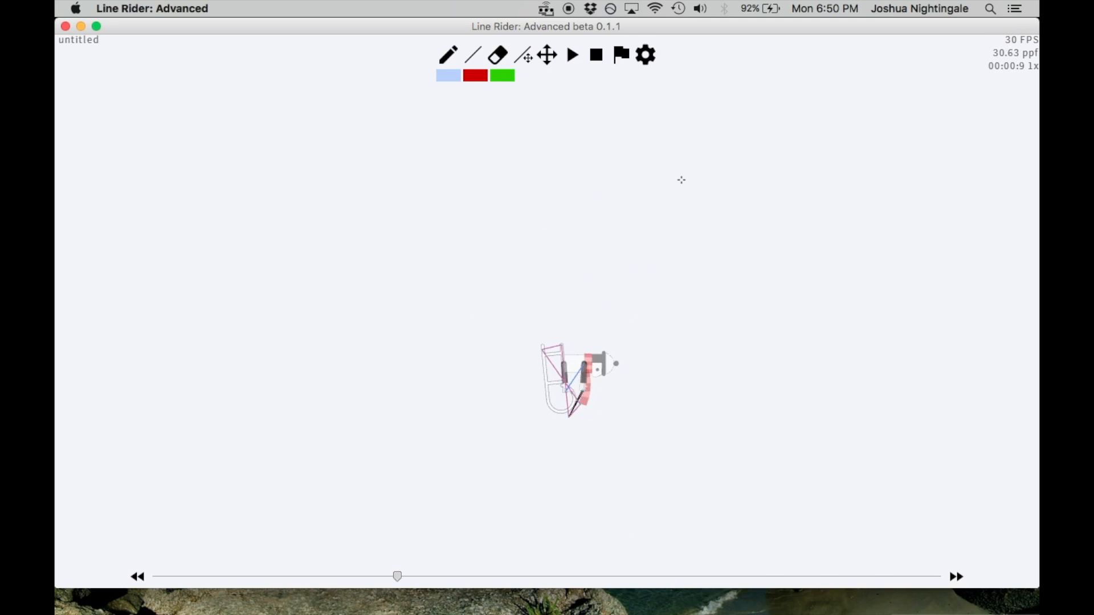
pyautogui.press('Left')
pyautogui.press('Left')
pyautogui.press('Left')
pyautogui.press('Left')
pyautogui.press('Left')
pyautogui.press('Left')
pyautogui.press('Left')
pyautogui.press('Left')
pyautogui.press('Left')
pyautogui.press('Left')
pyautogui.press('Left')
pyautogui.press('Right')
pyautogui.press('Right')
pyautogui.press('Right')
pyautogui.press('Right')
pyautogui.press('Left')
pyautogui.press('Left')
pyautogui.press('Left')
pyautogui.press('Left')
pyautogui.press('Right')
pyautogui.scroll(3, 666, 207)
pyautogui.press('Right')
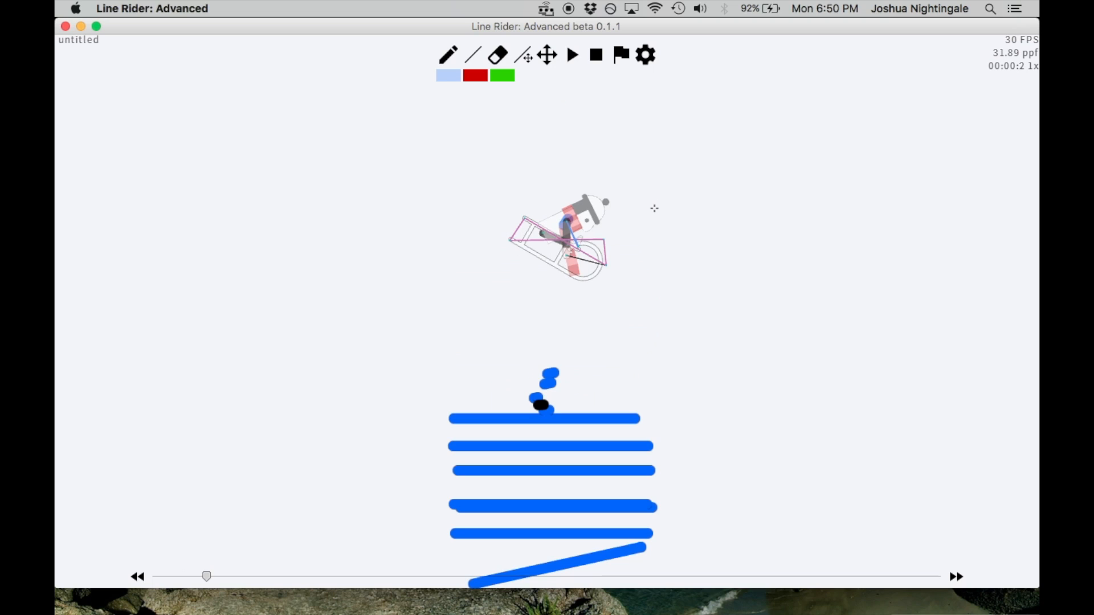
pyautogui.press('Right')
pyautogui.press('Left')
pyautogui.press('Right')
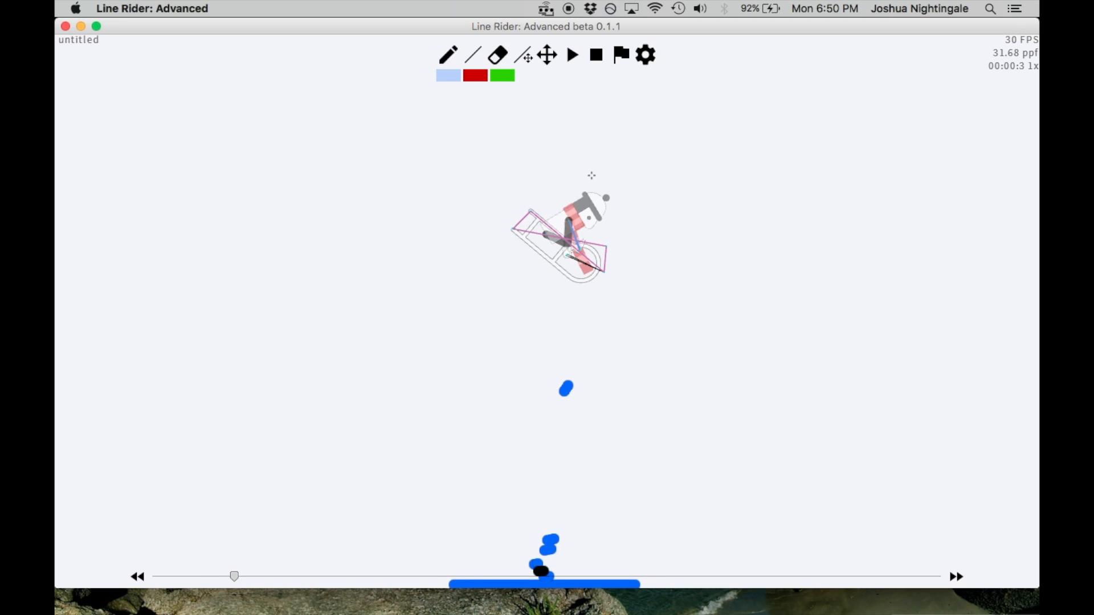
# At frame 00:00:3, try several long slanted lines across the rider, undoing each one
pyautogui.moveTo(503, 245); pyautogui.dragTo(593, 100)
pyautogui.hotkey('ctrl', 'z')
pyautogui.hotkey('ctrl', 'z')
pyautogui.moveTo(579, 195); pyautogui.dragTo(557, 298)
pyautogui.hotkey('ctrl', 'z')
pyautogui.moveTo(629, 280); pyautogui.dragTo(490, 208)
pyautogui.hotkey('ctrl', 'z')
pyautogui.moveTo(621, 291); pyautogui.dragTo(477, 213)
pyautogui.hotkey('ctrl', 'z')
# Return to the start of the track and replay it to examine how the whole line stack launches the rider
pyautogui.scroll(-10, 661, 277)
pyautogui.press('Left')
pyautogui.press('Left')
pyautogui.scroll(10, 658, 273)
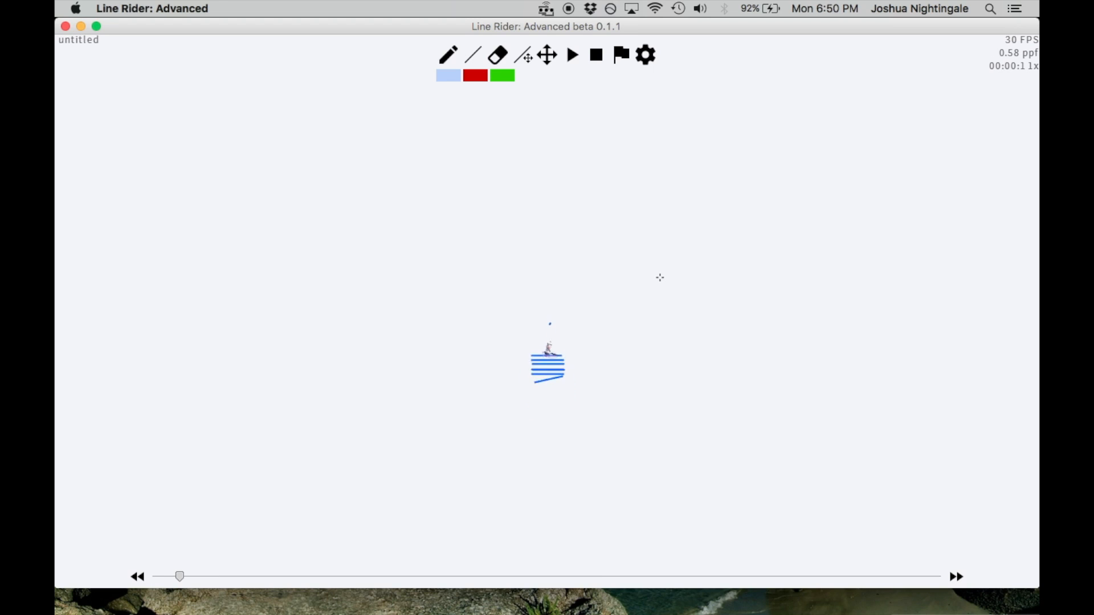
pyautogui.press('Left')
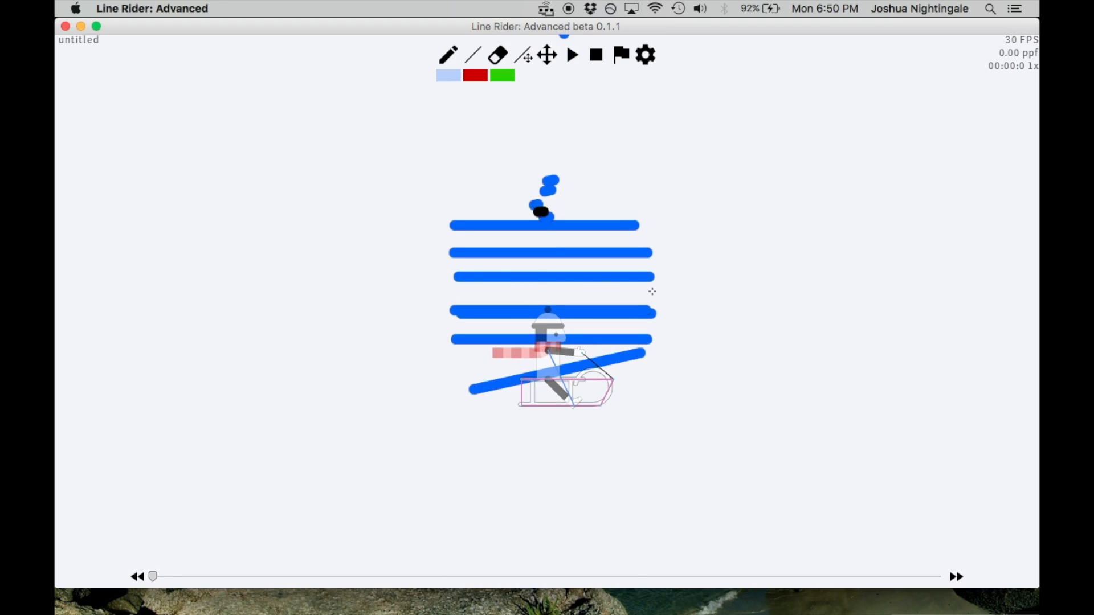
pyautogui.press('y')
pyautogui.press('u')
pyautogui.press('y')
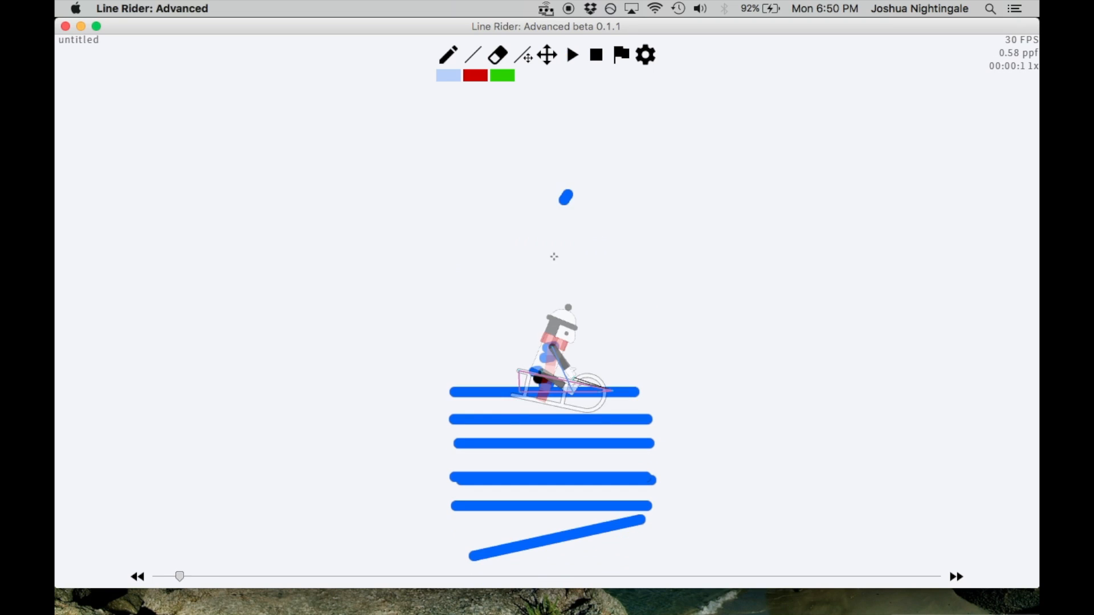
pyautogui.press('u')
# Erase the overlapping short lines sitting just above the topmost long horizontal line
pyautogui.click(448, 54)
pyautogui.moveTo(546, 226); pyautogui.dragTo(544, 227)
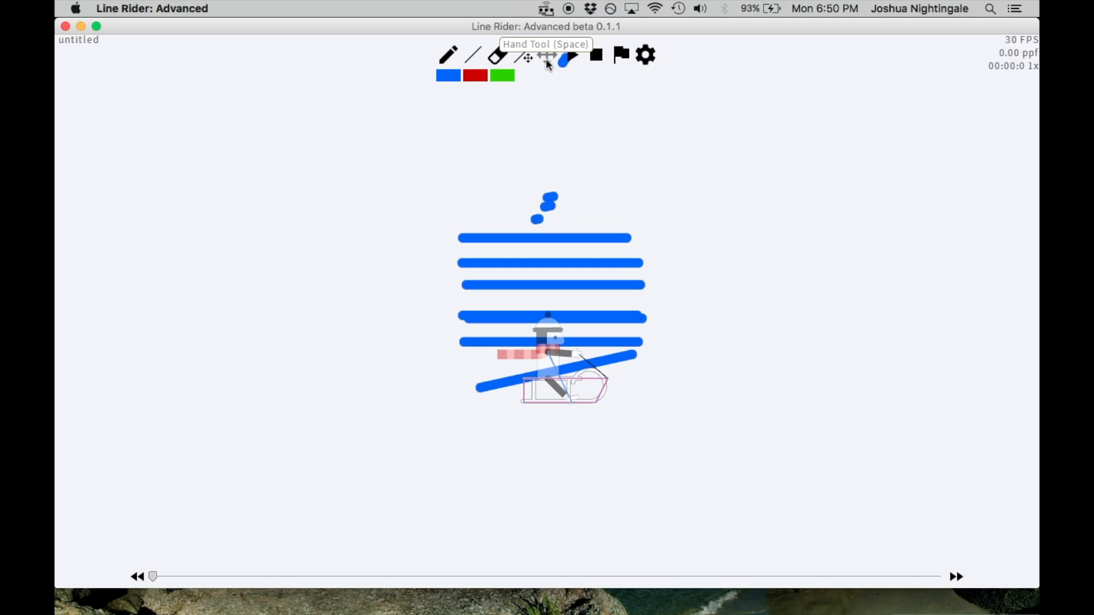
pyautogui.click(547, 59)
pyautogui.scroll(1, 712, 190)
# Turn off Contact Lines, Hit Test and Disable Line Snap in the preferences
pyautogui.click(652, 57)
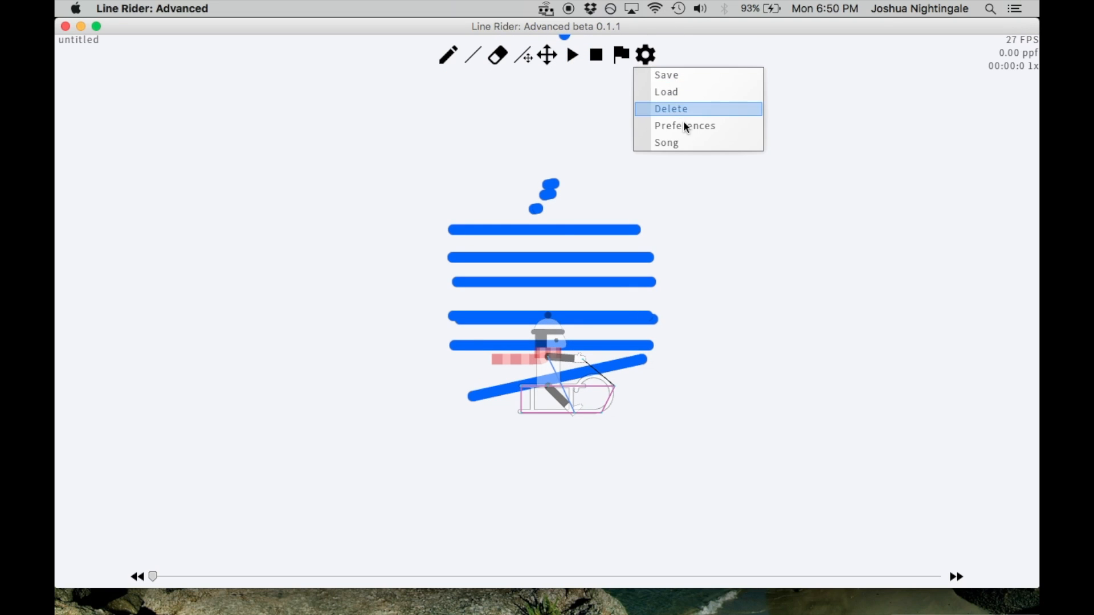
pyautogui.click(682, 123)
pyautogui.click(596, 229)
pyautogui.click(579, 339)
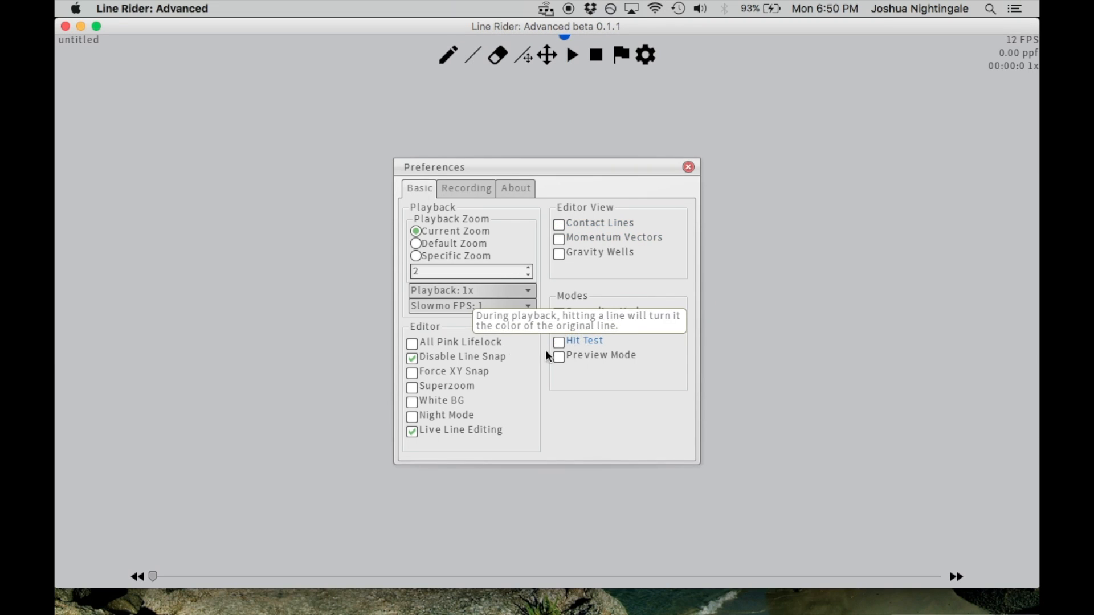
pyautogui.click(473, 356)
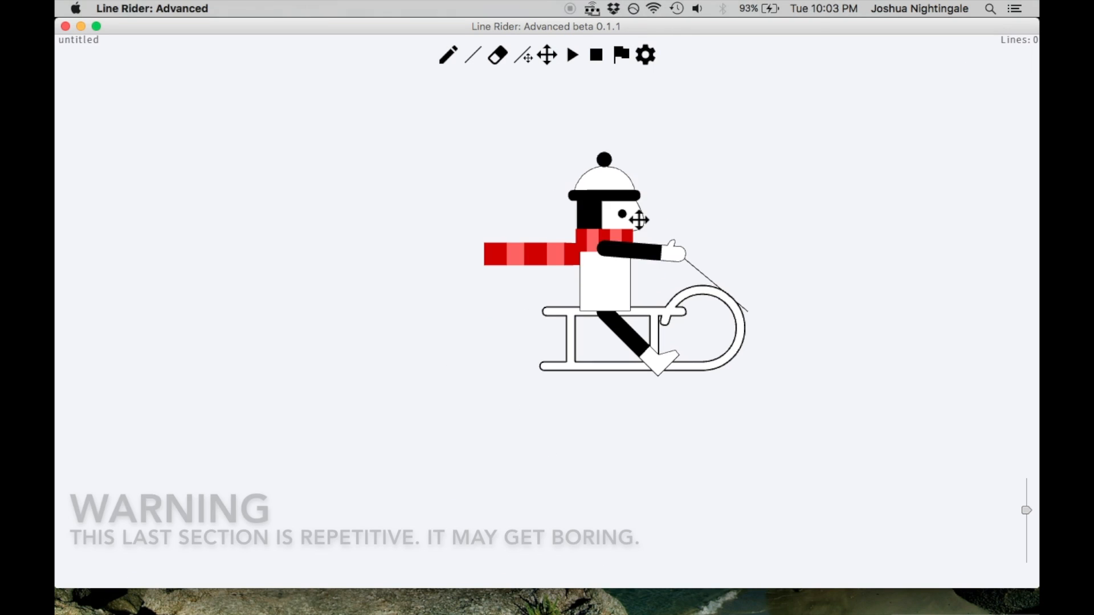
# Draw a green scenery arrow pointing straight down in the empty space beside the rider, using the Line tool
pyautogui.moveTo(676, 159); pyautogui.dragTo(547, 182)
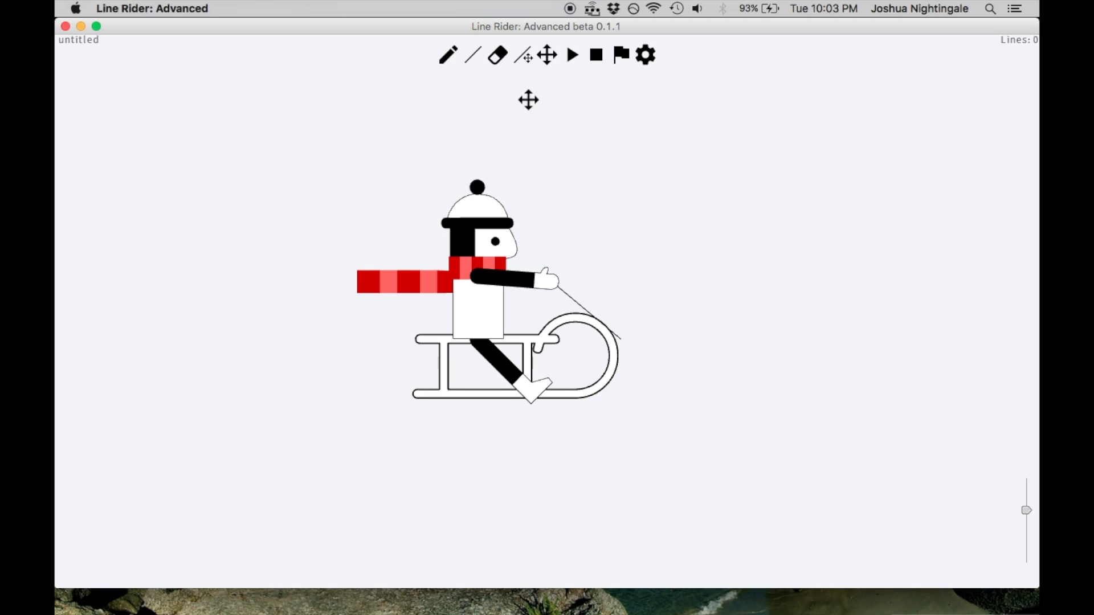
pyautogui.scroll(-5, 593, 148)
pyautogui.click(447, 55)
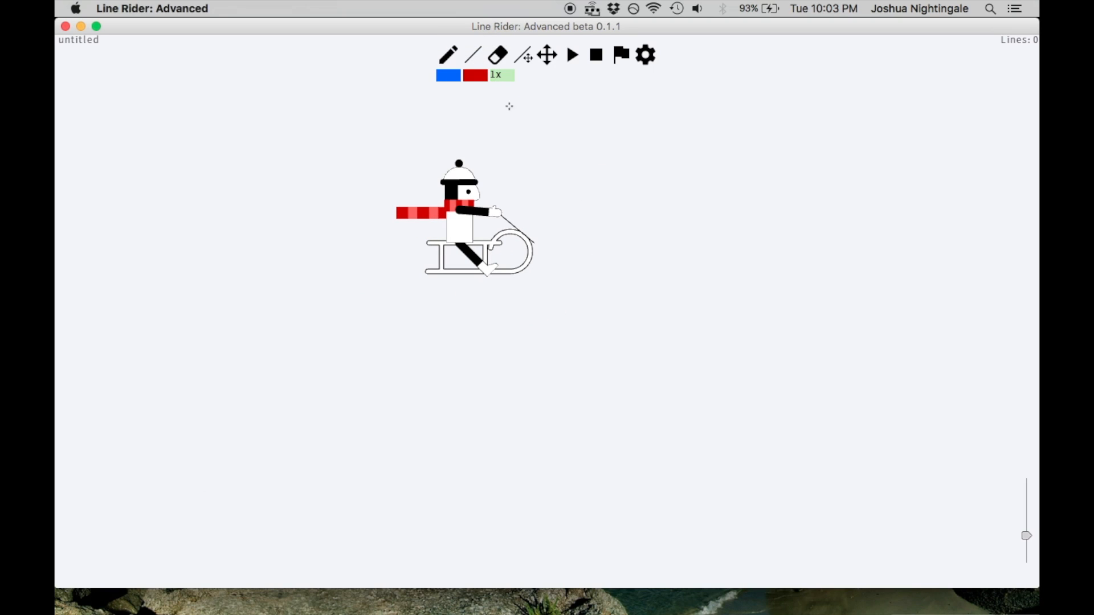
pyautogui.click(546, 60)
pyautogui.moveTo(563, 127); pyautogui.dragTo(445, 130)
pyautogui.click(477, 61)
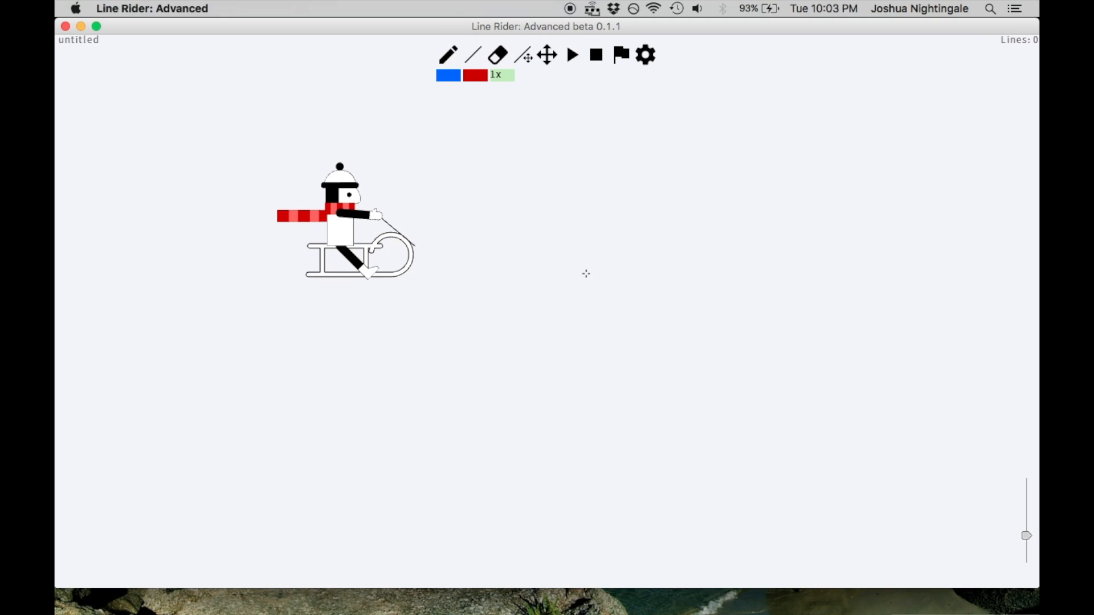
pyautogui.moveTo(624, 149)
pyautogui.mouseDown()
pyautogui.moveTo(621, 241)
pyautogui.moveTo(644, 227)
pyautogui.mouseUp()
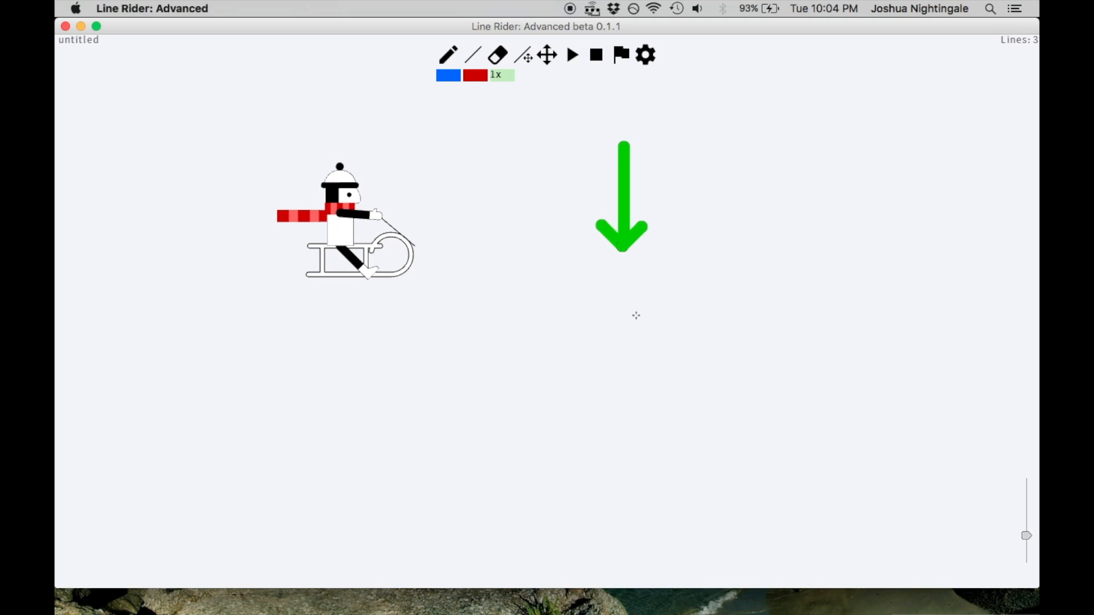
# Draw a column of short green lines below the arrow, turning gradually from horizontal to slightly past vertical
pyautogui.moveTo(543, 324)
pyautogui.mouseDown()
pyautogui.moveTo(692, 312)
pyautogui.moveTo(550, 319)
pyautogui.mouseUp()
pyautogui.moveTo(602, 321); pyautogui.dragTo(651, 322)
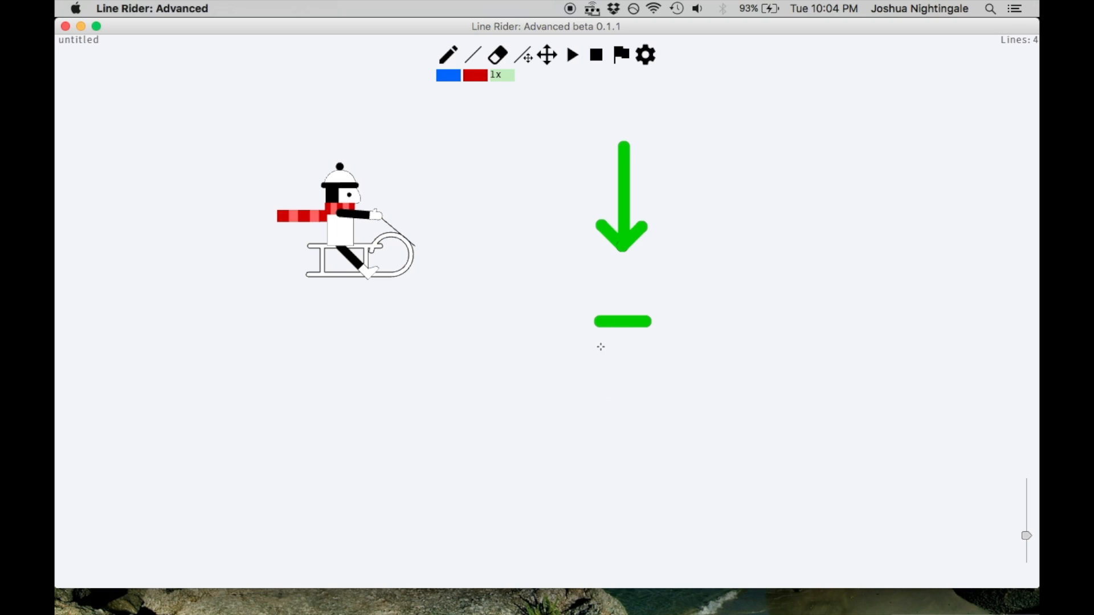
pyautogui.moveTo(601, 351); pyautogui.dragTo(648, 432)
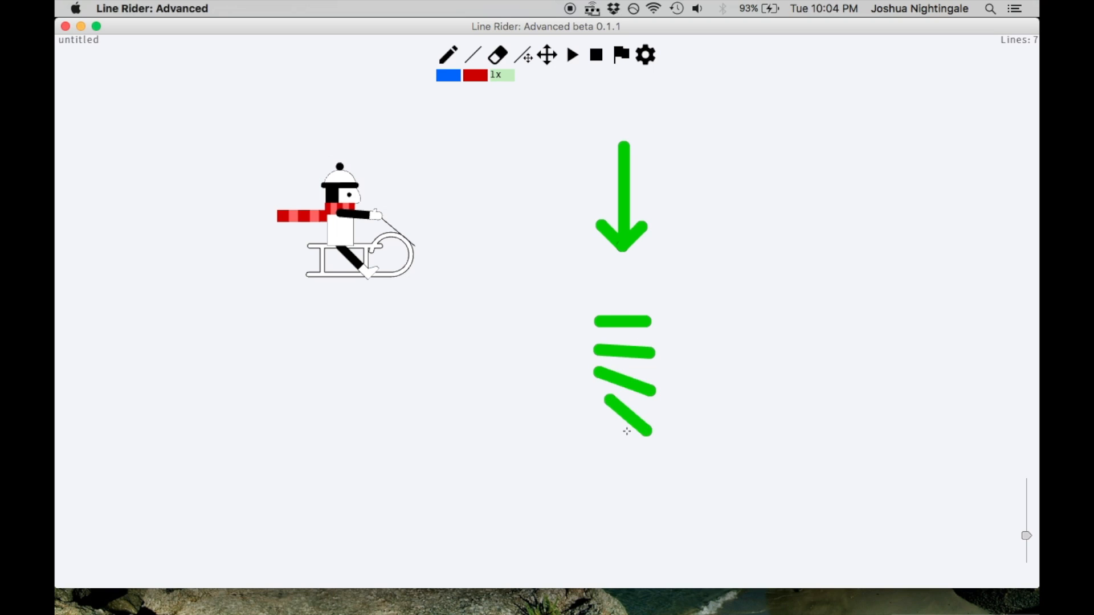
pyautogui.moveTo(639, 469); pyautogui.dragTo(653, 508)
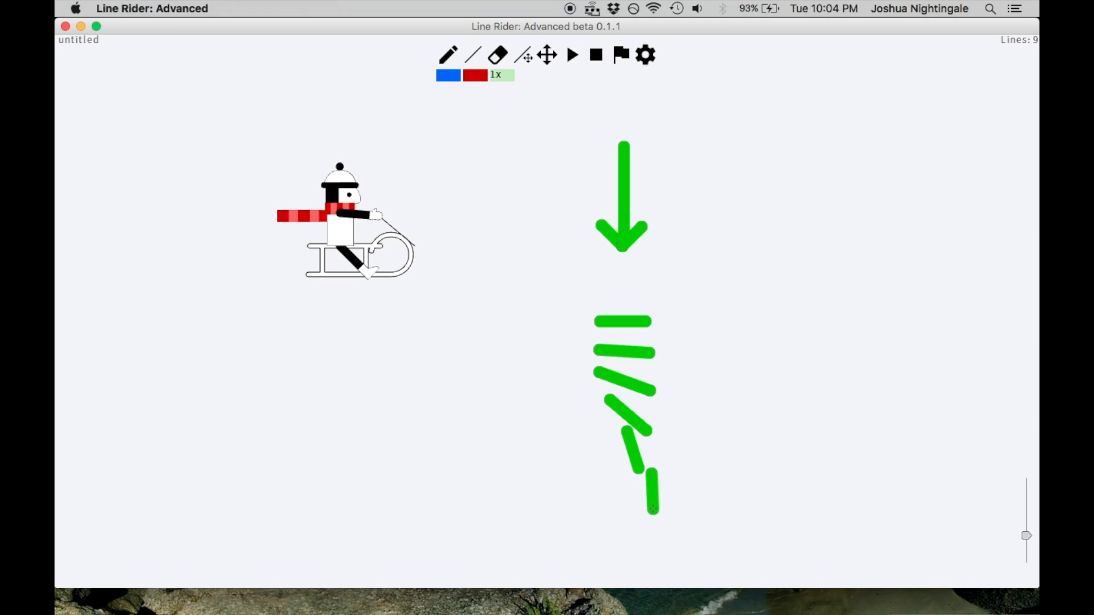
pyautogui.click(545, 57)
pyautogui.moveTo(589, 297); pyautogui.dragTo(576, 233)
pyautogui.click(474, 56)
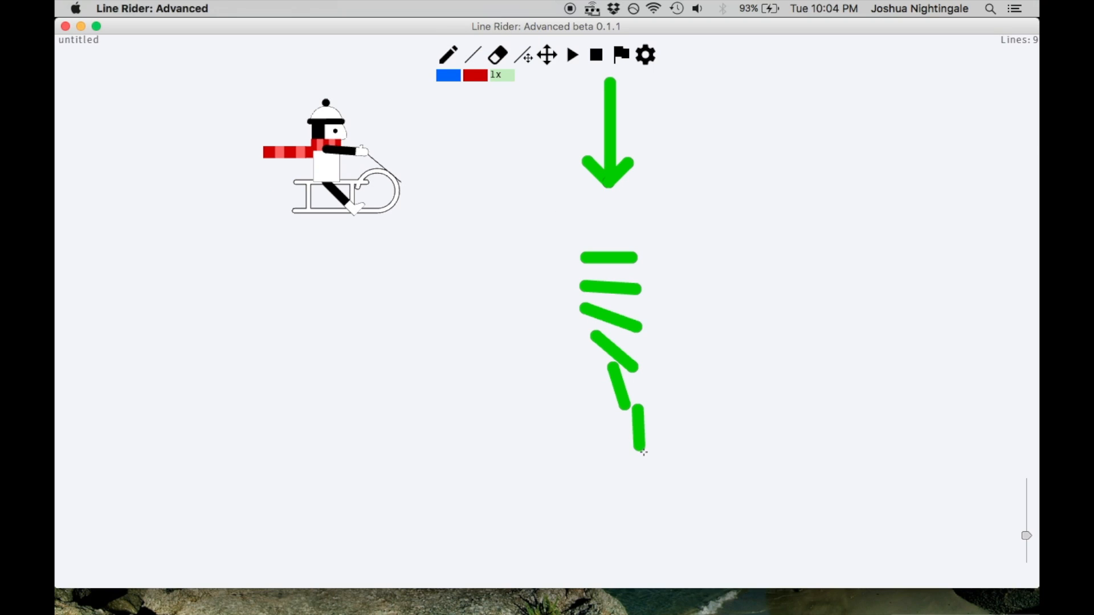
pyautogui.moveTo(644, 461); pyautogui.dragTo(633, 510)
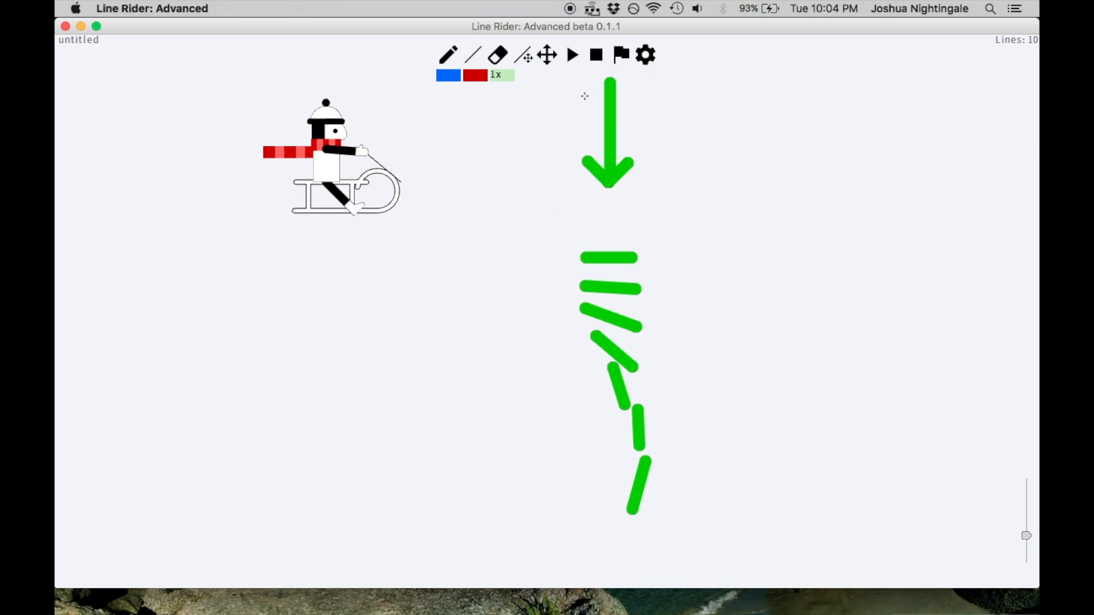
# Extend the green column downward with short lines that tilt progressively back to horizontal
pyautogui.click(547, 56)
pyautogui.moveTo(674, 283); pyautogui.dragTo(665, 188)
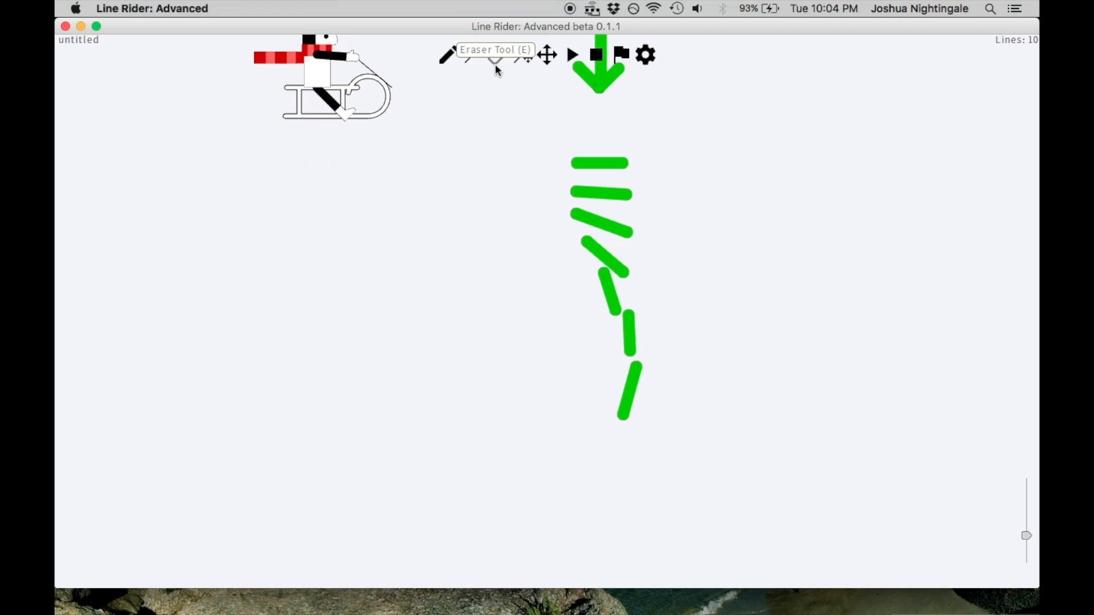
pyautogui.click(474, 57)
pyautogui.moveTo(637, 428); pyautogui.dragTo(617, 466)
pyautogui.moveTo(646, 457)
pyautogui.mouseDown()
pyautogui.moveTo(615, 501)
pyautogui.moveTo(626, 515)
pyautogui.mouseUp()
pyautogui.moveTo(659, 516)
pyautogui.mouseDown()
pyautogui.moveTo(615, 539)
pyautogui.moveTo(633, 554)
pyautogui.moveTo(604, 574)
pyautogui.mouseUp()
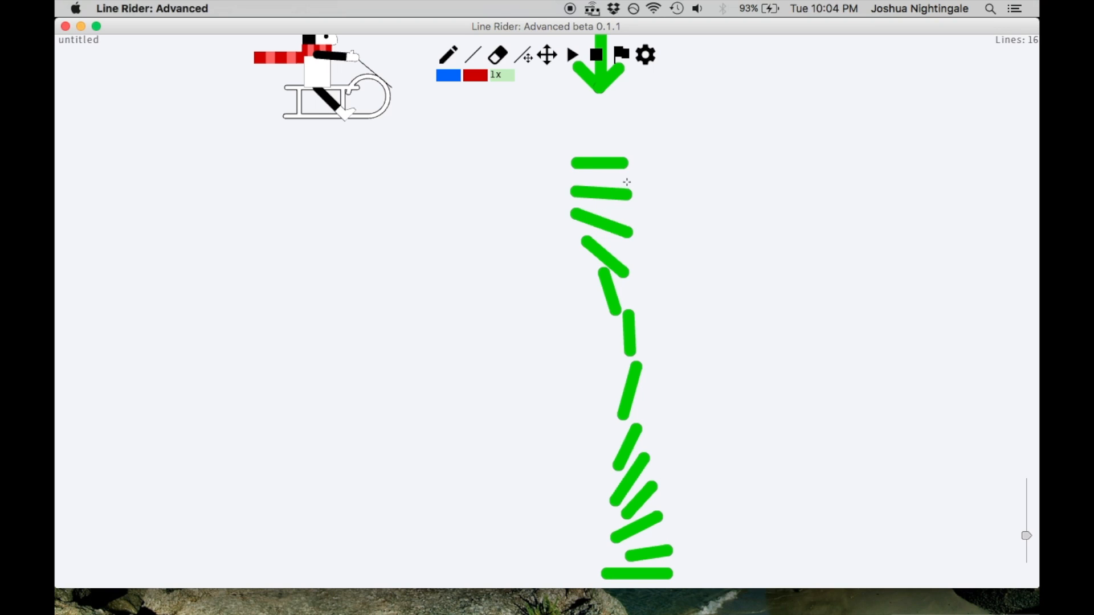
# Undo the column of green lines and the downward arrow
pyautogui.scroll(-5, 654, 266)
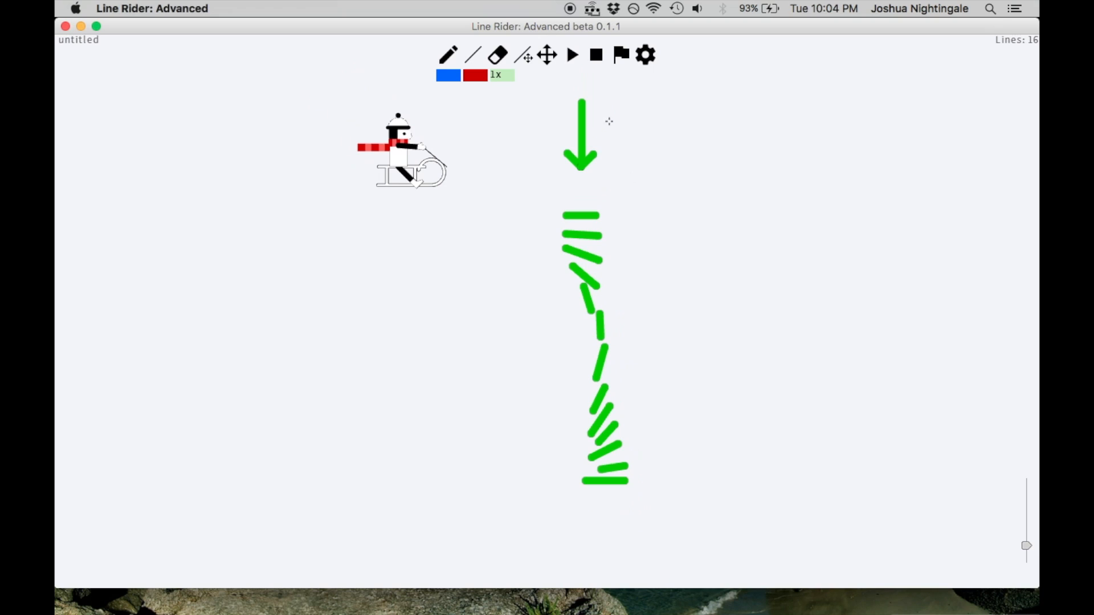
pyautogui.click(552, 59)
pyautogui.moveTo(519, 148); pyautogui.dragTo(678, 213)
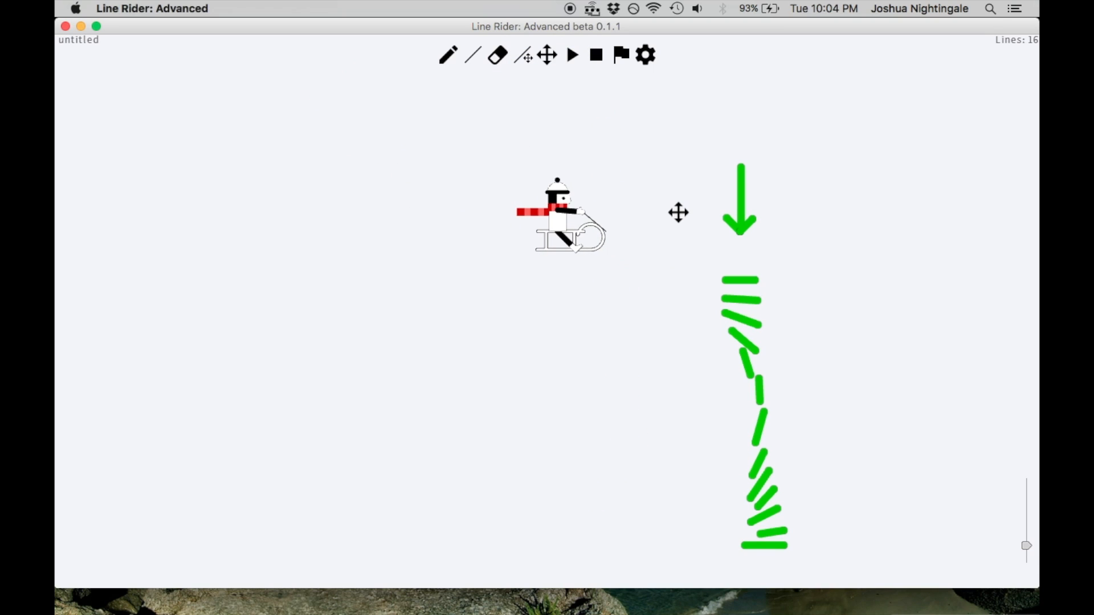
pyautogui.hotkey('ctrl', 'z')
pyautogui.hotkey('ctrl', 'z')
pyautogui.hotkey('ctrl', 'z')
pyautogui.hotkey('ctrl', 'z')
pyautogui.hotkey('ctrl', 'z')
pyautogui.hotkey('ctrl', 'z')
pyautogui.hotkey('ctrl', 'z')
pyautogui.hotkey('ctrl', 'z')
pyautogui.hotkey('ctrl', 'z')
pyautogui.hotkey('ctrl', 'z')
pyautogui.hotkey('ctrl', 'z')
pyautogui.hotkey('ctrl', 'z')
pyautogui.hotkey('ctrl', 'z')
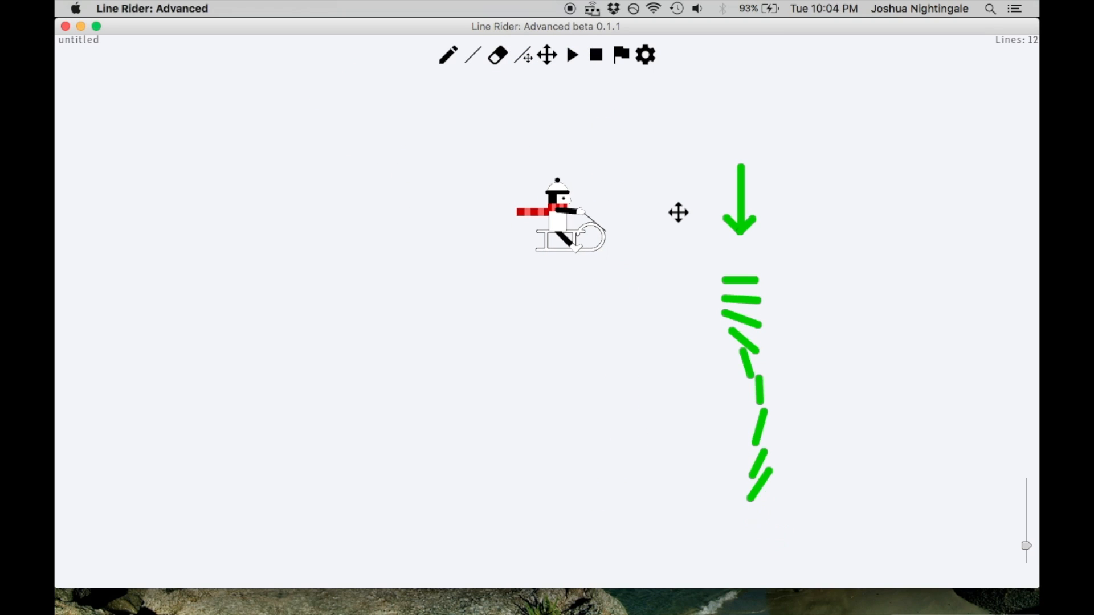
pyautogui.hotkey('ctrl', 'z')
pyautogui.hotkey('ctrl', 'z')
pyautogui.hotkey('ctrl', 'z')
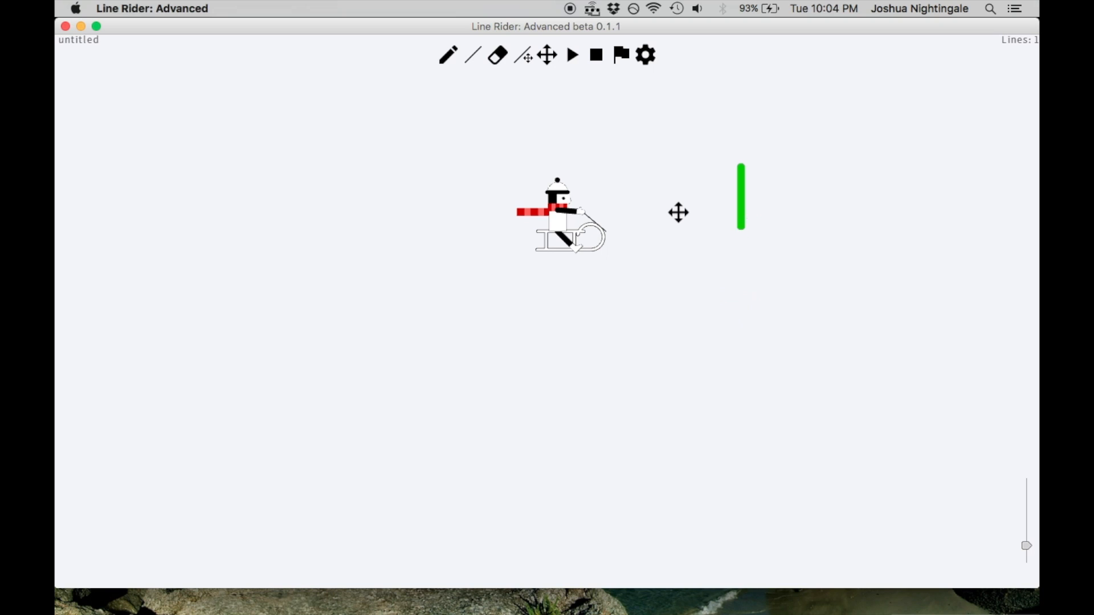
# Play the track, pause at 00:11:19, and turn on Contact Lines, Hit Test and Disable Line Snap in the preferences
pyautogui.click(572, 54)
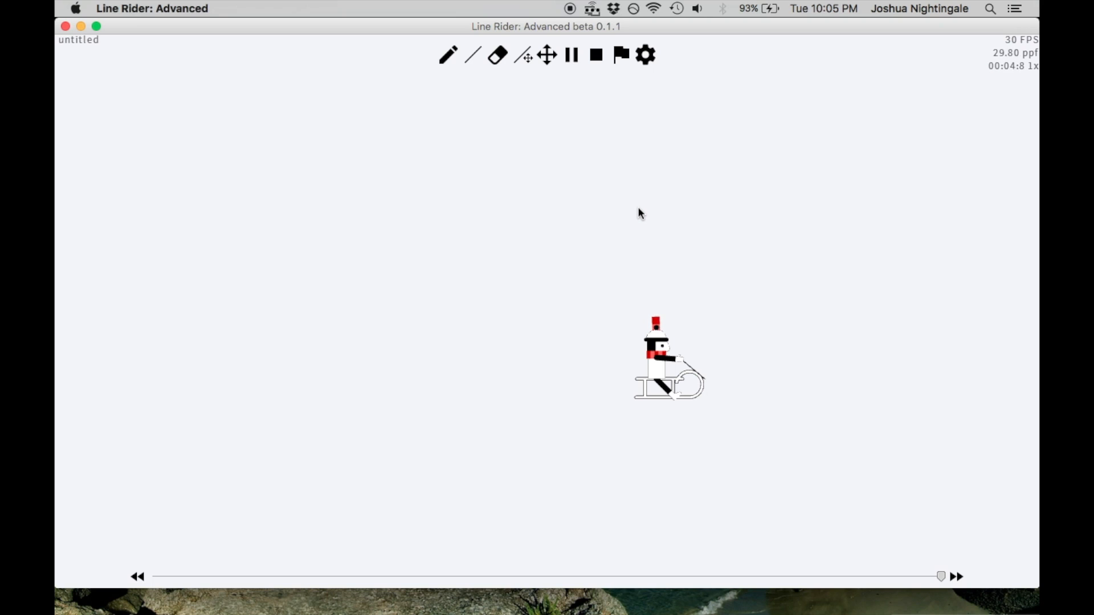
pyautogui.press('space')
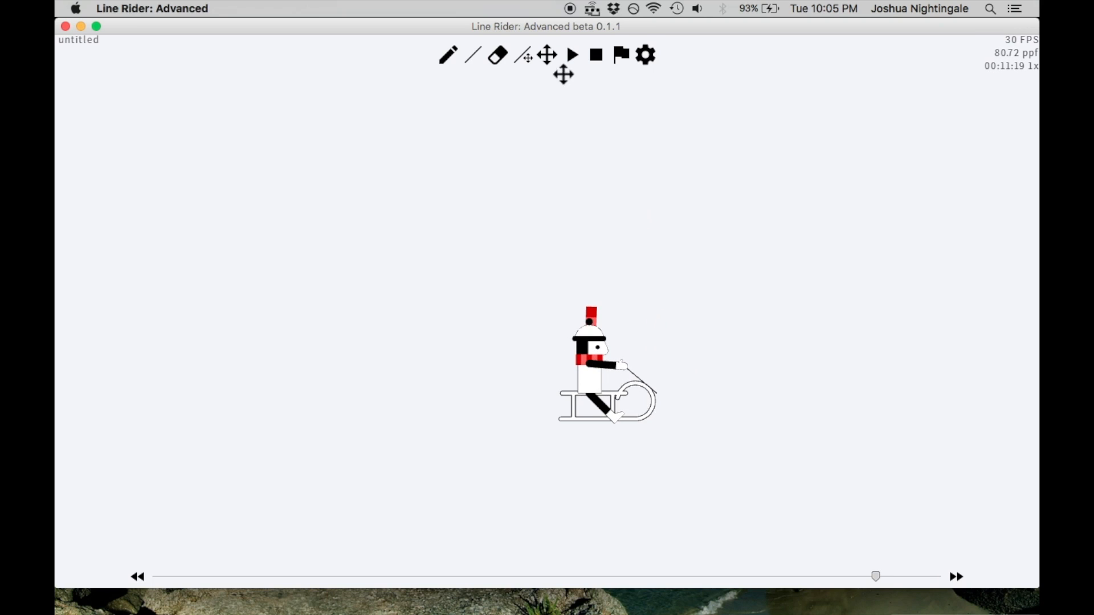
pyautogui.click(644, 55)
pyautogui.click(675, 125)
pyautogui.click(627, 224)
pyautogui.click(582, 342)
pyautogui.click(487, 357)
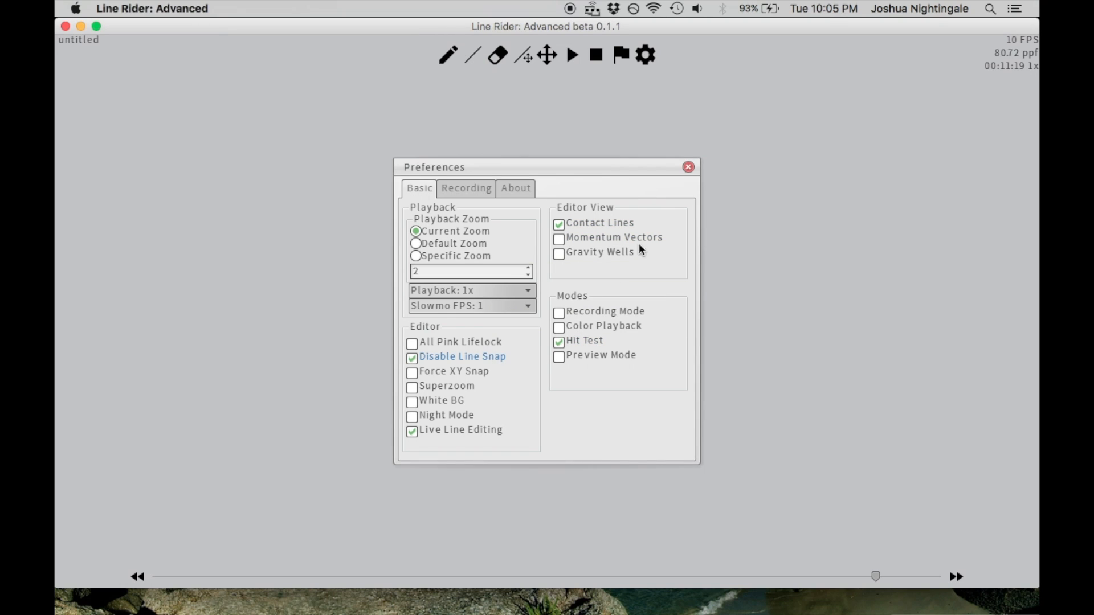
pyautogui.click(688, 167)
# At frame 00:11:26, draw a long horizontal blue line across the falling rider's sled
pyautogui.click(472, 57)
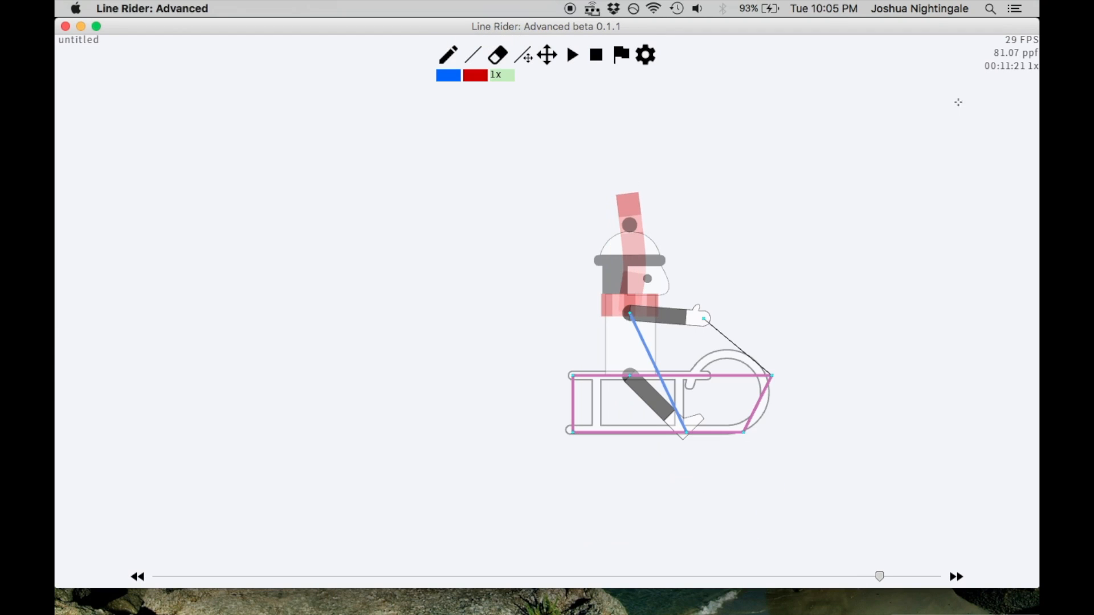
pyautogui.moveTo(598, 308); pyautogui.dragTo(602, 290)
pyautogui.hotkey('ctrl', 'z')
pyautogui.press('1')
pyautogui.press('Right')
pyautogui.press('Right')
pyautogui.press('Right')
pyautogui.press('Right')
pyautogui.press('Right')
pyautogui.press('Right')
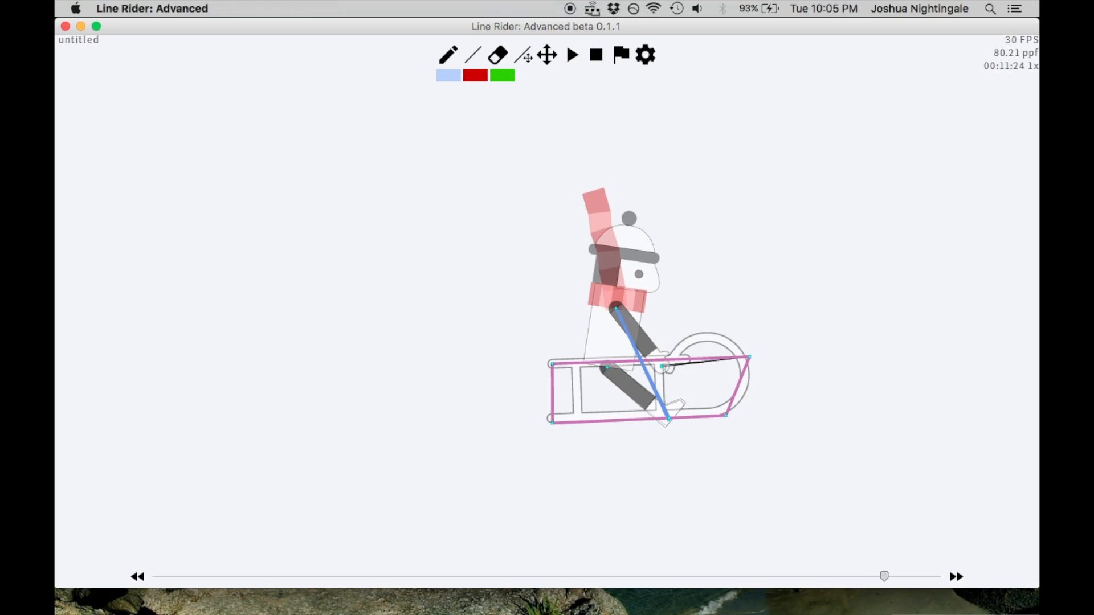
pyautogui.press('Left')
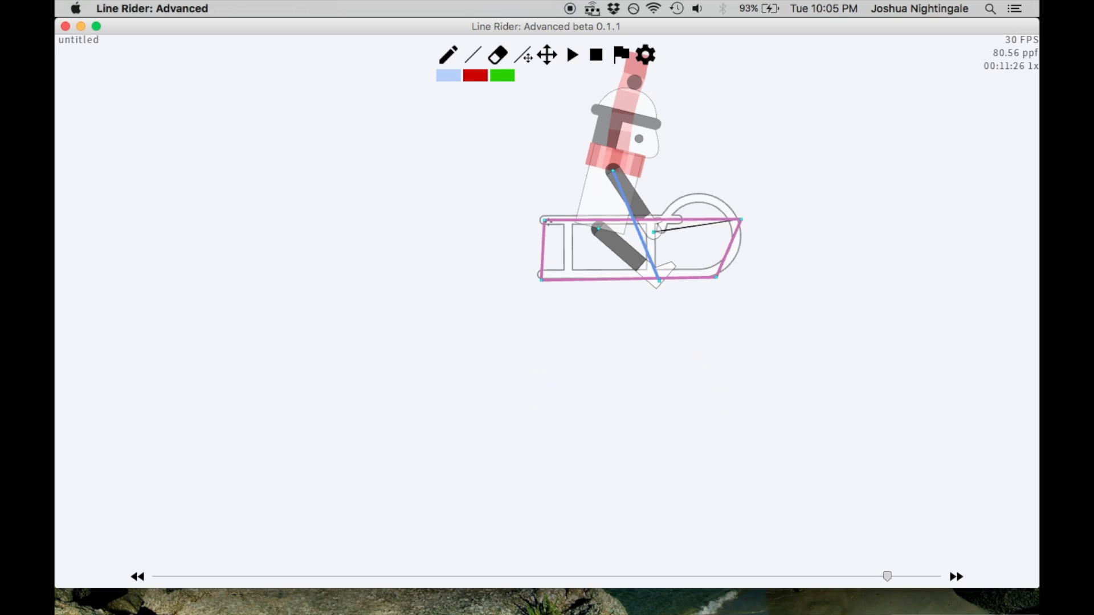
pyautogui.moveTo(494, 185); pyautogui.dragTo(794, 183)
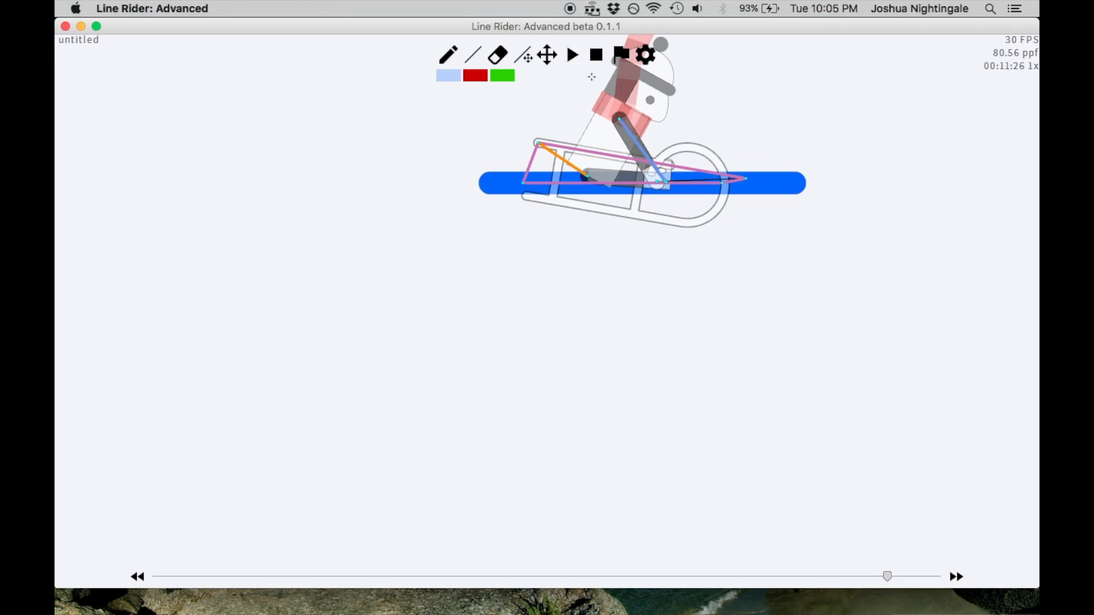
# Draw a second long horizontal blue line above the first and raise it slightly with the Line Adjustment tool
pyautogui.press('space')
pyautogui.moveTo(558, 81); pyautogui.dragTo(512, 186)
pyautogui.click(474, 59)
pyautogui.moveTo(431, 239); pyautogui.dragTo(750, 239)
pyautogui.press('r')
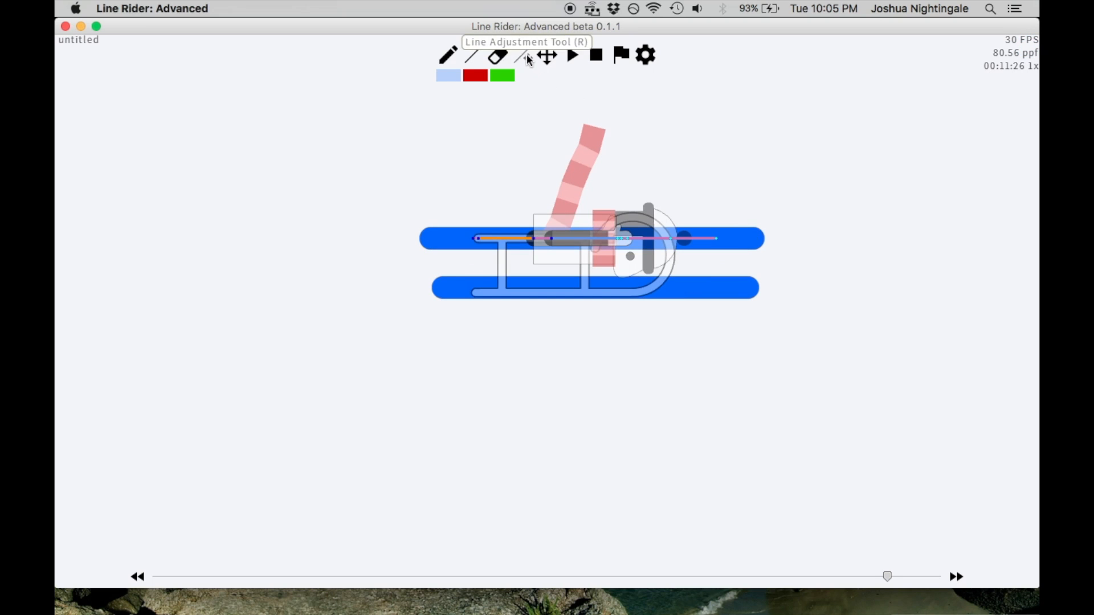
pyautogui.moveTo(758, 239); pyautogui.dragTo(757, 206)
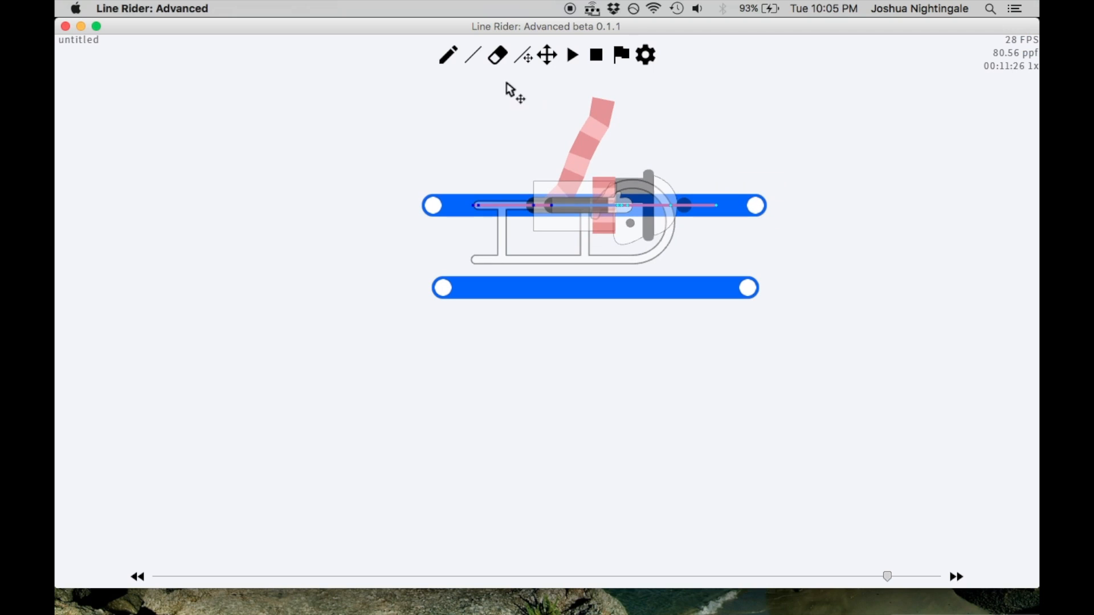
# At frame 00:11:27, draw a horizontal blue line just above the flipped sled's contact points
pyautogui.click(474, 56)
pyautogui.press('Right')
pyautogui.press('Left')
pyautogui.press('Right')
pyautogui.press('Left')
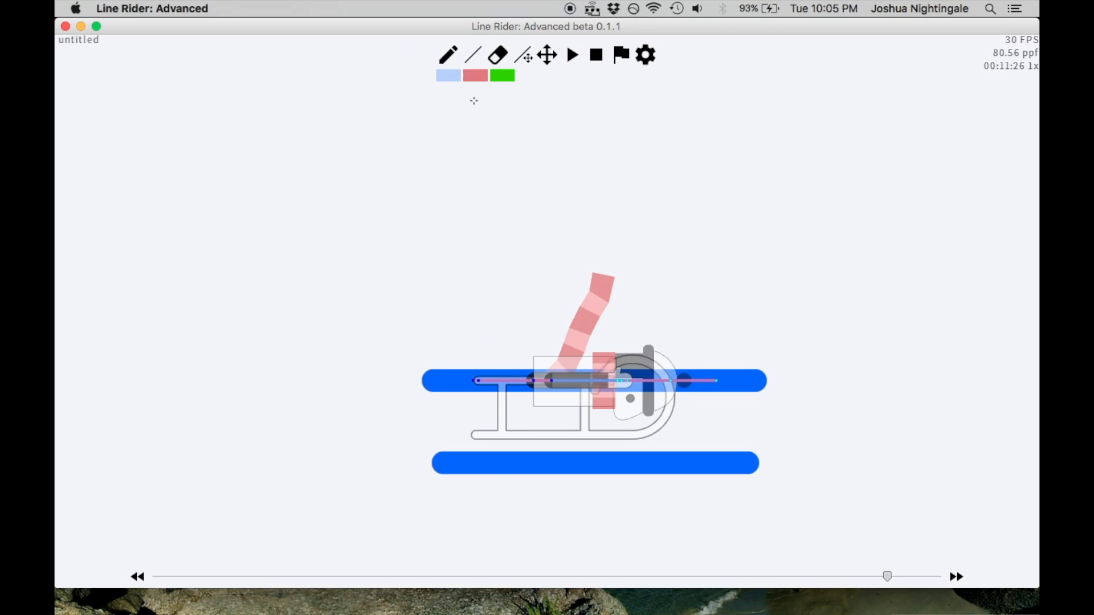
pyautogui.press('Right')
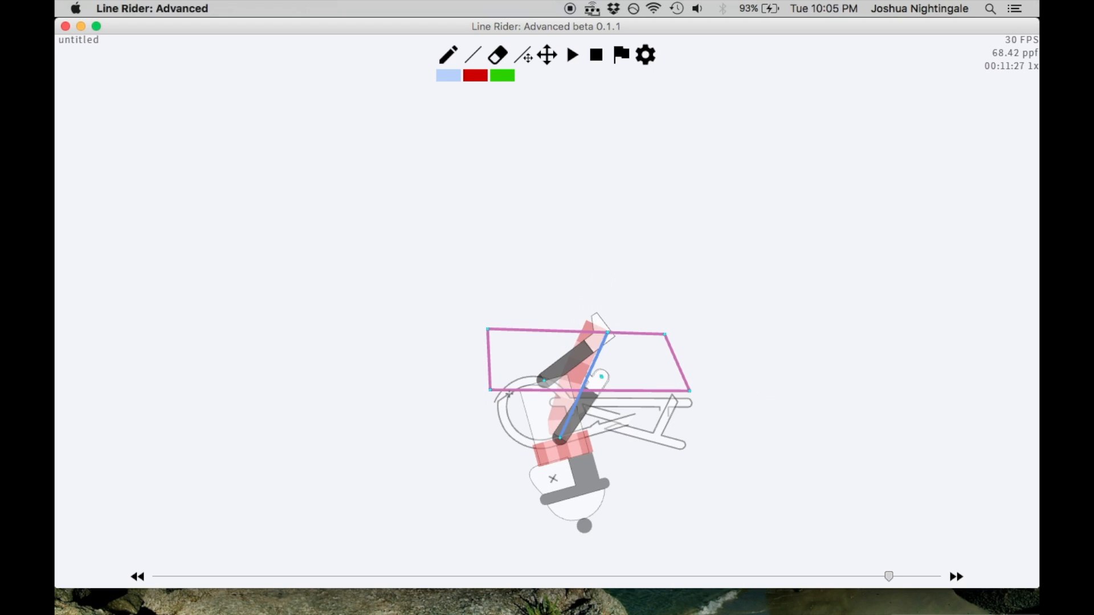
pyautogui.moveTo(454, 313); pyautogui.dragTo(722, 313)
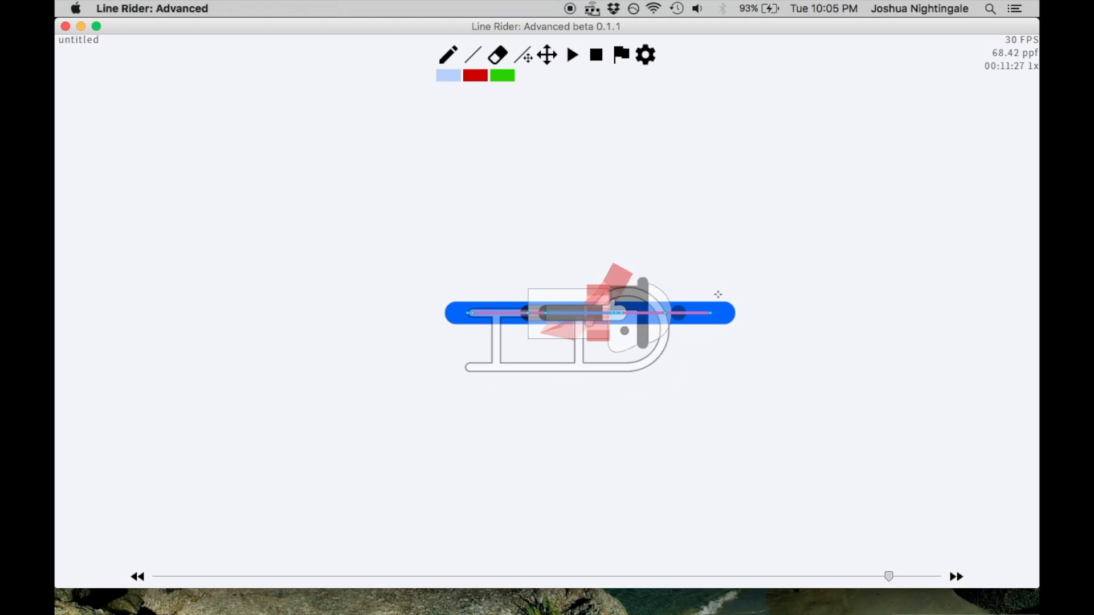
# Step back and forth between frames 00:11:24 and 00:11:29 to examine how the blue lines flatten and slow the rider
pyautogui.scroll(-7, 681, 192)
pyautogui.press('Left')
pyautogui.press('Left')
pyautogui.press('Left')
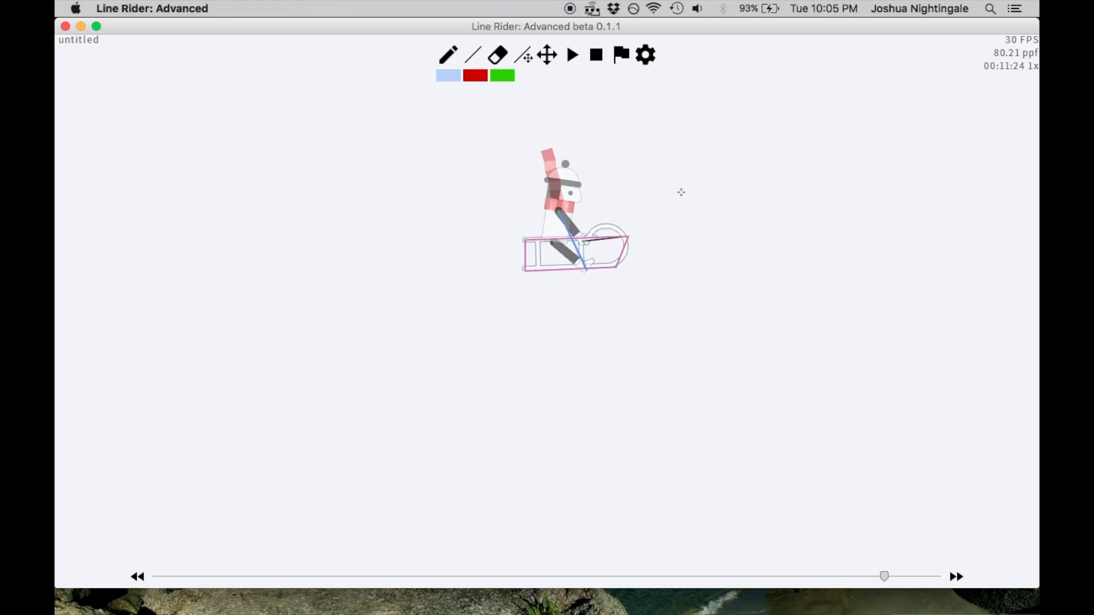
pyautogui.press('Right')
pyautogui.press('Right')
pyautogui.press('Right')
pyautogui.press('Right')
pyautogui.press('Left')
pyautogui.press('Left')
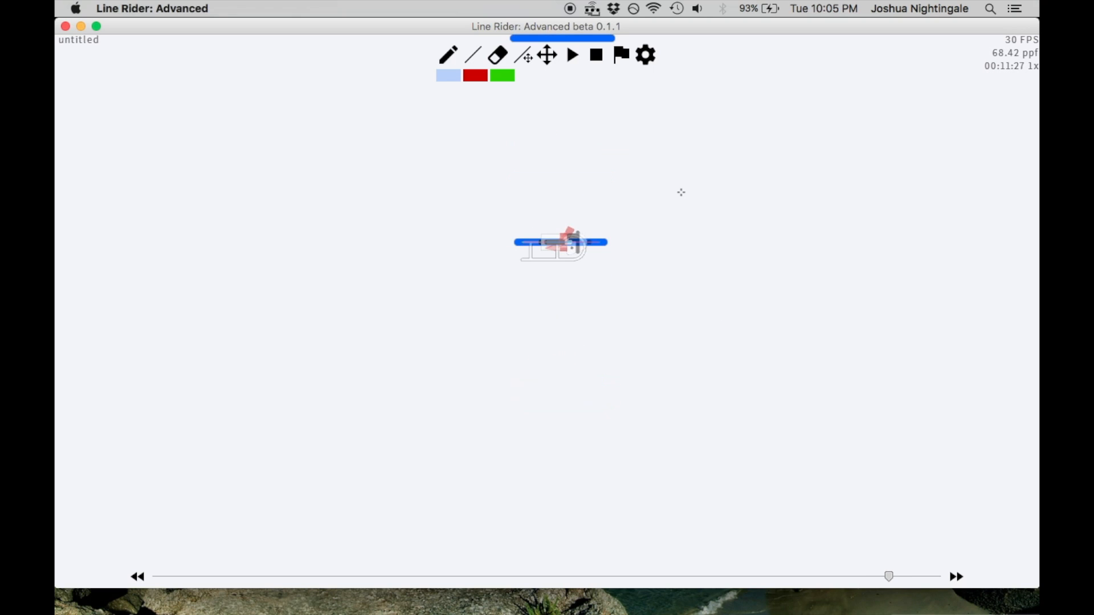
pyautogui.press('Right')
pyautogui.press('Left')
pyautogui.press('Left')
pyautogui.press('Right')
pyautogui.press('Right')
pyautogui.press('Right')
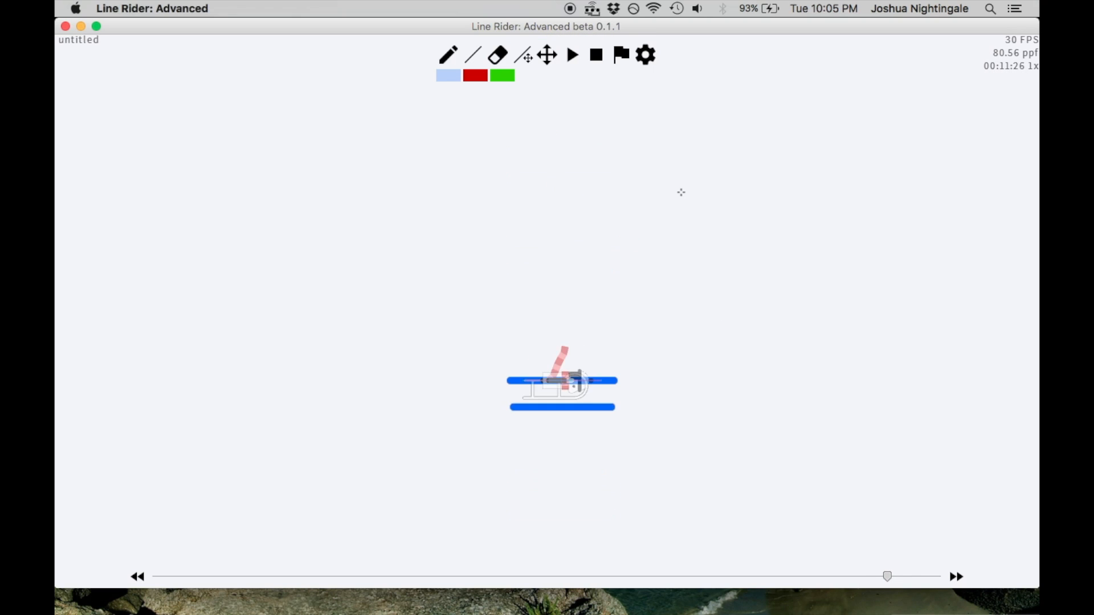
pyautogui.scroll(5, 673, 225)
pyautogui.scroll(3, 673, 224)
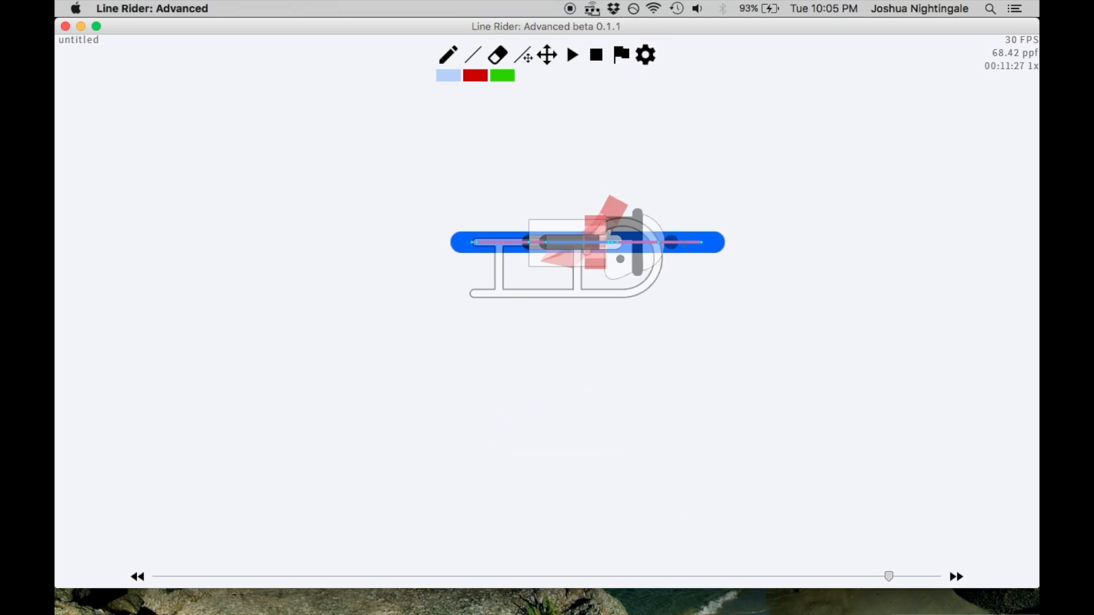
pyautogui.scroll(-6, 571, 150)
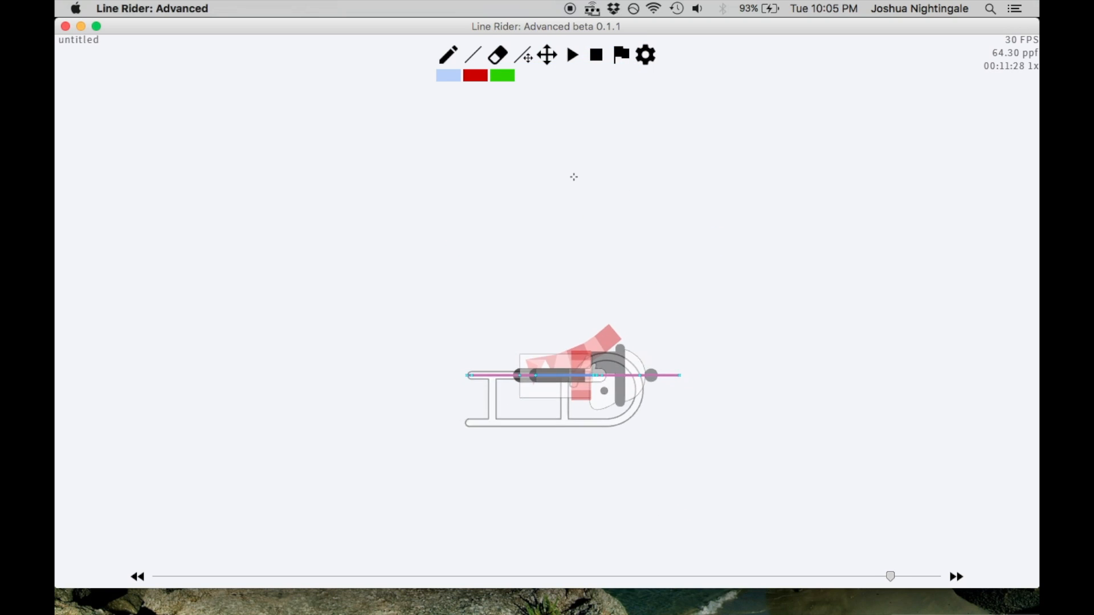
pyautogui.press('Left')
pyautogui.press('Left')
pyautogui.press('Left')
pyautogui.press('Right')
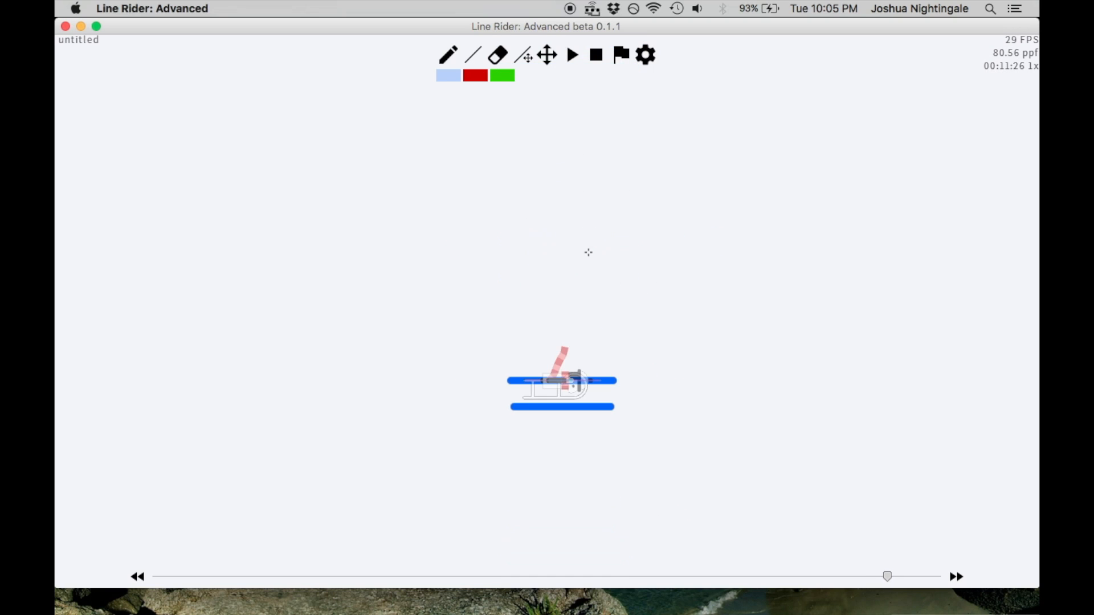
pyautogui.press('Right')
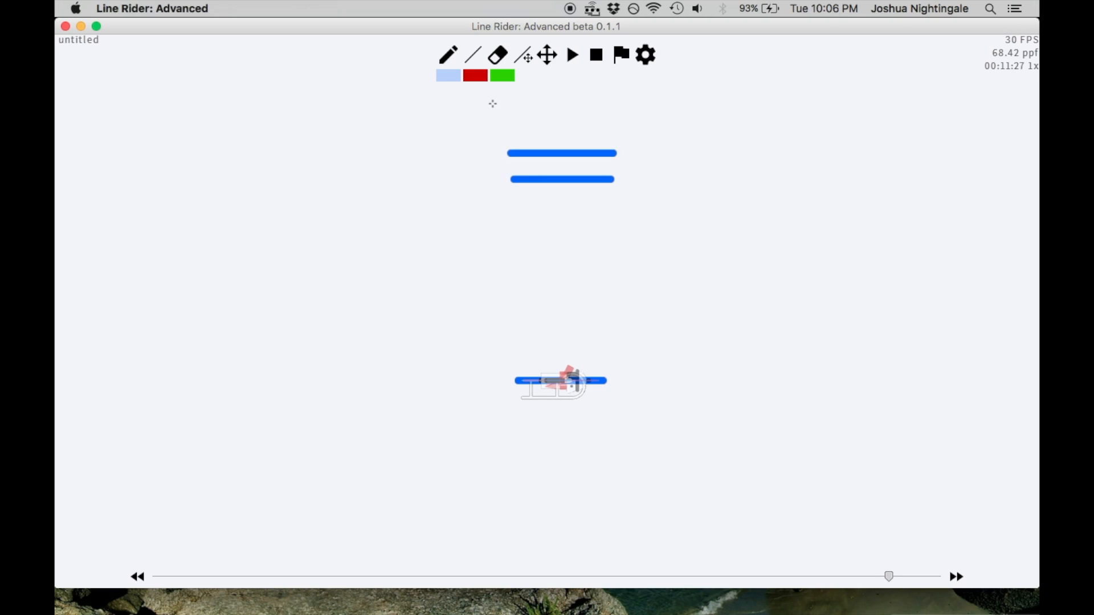
pyautogui.press('Right')
pyautogui.press('Right')
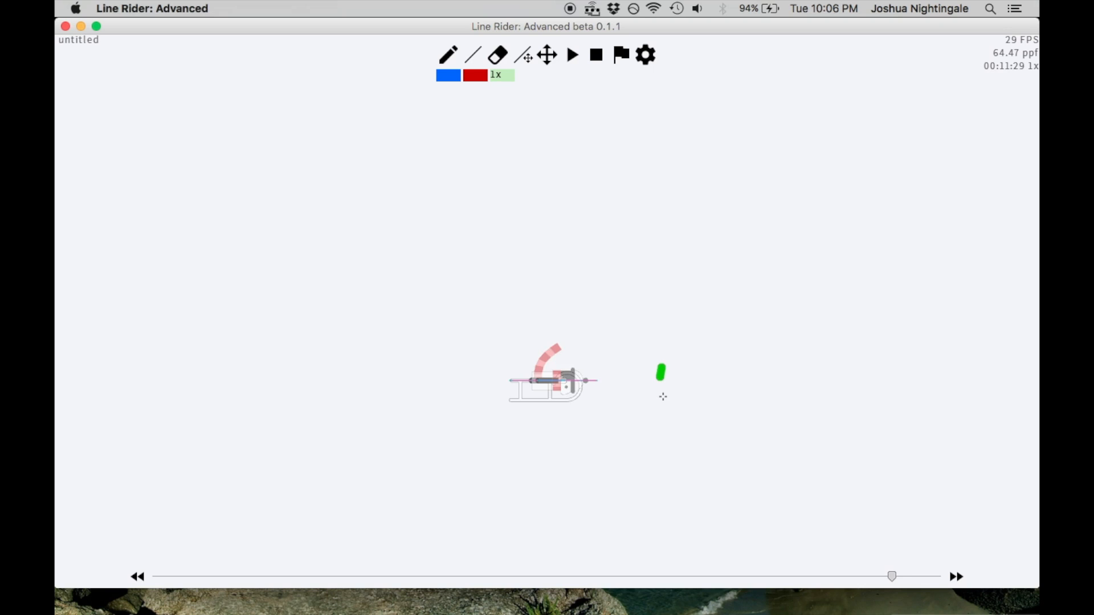
# At frame 00:11:28, draw a horizontal green scenery line across the flattened rider's sled
pyautogui.press('Left')
pyautogui.press('Left')
pyautogui.press('Left')
pyautogui.press('Right')
pyautogui.scroll(8, 577, 351)
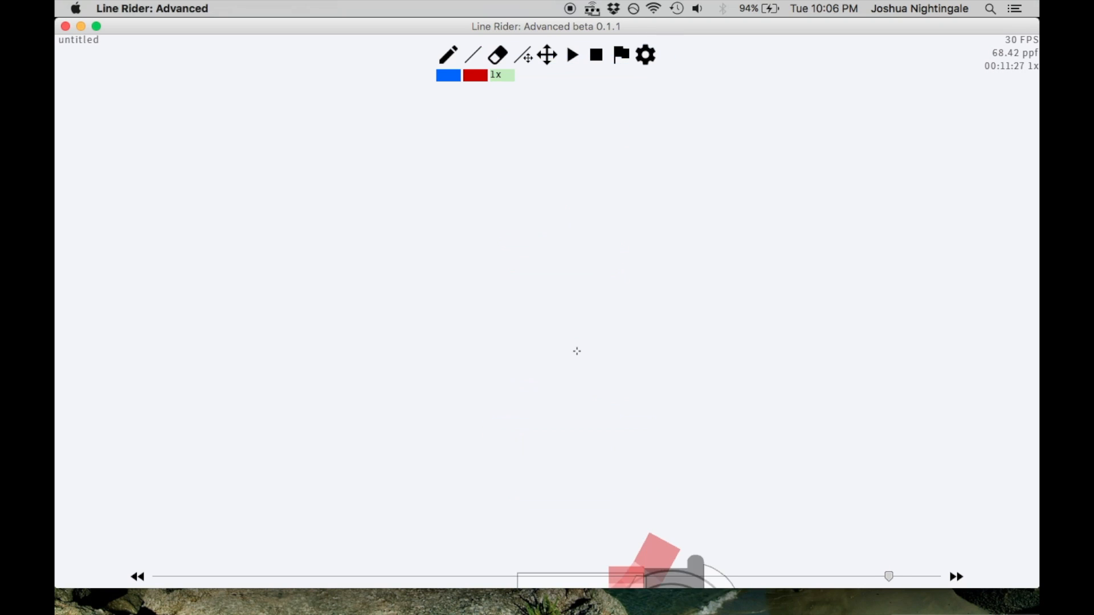
pyautogui.scroll(-3, 576, 350)
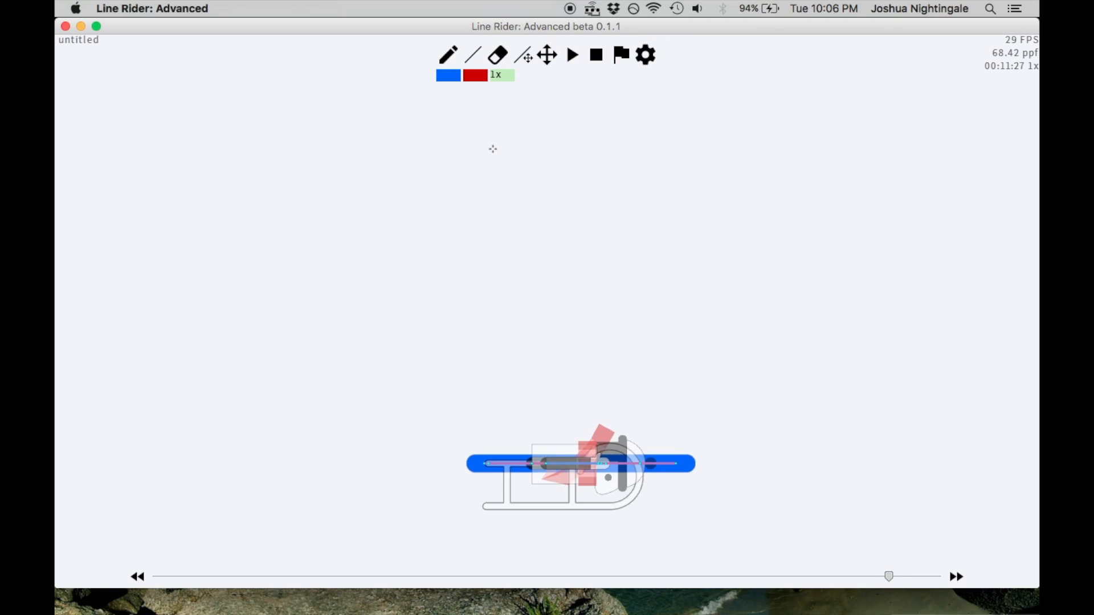
pyautogui.press('Right')
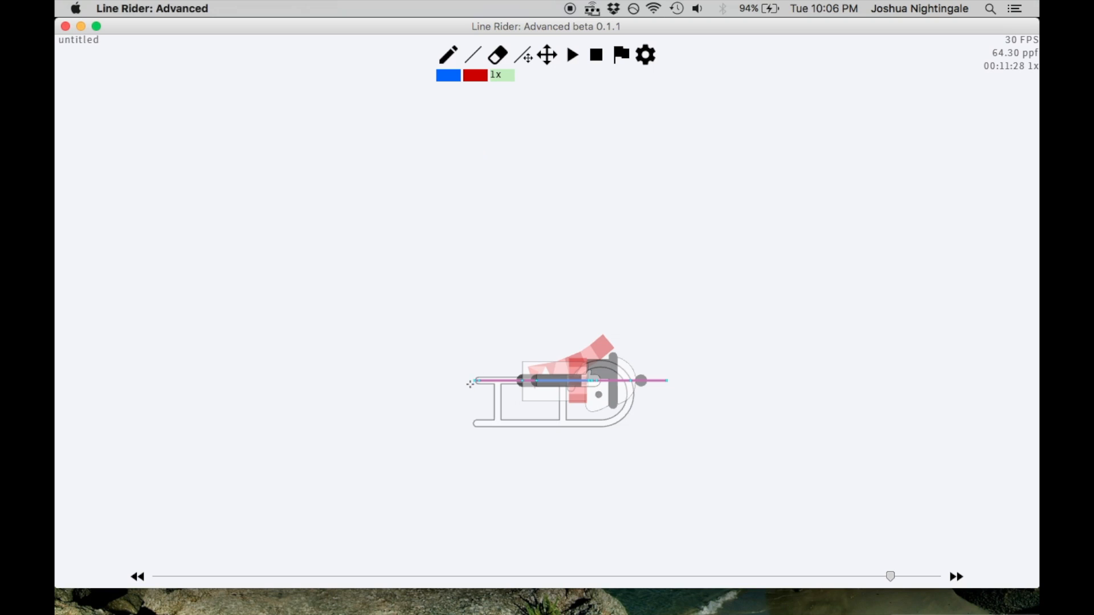
pyautogui.click(681, 376)
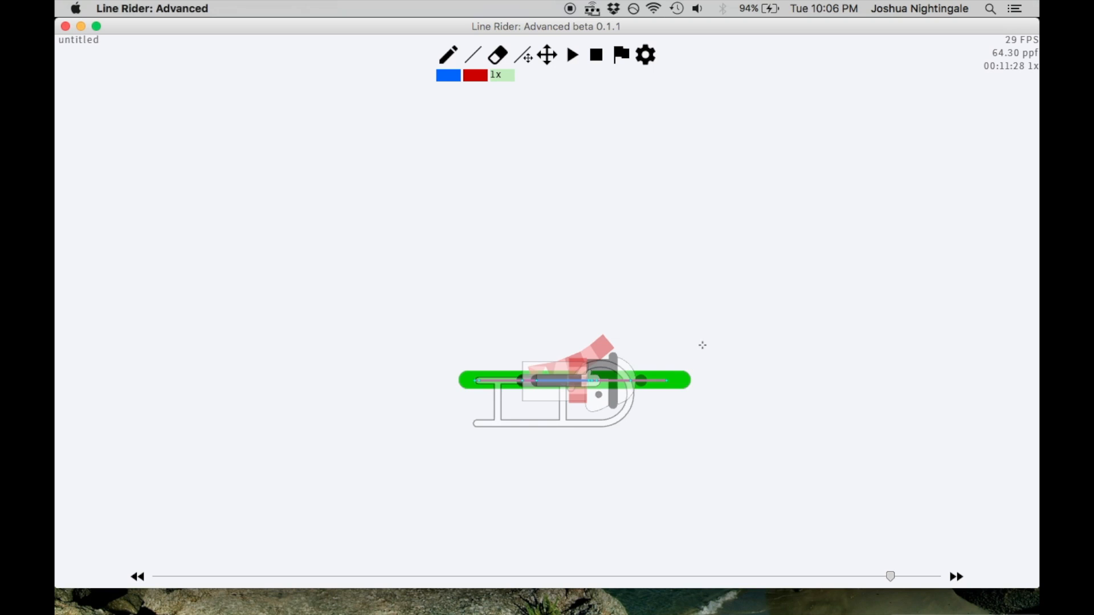
# Step back and forth between frames 00:11:24 and 00:11:29 to examine the rider's position against the blue and green lines
pyautogui.scroll(-2, 700, 346)
pyautogui.press('Left')
pyautogui.press('Left')
pyautogui.press('Left')
pyautogui.press('Right')
pyautogui.press('Right')
pyautogui.press('Right')
pyautogui.press('Right')
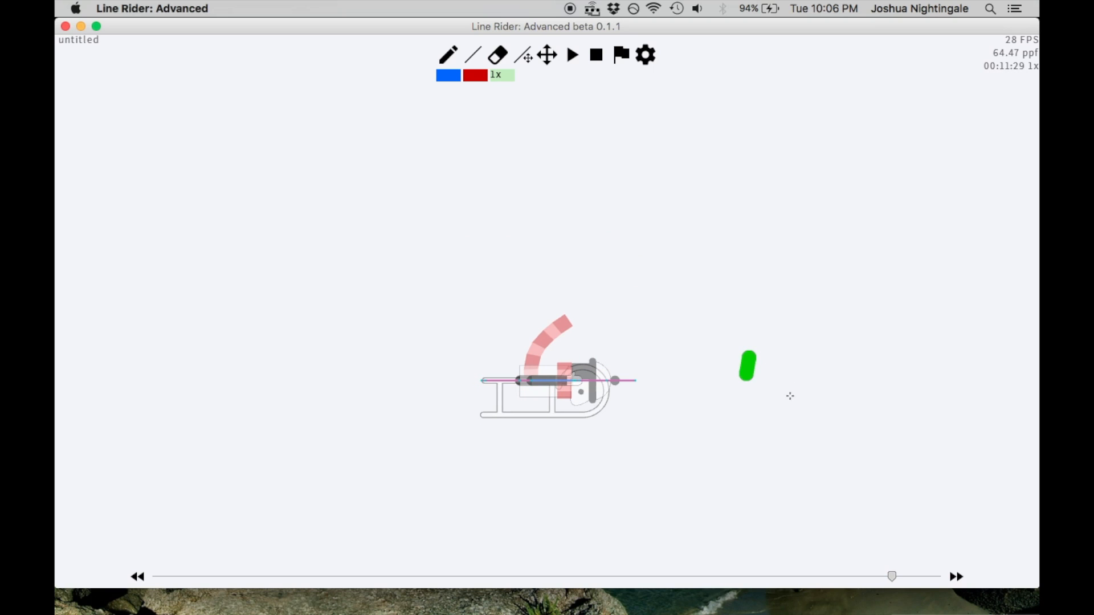
pyautogui.scroll(-5, 717, 308)
pyautogui.press('Left')
pyautogui.press('Left')
pyautogui.press('Left')
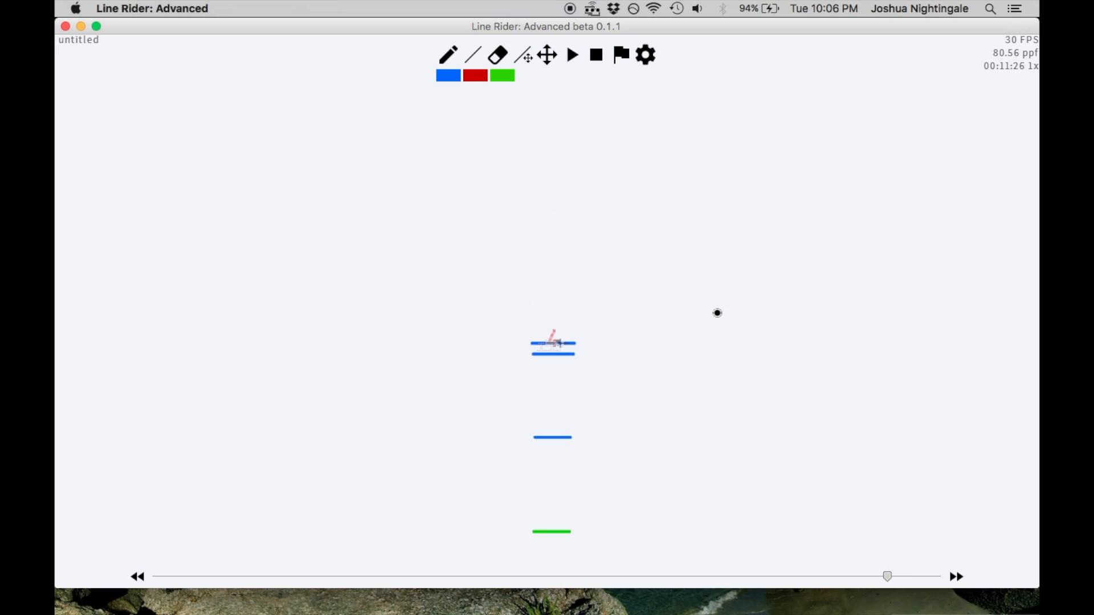
pyautogui.scroll(5, 717, 313)
# At frame 00:11:29, draw a long blue line through the rider that slopes gently down to the right
pyautogui.press('Left')
pyautogui.press('Left')
pyautogui.click(458, 73)
pyautogui.press('Left')
pyautogui.press('Right')
pyautogui.press('Right')
pyautogui.press('Right')
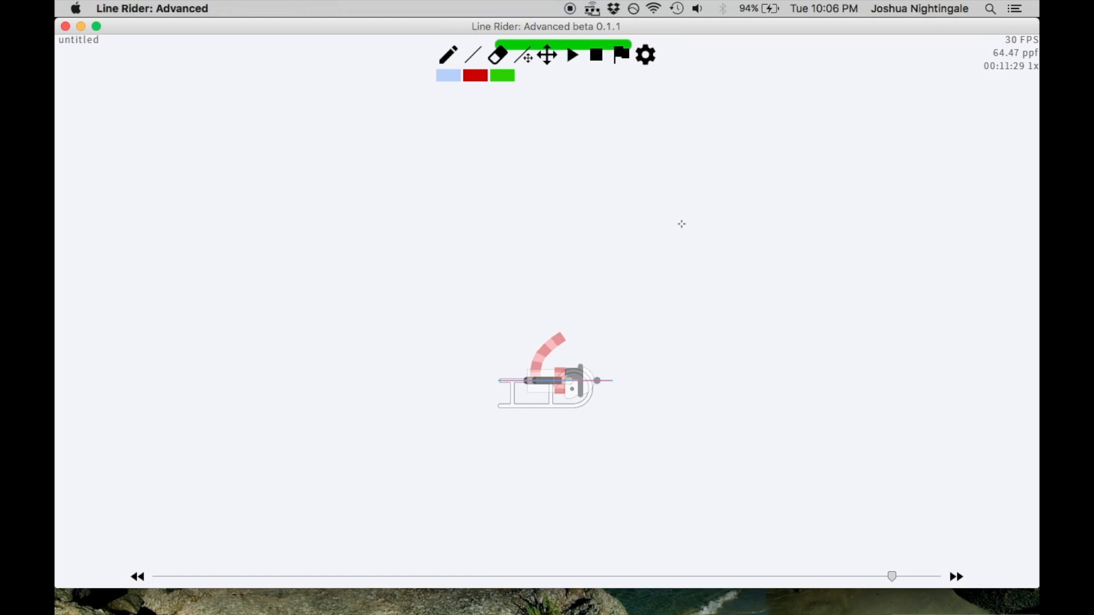
pyautogui.scroll(5, 598, 293)
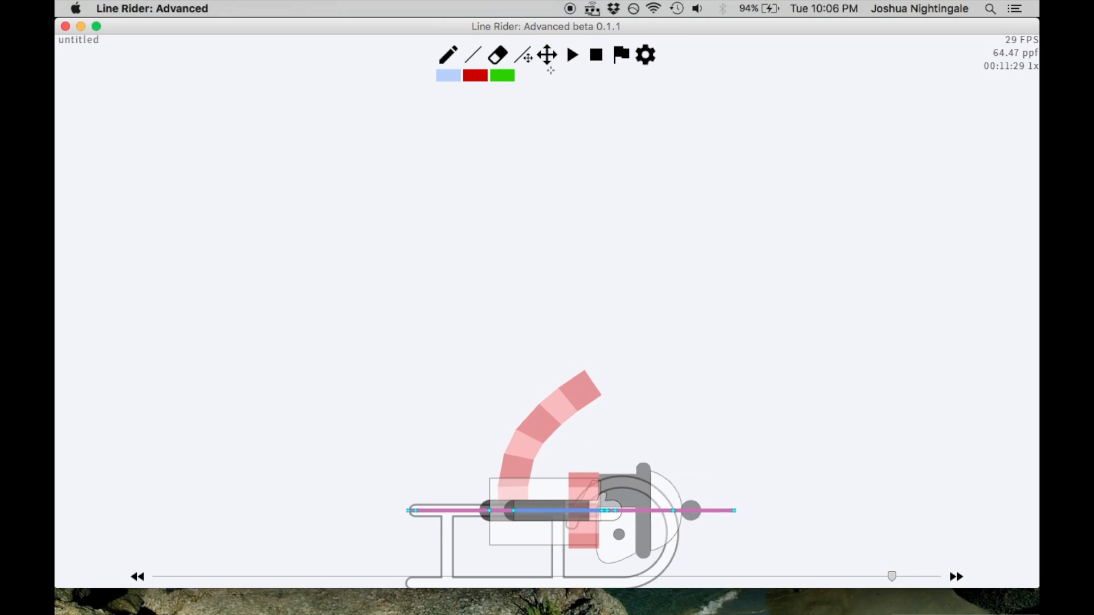
pyautogui.click(548, 61)
pyautogui.moveTo(695, 354)
pyautogui.mouseDown()
pyautogui.moveTo(674, 176)
pyautogui.moveTo(740, 183)
pyautogui.mouseUp()
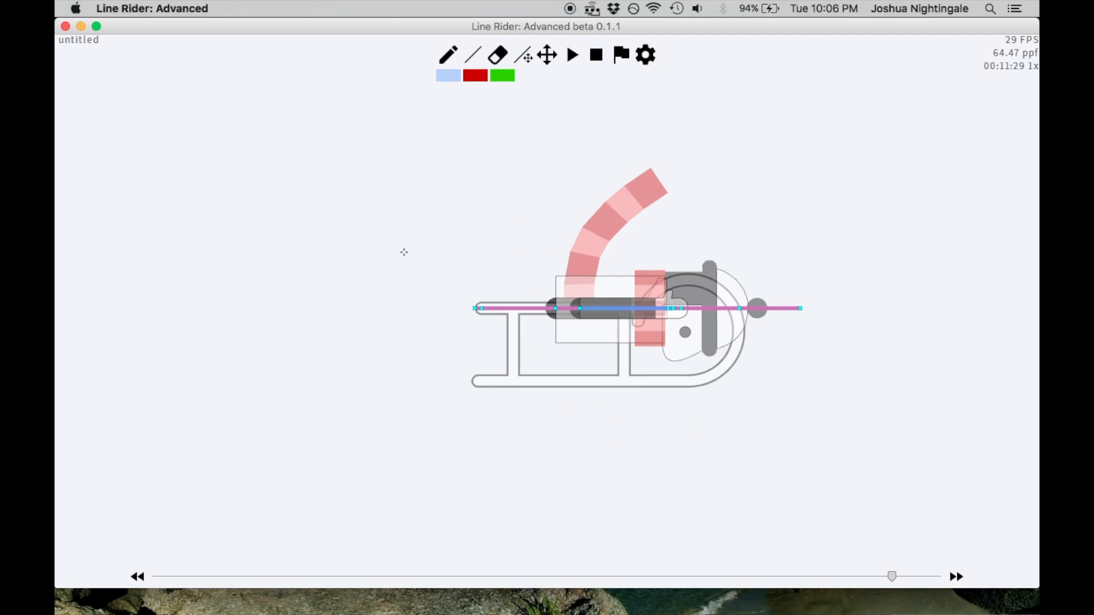
pyautogui.moveTo(372, 216)
pyautogui.mouseDown()
pyautogui.moveTo(923, 329)
pyautogui.moveTo(843, 256)
pyautogui.moveTo(864, 293)
pyautogui.moveTo(833, 225)
pyautogui.moveTo(860, 262)
pyautogui.moveTo(838, 264)
pyautogui.moveTo(834, 428)
pyautogui.moveTo(823, 379)
pyautogui.mouseUp()
pyautogui.hotkey('ctrl', 'z')
pyautogui.moveTo(383, 231); pyautogui.dragTo(854, 298)
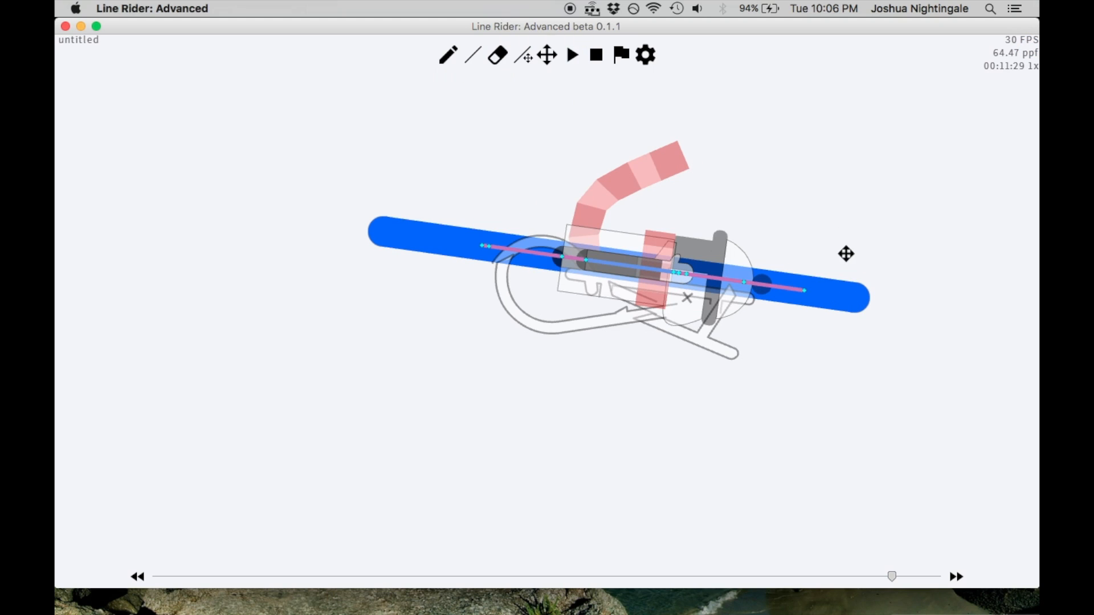
# Use the Line Adjustment tool to tilt the frame 00:11:29 line slightly steeper, lowering its right end so the rider flattens with the sled unflipped
pyautogui.moveTo(844, 251); pyautogui.dragTo(584, 296)
pyautogui.click(532, 57)
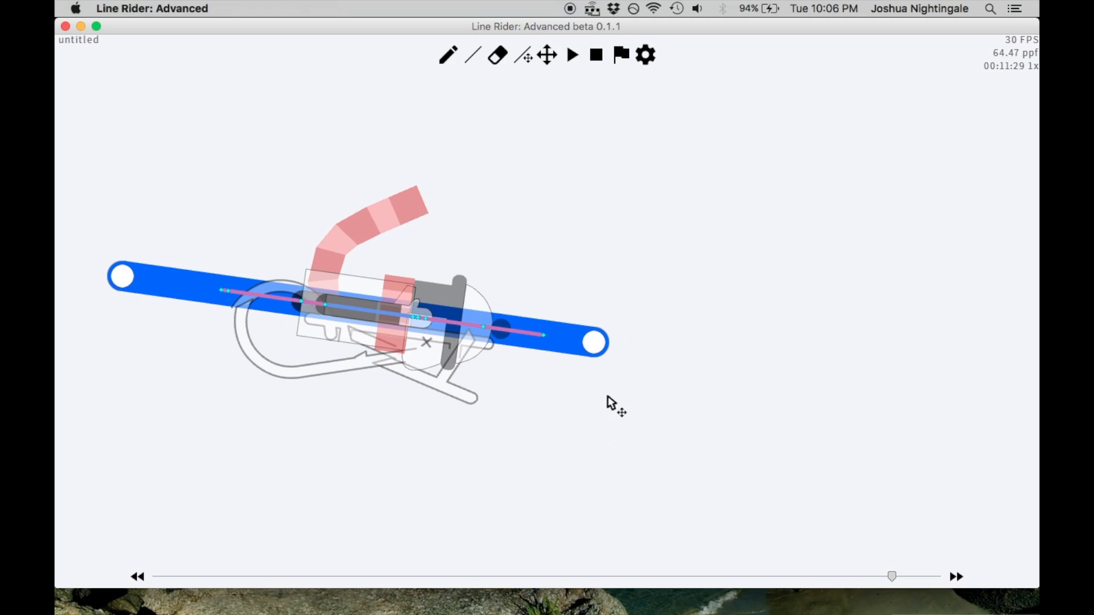
pyautogui.click(547, 55)
pyautogui.moveTo(548, 102); pyautogui.dragTo(597, 103)
pyautogui.moveTo(648, 341); pyautogui.dragTo(667, 279)
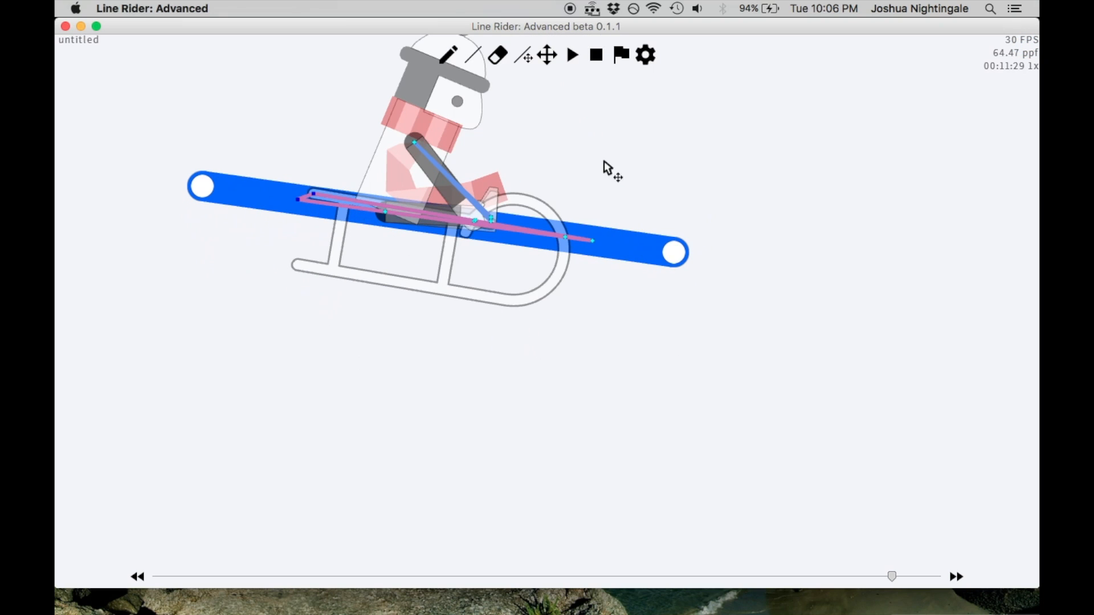
pyautogui.moveTo(675, 257); pyautogui.dragTo(673, 361)
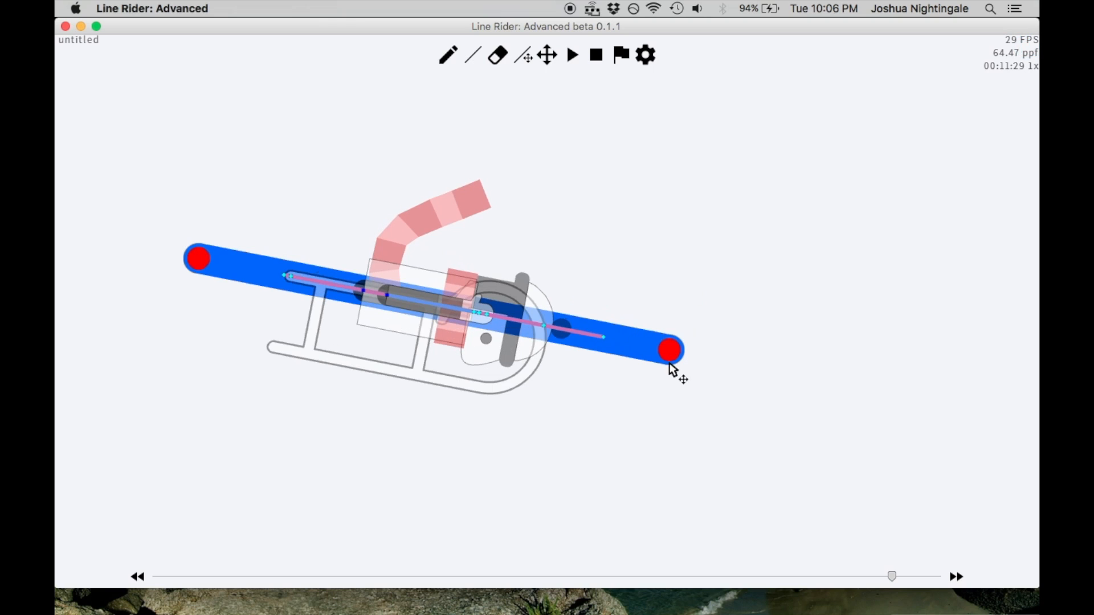
pyautogui.scroll(-2, 583, 284)
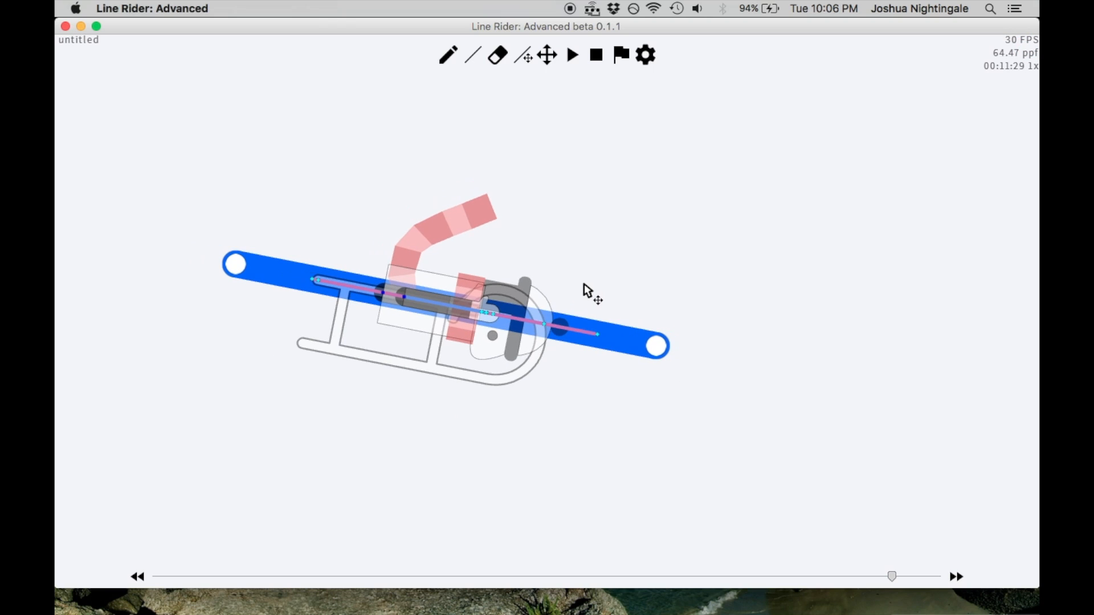
# Step between frames 00:11:28 and 00:11:30 to examine how the first slanted line turns the rider
pyautogui.press('Left')
pyautogui.scroll(-1, 580, 282)
pyautogui.scroll(-2, 579, 281)
pyautogui.press('Right')
pyautogui.press('Right')
pyautogui.press('Left')
pyautogui.press('Left')
pyautogui.press('Right')
pyautogui.scroll(2, 587, 313)
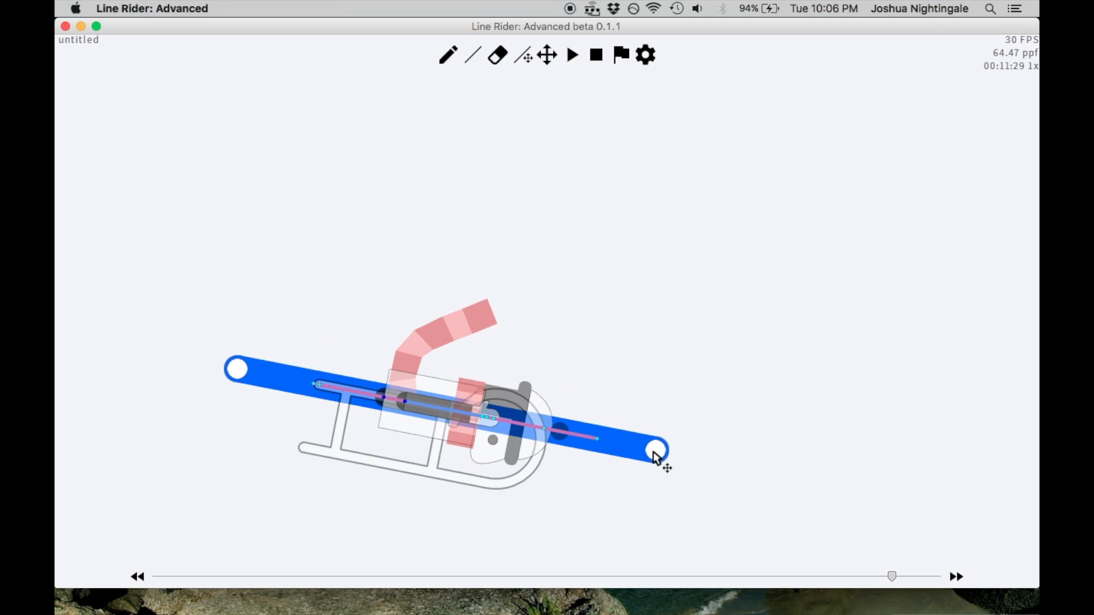
# At frame 00:11:30, draw a steeper blue line through the rider, sloping down to the right
pyautogui.click(469, 59)
pyautogui.press('Right')
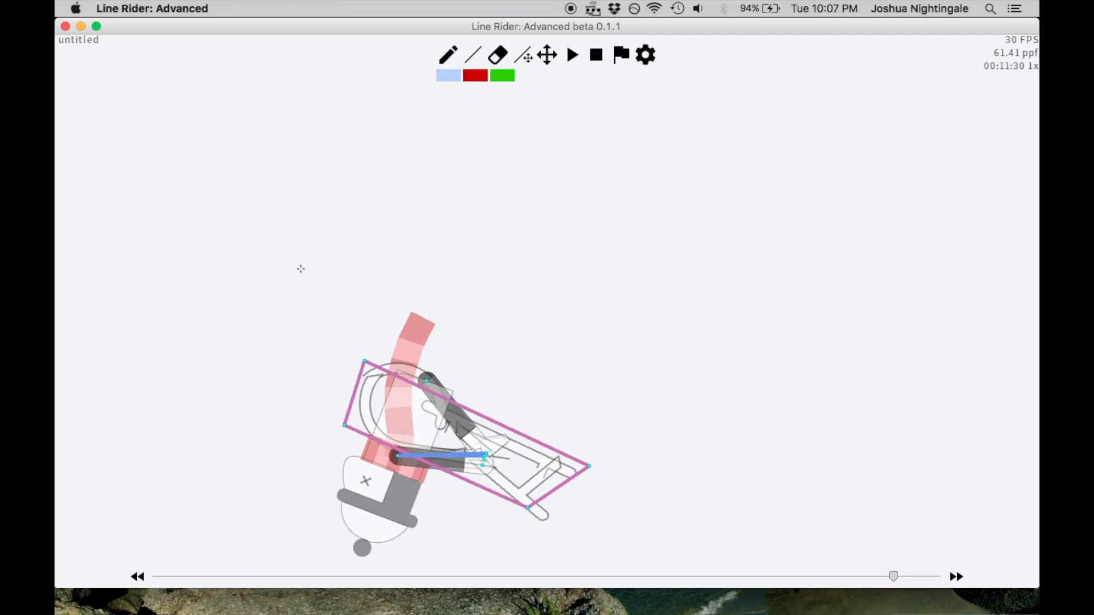
pyautogui.press('Left')
pyautogui.moveTo(250, 142); pyautogui.dragTo(636, 344)
pyautogui.hotkey('ctrl', 'z')
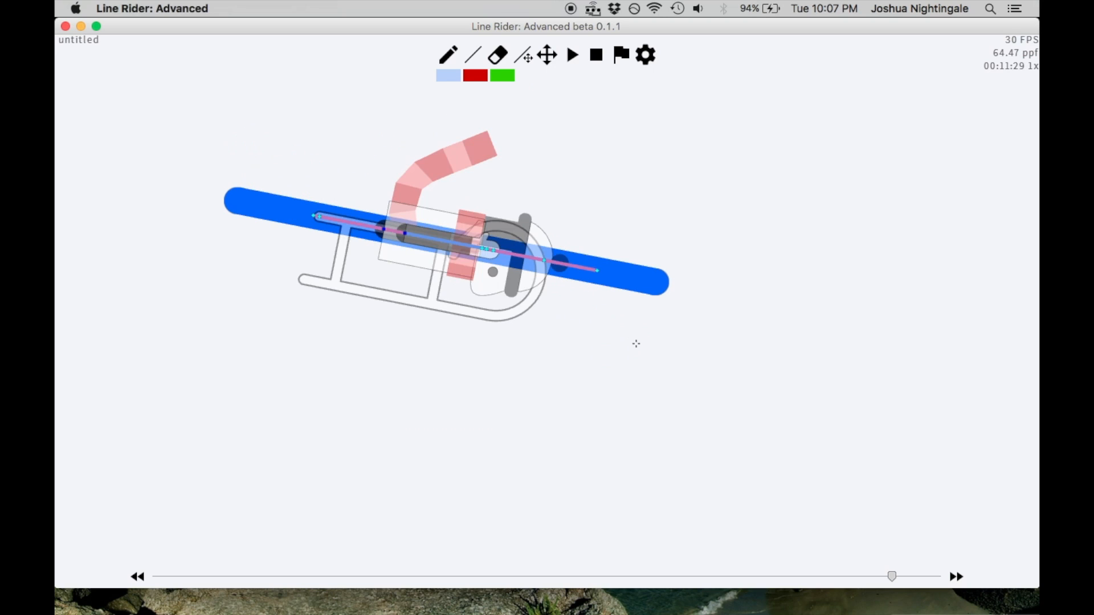
pyautogui.press('Right')
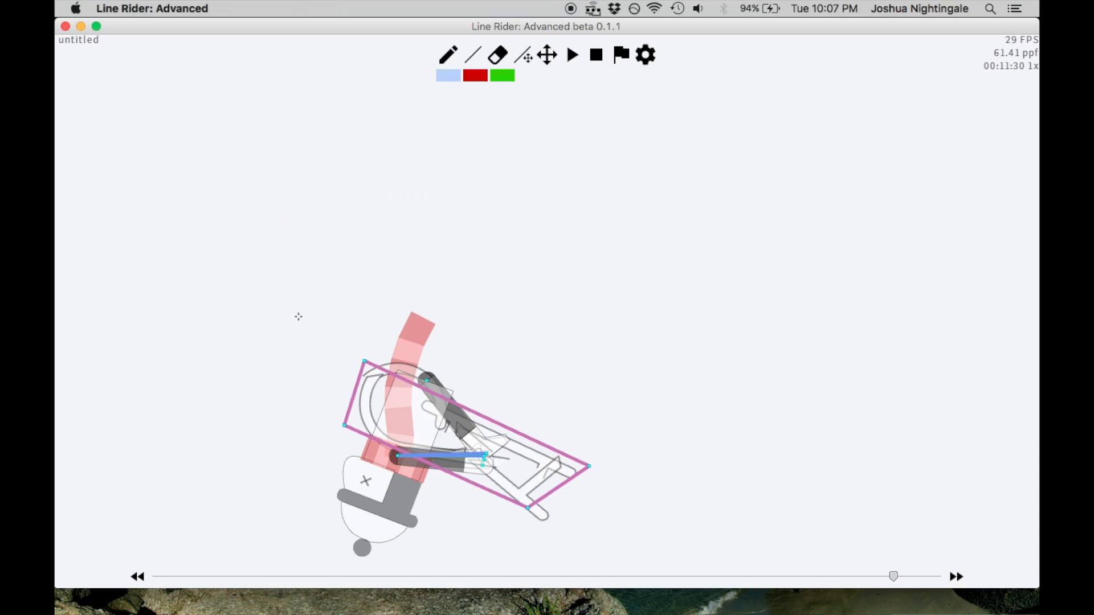
pyautogui.moveTo(267, 249); pyautogui.dragTo(677, 426)
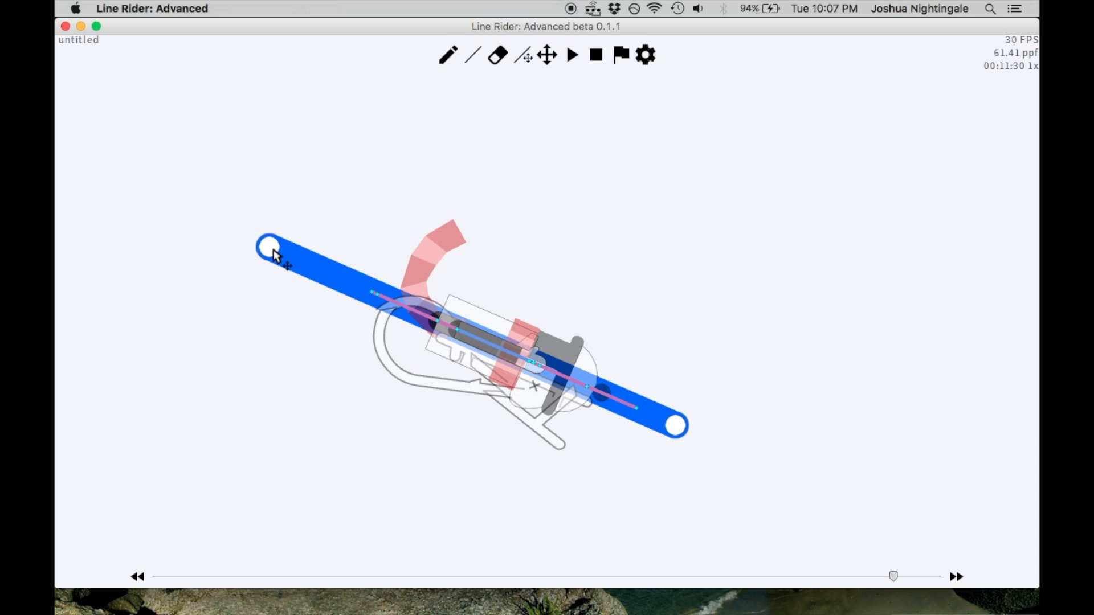
# Adjust both ends of the frame 00:11:30 line to a gentler slope that flattens the rider with the sled unflipped
pyautogui.moveTo(274, 251)
pyautogui.mouseDown()
pyautogui.moveTo(281, 282)
pyautogui.moveTo(258, 328)
pyautogui.moveTo(278, 272)
pyautogui.mouseUp()
pyautogui.moveTo(681, 430); pyautogui.dragTo(683, 456)
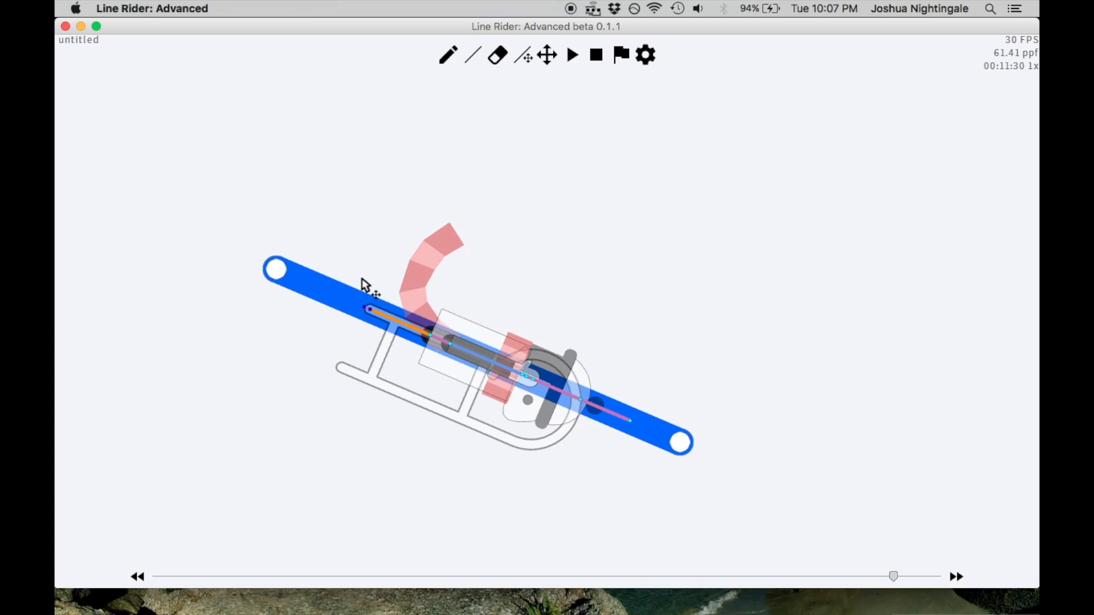
pyautogui.moveTo(282, 271); pyautogui.dragTo(305, 247)
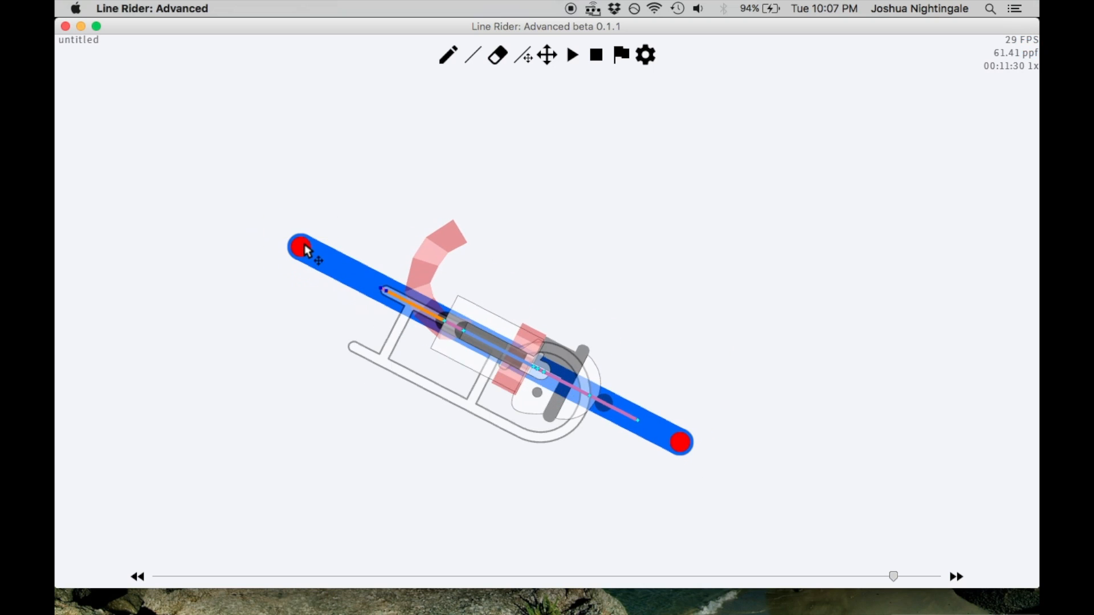
pyautogui.moveTo(689, 455); pyautogui.dragTo(675, 485)
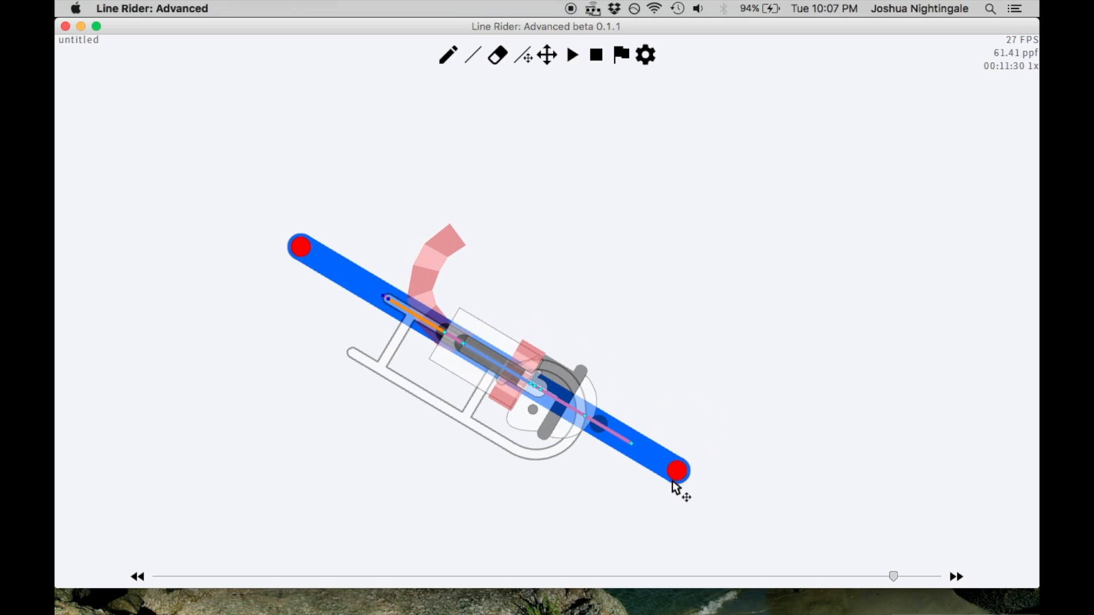
pyautogui.moveTo(316, 245); pyautogui.dragTo(270, 356)
# Step back and forth between frames 00:11:25 and 00:11:30 to examine how the flattened rider's angle changes
pyautogui.press('Left')
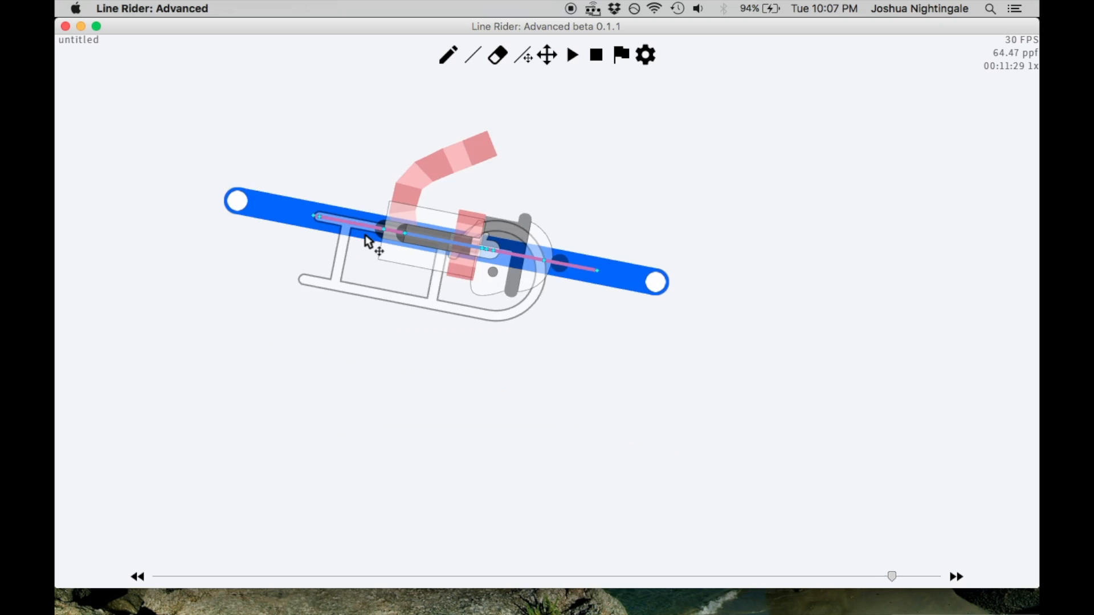
pyautogui.press('Left')
pyautogui.press('Right')
pyautogui.press('Right')
pyautogui.press('Left')
pyautogui.press('Left')
pyautogui.press('Right')
pyautogui.press('Left')
pyautogui.press('Left')
pyautogui.scroll(-1, 520, 209)
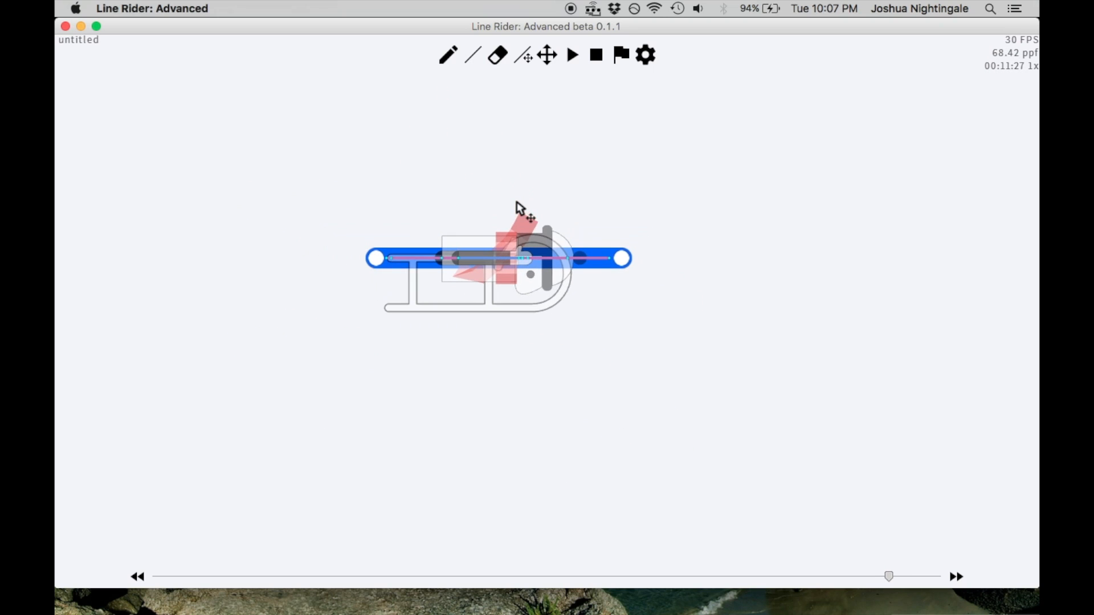
pyautogui.press('Left')
pyautogui.press('Left')
pyautogui.press('Right')
pyautogui.press('Right')
pyautogui.press('Right')
pyautogui.press('Right')
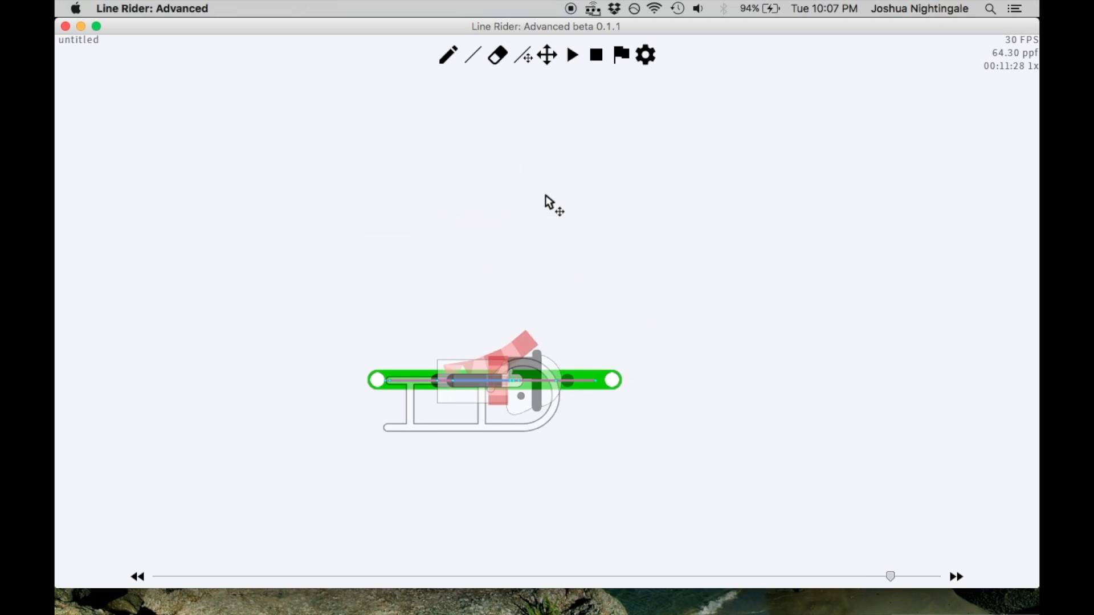
# At frame 00:11:31, draw a blue line through the rider and sled, sloping down to the right
pyautogui.press('Right')
pyautogui.press('Right')
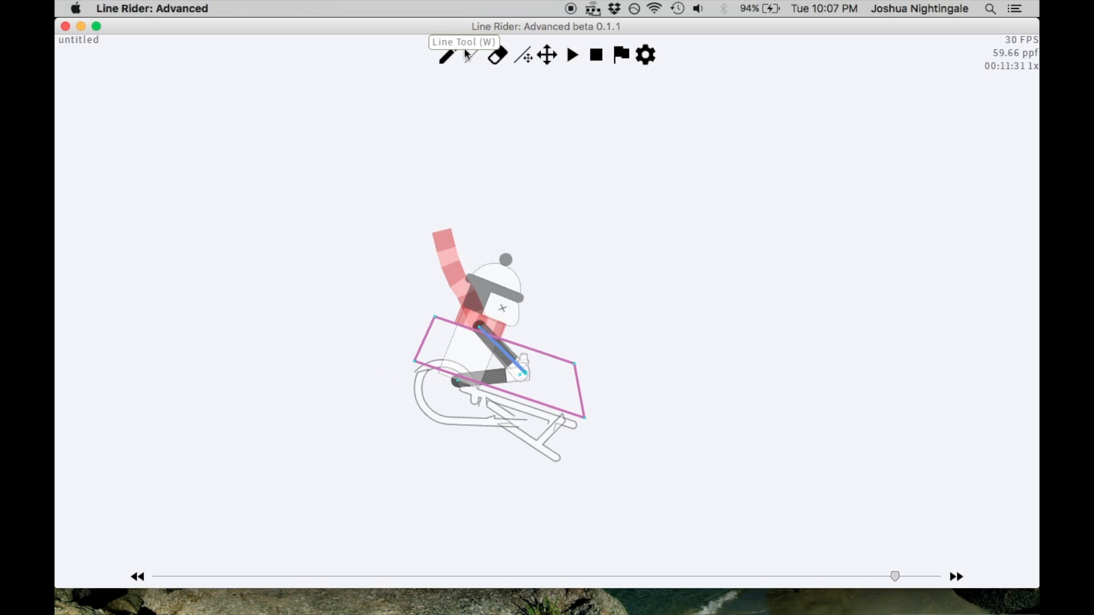
pyautogui.moveTo(364, 293); pyautogui.dragTo(654, 395)
pyautogui.click(549, 57)
pyautogui.moveTo(569, 114); pyautogui.dragTo(537, 174)
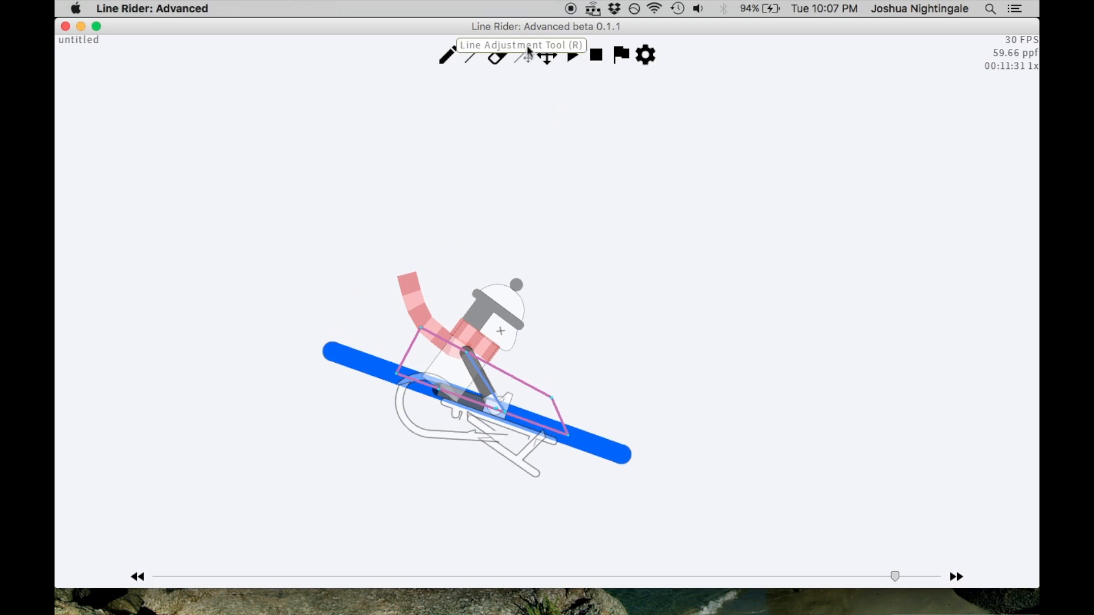
# Adjust both ends of the frame 00:11:31 line to a slightly steeper slope that flattens the rider with the sled unflipped
pyautogui.moveTo(626, 457)
pyautogui.mouseDown()
pyautogui.moveTo(632, 434)
pyautogui.moveTo(616, 465)
pyautogui.mouseUp()
pyautogui.moveTo(340, 343); pyautogui.dragTo(360, 329)
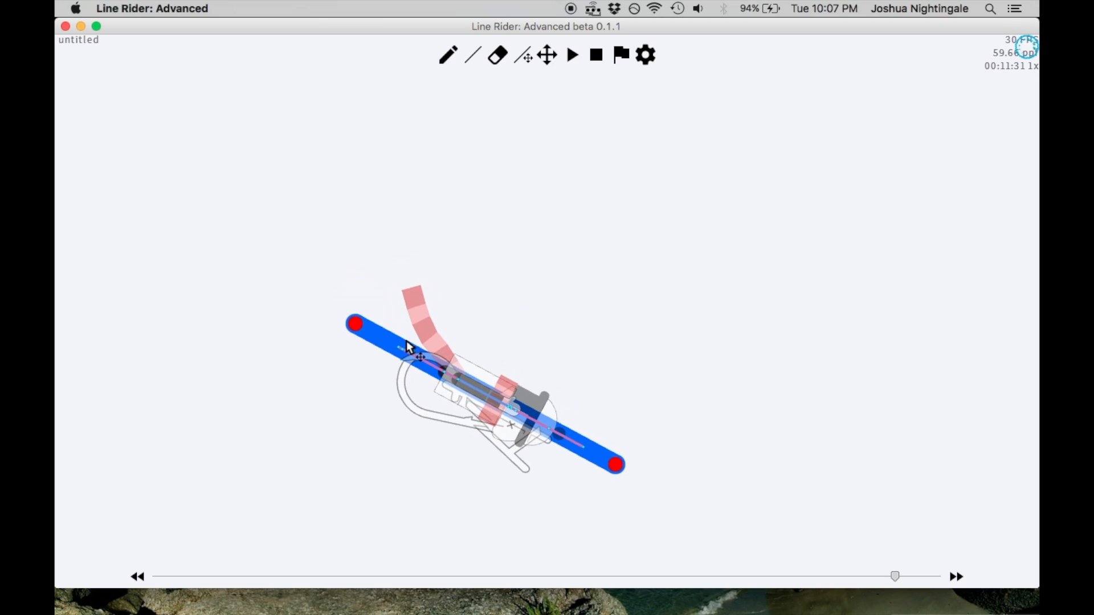
pyautogui.moveTo(614, 464)
pyautogui.mouseDown()
pyautogui.moveTo(646, 364)
pyautogui.moveTo(598, 516)
pyautogui.moveTo(624, 472)
pyautogui.mouseUp()
pyautogui.moveTo(356, 327); pyautogui.dragTo(391, 308)
pyautogui.moveTo(626, 469); pyautogui.dragTo(641, 432)
pyautogui.moveTo(379, 298); pyautogui.dragTo(370, 325)
# Step back and forth between frames 00:11:28 and 00:11:31 to examine the gradual turning of the flattened rider
pyautogui.press('alt')
pyautogui.press('Left')
pyautogui.press('Left')
pyautogui.press('Left')
pyautogui.press('Right')
pyautogui.press('Right')
pyautogui.press('Right')
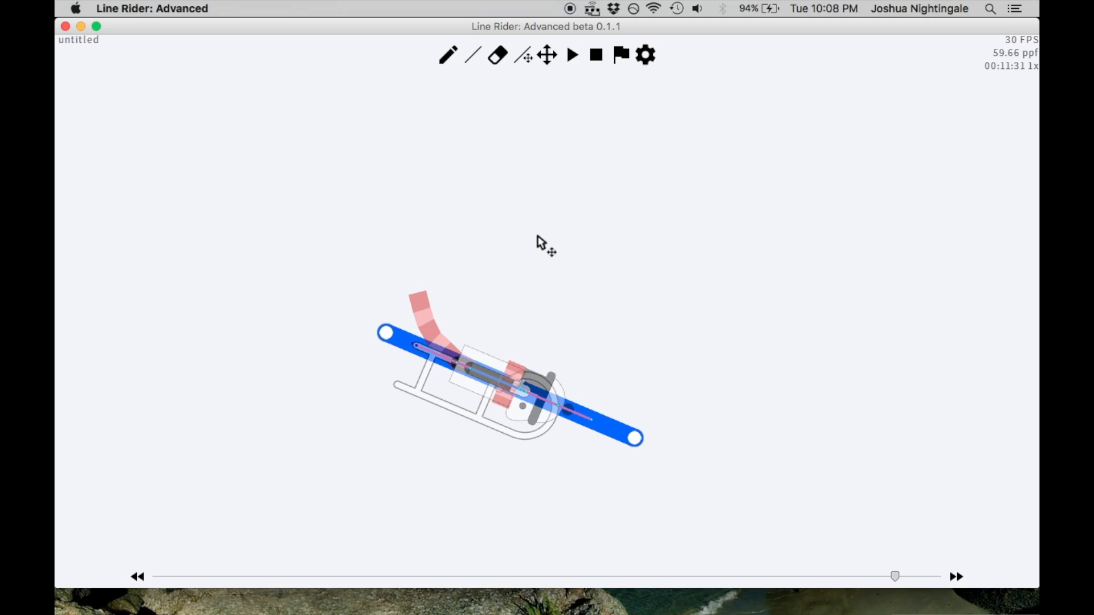
pyautogui.press('Left')
pyautogui.press('Left')
pyautogui.press('Left')
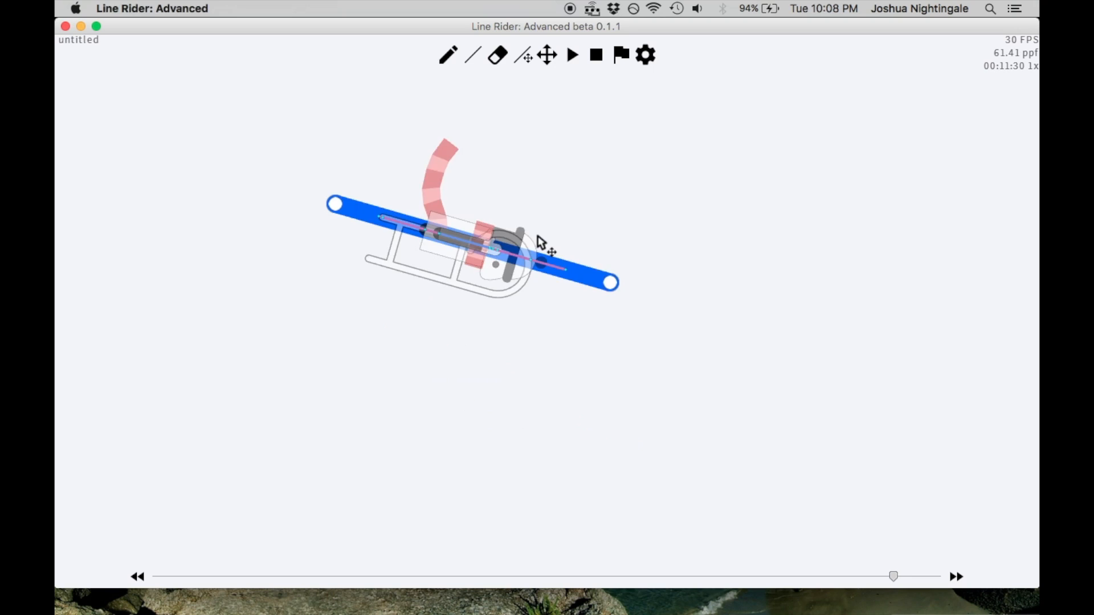
pyautogui.press('Right')
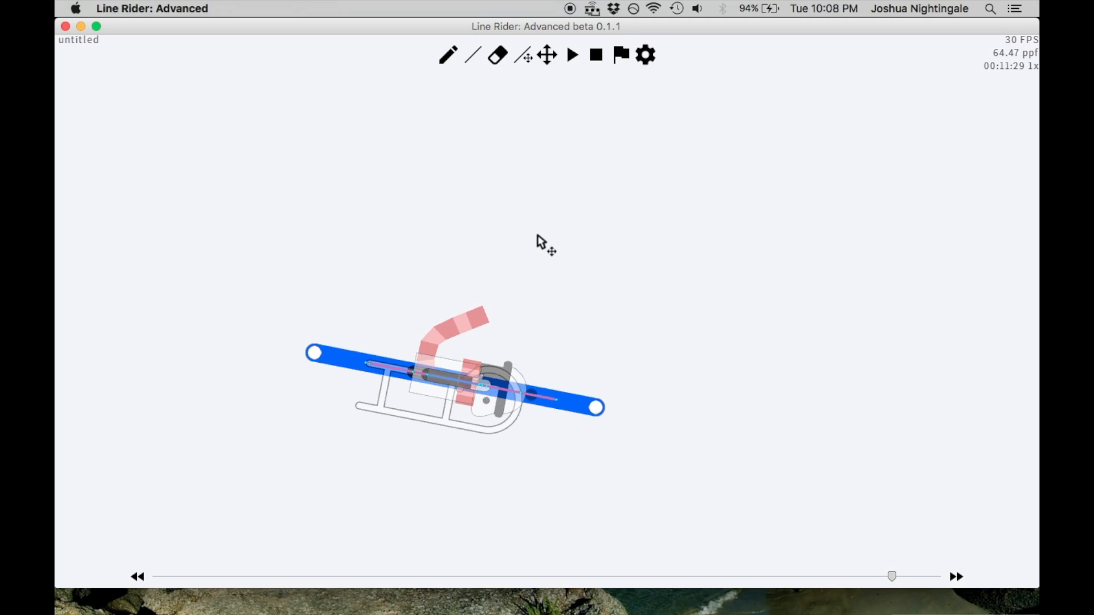
# At frame 00:11:32, draw a steeper blue line through the rider, sloping down to the right
pyautogui.click(480, 59)
pyautogui.press('Right')
pyautogui.press('Right')
pyautogui.press('Right')
pyautogui.moveTo(413, 255)
pyautogui.mouseDown()
pyautogui.moveTo(606, 395)
pyautogui.moveTo(672, 408)
pyautogui.moveTo(658, 398)
pyautogui.mouseUp()
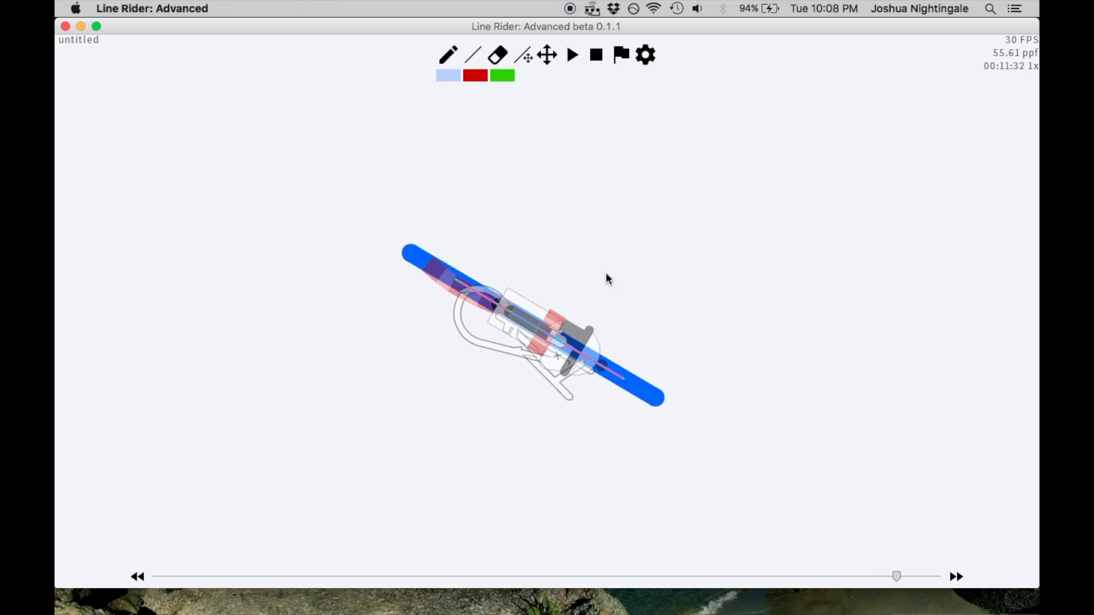
# Adjust both ends of the frame 00:11:32 line to a gentler downward slope that flattens the rider with the sled unflipped
pyautogui.click(526, 55)
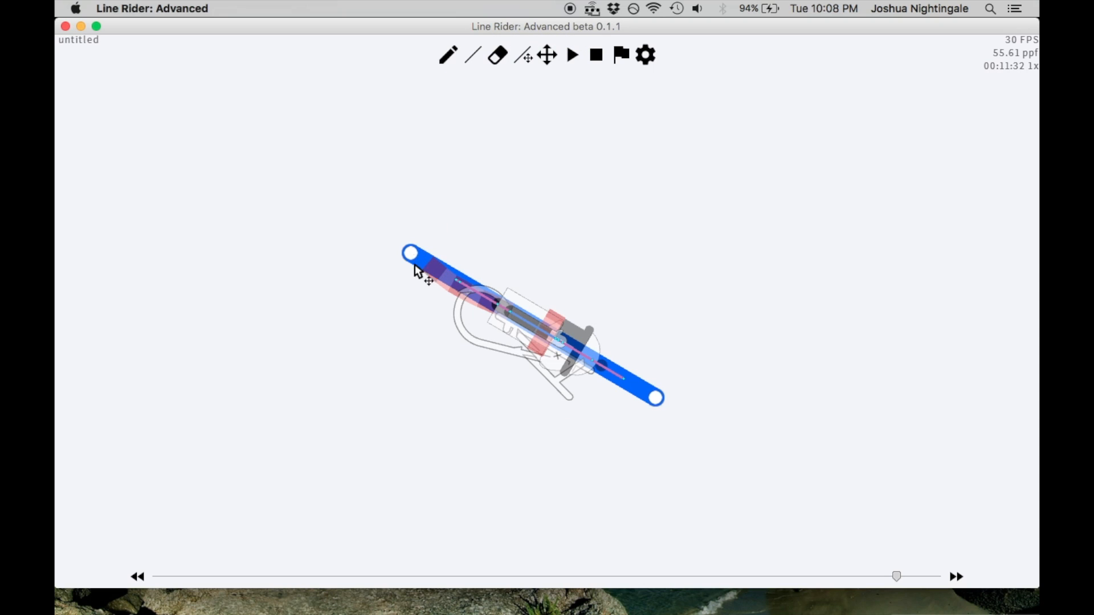
pyautogui.moveTo(409, 254)
pyautogui.mouseDown()
pyautogui.moveTo(382, 301)
pyautogui.moveTo(396, 267)
pyautogui.mouseUp()
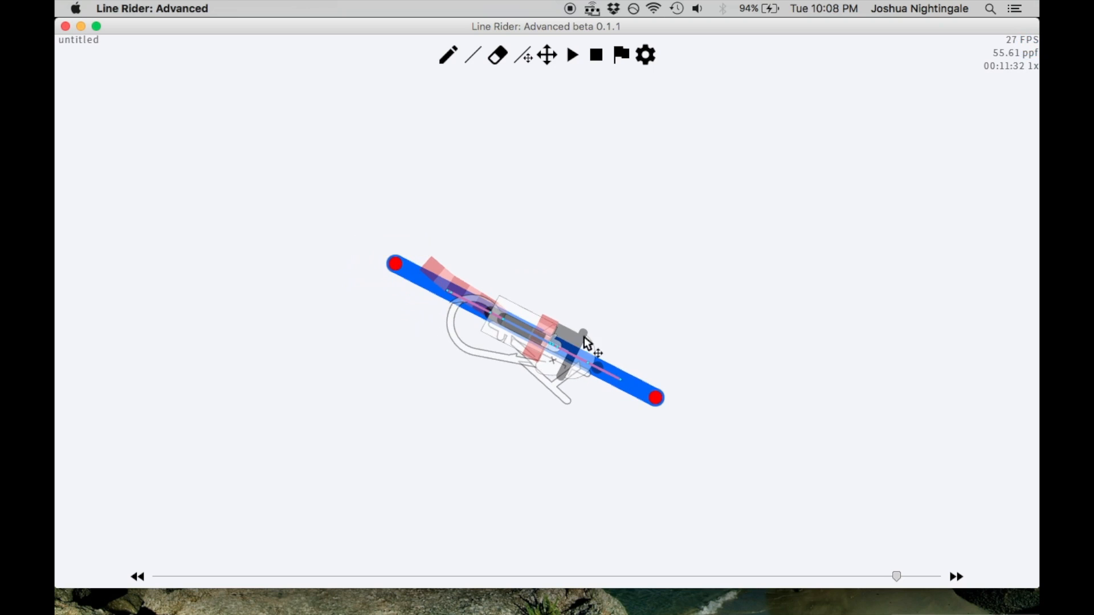
pyautogui.moveTo(647, 397); pyautogui.dragTo(675, 412)
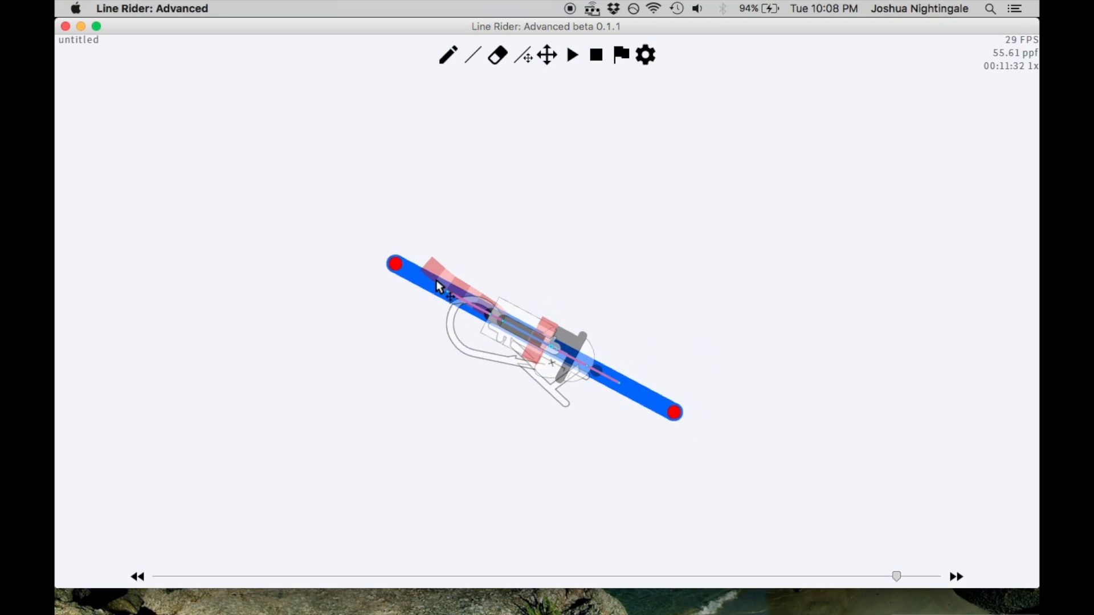
pyautogui.moveTo(398, 264)
pyautogui.mouseDown()
pyautogui.moveTo(377, 306)
pyautogui.moveTo(394, 267)
pyautogui.moveTo(433, 236)
pyautogui.moveTo(425, 244)
pyautogui.moveTo(442, 247)
pyautogui.moveTo(472, 211)
pyautogui.moveTo(394, 307)
pyautogui.moveTo(411, 261)
pyautogui.mouseUp()
pyautogui.moveTo(670, 412); pyautogui.dragTo(649, 430)
pyautogui.moveTo(415, 276); pyautogui.dragTo(382, 269)
pyautogui.scroll(2, 538, 252)
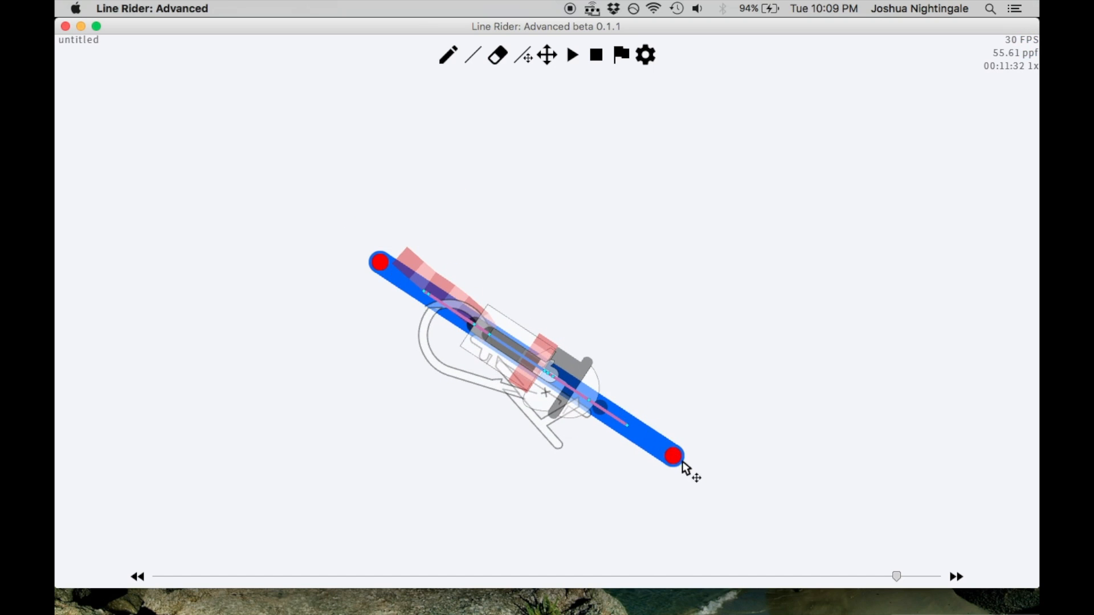
pyautogui.moveTo(675, 456); pyautogui.dragTo(726, 370)
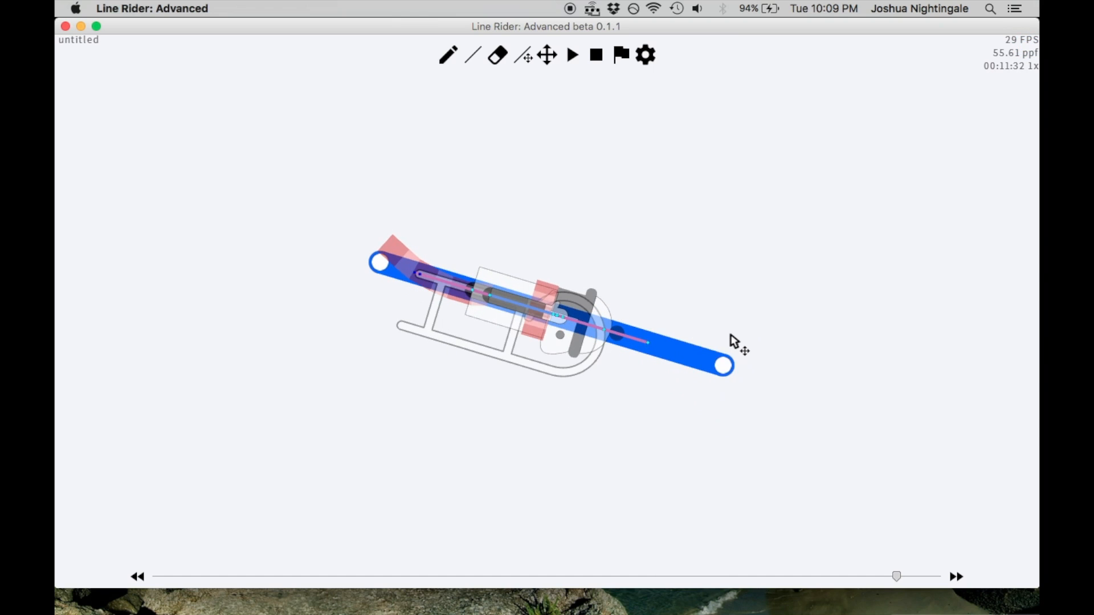
# Step back and forth between frames 00:11:28 and 00:11:32 to examine how the flattened rider's angle changes
pyautogui.press('Left')
pyautogui.press('Left')
pyautogui.press('Left')
pyautogui.press('Left')
pyautogui.press('Right')
pyautogui.press('Right')
pyautogui.press('Right')
pyautogui.press('Right')
pyautogui.press('Left')
pyautogui.press('Left')
pyautogui.press('Left')
pyautogui.press('Left')
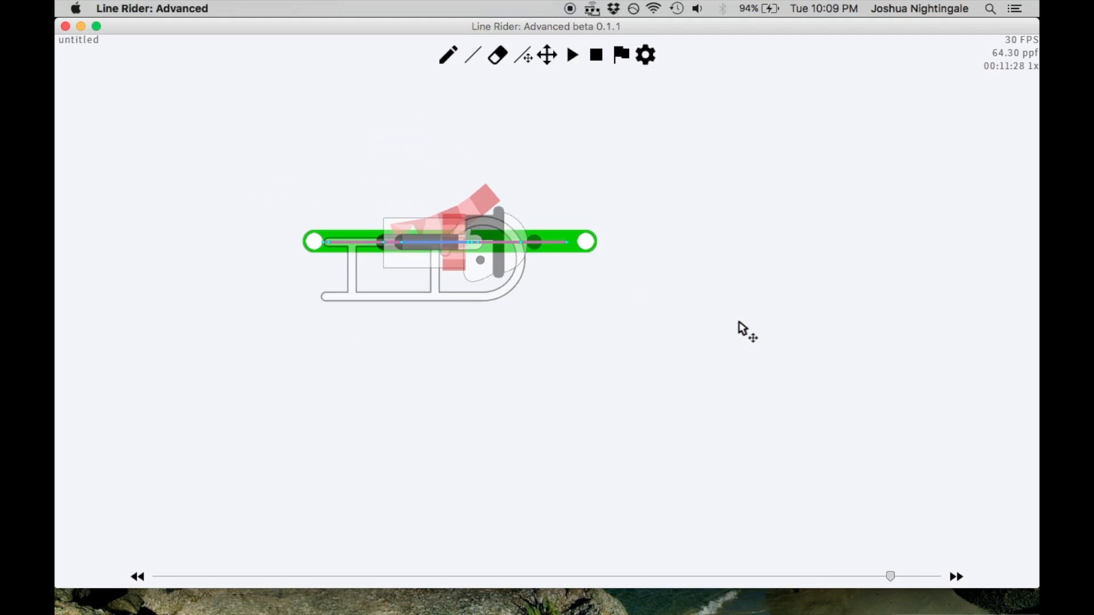
pyautogui.press('Right')
pyautogui.press('Right')
pyautogui.press('Right')
pyautogui.press('Right')
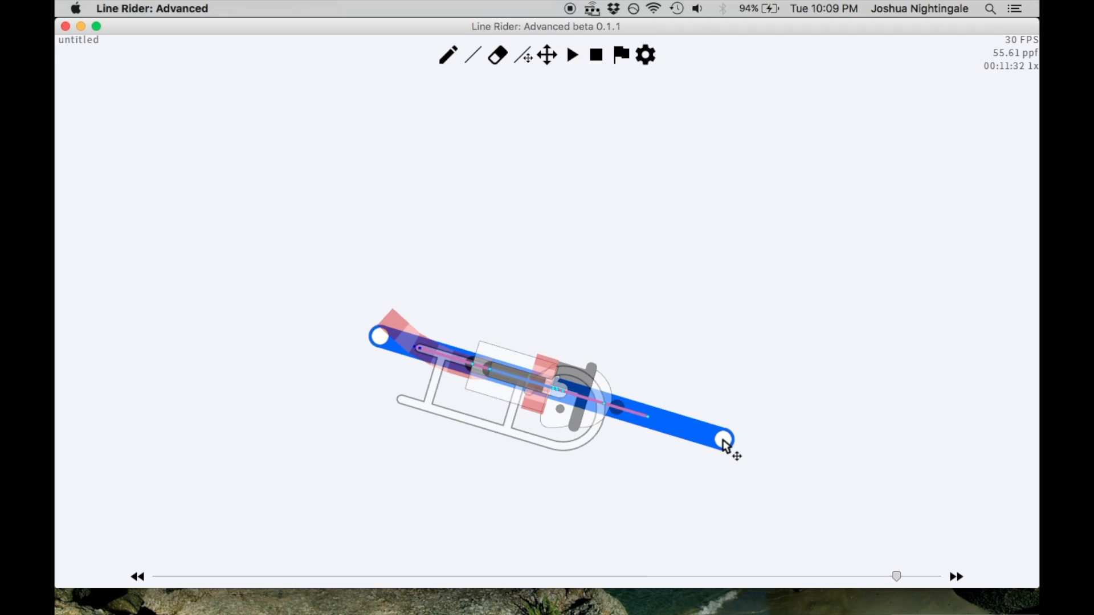
# Steepen the frame 00:11:32 line and shorten its upper end, keeping the rider flattened with the sled unflipped
pyautogui.moveTo(726, 441); pyautogui.dragTo(686, 508)
pyautogui.moveTo(668, 538); pyautogui.dragTo(671, 516)
pyautogui.moveTo(380, 337); pyautogui.dragTo(407, 355)
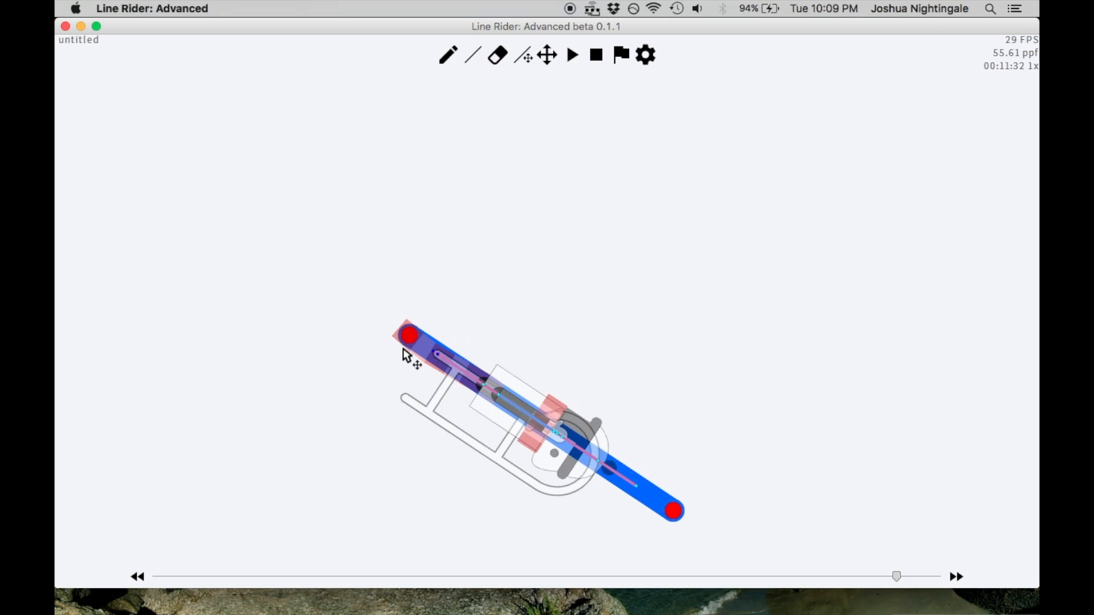
pyautogui.scroll(-2, 613, 237)
# Step through the frames up to 00:11:33 to check the rider's rotation with the steepened line
pyautogui.press('Left')
pyautogui.press('Left')
pyautogui.press('Left')
pyautogui.press('Left')
pyautogui.press('Left')
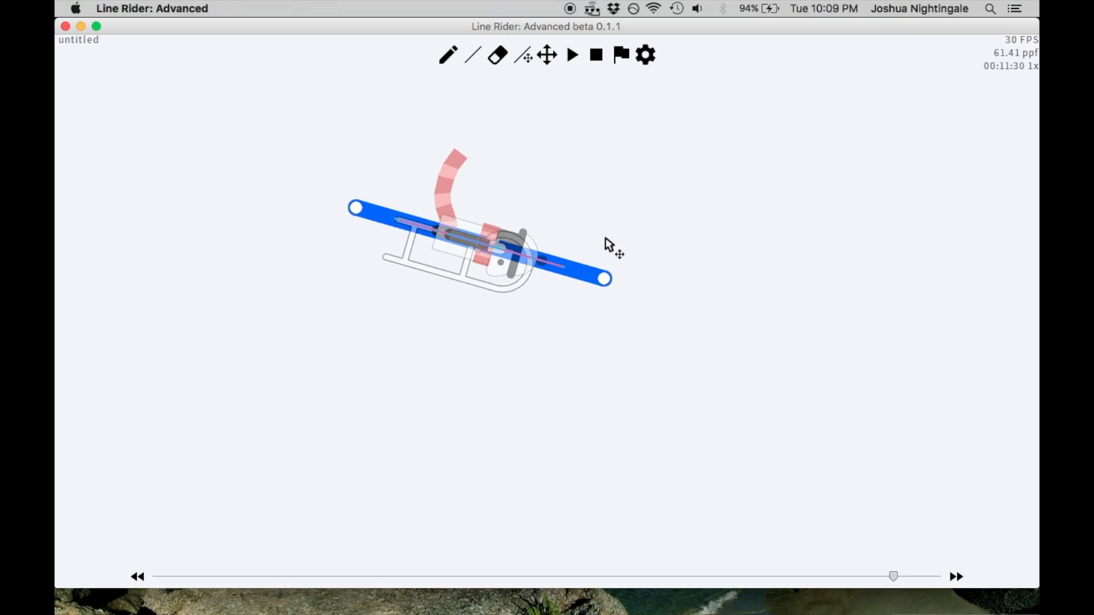
pyautogui.press('Right')
pyautogui.press('Right')
pyautogui.press('Right')
pyautogui.press('Right')
pyautogui.press('Right')
pyautogui.scroll(2, 598, 257)
pyautogui.press('Right')
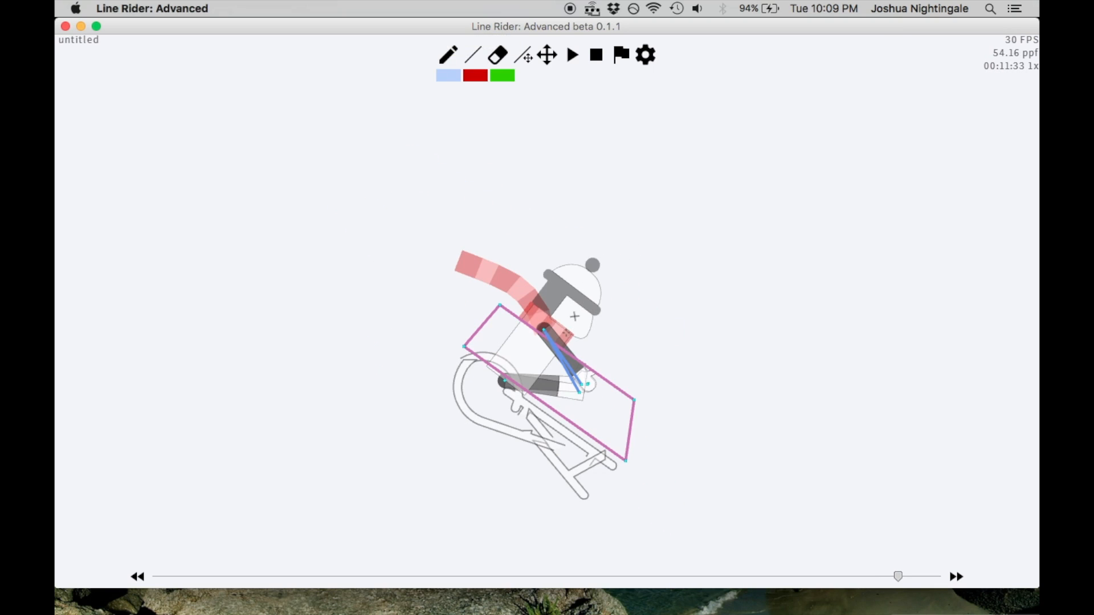
pyautogui.press('Left')
pyautogui.press('Left')
pyautogui.press('Left')
pyautogui.press('Right')
pyautogui.press('Right')
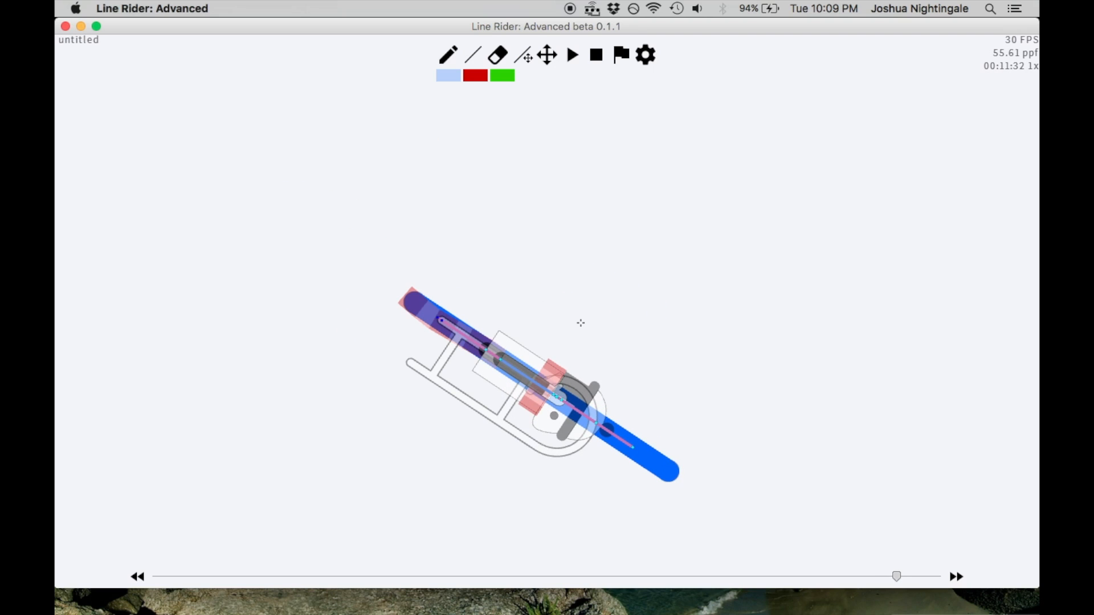
# At frame 00:11:33, draw a steeper blue line through the rider and adjust both ends to flatten the rider with the sled unflipped
pyautogui.press('Right')
pyautogui.moveTo(476, 224); pyautogui.dragTo(721, 440)
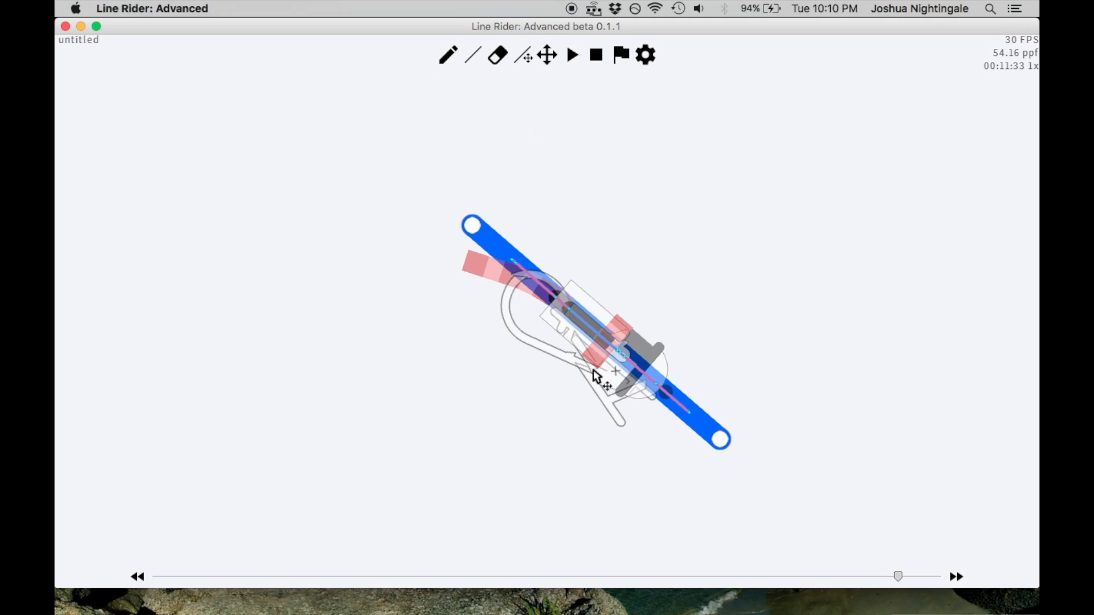
pyautogui.moveTo(718, 443); pyautogui.dragTo(724, 481)
pyautogui.moveTo(472, 227)
pyautogui.mouseDown()
pyautogui.moveTo(505, 210)
pyautogui.moveTo(427, 264)
pyautogui.moveTo(509, 209)
pyautogui.moveTo(483, 227)
pyautogui.mouseUp()
pyautogui.moveTo(726, 486)
pyautogui.mouseDown()
pyautogui.moveTo(696, 513)
pyautogui.moveTo(726, 490)
pyautogui.moveTo(755, 431)
pyautogui.moveTo(722, 503)
pyautogui.moveTo(686, 525)
pyautogui.moveTo(721, 484)
pyautogui.mouseUp()
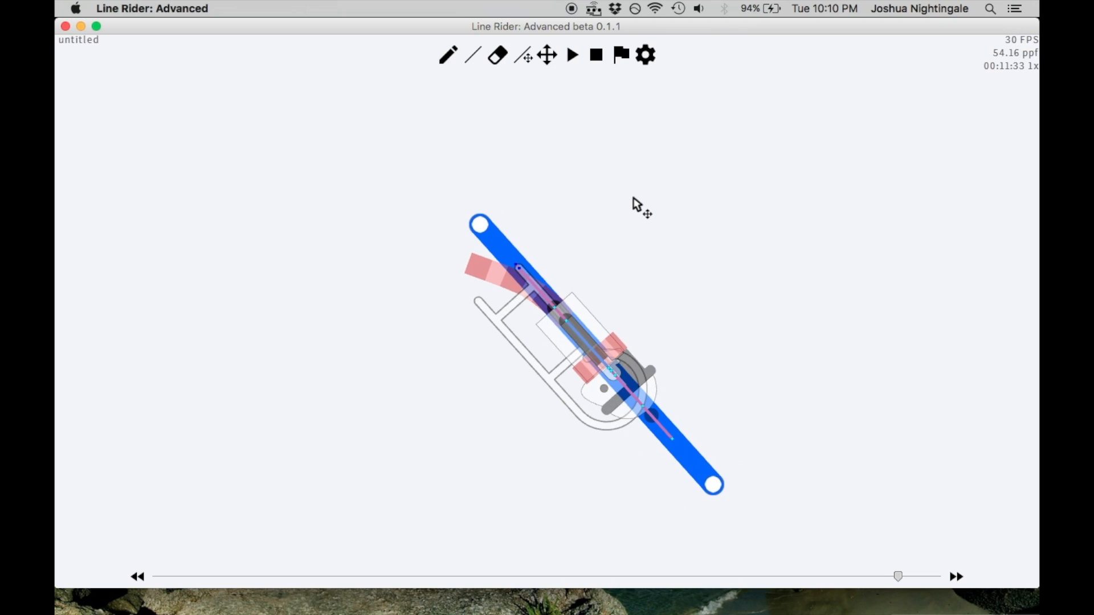
# Step back and forth through the flattened frames to examine the rider's motion up to frame 00:11:33
pyautogui.press('Left')
pyautogui.press('Left')
pyautogui.press('Left')
pyautogui.press('Left')
pyautogui.press('Left')
pyautogui.press('Right')
pyautogui.press('Right')
pyautogui.press('Right')
pyautogui.press('Right')
pyautogui.press('Right')
pyautogui.press('Right')
# At frame 00:11:34, draw an even steeper blue line through the rider and adjust both ends to flatten the rider with the sled unflipped
pyautogui.moveTo(574, 234); pyautogui.dragTo(747, 504)
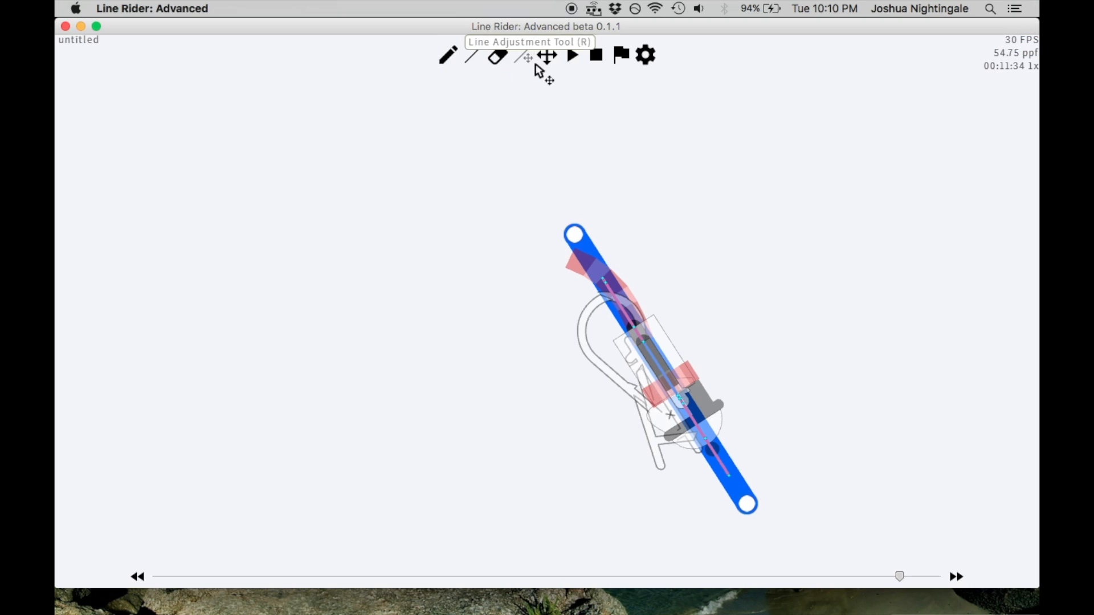
pyautogui.moveTo(752, 504)
pyautogui.mouseDown()
pyautogui.moveTo(712, 539)
pyautogui.moveTo(756, 504)
pyautogui.moveTo(778, 462)
pyautogui.moveTo(736, 513)
pyautogui.mouseUp()
pyautogui.moveTo(580, 231); pyautogui.dragTo(623, 221)
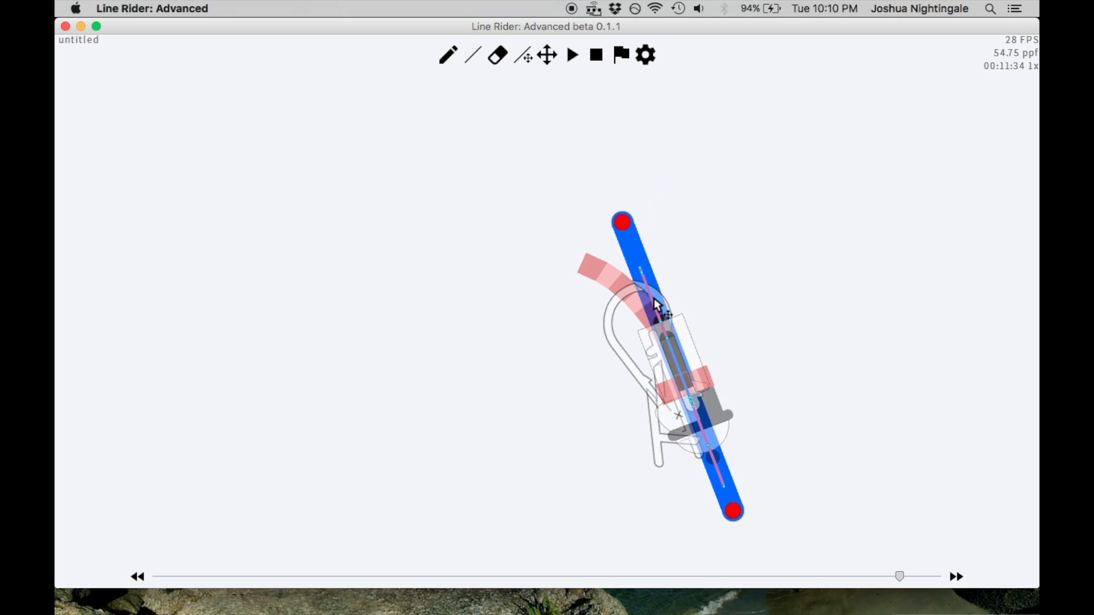
pyautogui.moveTo(735, 511)
pyautogui.mouseDown()
pyautogui.moveTo(711, 523)
pyautogui.moveTo(775, 489)
pyautogui.moveTo(726, 525)
pyautogui.mouseUp()
pyautogui.moveTo(620, 207); pyautogui.dragTo(588, 236)
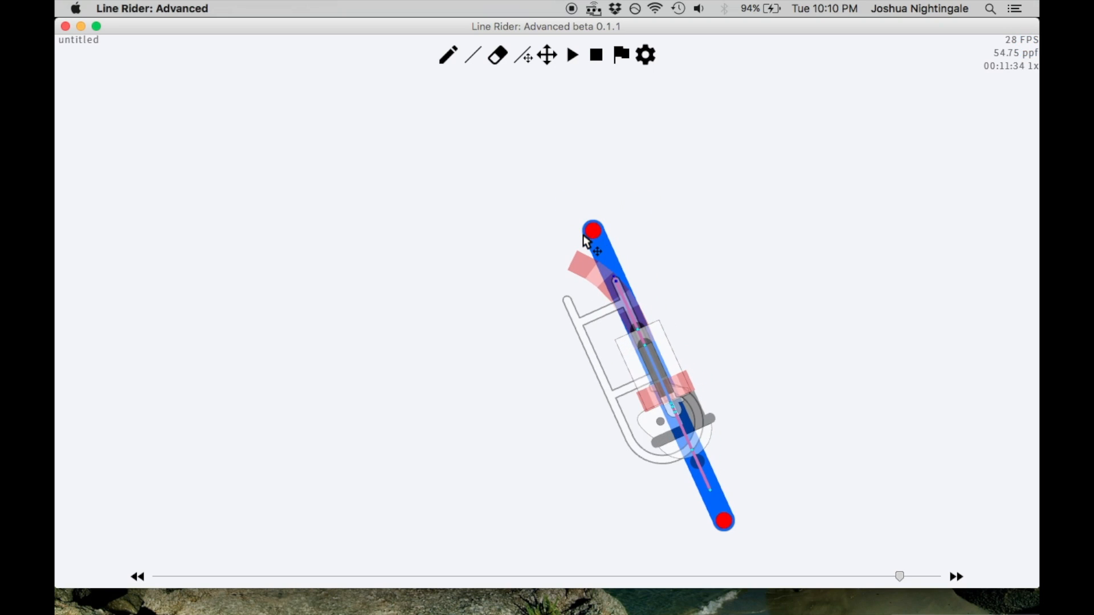
# Step back and forth through the frames up to 00:11:35, viewing the rider close up and the whole series of steepening lines
pyautogui.press('Left')
pyautogui.press('Left')
pyautogui.press('Left')
pyautogui.press('Left')
pyautogui.press('Left')
pyautogui.press('Left')
pyautogui.press('Right')
pyautogui.press('Right')
pyautogui.press('Right')
pyautogui.press('Right')
pyautogui.press('Right')
pyautogui.press('Right')
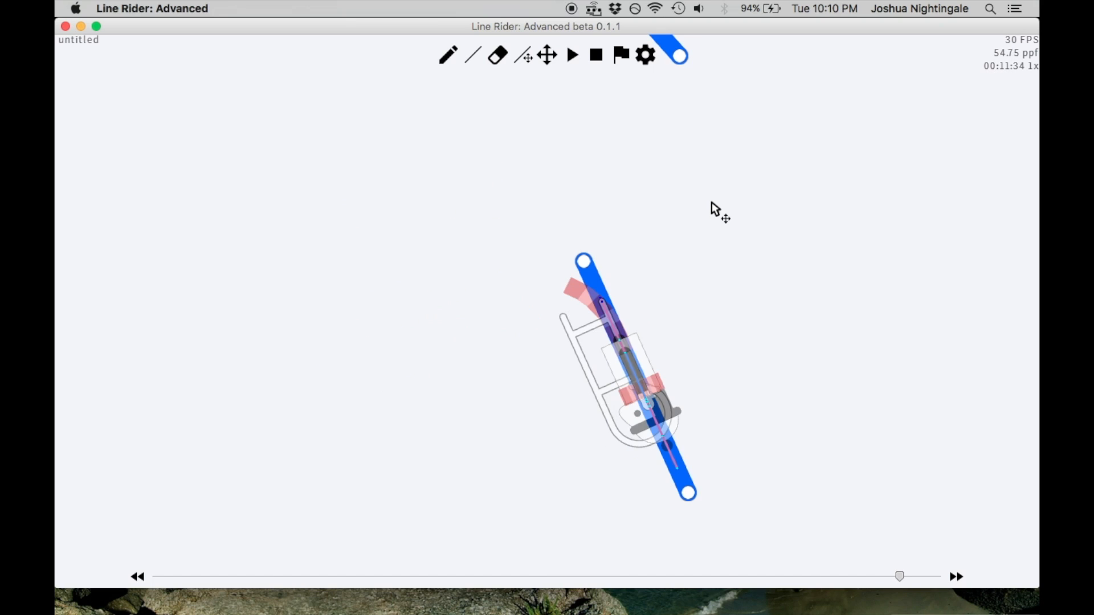
pyautogui.press('Right')
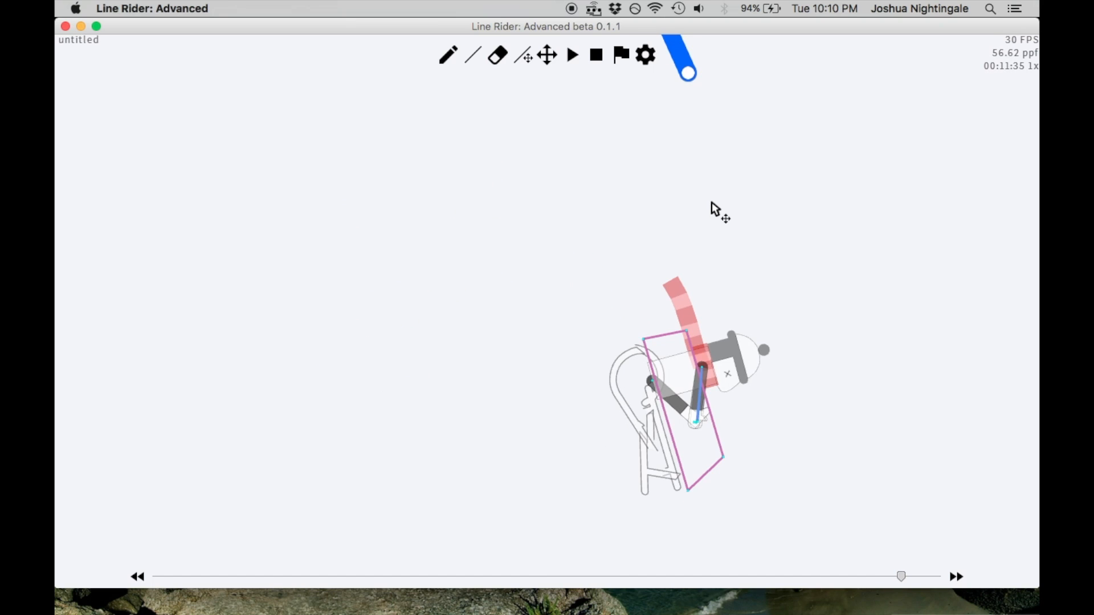
pyautogui.press('Left')
pyautogui.press('Left')
pyautogui.press('Left')
pyautogui.press('Left')
pyautogui.press('Right')
pyautogui.press('Right')
pyautogui.press('Right')
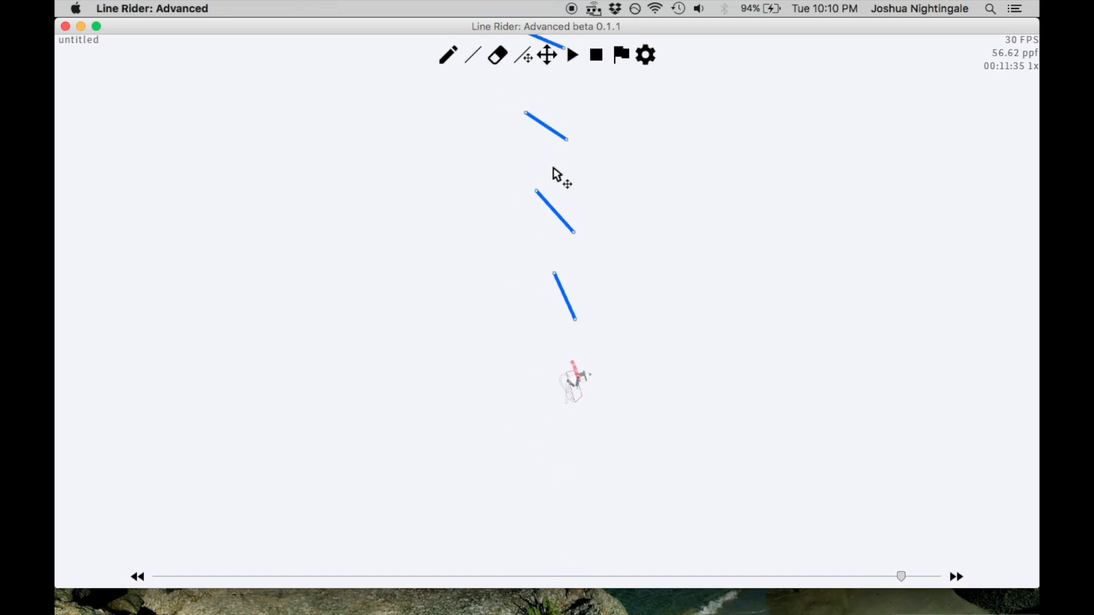
pyautogui.press('Left')
pyautogui.press('Left')
pyautogui.press('Left')
pyautogui.press('Left')
pyautogui.press('Left')
pyautogui.press('Left')
pyautogui.press('Left')
pyautogui.press('Left')
pyautogui.press('Left')
pyautogui.press('Left')
pyautogui.press('Left')
pyautogui.press('Left')
pyautogui.scroll(5, 569, 167)
pyautogui.press('Right')
pyautogui.press('Right')
pyautogui.press('Right')
pyautogui.press('Right')
pyautogui.press('Right')
pyautogui.press('Right')
pyautogui.press('Right')
pyautogui.press('Right')
pyautogui.press('Right')
pyautogui.press('Right')
pyautogui.press('Right')
pyautogui.press('Right')
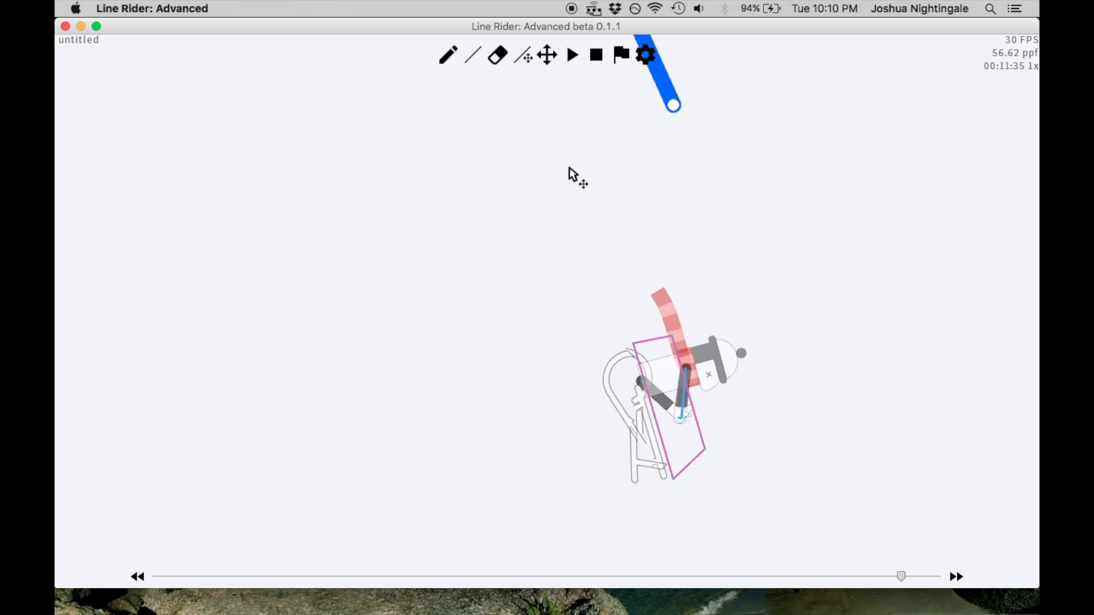
# Try near-vertical blue lines beside and through the rider at frame 00:11:35, removing each one
pyautogui.click(472, 55)
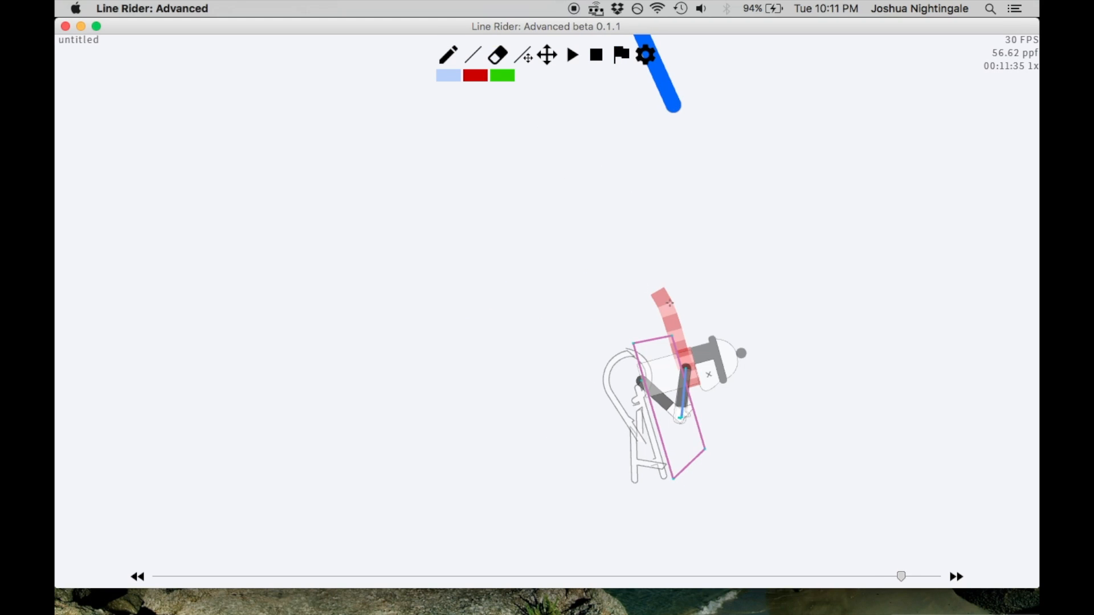
pyautogui.moveTo(786, 262); pyautogui.dragTo(793, 503)
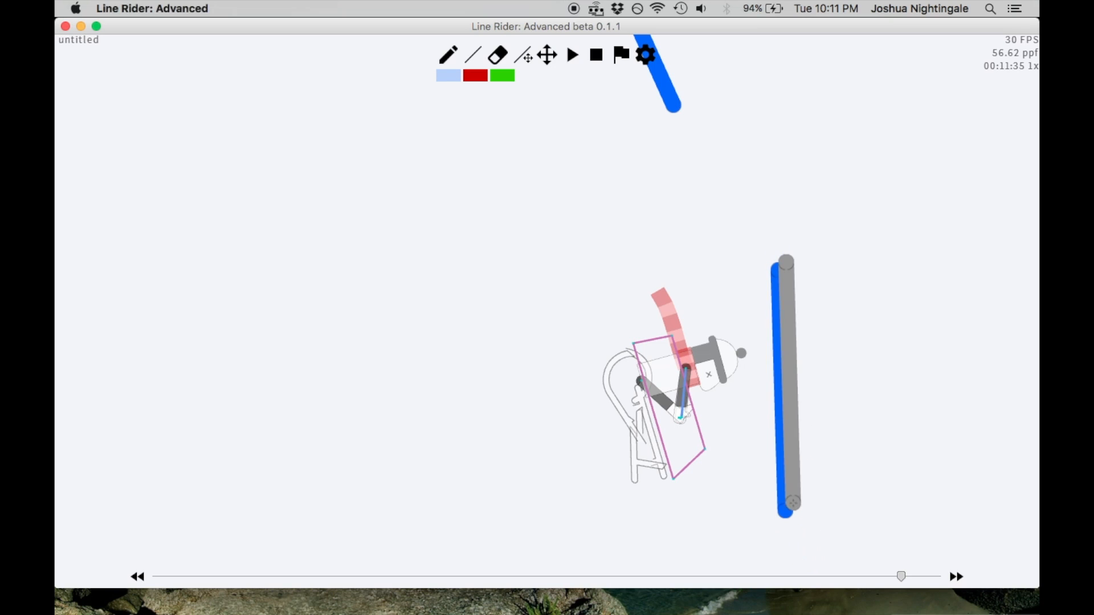
pyautogui.press('BackSpace')
pyautogui.moveTo(662, 279); pyautogui.dragTo(683, 506)
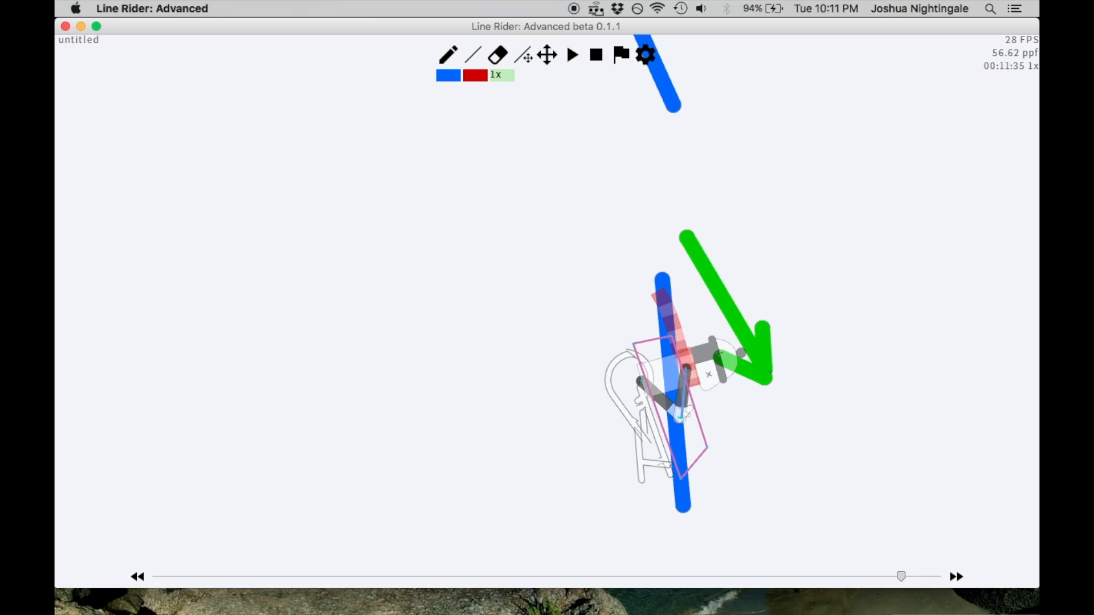
pyautogui.click(447, 75)
pyautogui.press('BackSpace')
pyautogui.moveTo(758, 528); pyautogui.dragTo(758, 255)
pyautogui.press('BackSpace')
# At frame 00:11:35, draw a vertical blue line and move it across the rider to flatten the rider with the sled unflipped
pyautogui.moveTo(642, 534); pyautogui.dragTo(634, 289)
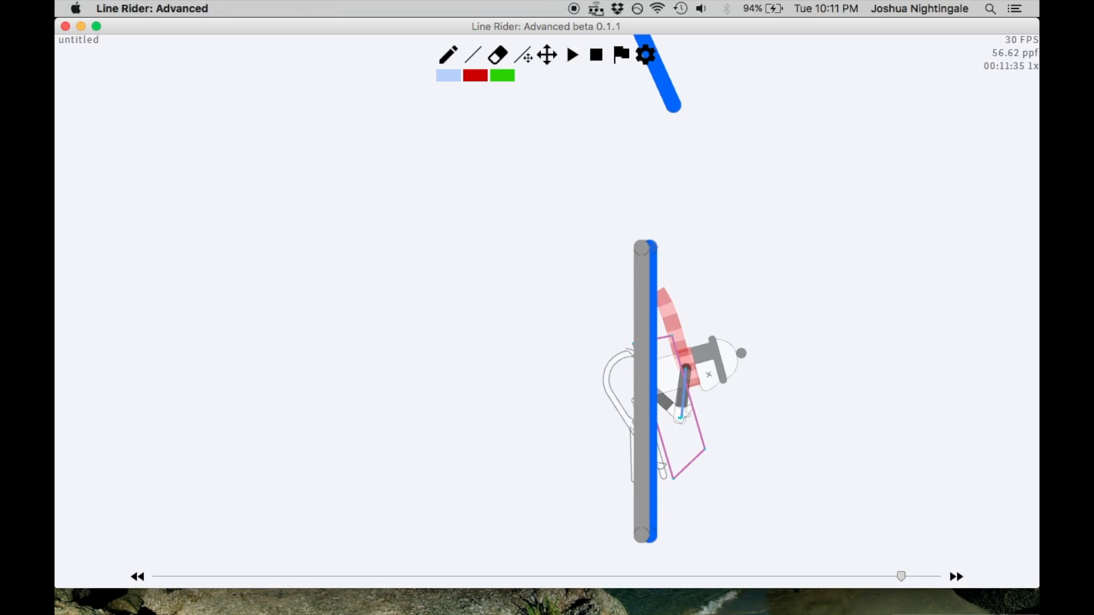
pyautogui.moveTo(653, 247); pyautogui.dragTo(654, 248)
pyautogui.press('z')
pyautogui.scroll(-2, 534, 66)
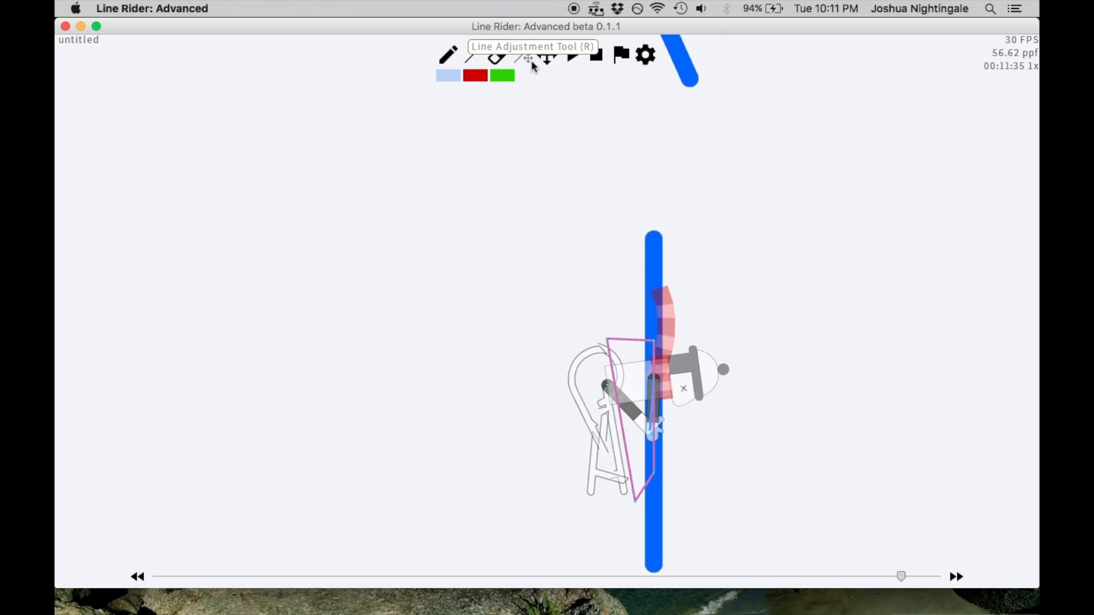
pyautogui.moveTo(658, 252); pyautogui.dragTo(628, 238)
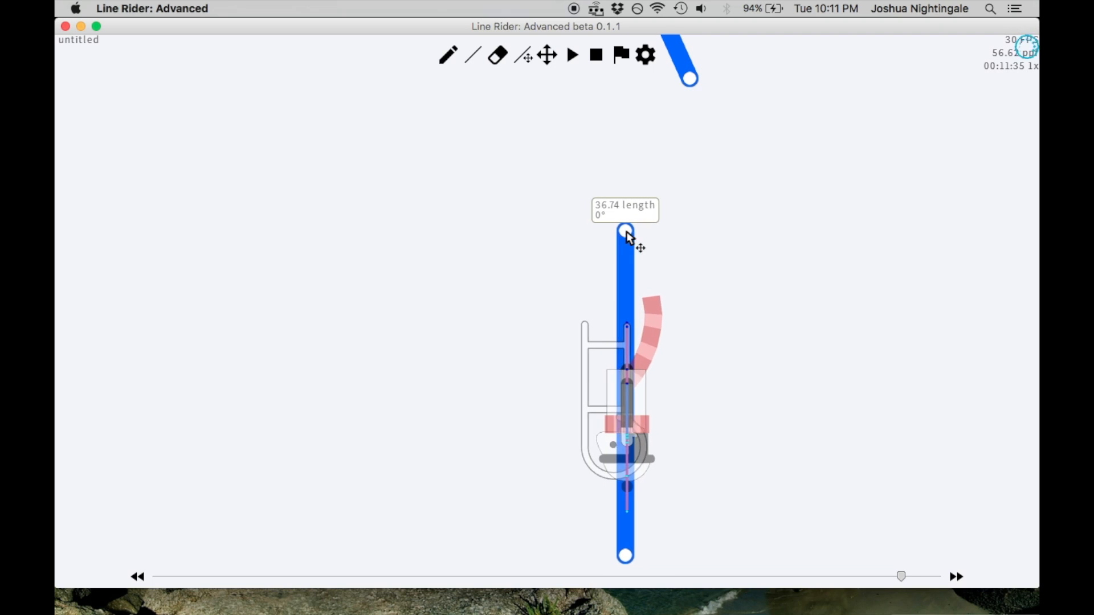
# Step through frames 00:11:32 to 00:11:36 to examine the rider's turn into the vertical line
pyautogui.scroll(4, 635, 235)
pyautogui.scroll(-2, 755, 297)
pyautogui.press('Left')
pyautogui.scroll(-5, 753, 295)
pyautogui.scroll(-5, 754, 296)
pyautogui.scroll(5, 747, 286)
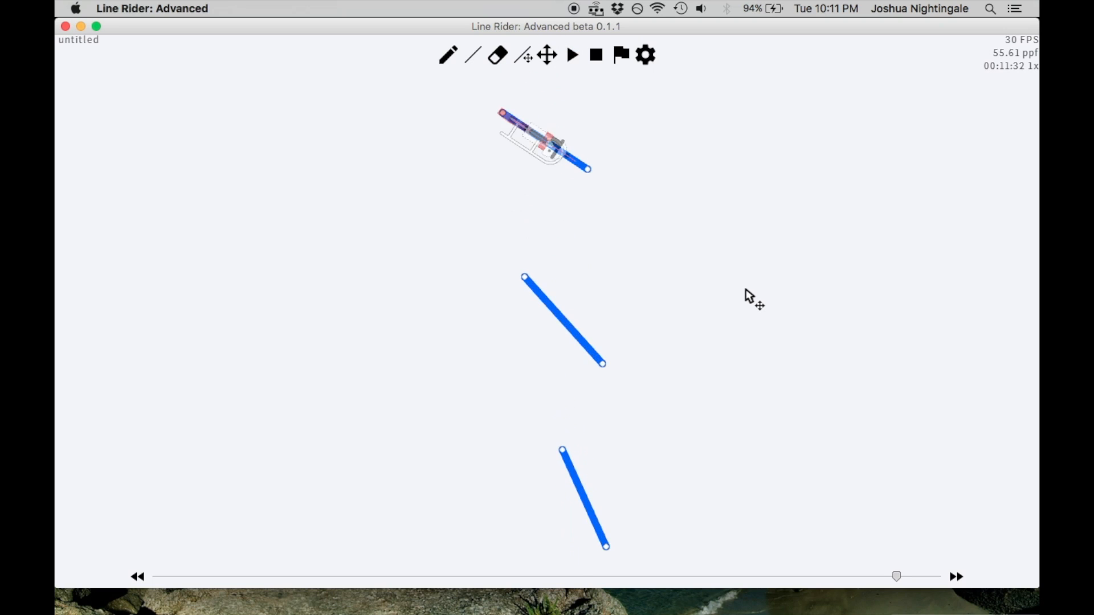
pyautogui.press('Right')
pyautogui.press('Right')
pyautogui.scroll(5, 746, 306)
pyautogui.press('Right')
pyautogui.press('Right')
pyautogui.press('Left')
pyautogui.press('Right')
pyautogui.press('Left')
pyautogui.scroll(-3, 485, 85)
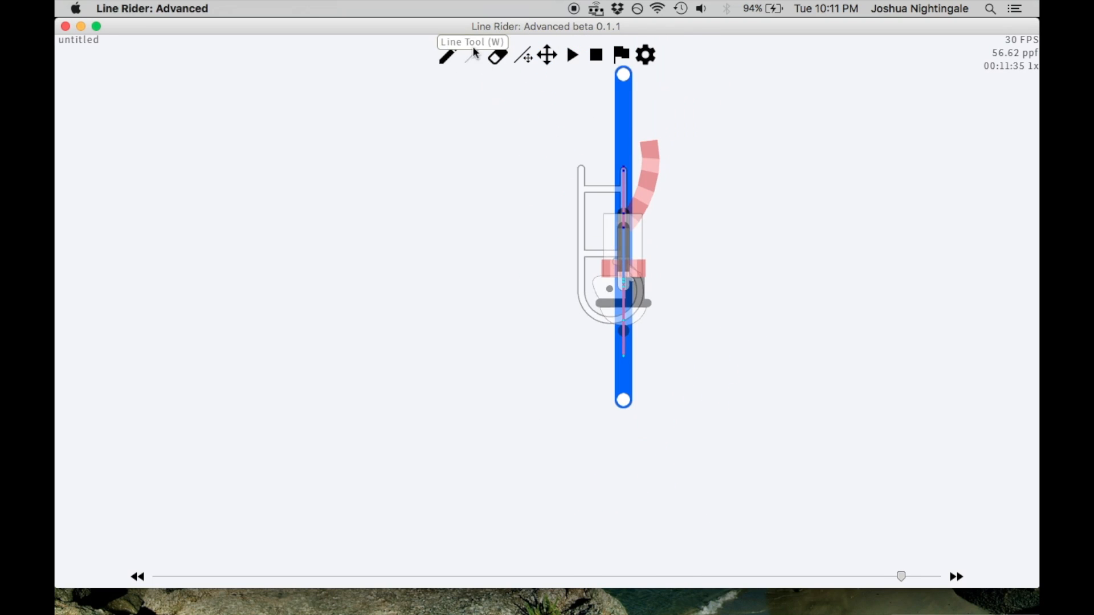
# Try a vertical blue line through the rider at frame 00:11:36, and undo it
pyautogui.click(473, 54)
pyautogui.press('Left')
pyautogui.press('Right')
pyautogui.press('Right')
pyautogui.press('Left')
pyautogui.press('Right')
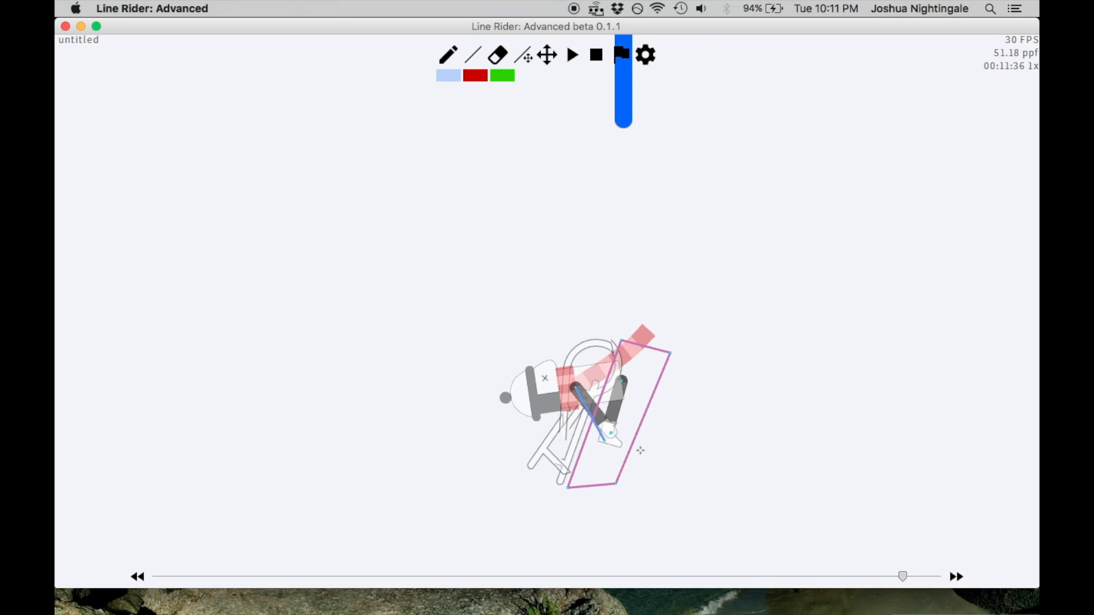
pyautogui.moveTo(644, 295); pyautogui.dragTo(639, 495)
pyautogui.moveTo(635, 540); pyautogui.dragTo(636, 540)
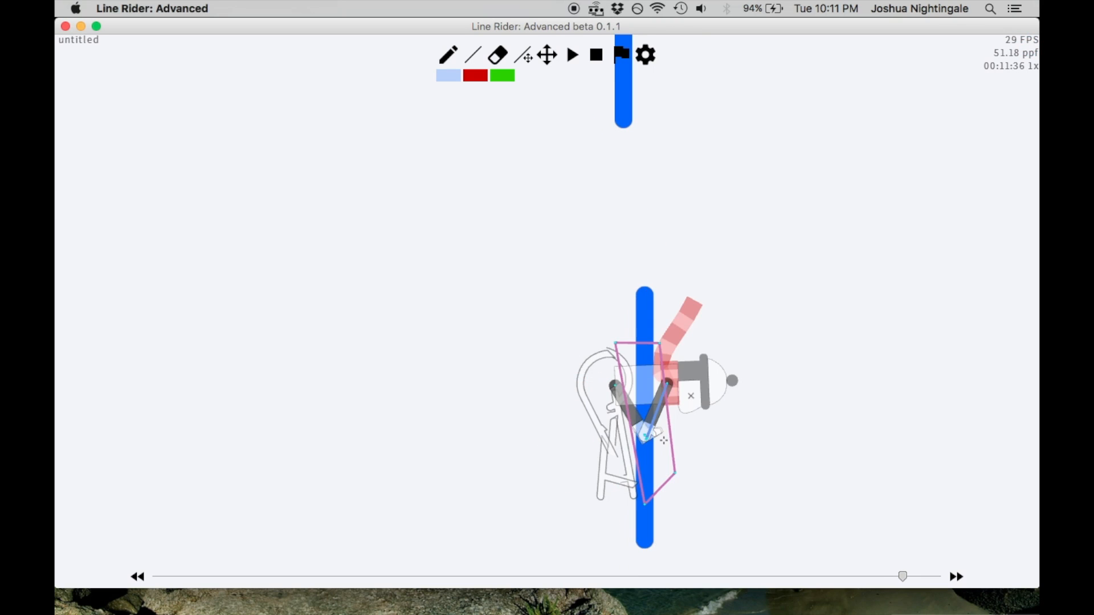
pyautogui.hotkey('ctrl', 'z')
# Step back to frame 00:11:29 and forward again to review the flattened rider's motion up to frame 00:11:35
pyautogui.scroll(-3, 664, 440)
pyautogui.press('Left')
pyautogui.press('Left')
pyautogui.press('Left')
pyautogui.press('Left')
pyautogui.press('Left')
pyautogui.press('Left')
pyautogui.press('Left')
pyautogui.press('Left')
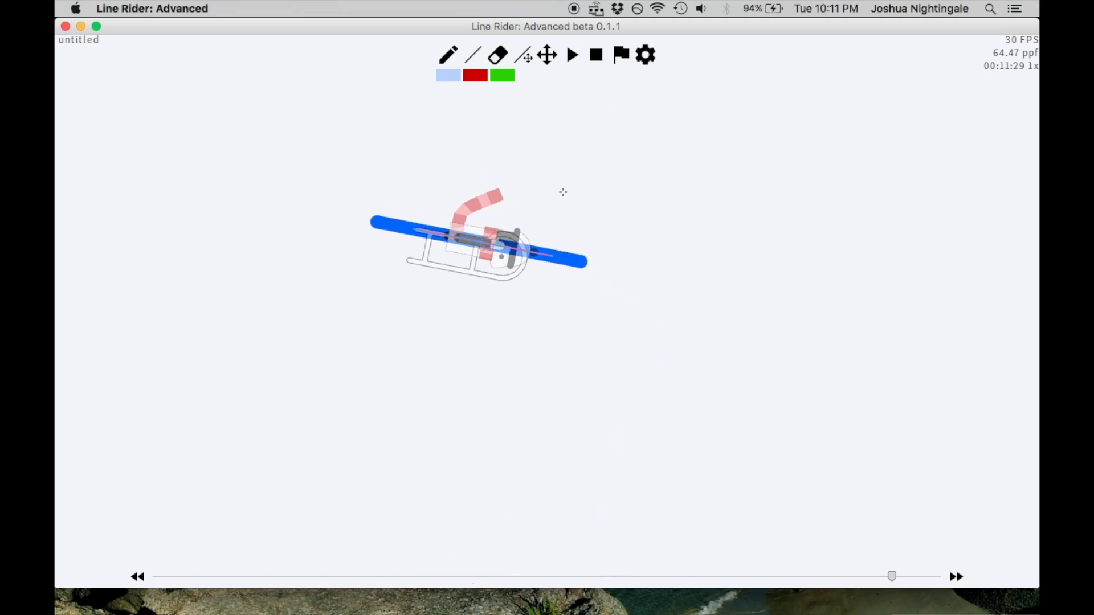
pyautogui.press('Right')
pyautogui.press('Right')
pyautogui.press('Right')
pyautogui.press('Right')
pyautogui.press('Right')
pyautogui.press('Right')
pyautogui.press('Right')
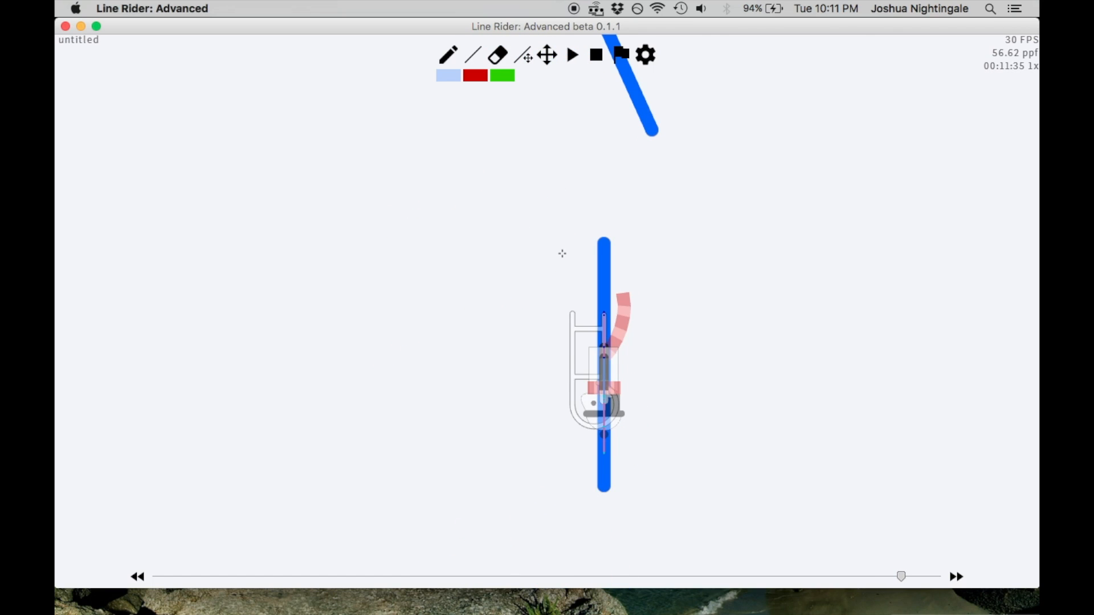
# At frame 00:11:36, draw a steep blue line through the rider, sloping down to the left
pyautogui.press('Right')
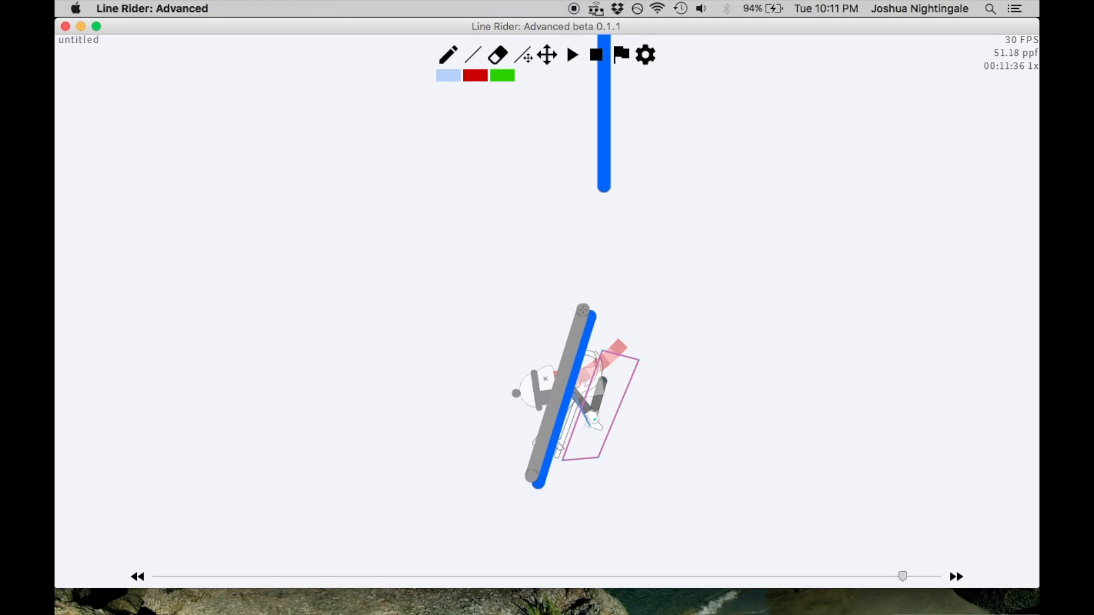
pyautogui.moveTo(582, 311); pyautogui.dragTo(584, 308)
pyautogui.scroll(5, 586, 295)
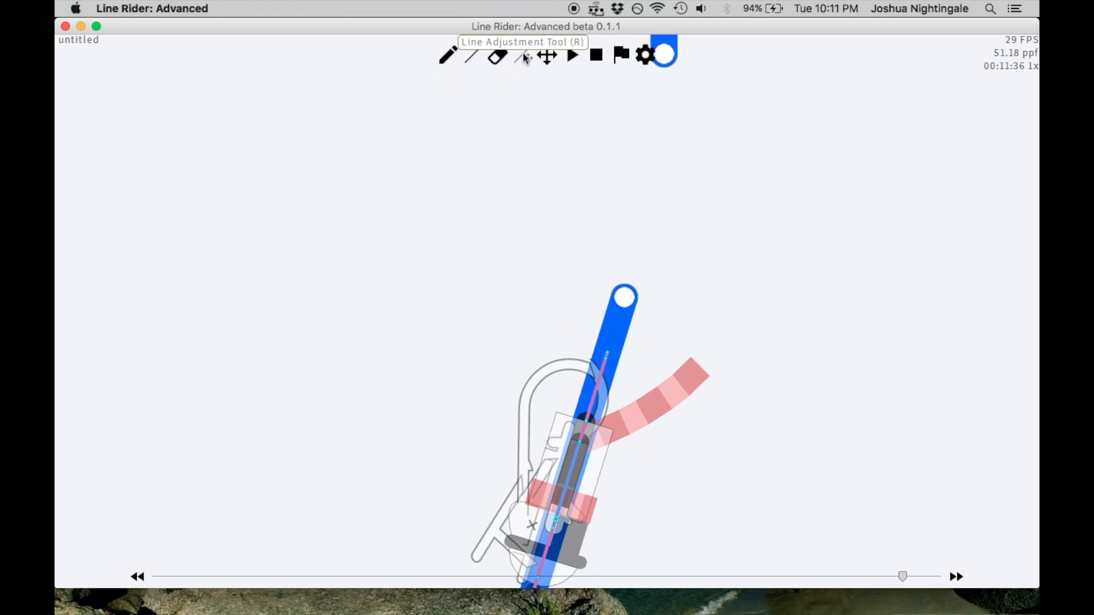
pyautogui.scroll(-1, 622, 297)
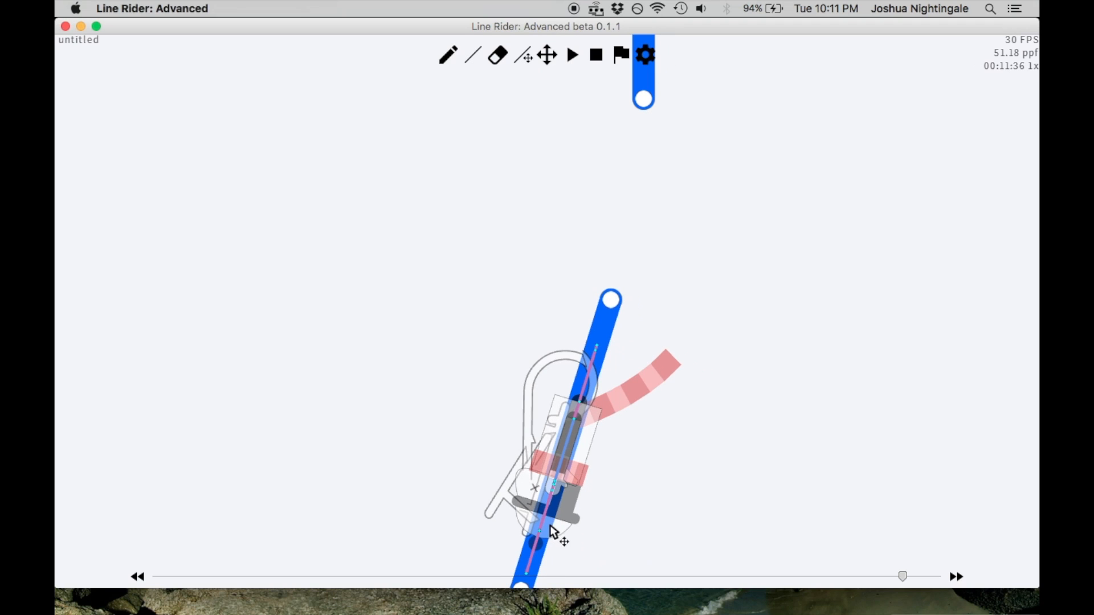
# Steepen the blue line at frame 00:11:36 by shifting its upper end slightly to the left
pyautogui.click(545, 64)
pyautogui.moveTo(566, 254); pyautogui.dragTo(574, 81)
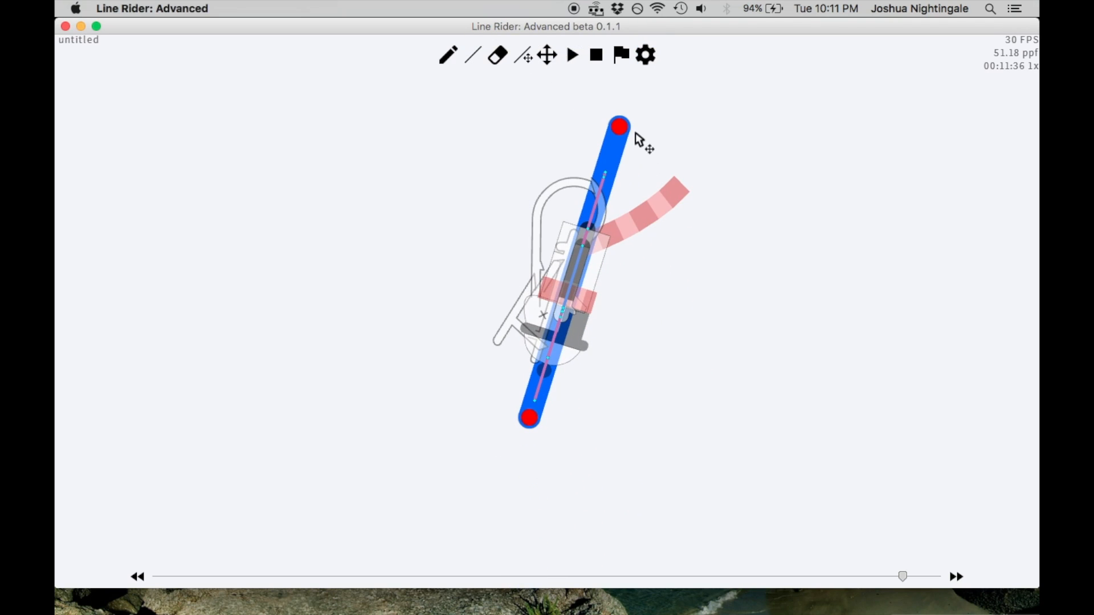
pyautogui.moveTo(617, 125); pyautogui.dragTo(598, 125)
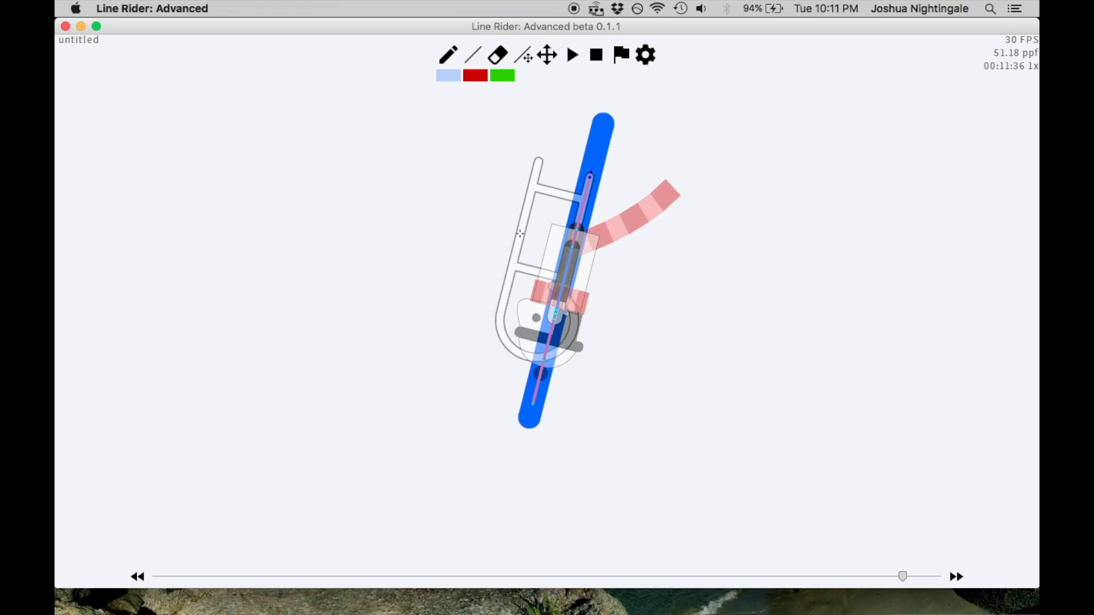
# At frame 00:11:37, draw a steep blue line through the rider, sloping down to the left, and fine-tune its two ends
pyautogui.press('Right')
pyautogui.moveTo(353, 524)
pyautogui.mouseDown()
pyautogui.moveTo(533, 267)
pyautogui.moveTo(456, 249)
pyautogui.moveTo(512, 272)
pyautogui.moveTo(507, 256)
pyautogui.moveTo(459, 248)
pyautogui.moveTo(476, 256)
pyautogui.mouseUp()
pyautogui.moveTo(355, 530)
pyautogui.mouseDown()
pyautogui.moveTo(315, 527)
pyautogui.moveTo(334, 536)
pyautogui.mouseUp()
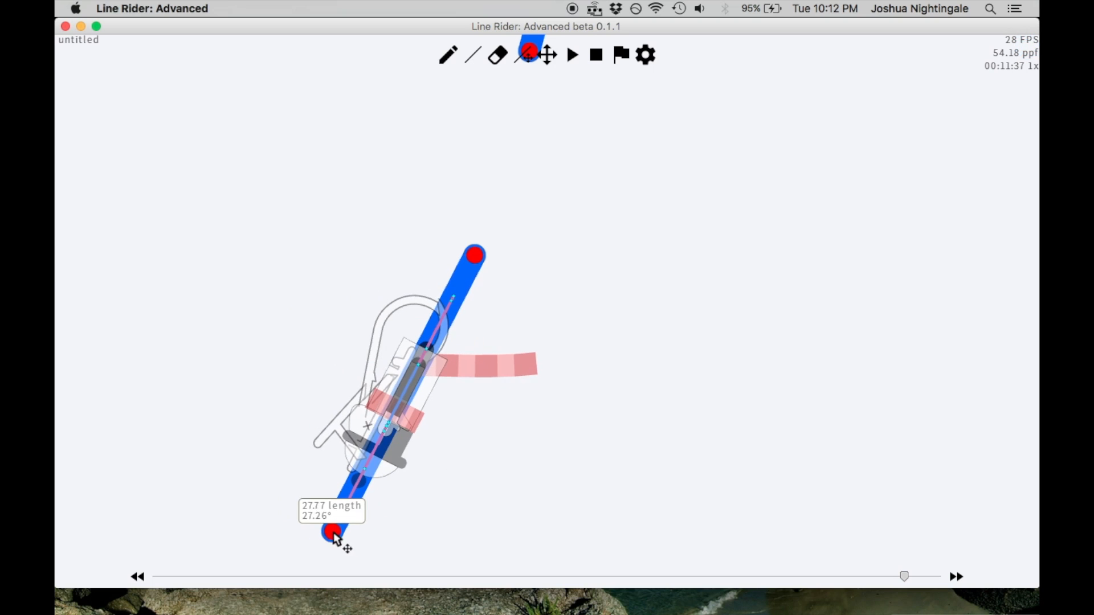
pyautogui.moveTo(473, 260)
pyautogui.mouseDown()
pyautogui.moveTo(431, 237)
pyautogui.moveTo(509, 261)
pyautogui.moveTo(531, 288)
pyautogui.moveTo(478, 249)
pyautogui.mouseUp()
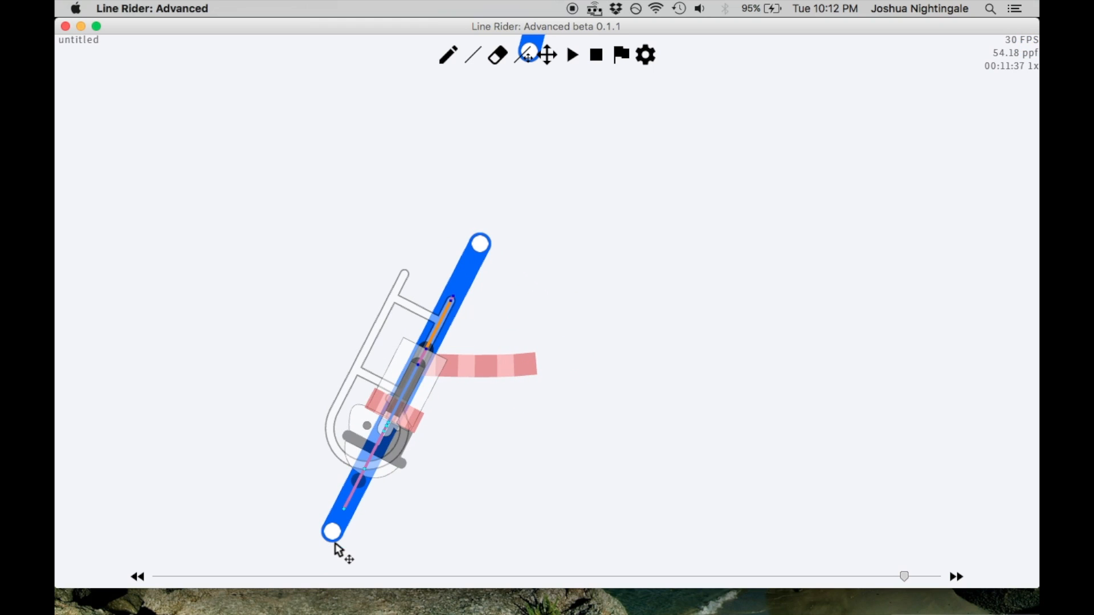
# Rework both ends of the blue line at frame 00:11:37 to give it a slightly shallower slope
pyautogui.moveTo(335, 541)
pyautogui.mouseDown()
pyautogui.moveTo(373, 573)
pyautogui.moveTo(399, 568)
pyautogui.moveTo(366, 556)
pyautogui.moveTo(291, 480)
pyautogui.moveTo(333, 543)
pyautogui.mouseUp()
pyautogui.moveTo(481, 253); pyautogui.dragTo(462, 243)
pyautogui.moveTo(337, 550); pyautogui.dragTo(293, 509)
pyautogui.hotkey('ctrl', 'z')
pyautogui.moveTo(462, 233); pyautogui.dragTo(538, 274)
pyautogui.moveTo(333, 535); pyautogui.dragTo(357, 544)
pyautogui.scroll(-2, 559, 346)
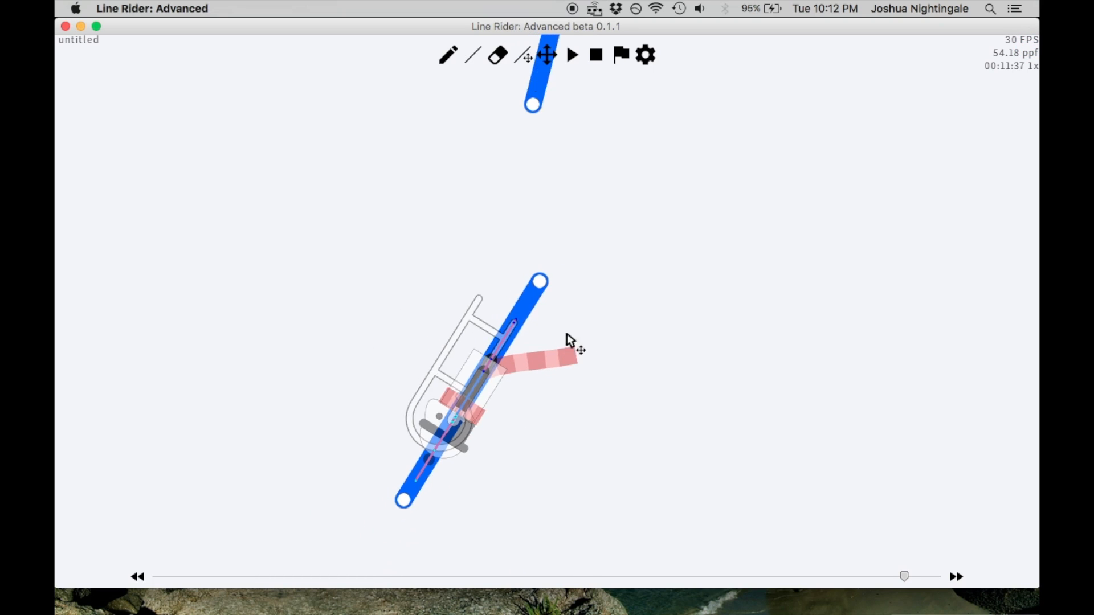
# Step back to frame 00:11:35 and forward to frame 00:11:38 to review the rider's motion along the flattening lines
pyautogui.press('Left')
pyautogui.press('Left')
pyautogui.press('Right')
pyautogui.press('Right')
pyautogui.press('Right')
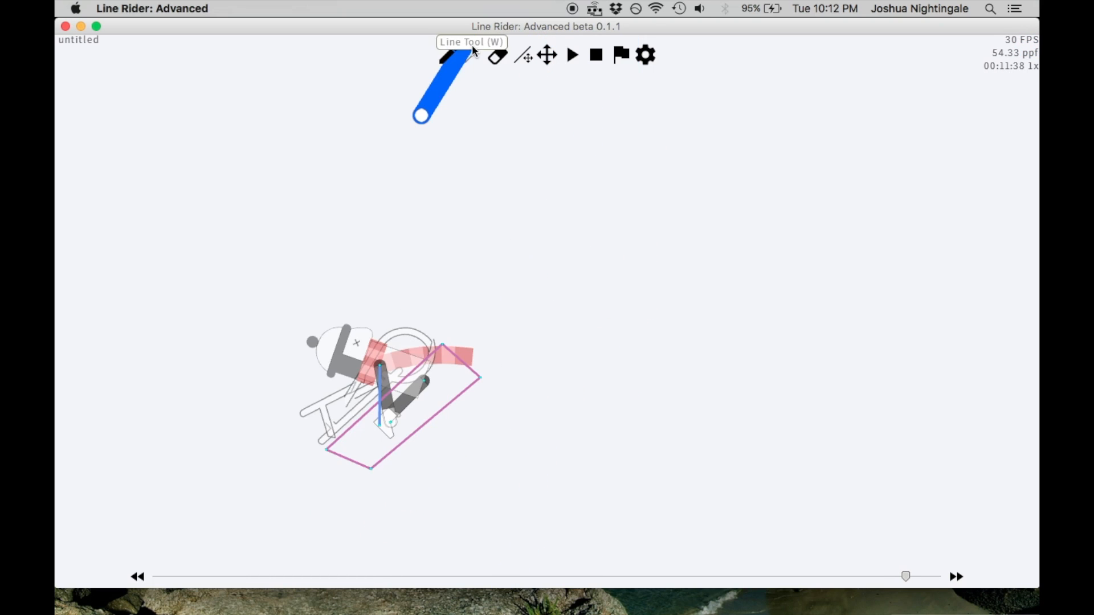
pyautogui.press('Left')
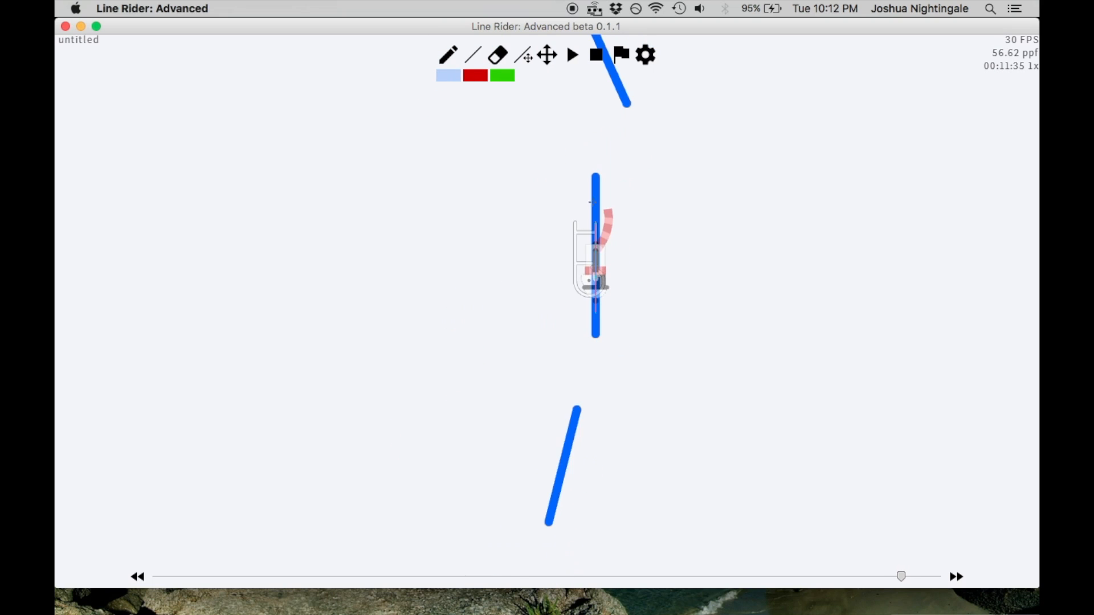
pyautogui.scroll(5, 601, 204)
pyautogui.press('Right')
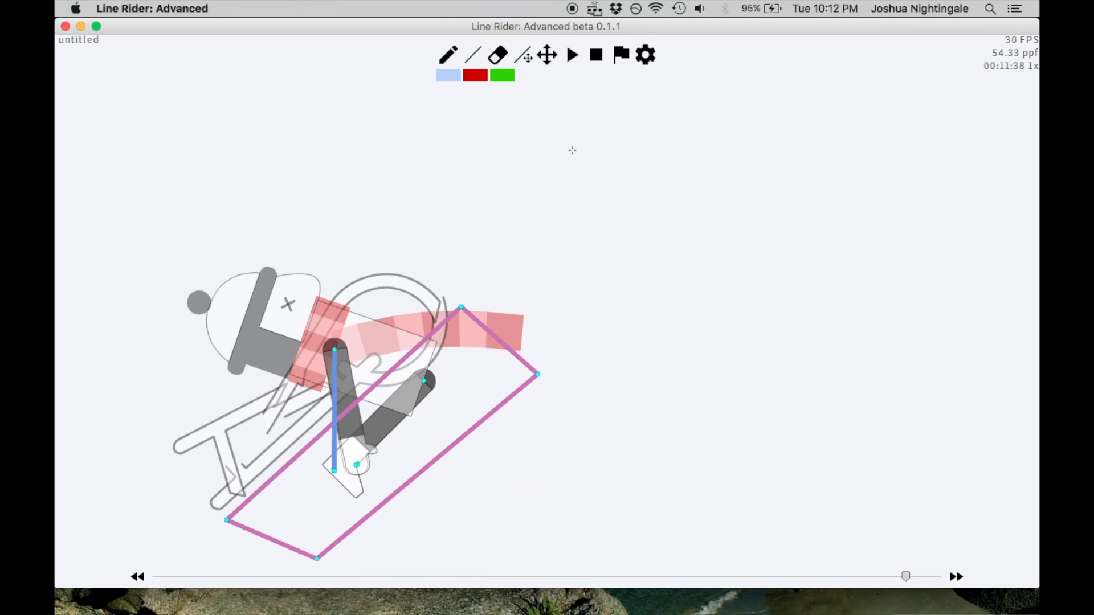
# At frame 00:11:38, draw a blue line through the rider sloping down to the left at about 42°, and extend its lower end
pyautogui.click(551, 65)
pyautogui.moveTo(487, 286); pyautogui.dragTo(701, 198)
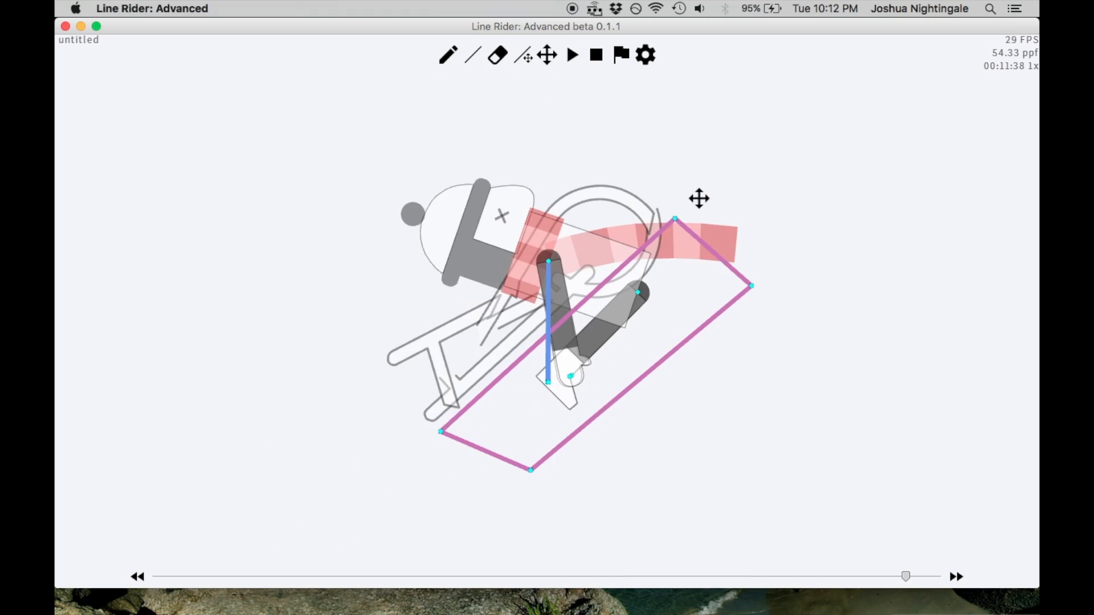
pyautogui.scroll(-3, 701, 197)
pyautogui.moveTo(414, 400)
pyautogui.mouseDown()
pyautogui.moveTo(696, 196)
pyautogui.moveTo(666, 171)
pyautogui.moveTo(694, 156)
pyautogui.moveTo(627, 111)
pyautogui.moveTo(738, 203)
pyautogui.moveTo(675, 150)
pyautogui.mouseUp()
pyautogui.moveTo(422, 405); pyautogui.dragTo(377, 455)
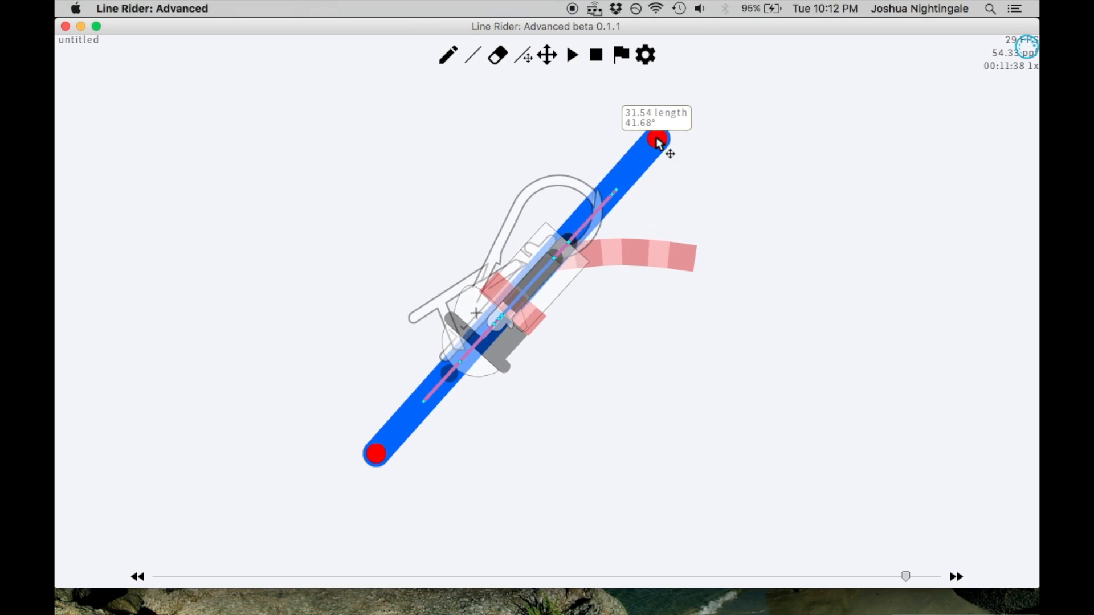
# Adjust both ends of the blue line at frame 00:11:38 until the sled lies flat along it
pyautogui.moveTo(659, 144); pyautogui.dragTo(638, 121)
pyautogui.moveTo(378, 455); pyautogui.dragTo(396, 472)
pyautogui.moveTo(608, 136); pyautogui.dragTo(641, 148)
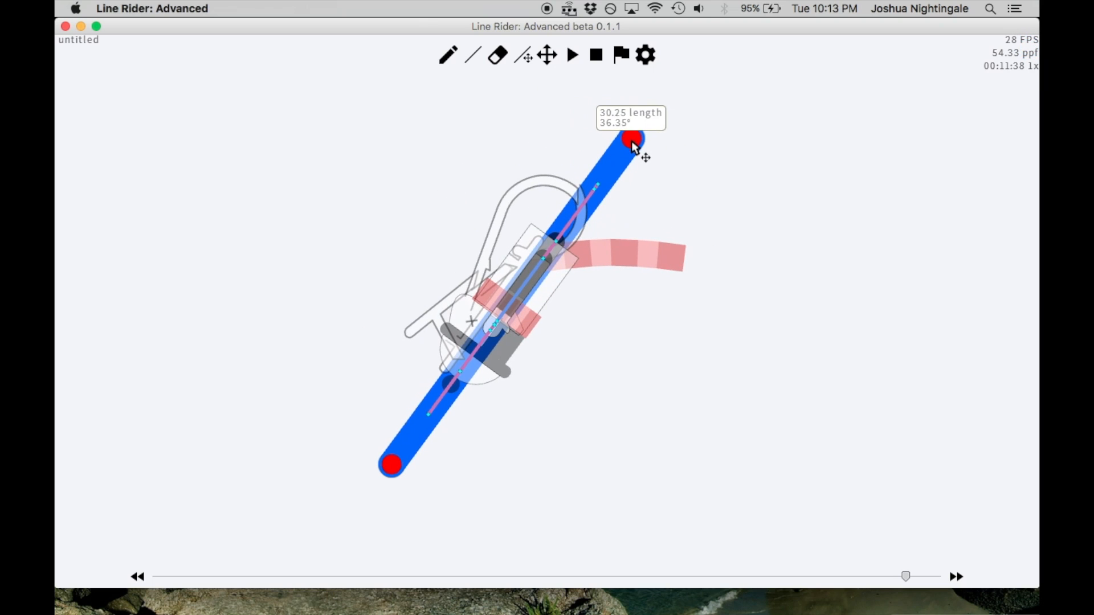
pyautogui.moveTo(405, 466); pyautogui.dragTo(363, 440)
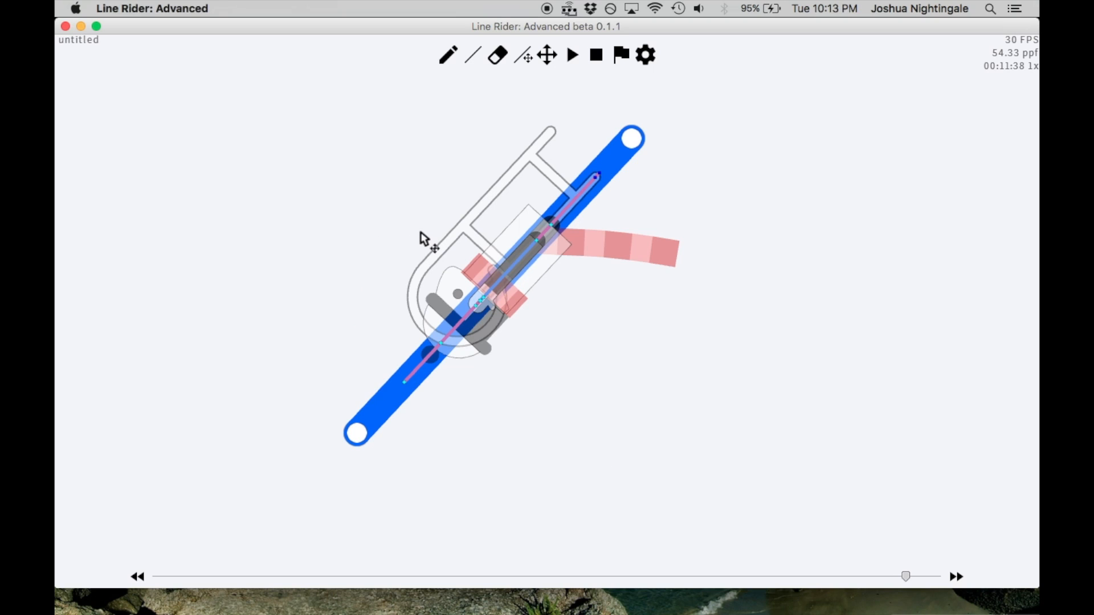
# Step back and forth around frame 00:11:38 to check how the flattened rider moves from line to line
pyautogui.scroll(-1, 422, 232)
pyautogui.press('Left')
pyautogui.press('Left')
pyautogui.scroll(-3, 507, 190)
pyautogui.press('Right')
pyautogui.press('Right')
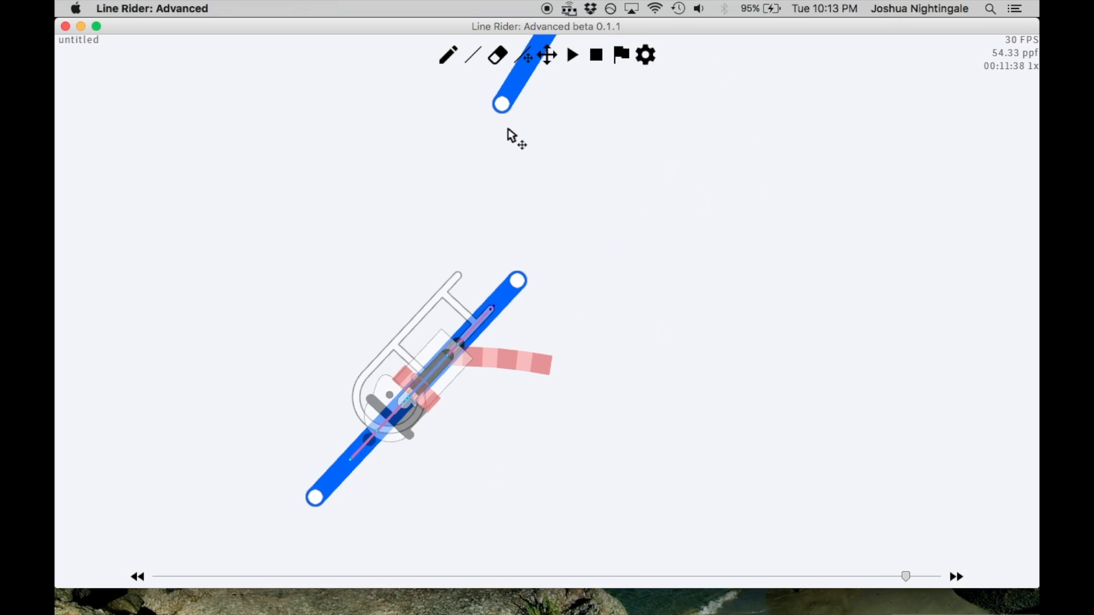
pyautogui.press('Right')
pyautogui.press('Left')
pyautogui.press('Left')
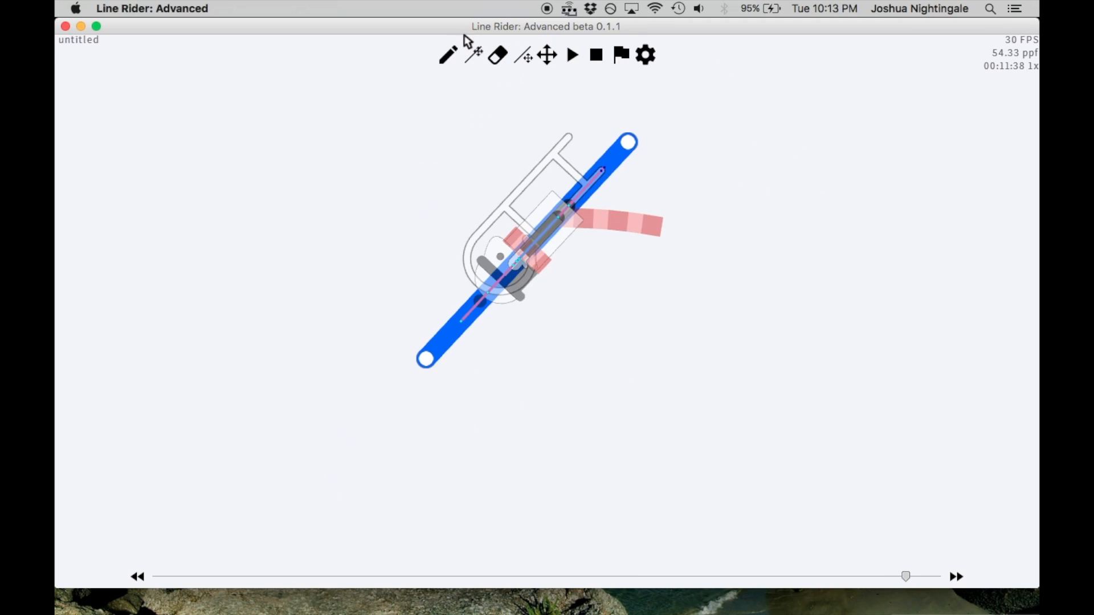
# At frame 00:11:39, try a blue line through the rider, sloping down to the left
pyautogui.click(448, 55)
pyautogui.scroll(3, 512, 262)
pyautogui.scroll(-5, 512, 262)
pyautogui.press('Right')
pyautogui.press('Right')
pyautogui.moveTo(251, 466); pyautogui.dragTo(478, 306)
# Try shifting both ends of the blue line at frame 00:11:39 to tune its slope to about 49°
pyautogui.click(529, 62)
pyautogui.moveTo(246, 466)
pyautogui.mouseDown()
pyautogui.moveTo(241, 439)
pyautogui.moveTo(296, 507)
pyautogui.moveTo(273, 510)
pyautogui.moveTo(242, 487)
pyautogui.mouseUp()
pyautogui.moveTo(474, 305)
pyautogui.mouseDown()
pyautogui.moveTo(429, 264)
pyautogui.moveTo(478, 303)
pyautogui.mouseUp()
pyautogui.moveTo(254, 482)
pyautogui.mouseDown()
pyautogui.moveTo(280, 485)
pyautogui.moveTo(275, 510)
pyautogui.moveTo(257, 491)
pyautogui.mouseUp()
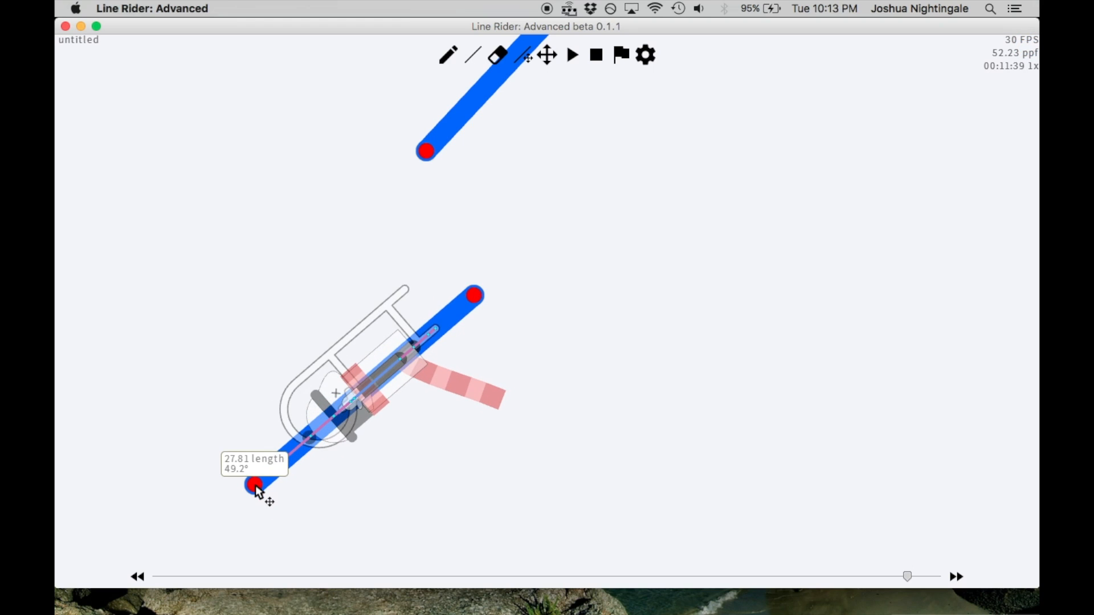
pyautogui.moveTo(478, 296); pyautogui.dragTo(502, 337)
pyautogui.moveTo(257, 488); pyautogui.dragTo(247, 478)
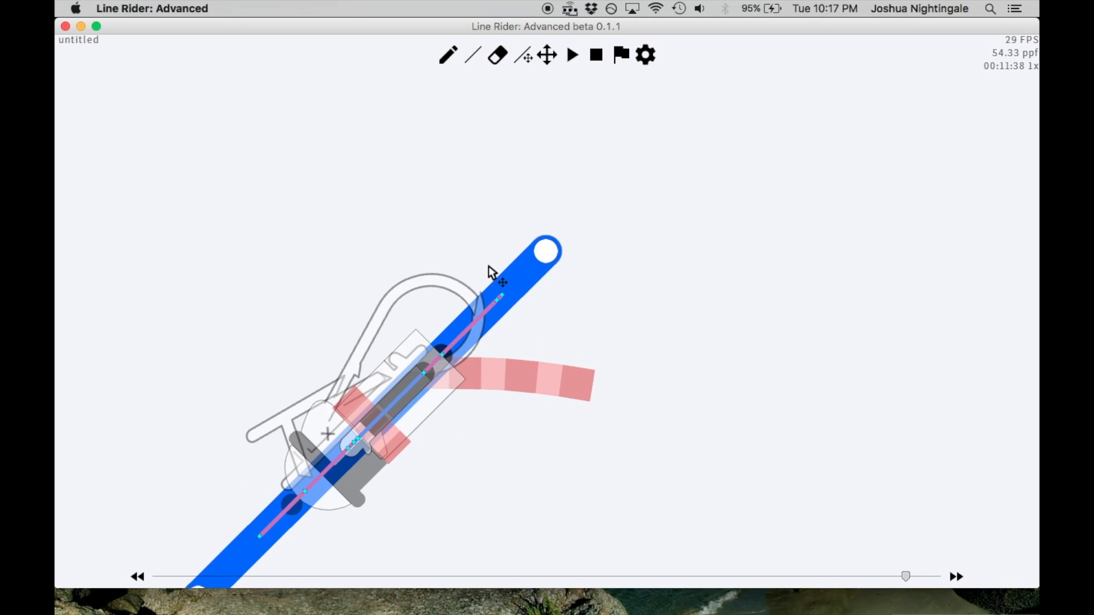
# Readjust both ends of the blue line at frame 00:11:38, making it slightly steeper so the sled lies flat again
pyautogui.scroll(-2, 483, 306)
pyautogui.click(547, 58)
pyautogui.moveTo(526, 180); pyautogui.dragTo(552, 91)
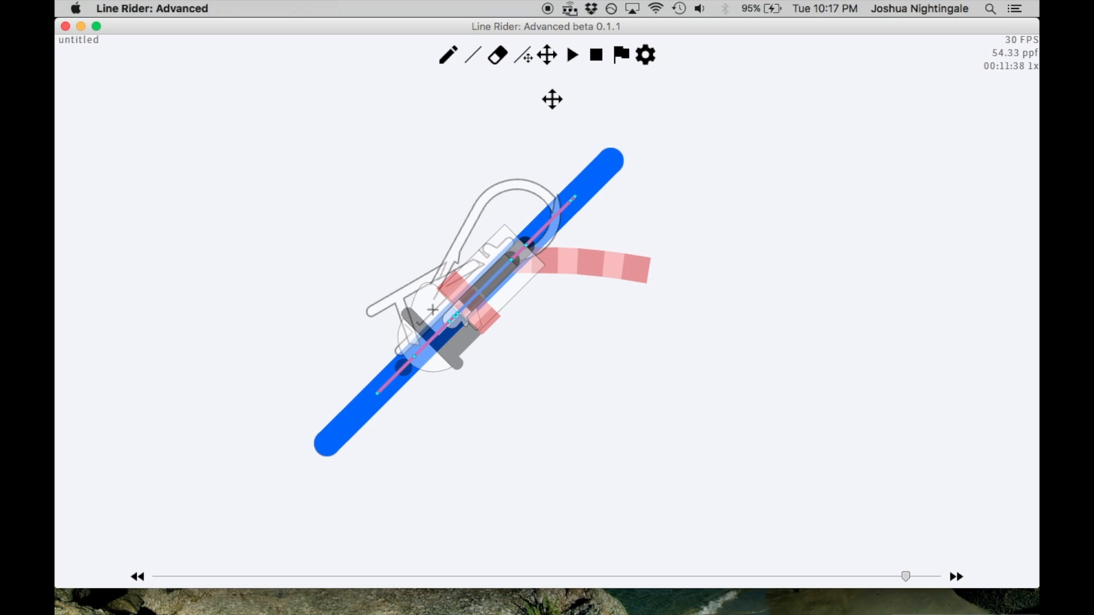
pyautogui.moveTo(496, 186); pyautogui.dragTo(530, 168)
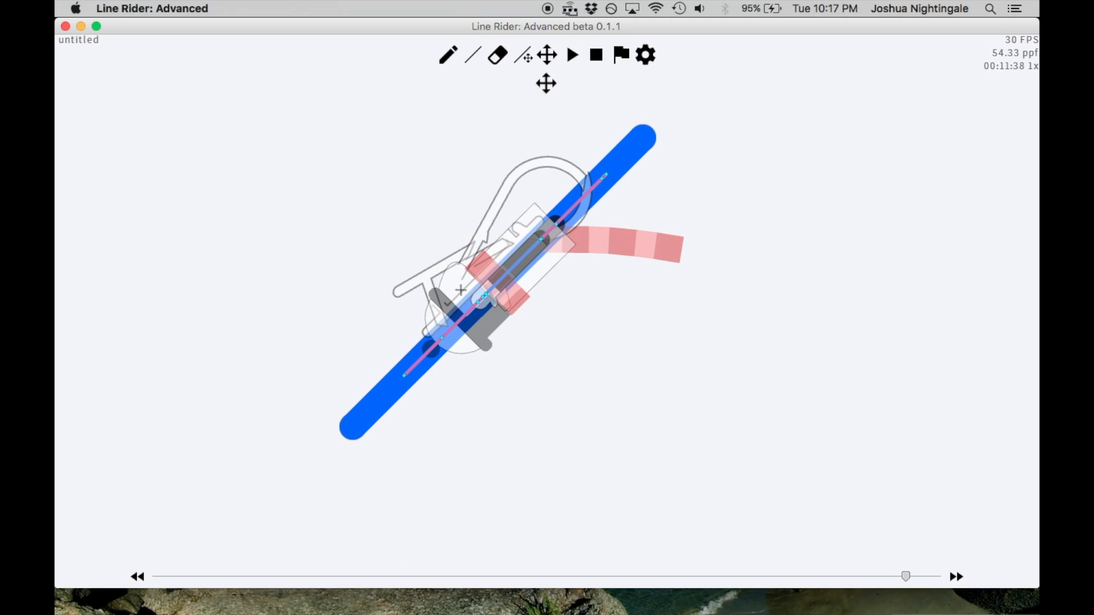
pyautogui.click(523, 56)
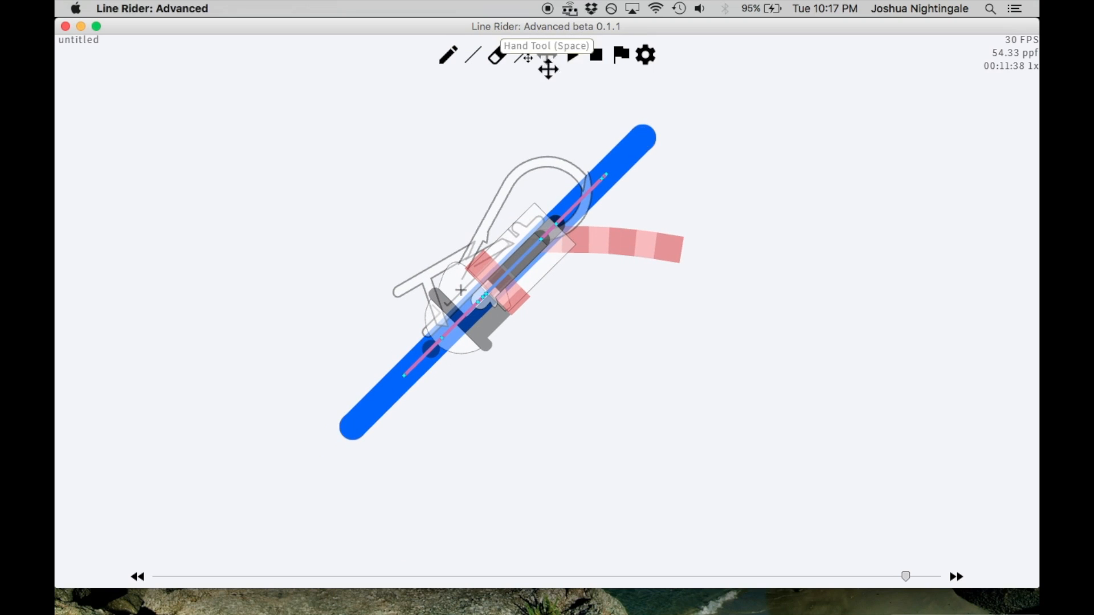
pyautogui.click(547, 57)
pyautogui.moveTo(550, 113); pyautogui.dragTo(542, 171)
pyautogui.click(525, 58)
pyautogui.moveTo(627, 200); pyautogui.dragTo(634, 175)
pyautogui.moveTo(335, 486); pyautogui.dragTo(358, 519)
pyautogui.moveTo(635, 176); pyautogui.dragTo(628, 213)
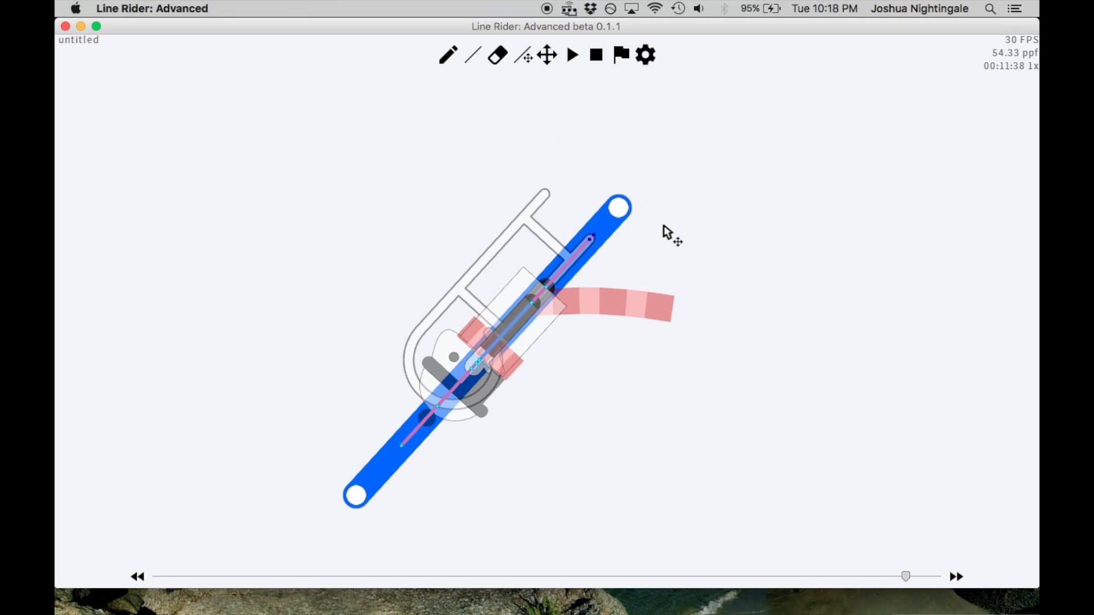
# Step two frames back from 00:11:38 and forward again to review the flattened rider's motion
pyautogui.press('Left')
pyautogui.press('Left')
pyautogui.scroll(-3, 654, 237)
pyautogui.press('Right')
pyautogui.press('Right')
pyautogui.scroll(3, 577, 259)
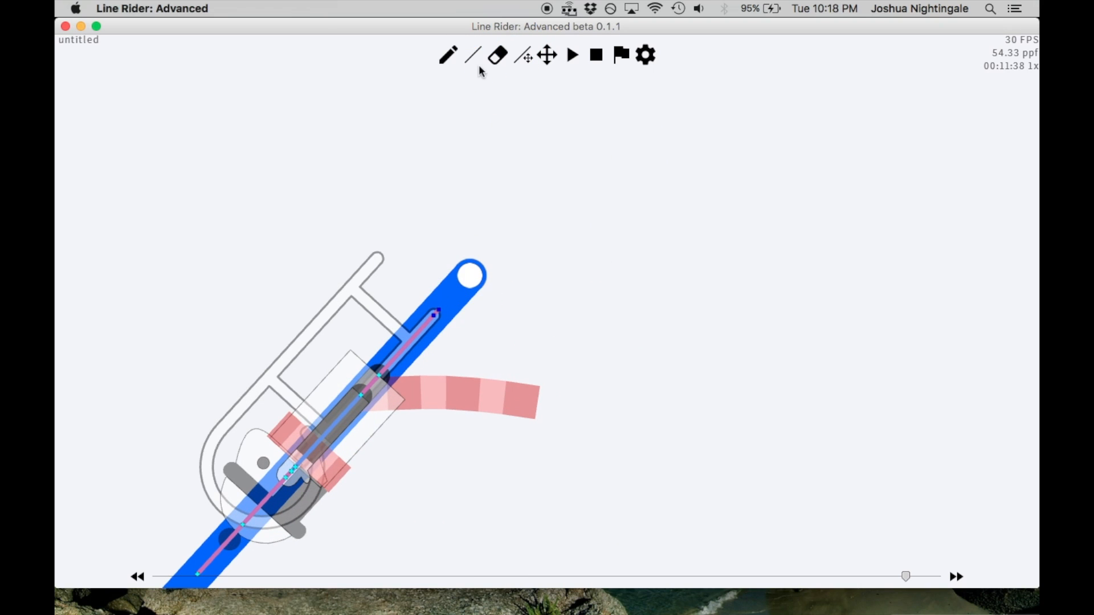
# Try another blue line through the rider at frame 00:11:39, descending to the left
pyautogui.press('Right')
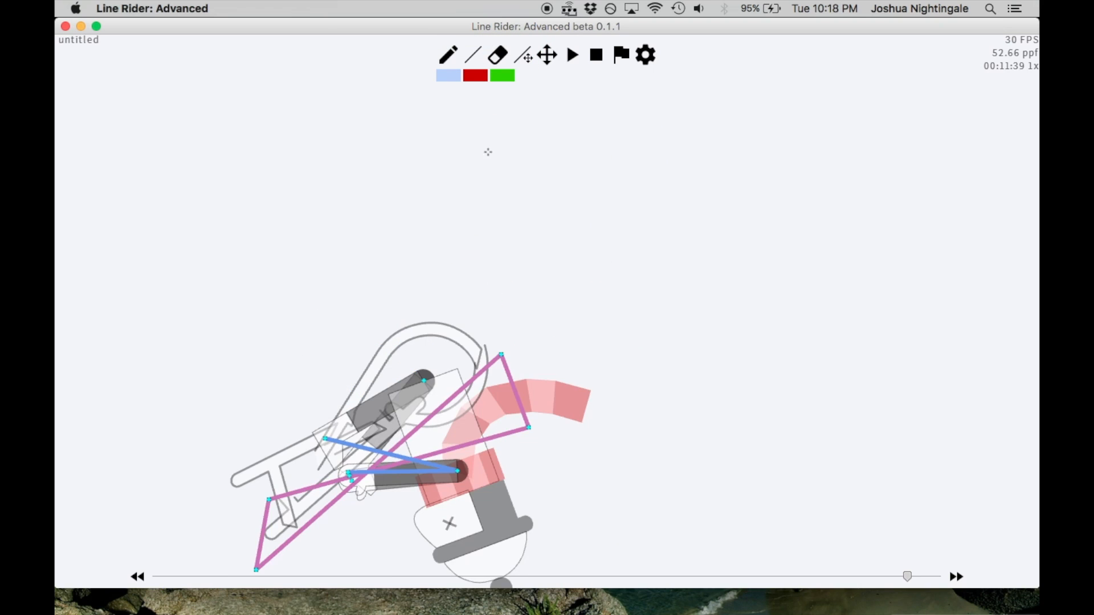
pyautogui.moveTo(245, 478)
pyautogui.mouseDown()
pyautogui.moveTo(501, 365)
pyautogui.moveTo(512, 326)
pyautogui.moveTo(537, 314)
pyautogui.moveTo(487, 259)
pyautogui.moveTo(533, 303)
pyautogui.mouseUp()
pyautogui.click(525, 59)
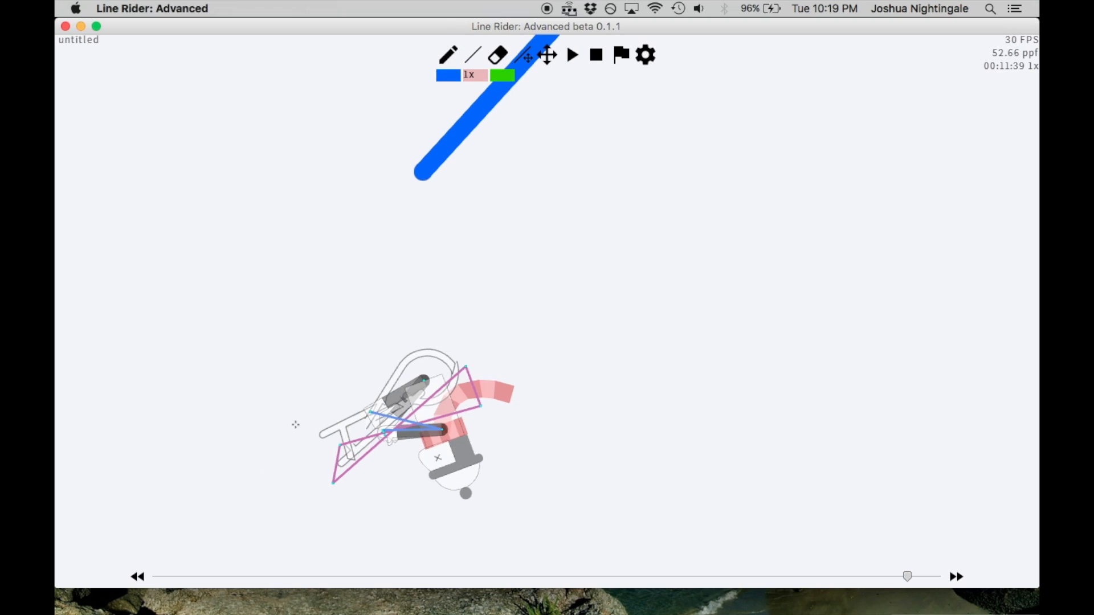
# At frame 00:11:39, draw a 1x red acceleration line through the rider, sloping down to the left, and adjust both ends until the sled flattens
pyautogui.moveTo(481, 343); pyautogui.dragTo(276, 474)
pyautogui.scroll(2, 487, 285)
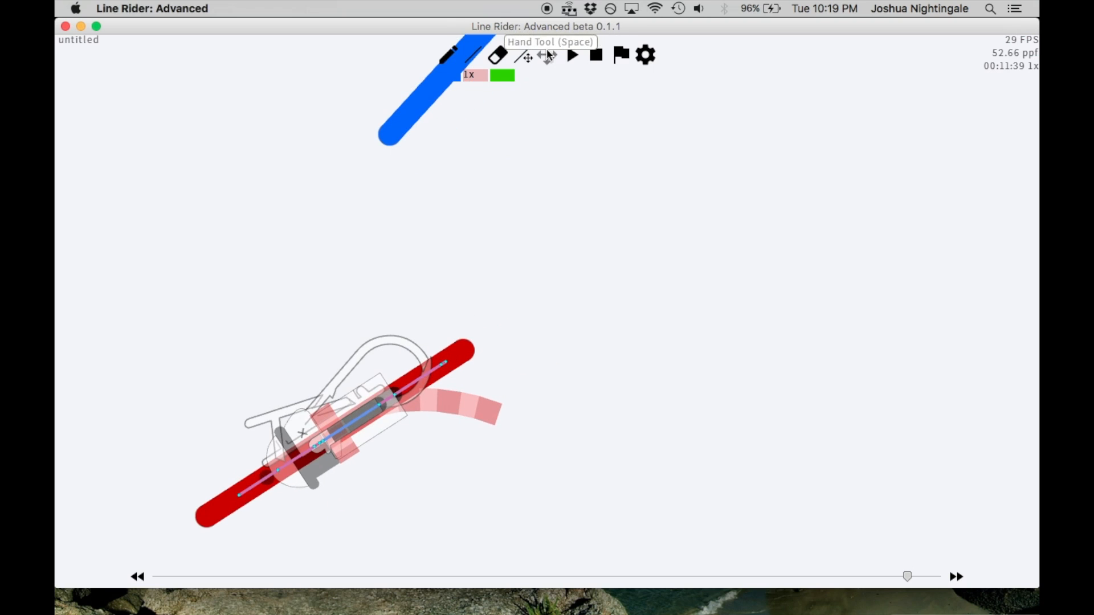
pyautogui.click(523, 56)
pyautogui.moveTo(465, 357); pyautogui.dragTo(421, 299)
pyautogui.moveTo(206, 525)
pyautogui.mouseDown()
pyautogui.moveTo(176, 481)
pyautogui.moveTo(166, 435)
pyautogui.moveTo(207, 508)
pyautogui.mouseUp()
pyautogui.moveTo(421, 297)
pyautogui.mouseDown()
pyautogui.moveTo(345, 252)
pyautogui.moveTo(454, 296)
pyautogui.moveTo(439, 298)
pyautogui.mouseUp()
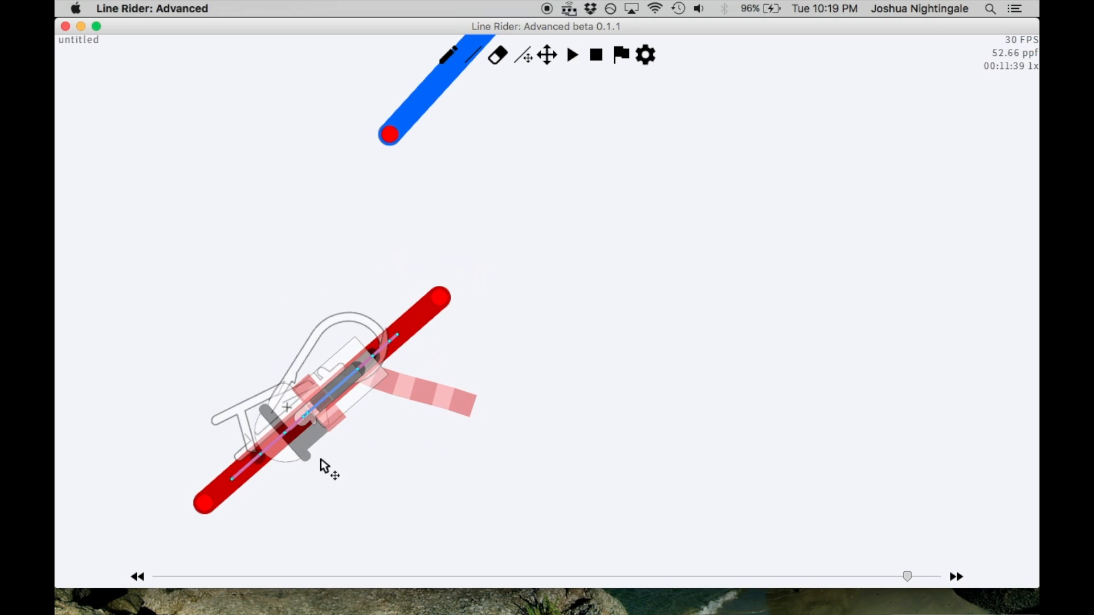
pyautogui.moveTo(203, 504); pyautogui.dragTo(159, 495)
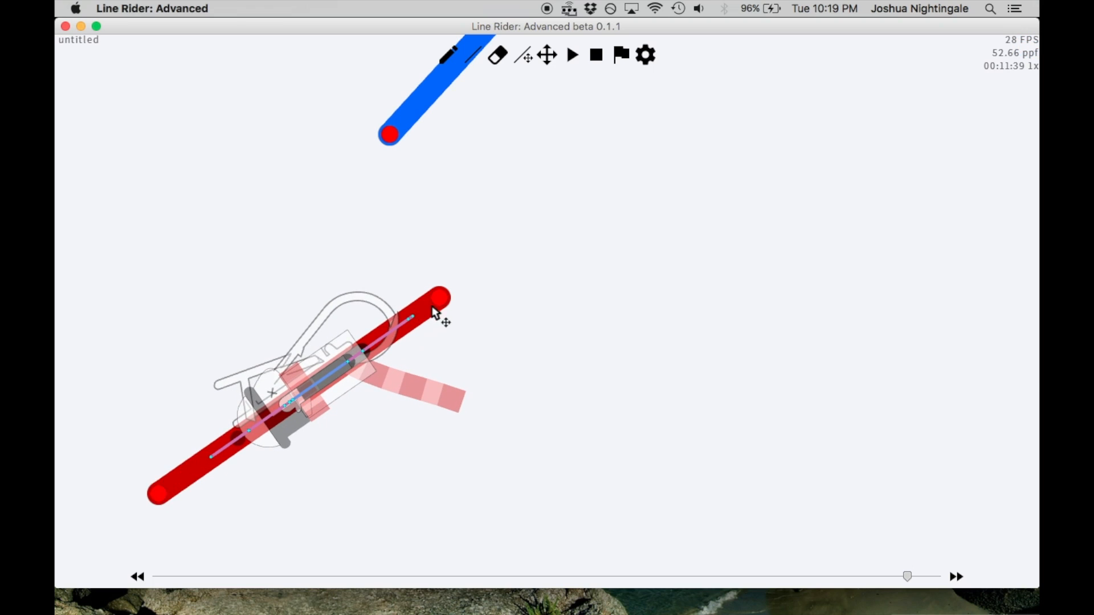
pyautogui.moveTo(439, 298)
pyautogui.mouseDown()
pyautogui.moveTo(404, 270)
pyautogui.moveTo(446, 308)
pyautogui.mouseUp()
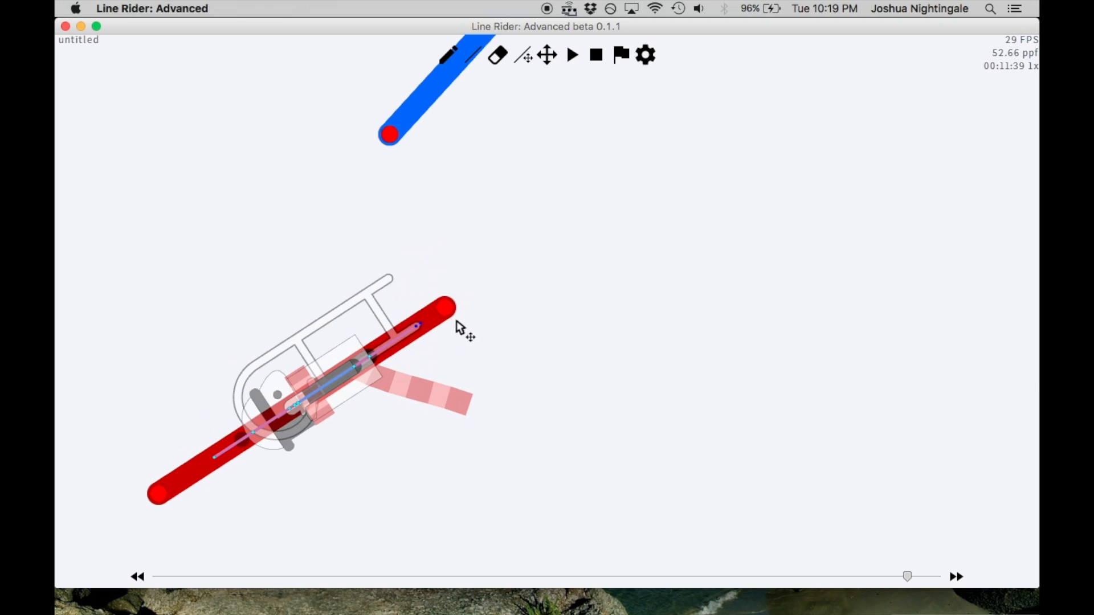
# Step back to frame 00:11:35 and forward to frame 00:12:0 to review the rider's motion across the blue and red lines
pyautogui.press('Left')
pyautogui.press('Left')
pyautogui.press('Left')
pyautogui.press('Left')
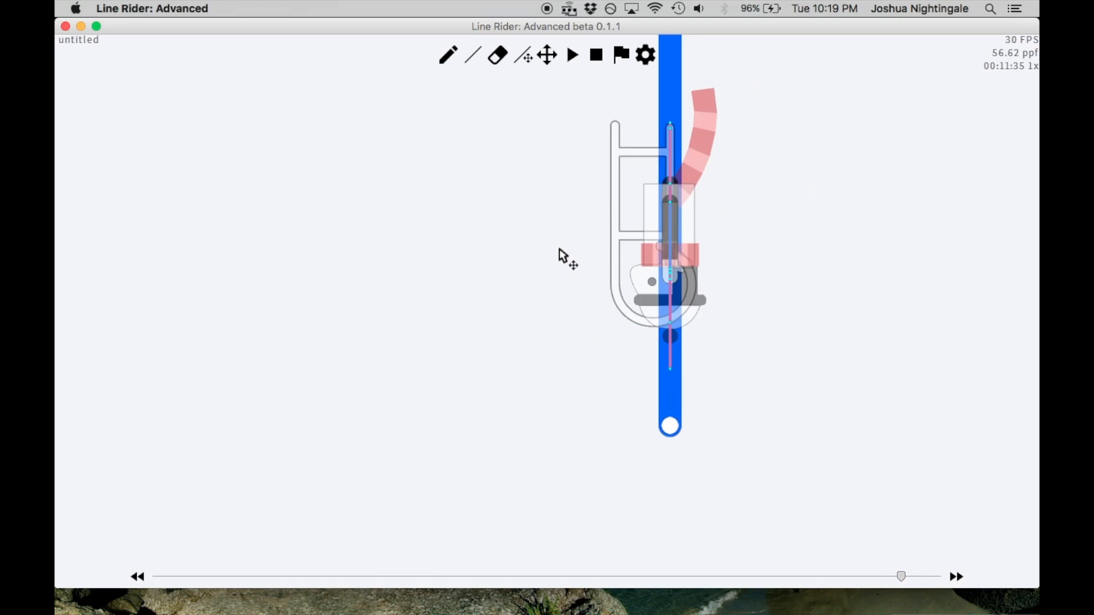
pyautogui.press('Right')
pyautogui.press('Right')
pyautogui.press('Right')
pyautogui.press('Right')
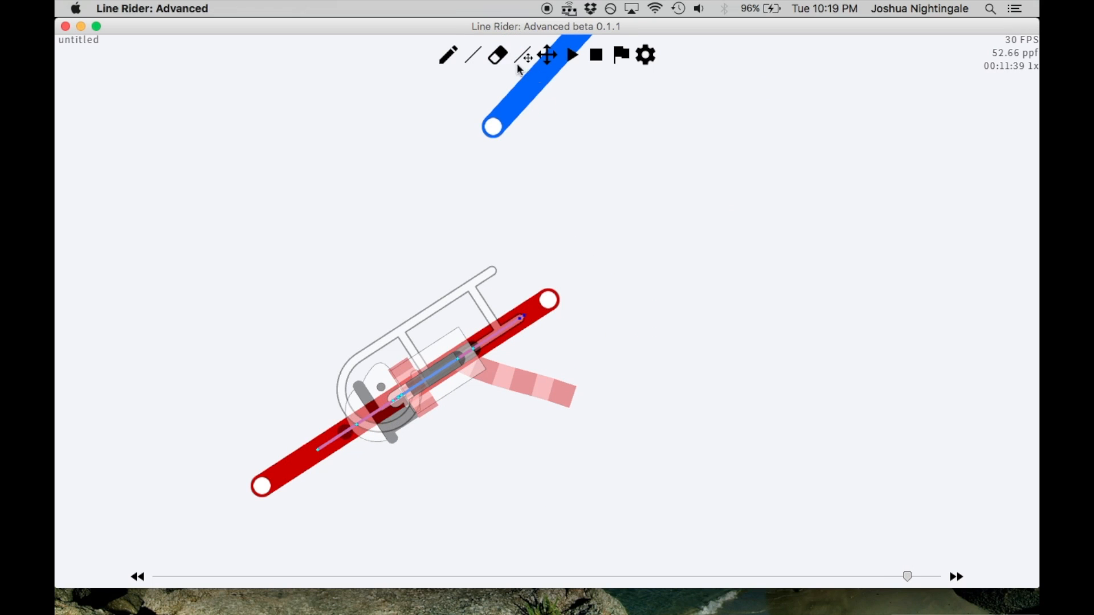
pyautogui.click(472, 55)
pyautogui.press('Right')
pyautogui.press('Left')
pyautogui.press('Left')
pyautogui.press('Left')
pyautogui.press('Left')
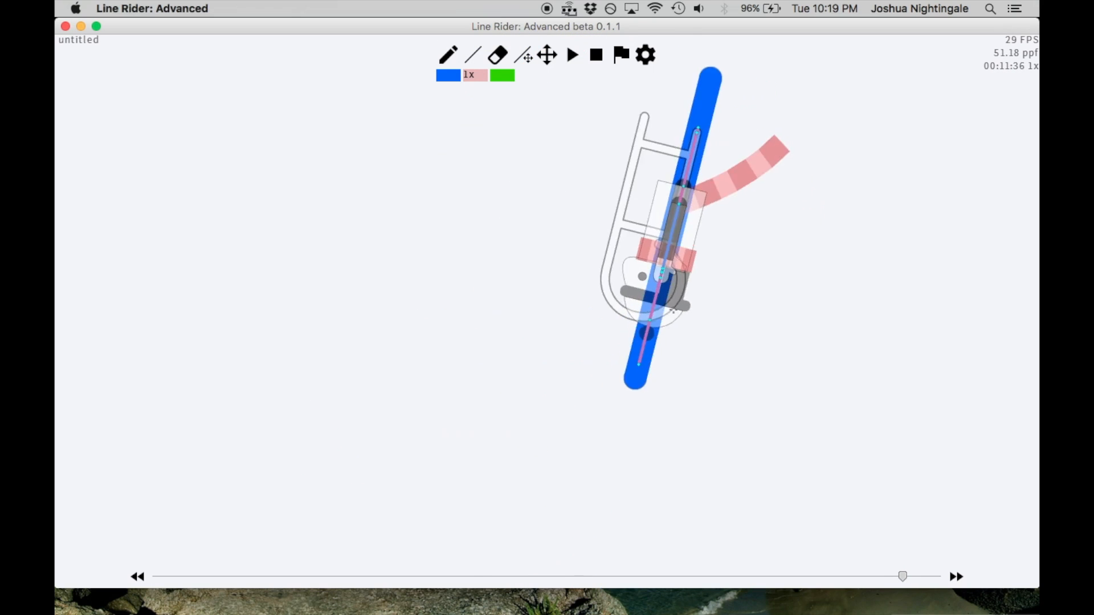
pyautogui.press('Right')
pyautogui.press('Right')
pyautogui.press('Right')
pyautogui.press('Right')
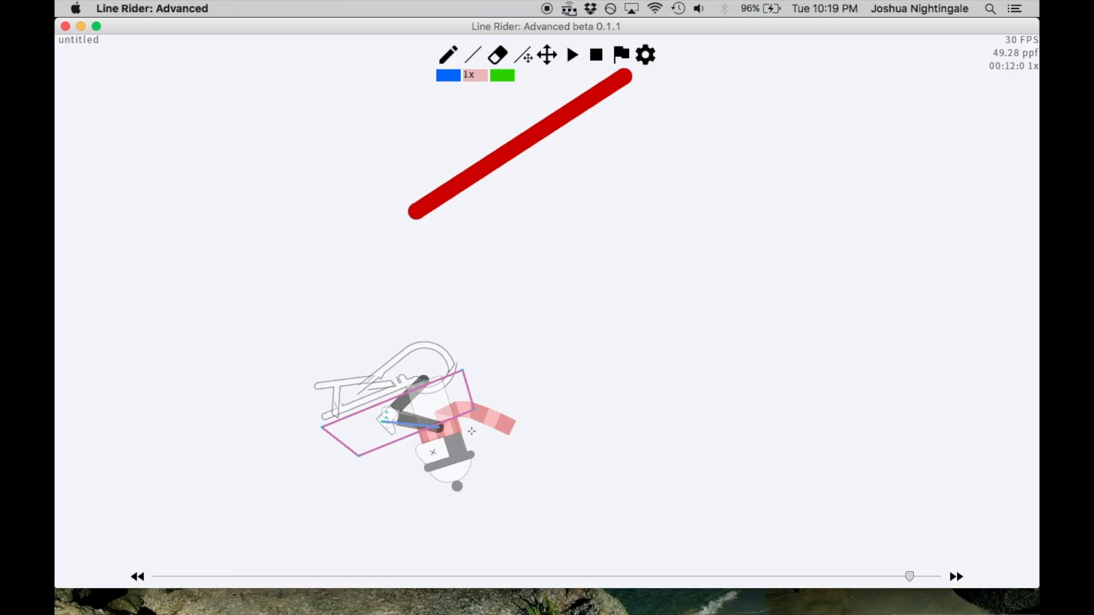
# At frame 00:12:0, draw a shallower red line through the rider, sloping down to the left, and adjust both ends until the sled flattens
pyautogui.scroll(3, 322, 425)
pyautogui.moveTo(449, 385); pyautogui.dragTo(176, 454)
pyautogui.click(522, 54)
pyautogui.moveTo(459, 378)
pyautogui.mouseDown()
pyautogui.moveTo(469, 360)
pyautogui.moveTo(462, 335)
pyautogui.moveTo(440, 327)
pyautogui.moveTo(461, 362)
pyautogui.mouseUp()
pyautogui.moveTo(182, 454); pyautogui.dragTo(180, 453)
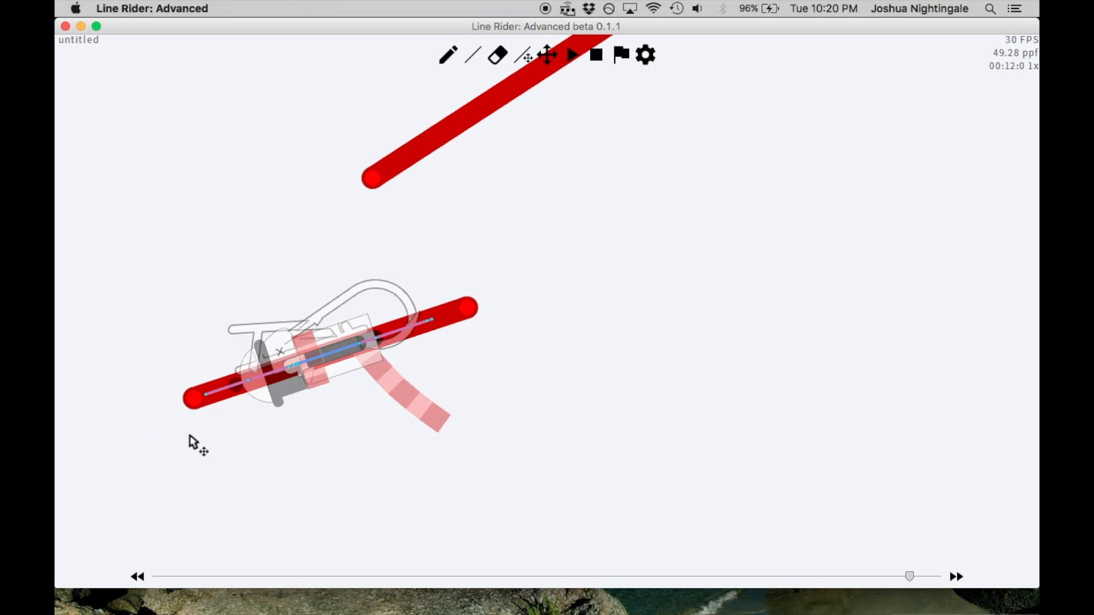
pyautogui.moveTo(196, 396); pyautogui.dragTo(214, 514)
pyautogui.moveTo(475, 312); pyautogui.dragTo(494, 373)
# Step back through the frames before 00:12:0 and forward again to check the motion across the red lines
pyautogui.press('Left')
pyautogui.press('Left')
pyautogui.press('Left')
pyautogui.press('Left')
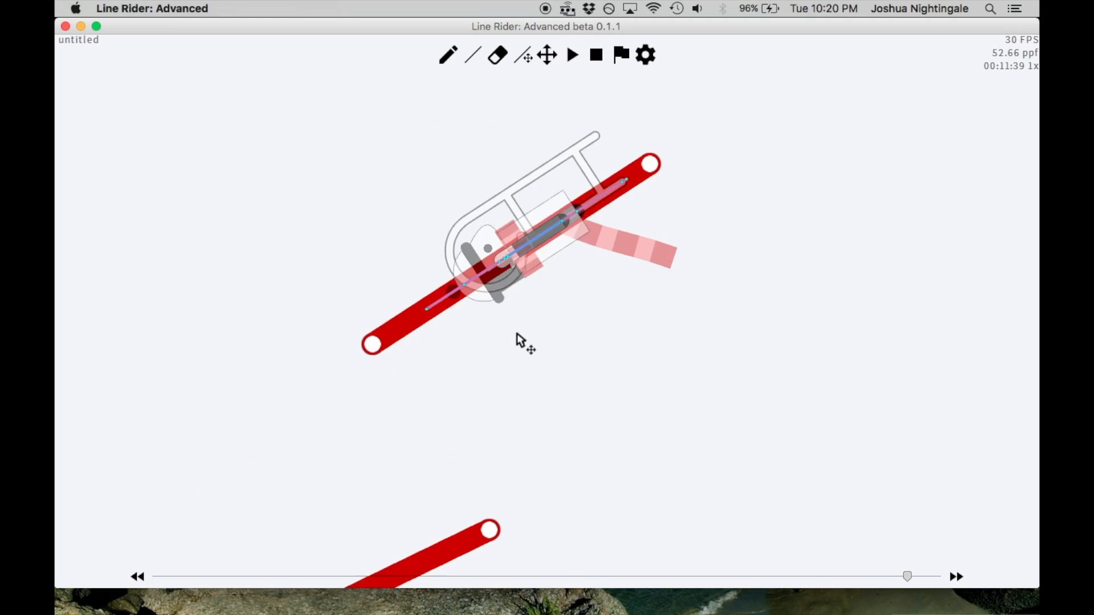
pyautogui.press('Right')
pyautogui.press('Right')
pyautogui.press('Right')
pyautogui.press('Right')
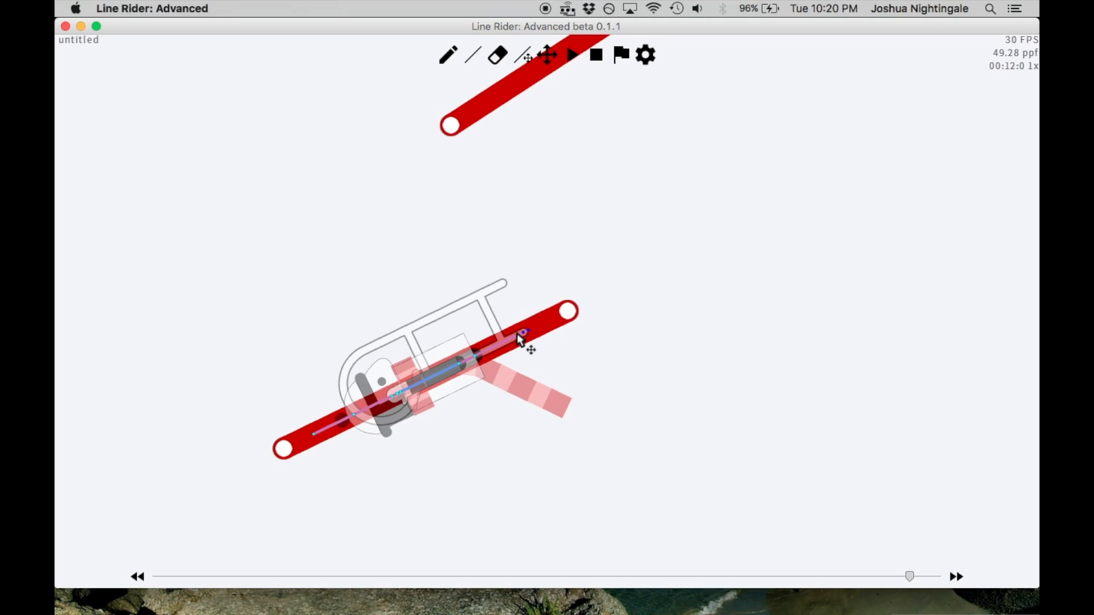
# At frame 00:12:1, draw a red line through the rider and adjust its ends until the line is horizontal and the sled flattens
pyautogui.press('Right')
pyautogui.click(473, 54)
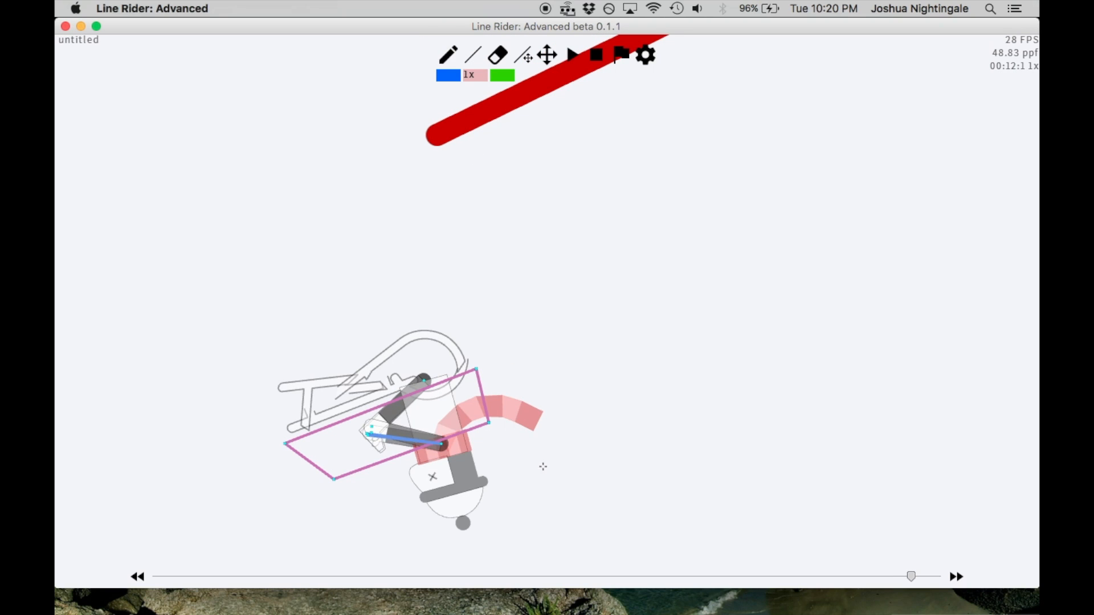
pyautogui.moveTo(534, 342)
pyautogui.mouseDown()
pyautogui.moveTo(224, 433)
pyautogui.moveTo(245, 397)
pyautogui.moveTo(208, 408)
pyautogui.mouseUp()
pyautogui.click(528, 57)
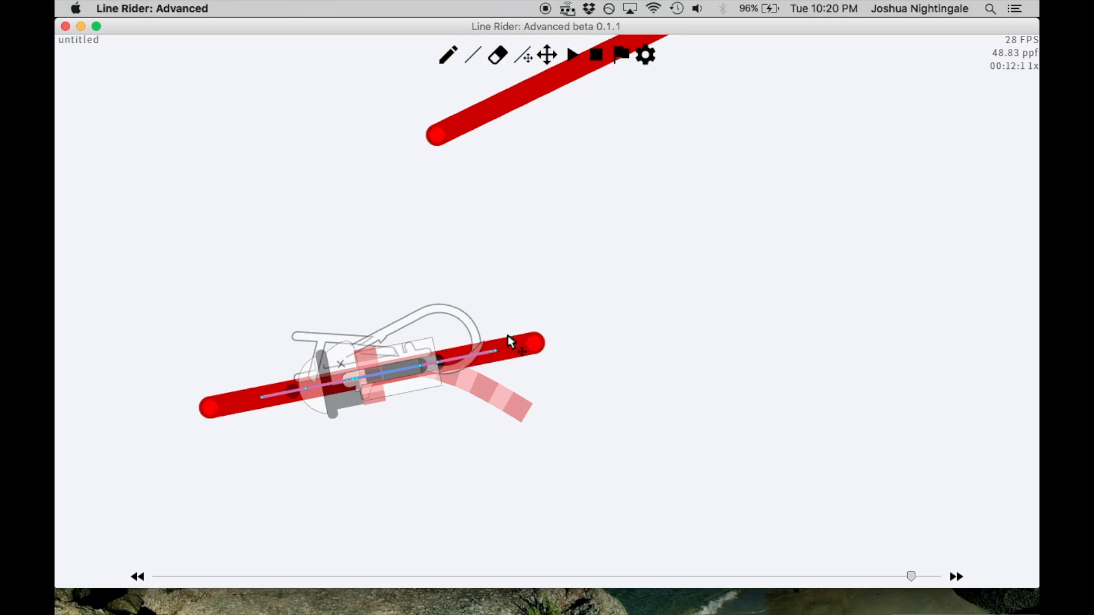
pyautogui.moveTo(537, 351); pyautogui.dragTo(543, 420)
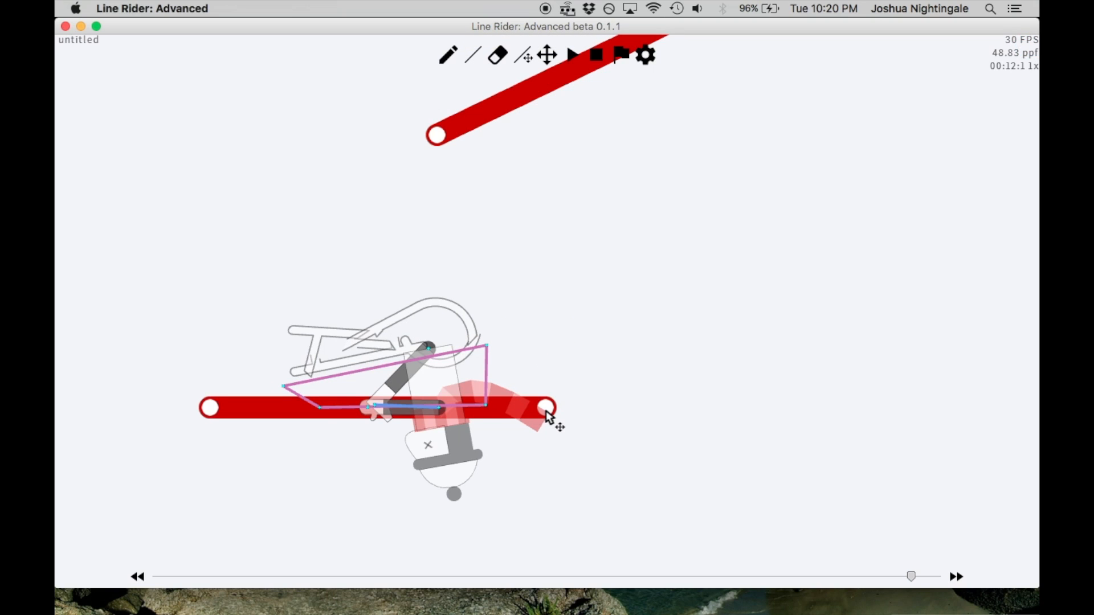
pyautogui.moveTo(546, 411); pyautogui.dragTo(540, 343)
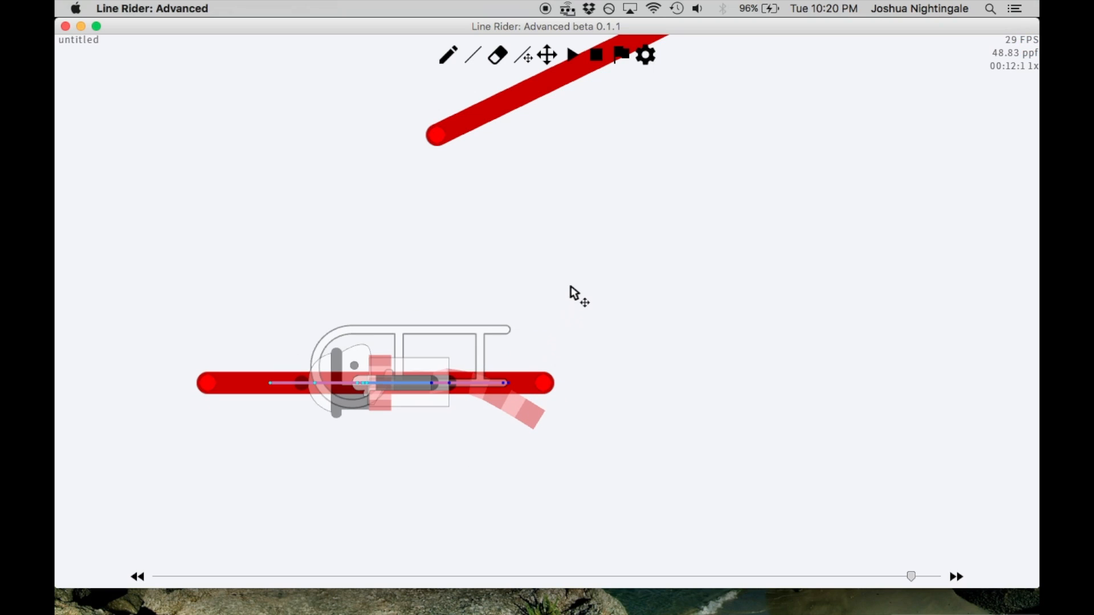
# Step back to the blue lines around frame 00:11:32 and forward to frame 00:12:2 to review the curved path
pyautogui.press('Left')
pyautogui.press('Left')
pyautogui.press('Left')
pyautogui.press('Left')
pyautogui.press('Left')
pyautogui.press('Left')
pyautogui.press('Left')
pyautogui.press('Left')
pyautogui.press('Left')
pyautogui.press('Left')
pyautogui.press('Left')
pyautogui.scroll(-15, 692, 196)
pyautogui.press('Right')
pyautogui.scroll(10, 652, 296)
pyautogui.press('Right')
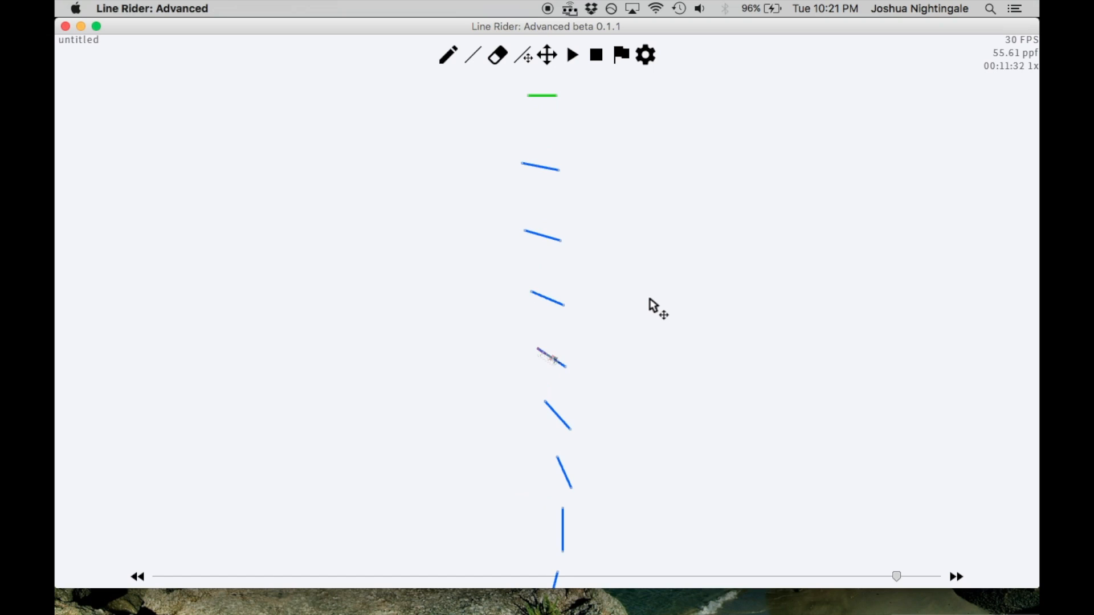
pyautogui.scroll(5, 650, 299)
pyautogui.press('Right')
pyautogui.press('Right')
pyautogui.press('Right')
pyautogui.press('Right')
pyautogui.press('Right')
pyautogui.press('Right')
pyautogui.press('Right')
pyautogui.press('Right')
pyautogui.press('Right')
pyautogui.press('Right')
pyautogui.scroll(10, 579, 347)
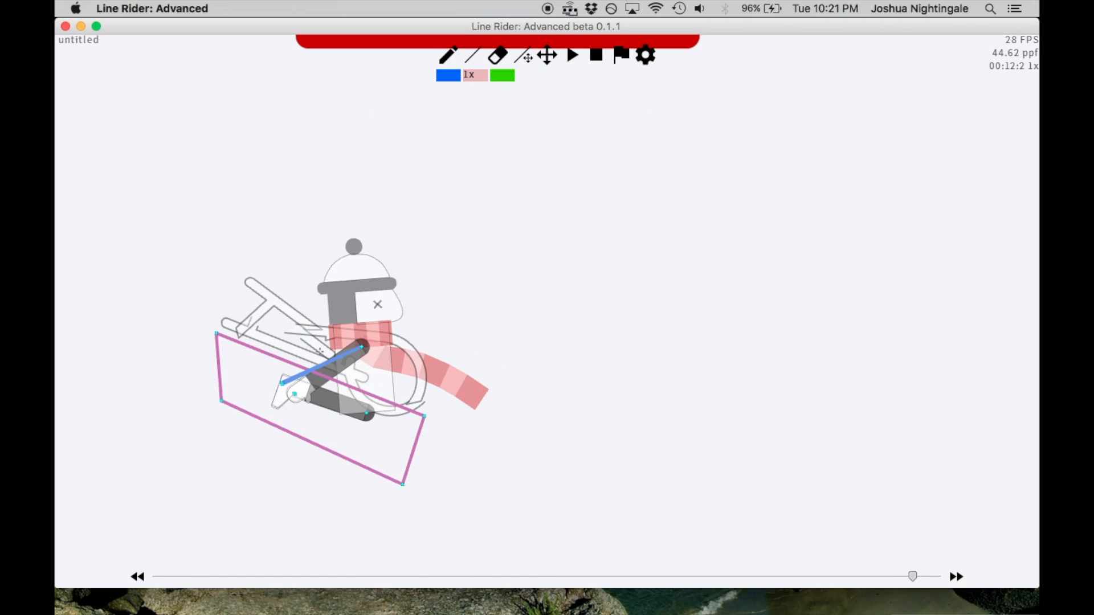
# At frame 00:12:2, draw a horizontal red line across the rider, undo it, and redraw it longer at the same height
pyautogui.moveTo(552, 332); pyautogui.dragTo(161, 332)
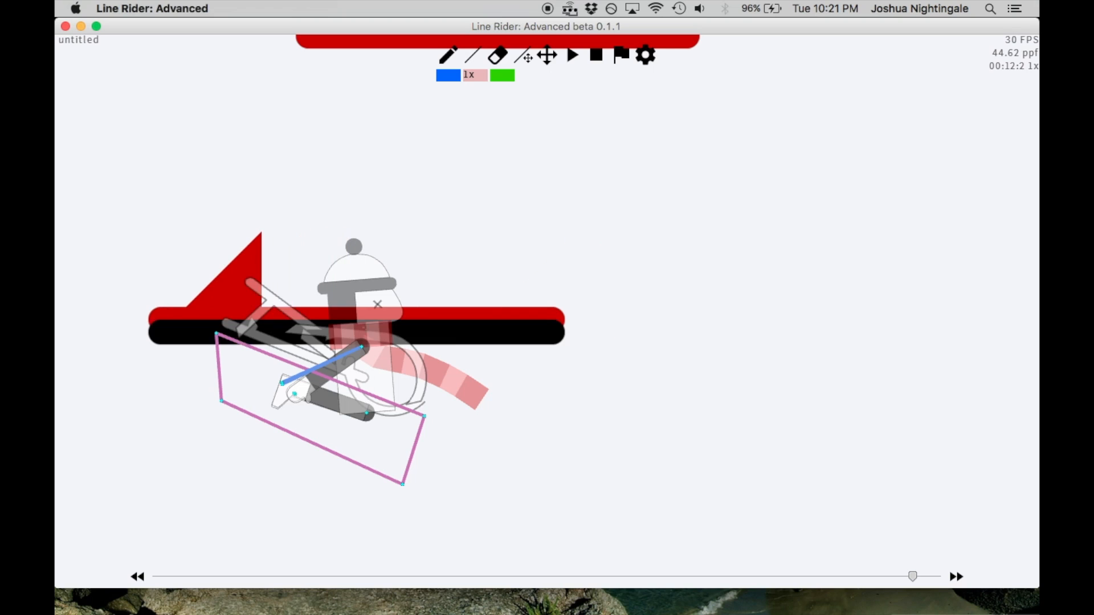
pyautogui.hotkey('ctrl', 'z')
pyautogui.moveTo(576, 332); pyautogui.dragTo(114, 333)
# Step back to frame 00:11:8 before the catch and play the track through the blue and red lines
pyautogui.scroll(-2, 466, 314)
pyautogui.press('Right')
pyautogui.press('Left')
pyautogui.press('Left')
pyautogui.press('Left')
pyautogui.press('Left')
pyautogui.press('Left')
pyautogui.press('Left')
pyautogui.press('Left')
pyautogui.press('Left')
pyautogui.press('Left')
pyautogui.press('Left')
pyautogui.press('Left')
pyautogui.press('Left')
pyautogui.press('Left')
pyautogui.press('Left')
pyautogui.press('Left')
pyautogui.press('Left')
pyautogui.press('Left')
pyautogui.press('Left')
pyautogui.press('Left')
pyautogui.press('Left')
pyautogui.scroll(-10, 582, 198)
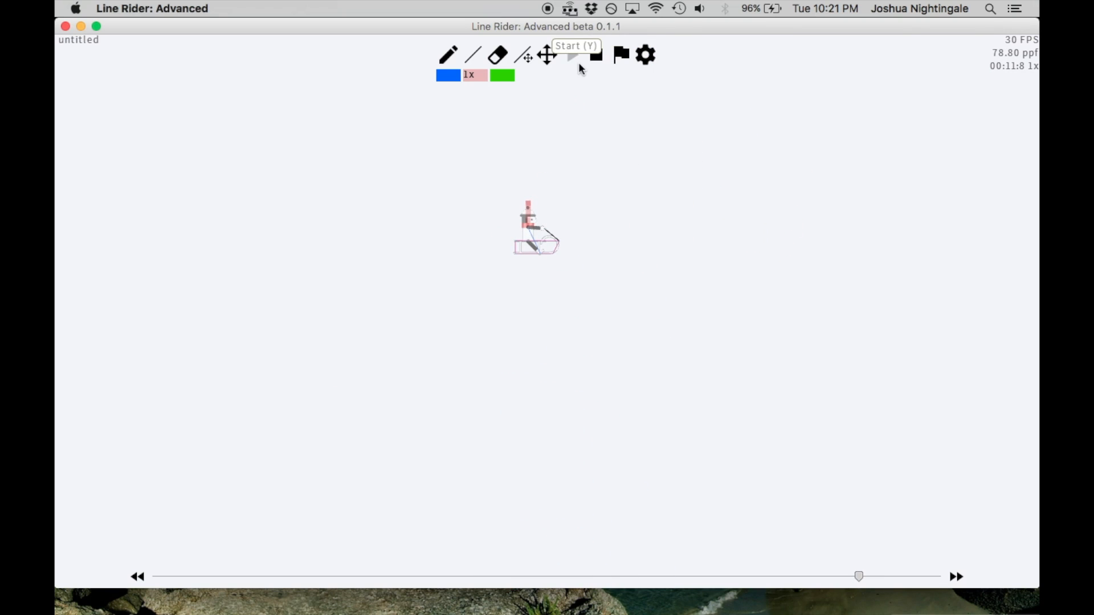
pyautogui.click(577, 64)
pyautogui.click(607, 57)
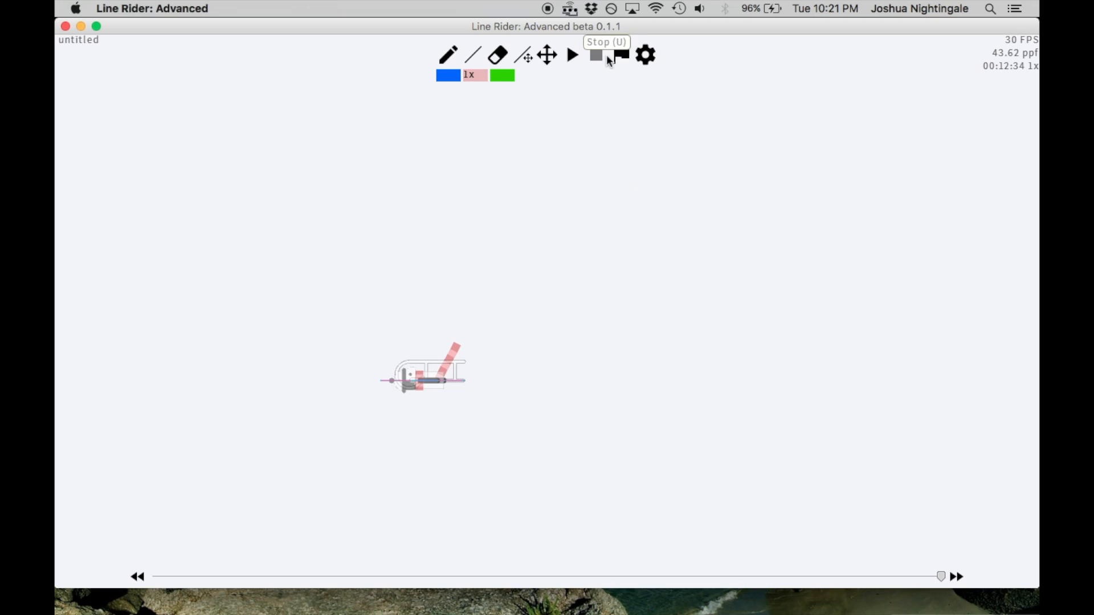
# Turn off Hit Test and Contact Lines in the preferences
pyautogui.click(646, 55)
pyautogui.click(689, 125)
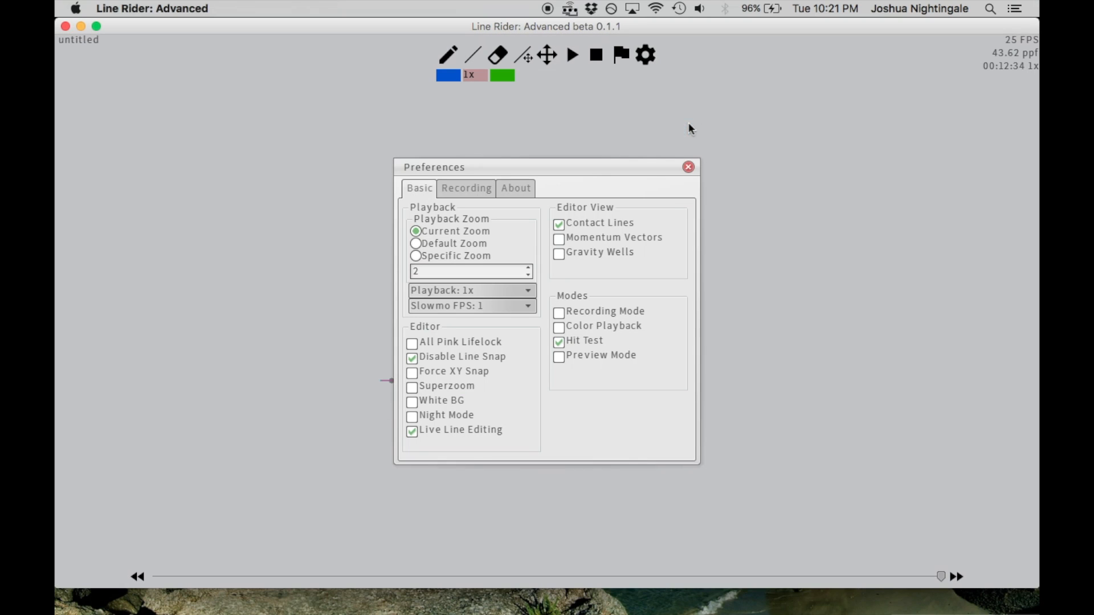
pyautogui.click(582, 339)
pyautogui.click(596, 223)
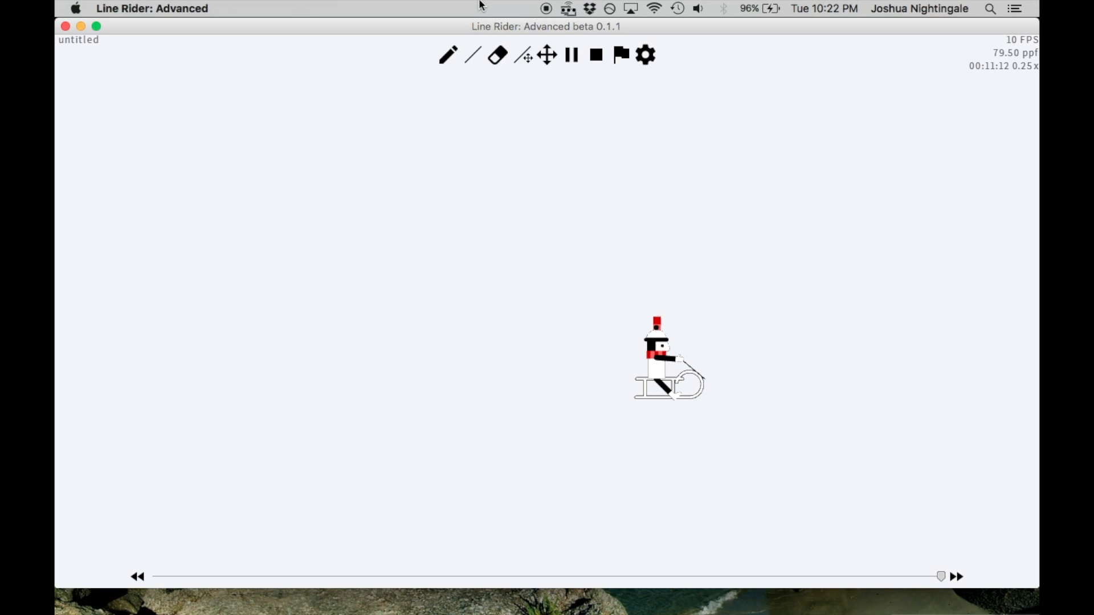
# Stop the slow-motion playback and replay the track at 0.25x speed to watch the whole catch
pyautogui.press('u')
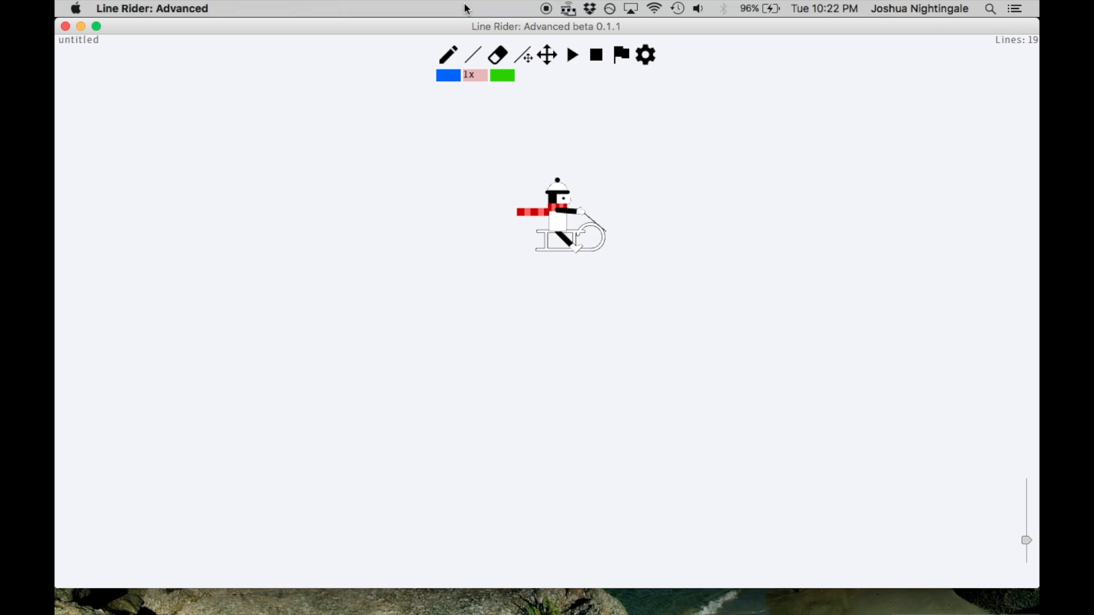
pyautogui.press('y')
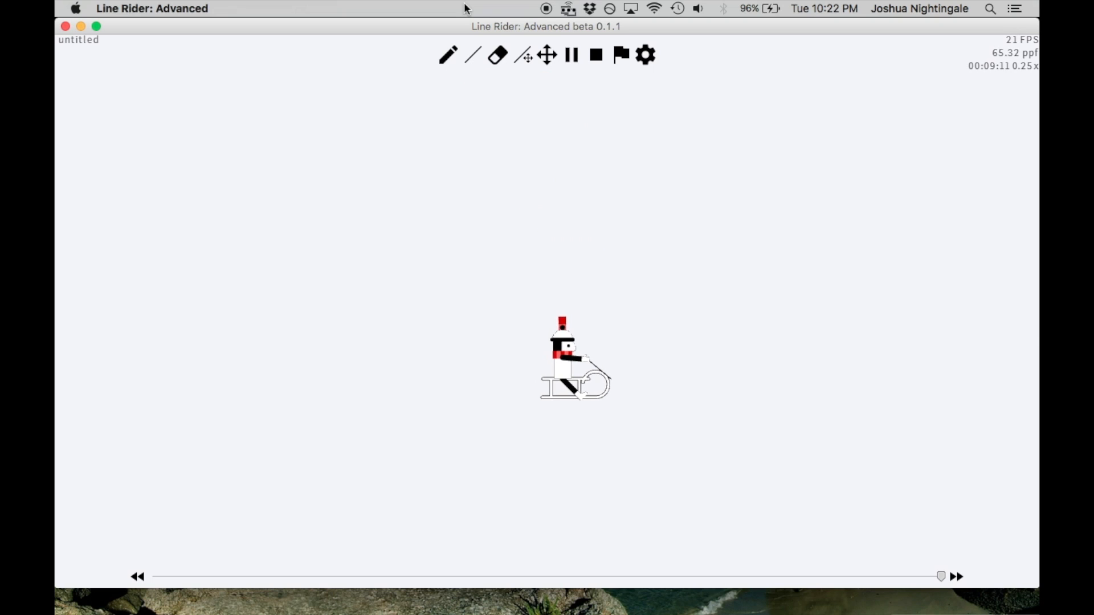